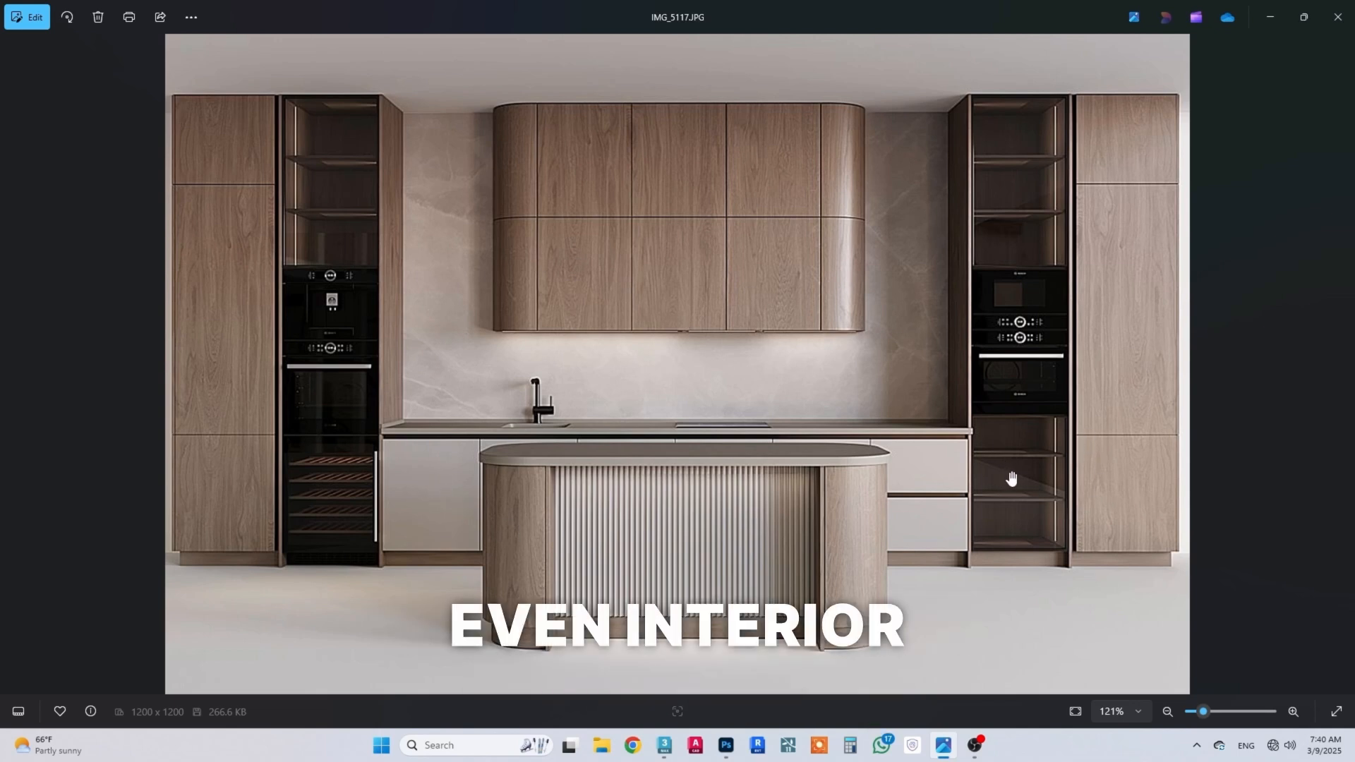
# Step: Put away the reference photo and render window, and open the 3ds Max material editor in maximized Slate mode
pyautogui.click(1281, 14)
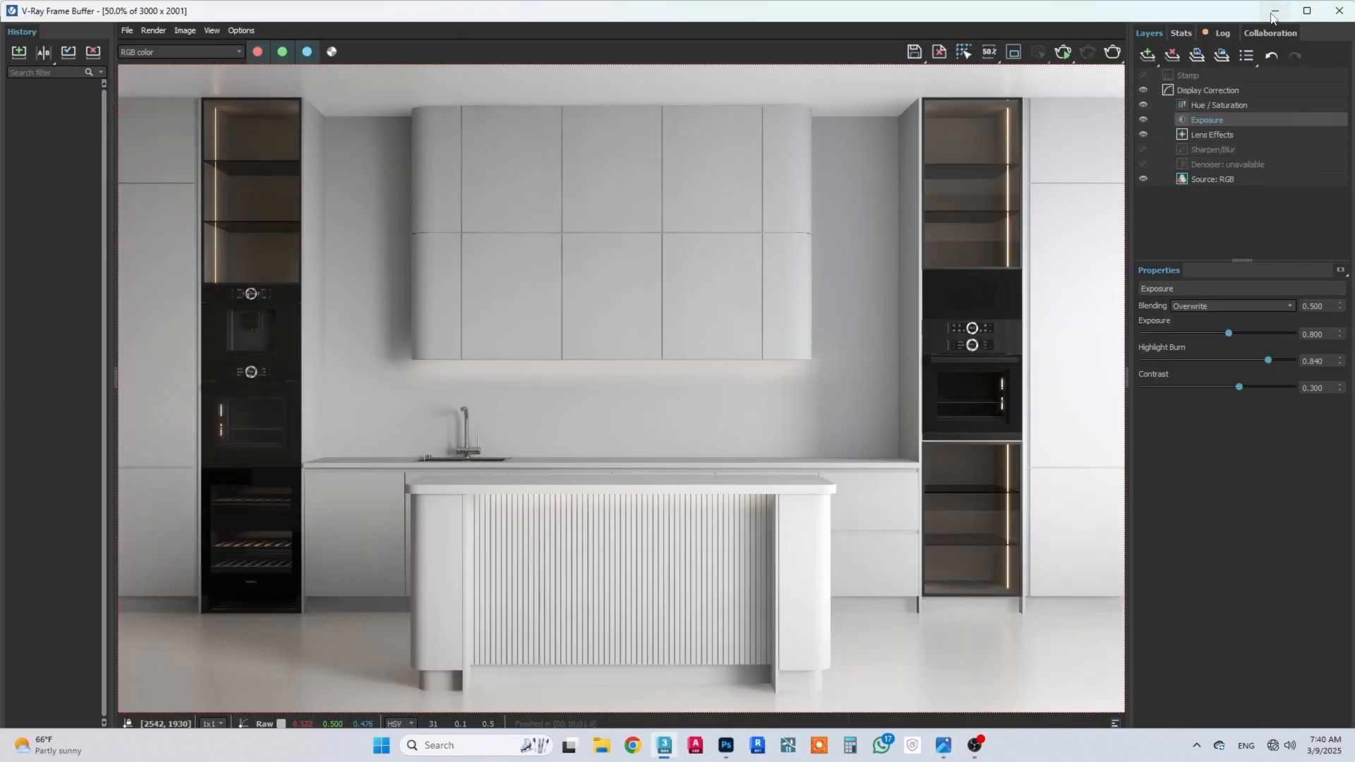
pyautogui.click(1273, 11)
pyautogui.press('m')
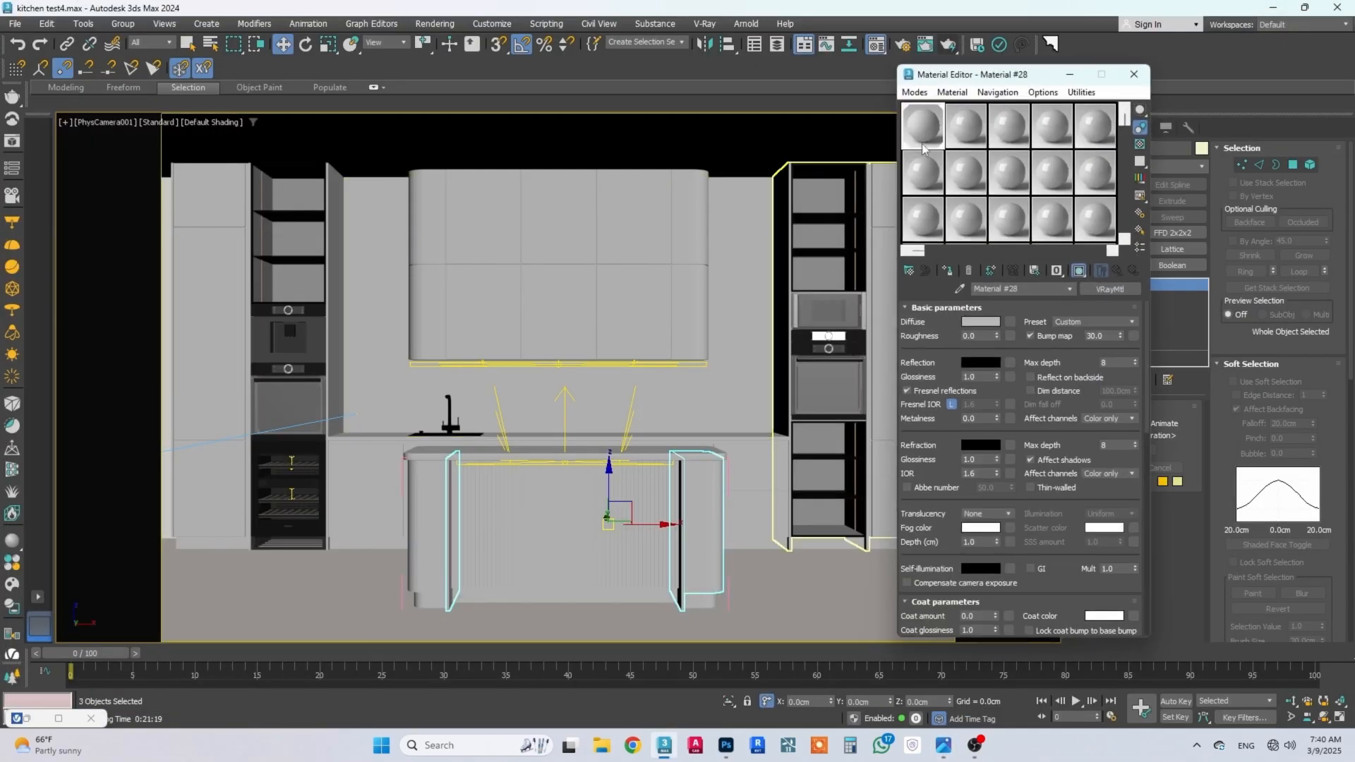
pyautogui.click(913, 92)
pyautogui.click(929, 131)
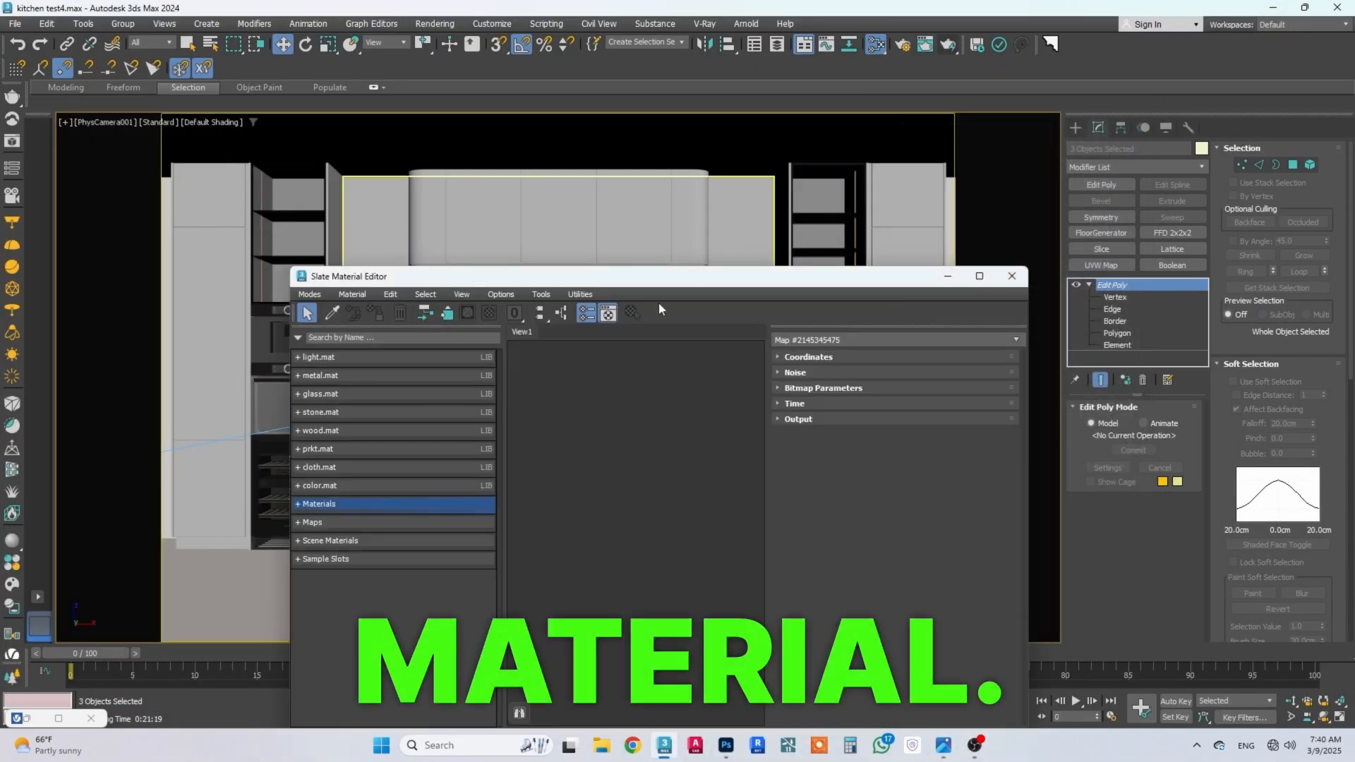
pyautogui.click(979, 276)
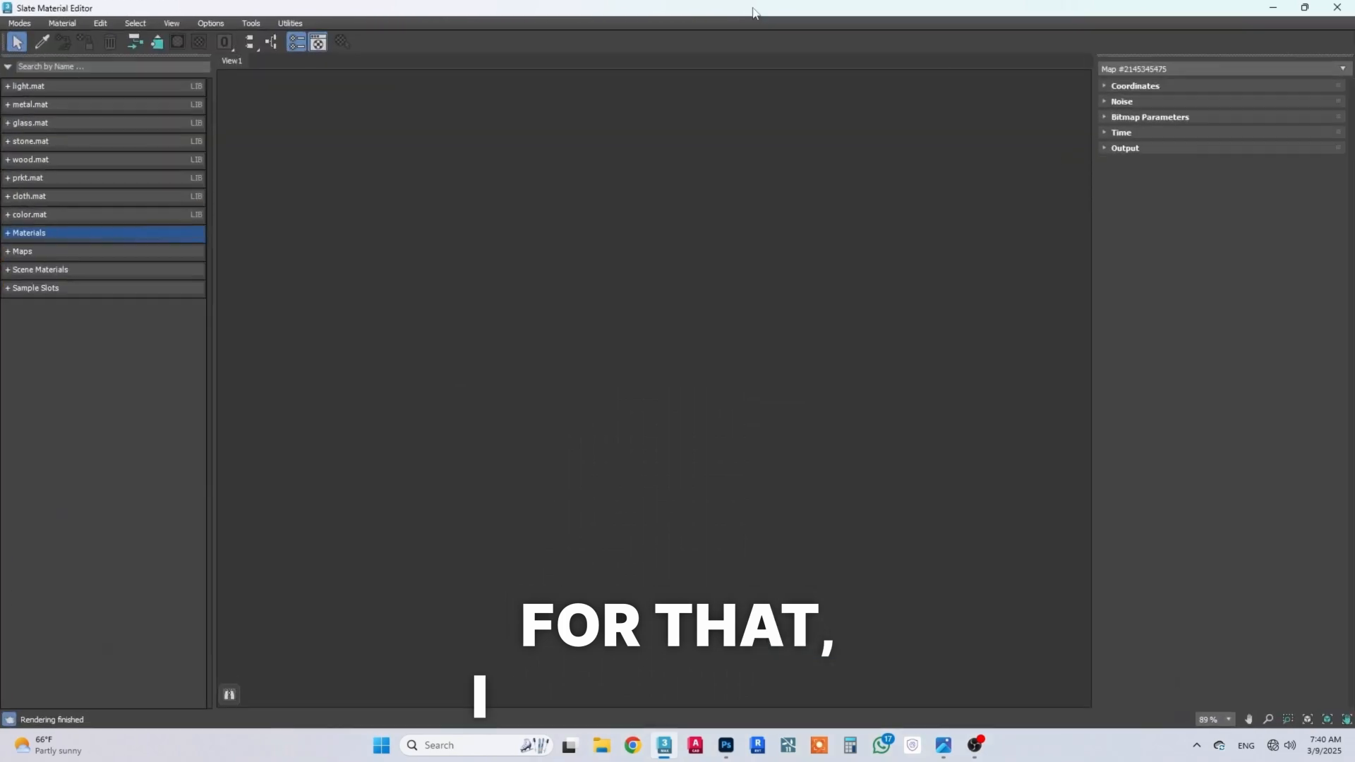
# Step: Add a V-Ray VRayMtl material to the node view and open an enlarged preview window for it
pyautogui.click(28, 232)
pyautogui.click(32, 303)
pyautogui.moveTo(67, 502); pyautogui.dragTo(999, 253)
pyautogui.rightClick(995, 290)
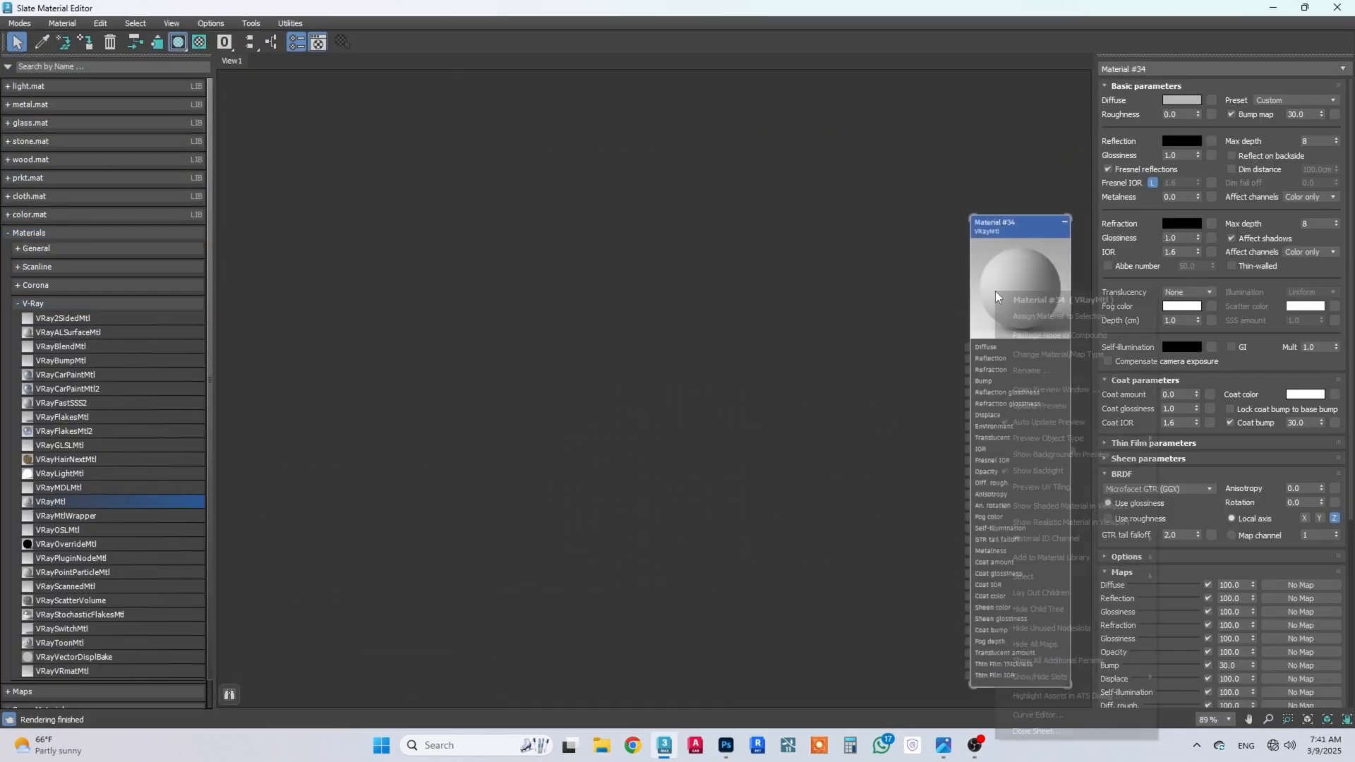
pyautogui.click(1035, 395)
pyautogui.moveTo(719, 374); pyautogui.dragTo(643, 140)
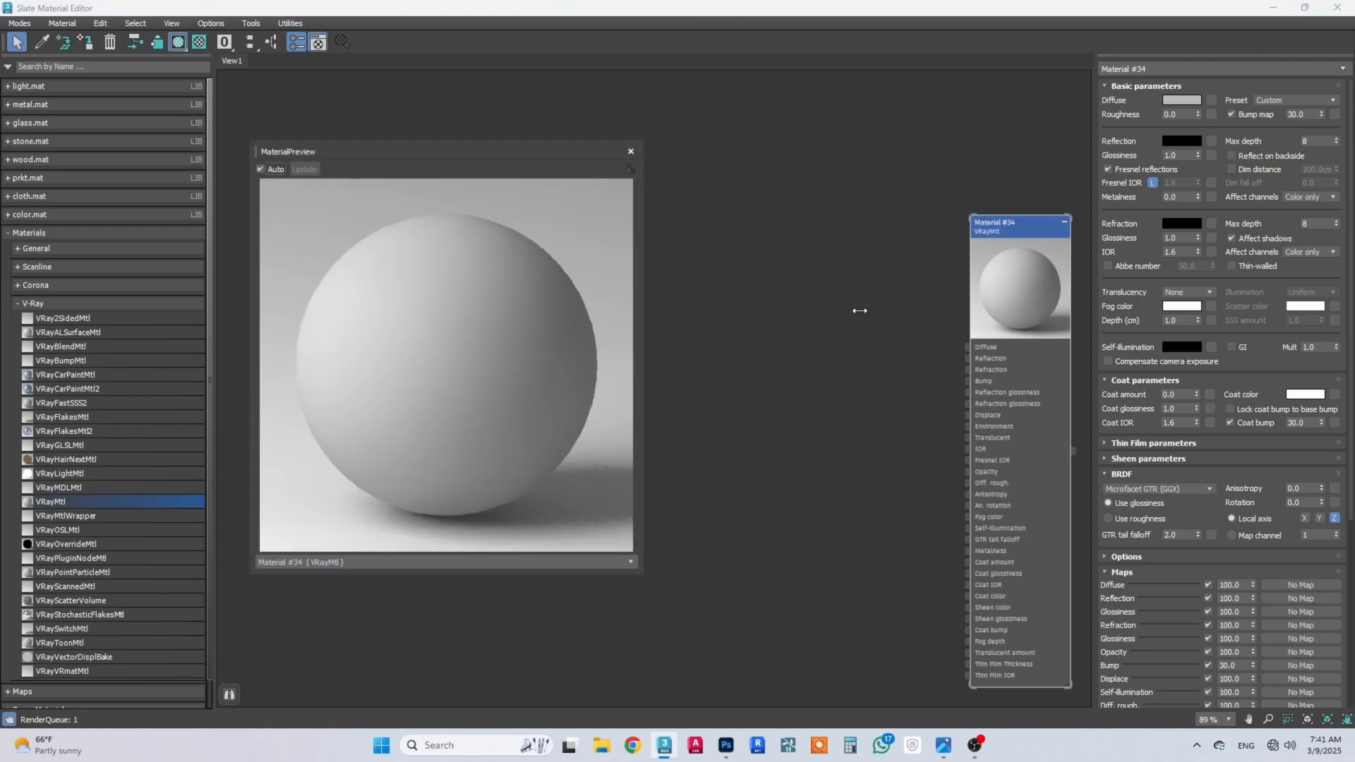
# Step: Connect a Bitmap with the 01 Oak texture36_diffuse_006 image to the material's Diffuse slot and place its node beside the material
pyautogui.moveTo(967, 347); pyautogui.dragTo(891, 326)
pyautogui.moveTo(932, 354)
pyautogui.click(1005, 123)
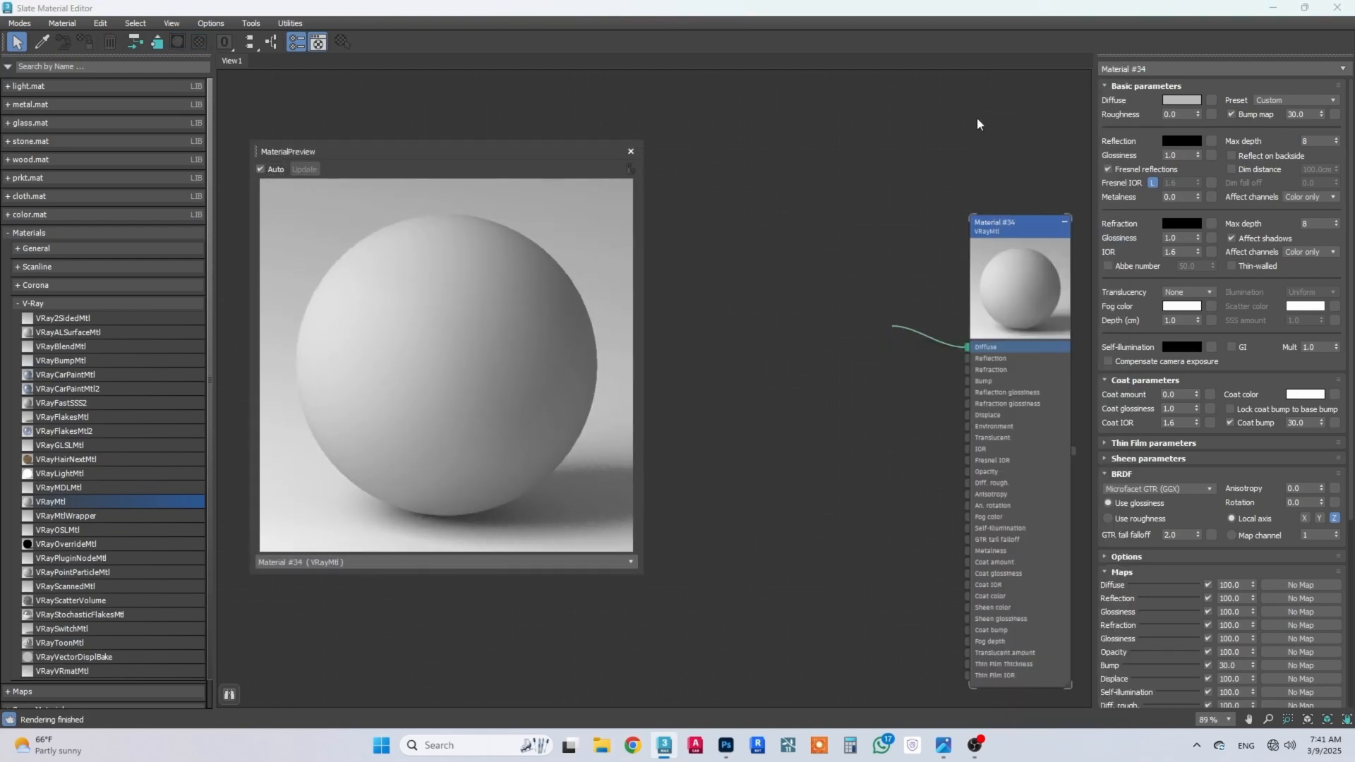
pyautogui.click(138, 141)
pyautogui.click(578, 305)
pyautogui.moveTo(908, 316); pyautogui.dragTo(744, 205)
# Step: Set the wood material's reflection colour to a light grey with red, green and blue at 176
pyautogui.click(998, 230)
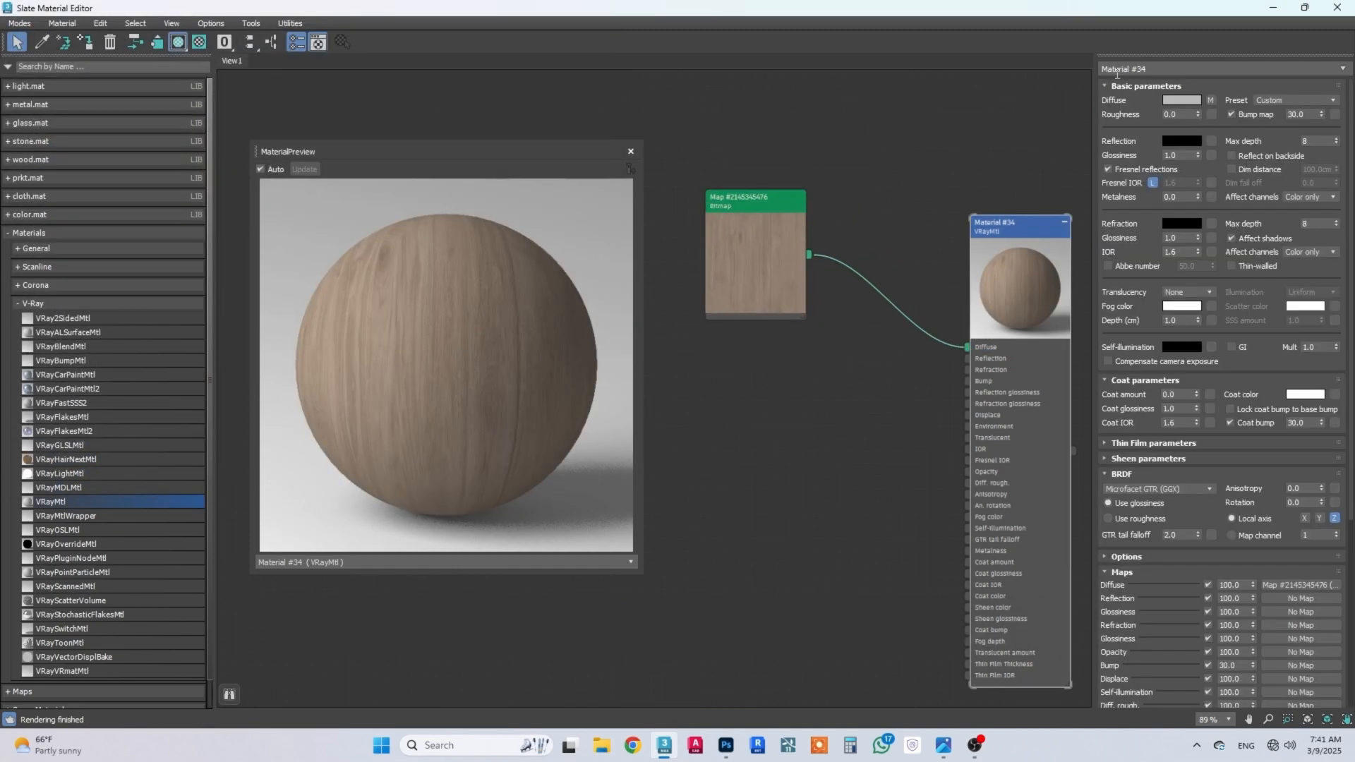
pyautogui.click(1170, 145)
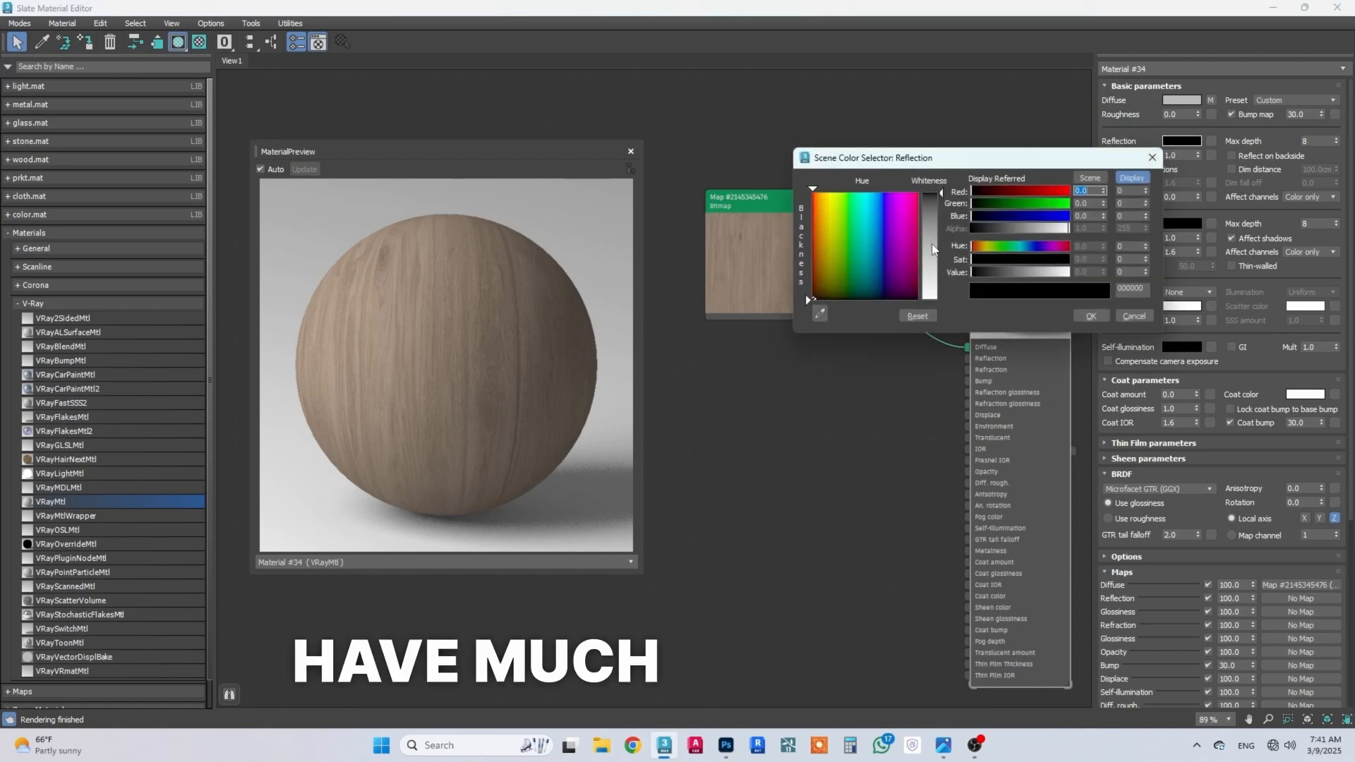
pyautogui.click(933, 248)
pyautogui.moveTo(933, 239); pyautogui.dragTo(933, 240)
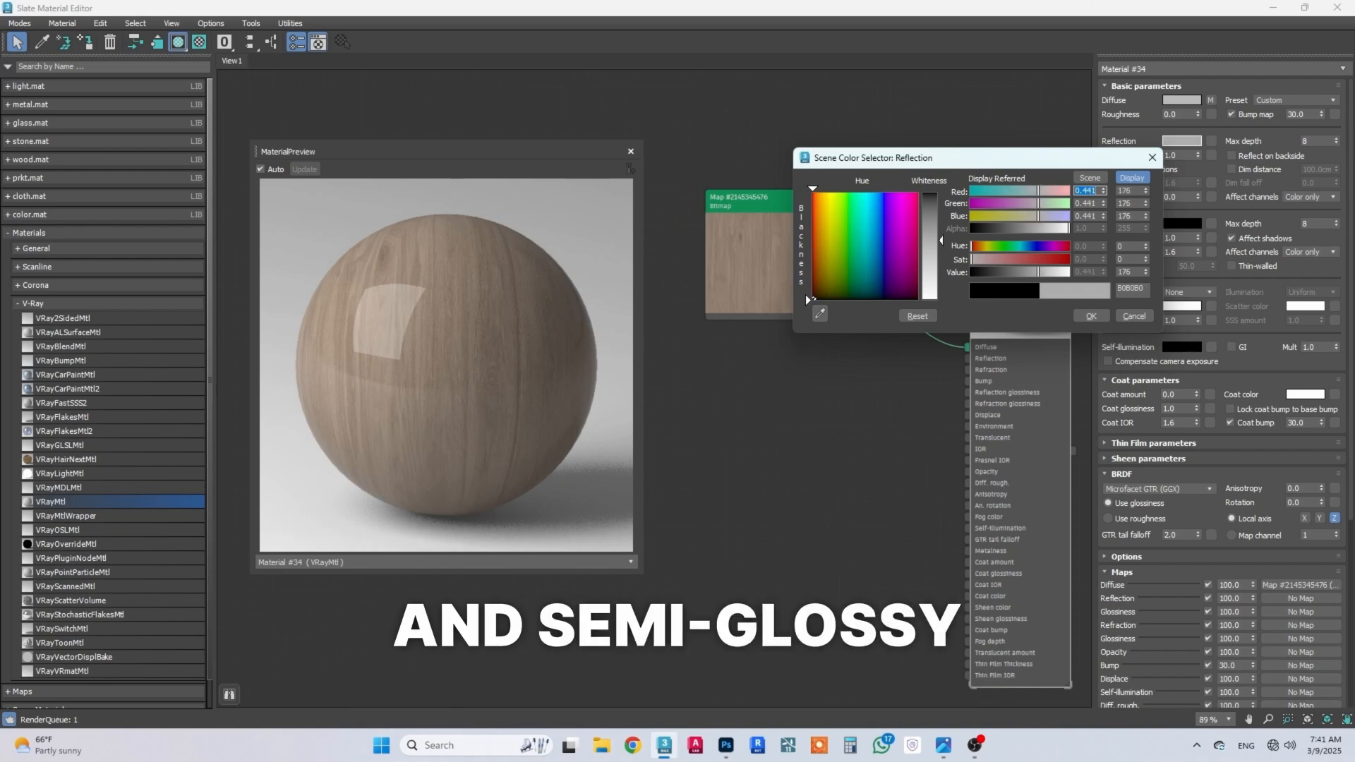
pyautogui.click(1091, 315)
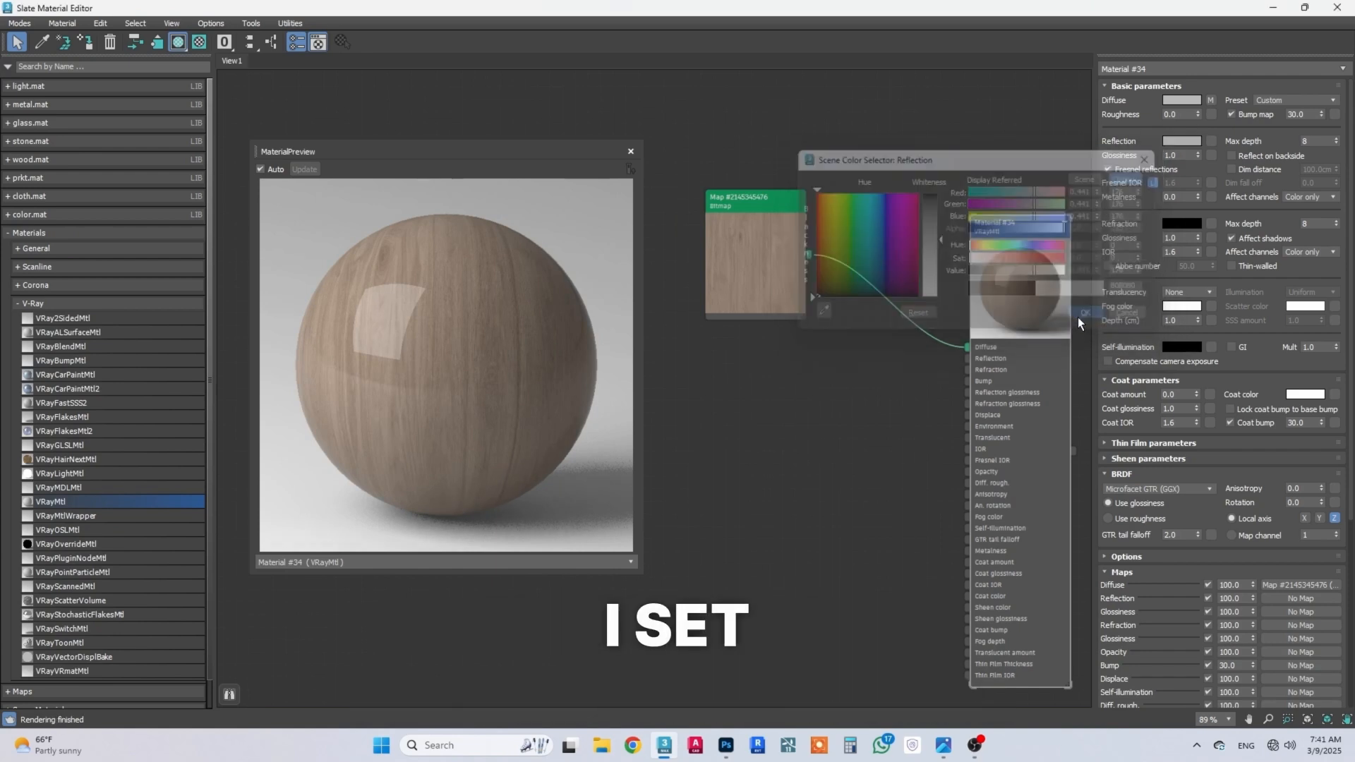
# Step: Try reflection glossiness values of 0.85 and 0.8 on the wood material and settle on 0.85
pyautogui.doubleClick(1180, 154)
pyautogui.write('0.85')
pyautogui.press('Return')
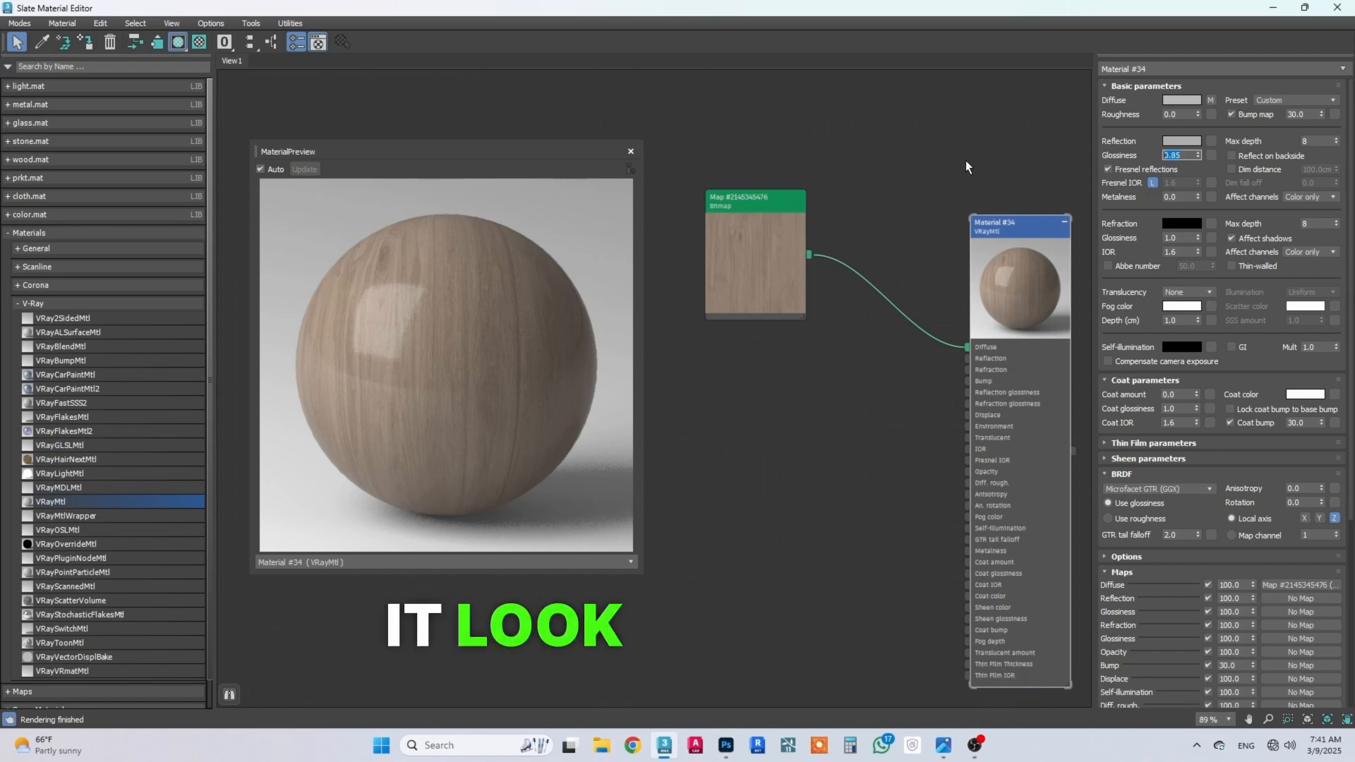
pyautogui.press('BackSpace')
pyautogui.write('0.8')
pyautogui.press('Return')
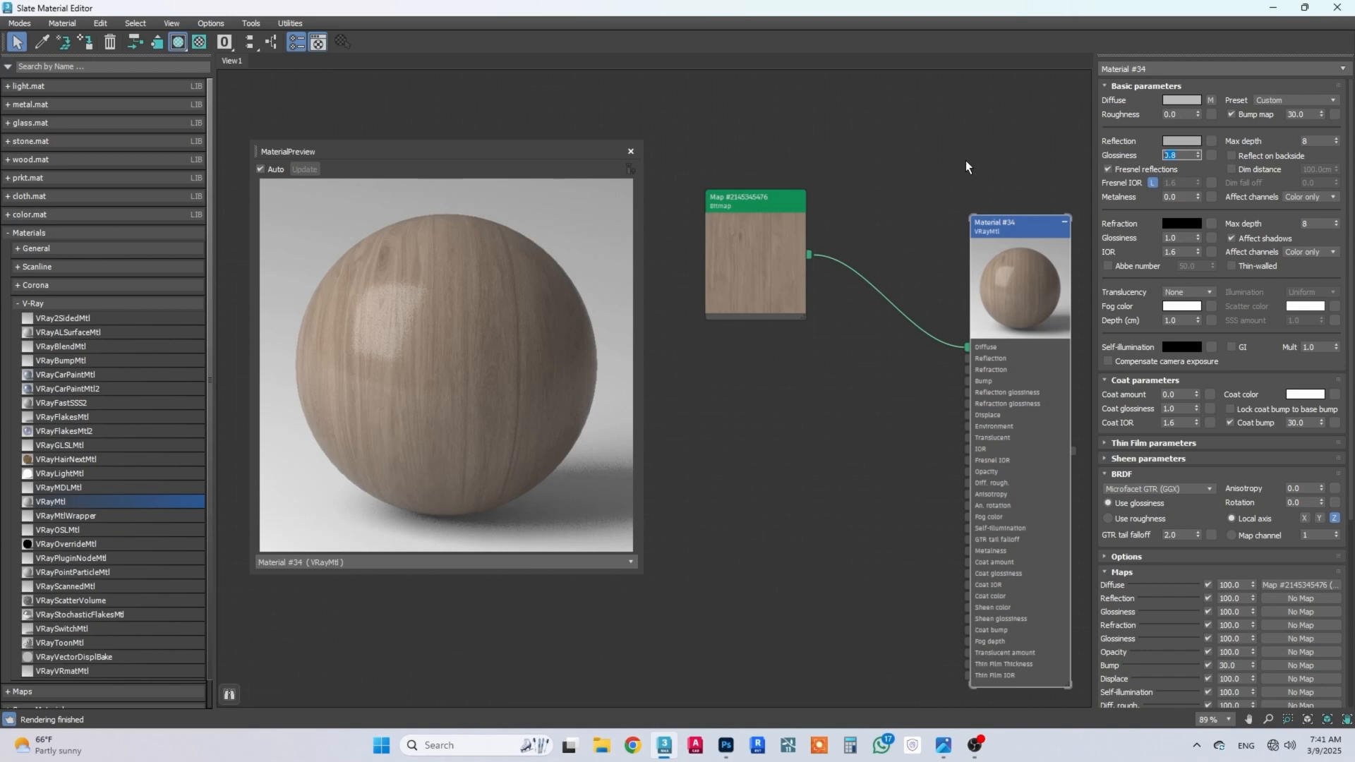
pyautogui.write('0.85')
pyautogui.press('Return')
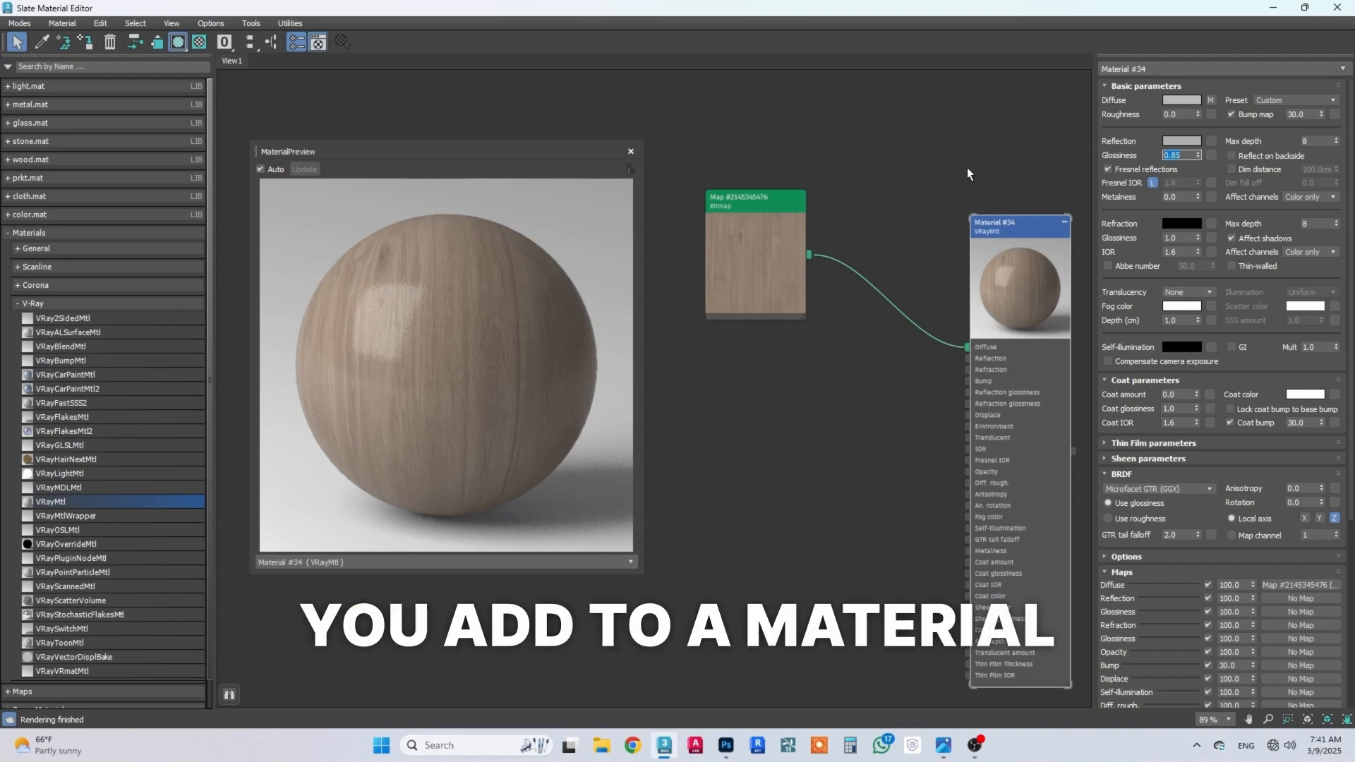
# Step: Set the wood material's coat amount to 0.5 and its coat glossiness to 0.7
pyautogui.moveTo(1198, 512); pyautogui.dragTo(1196, 494)
pyautogui.moveTo(1178, 376); pyautogui.dragTo(1080, 380)
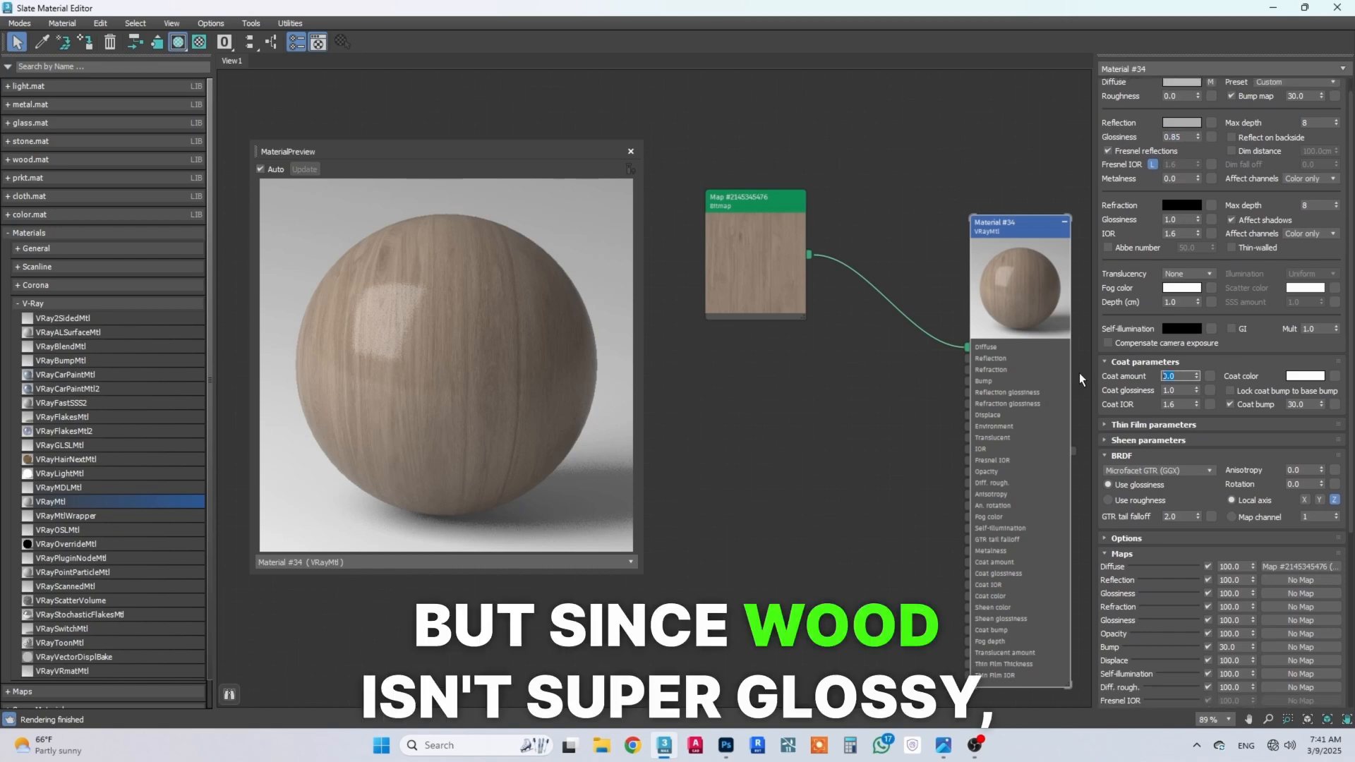
pyautogui.write('0.5')
pyautogui.press('Return')
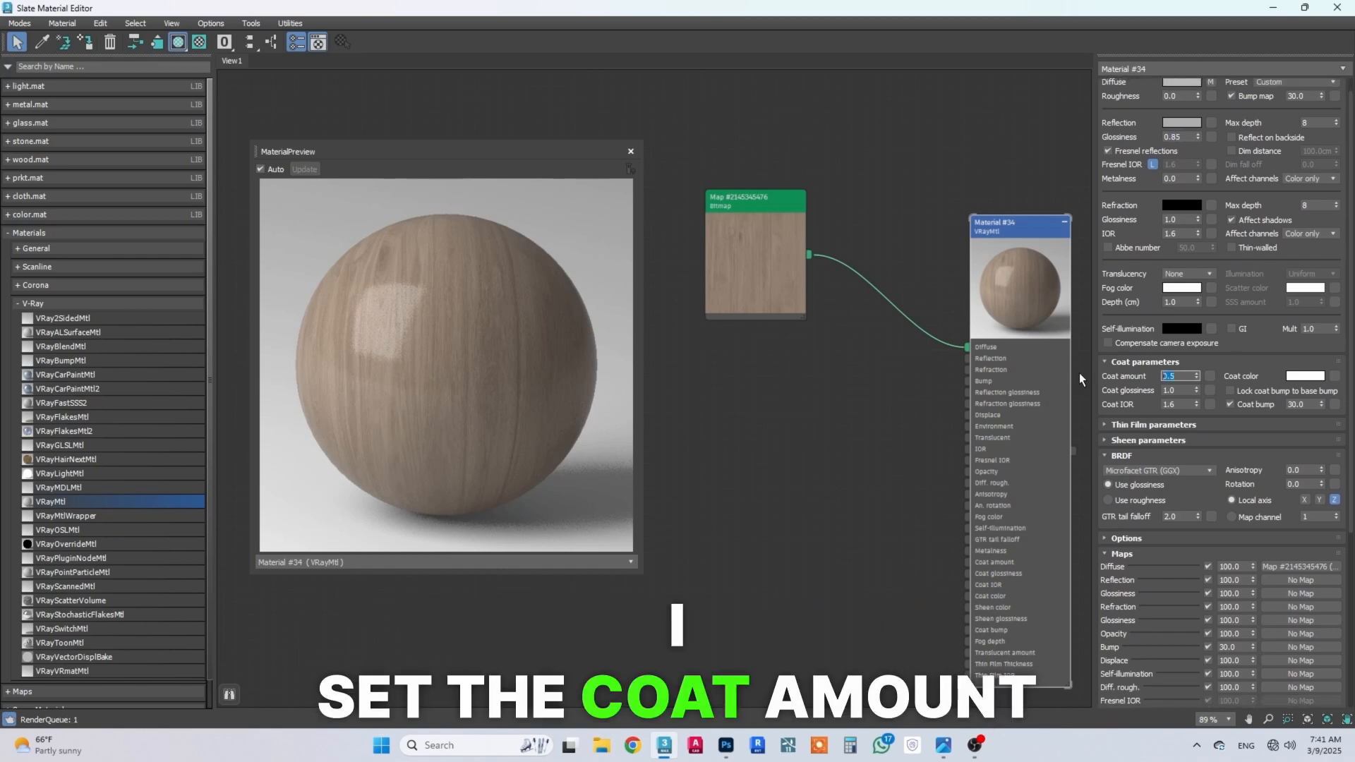
pyautogui.press('Tab')
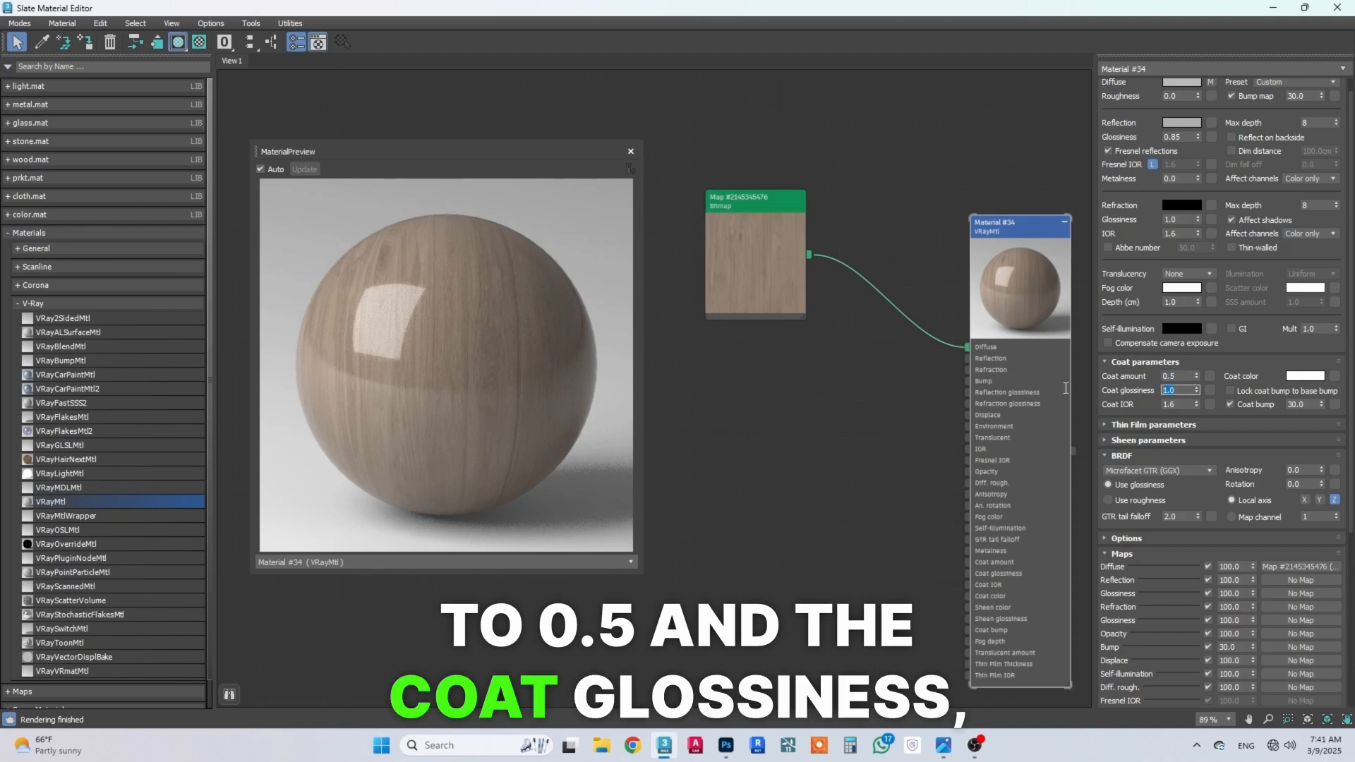
pyautogui.write('0.7')
pyautogui.press('Return')
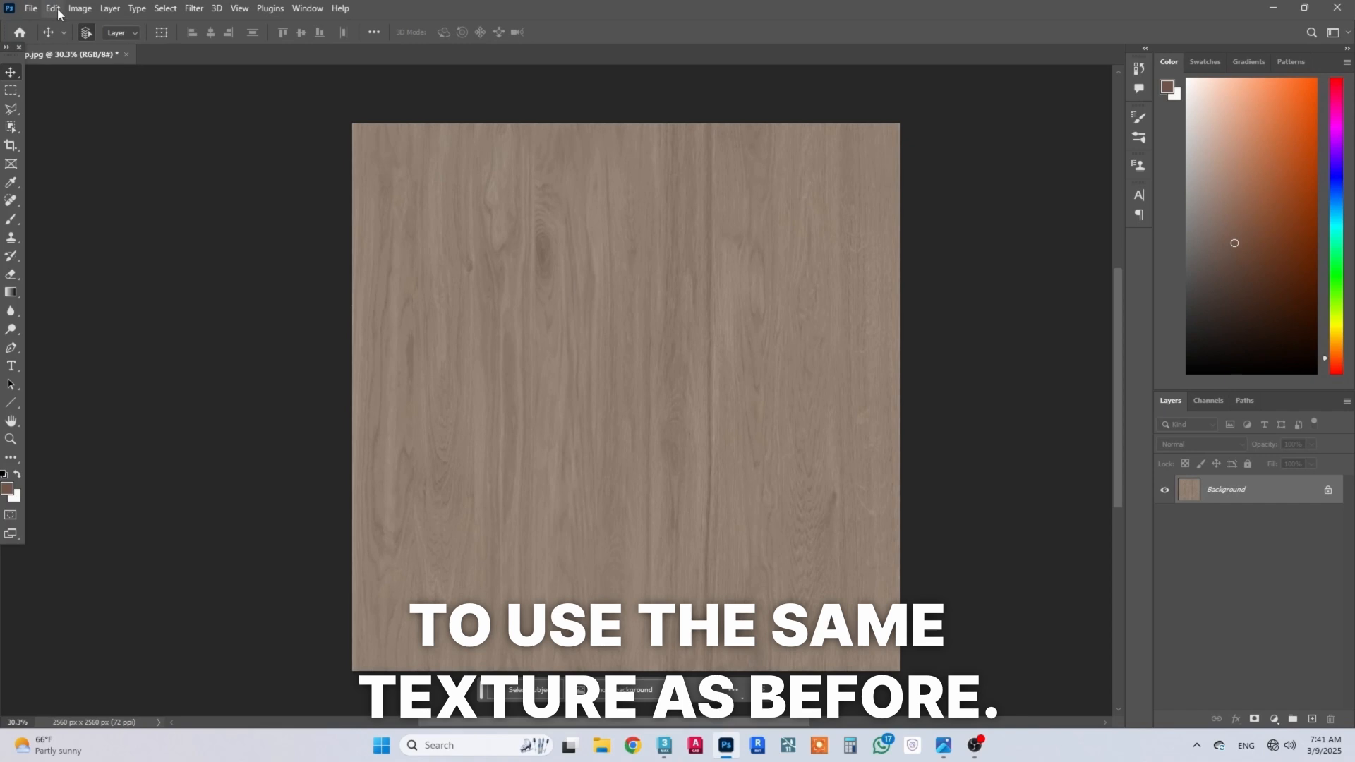
# Step: Switch to Photoshop and convert the wood texture with the Black and White adjustment's Default preset
pyautogui.click(80, 8)
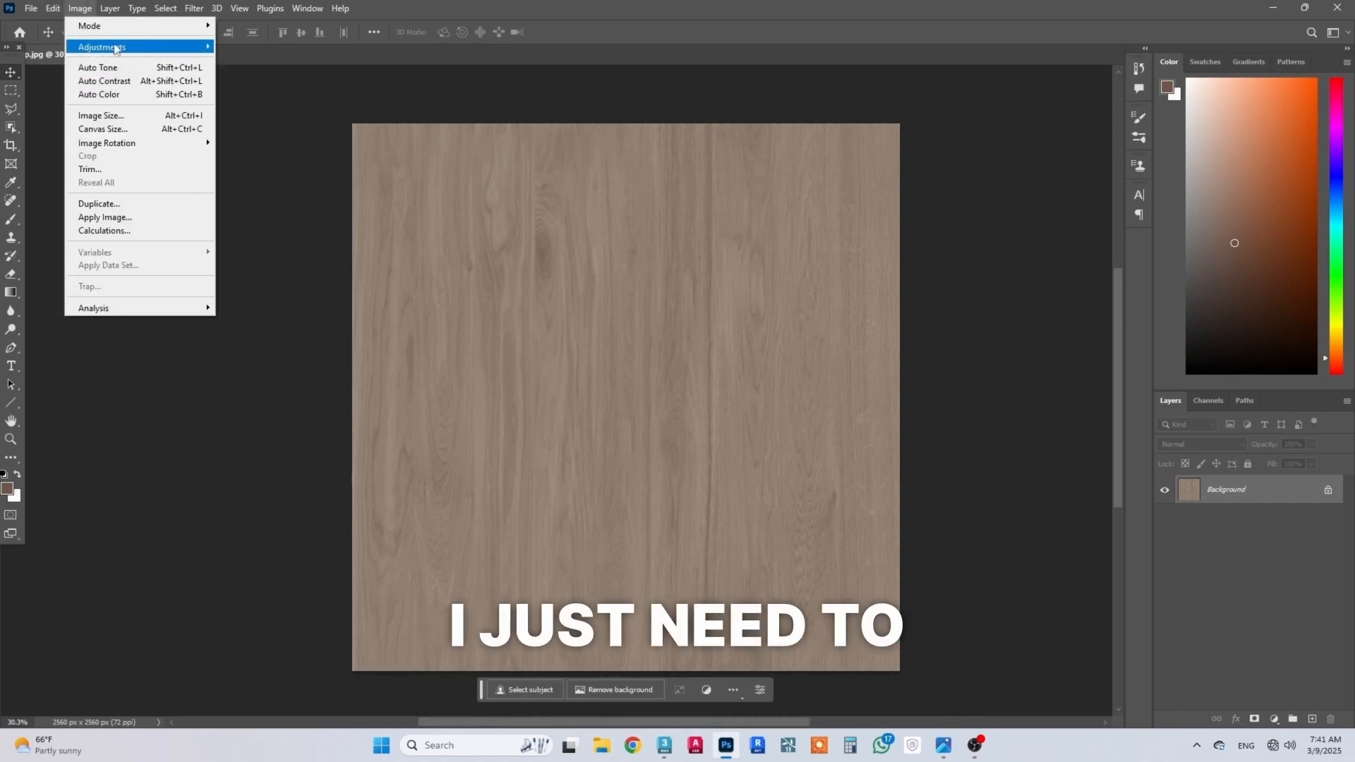
pyautogui.moveTo(106, 46)
pyautogui.click(308, 146)
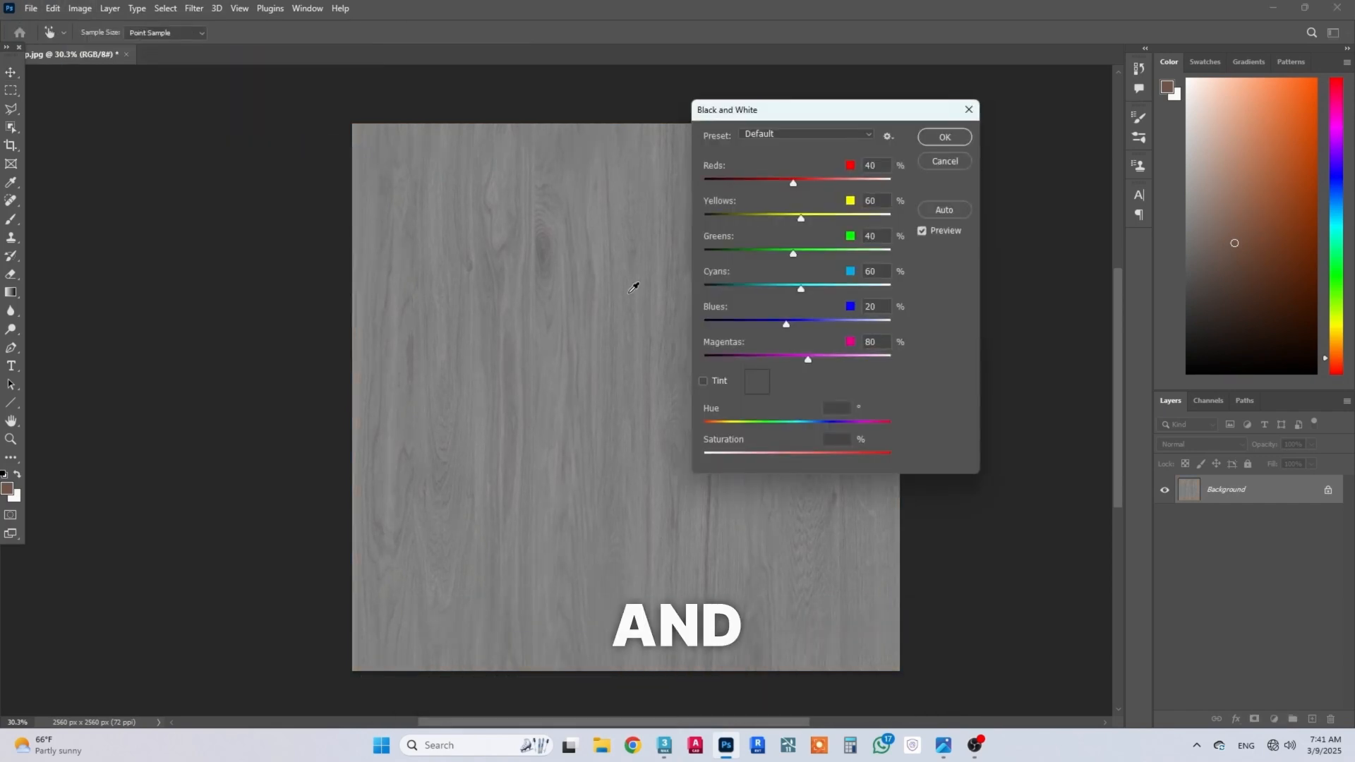
pyautogui.click(945, 137)
# Step: Raise the texture's contrast with a Levels adjustment at black input 63 and white input 181, and merge it into the background
pyautogui.click(1274, 719)
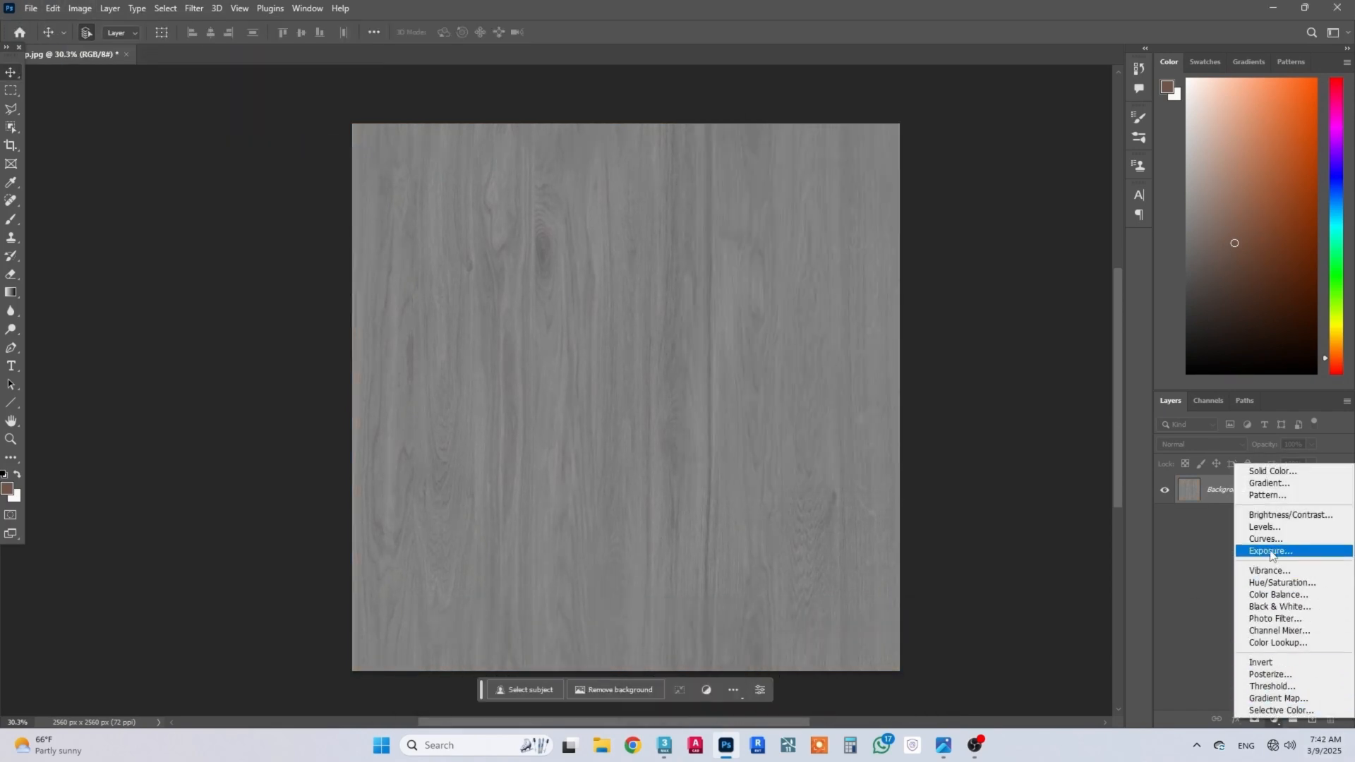
pyautogui.click(1265, 527)
pyautogui.moveTo(894, 391); pyautogui.dragTo(918, 391)
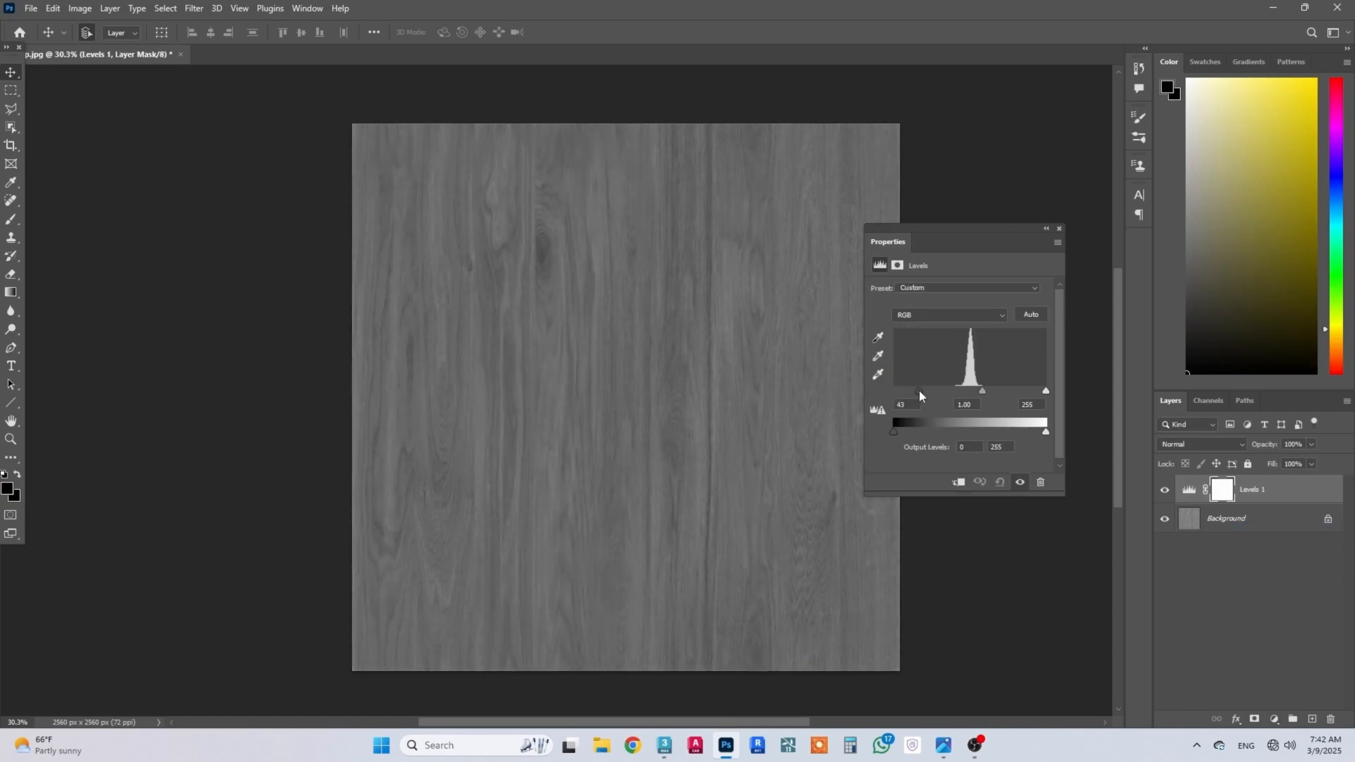
pyautogui.moveTo(1034, 391); pyautogui.dragTo(1006, 392)
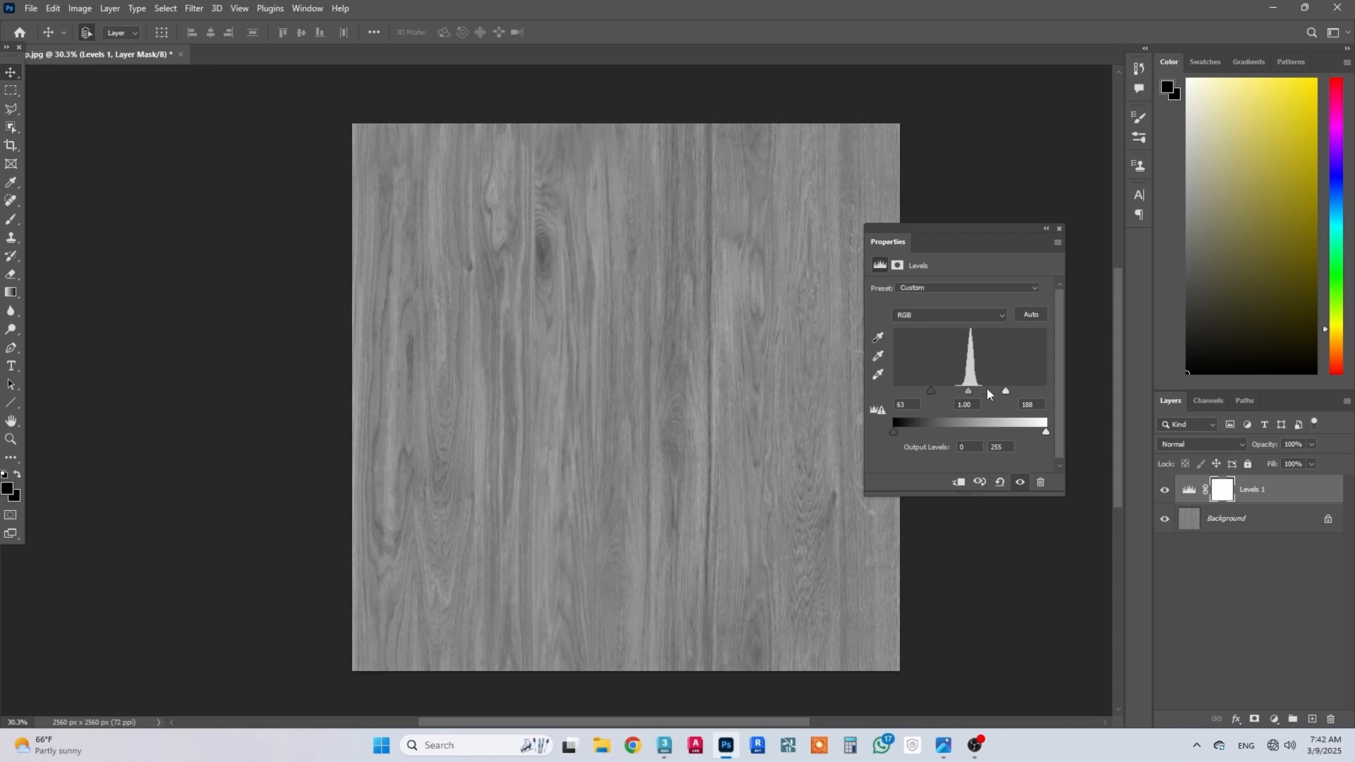
pyautogui.moveTo(1006, 391); pyautogui.dragTo(997, 395)
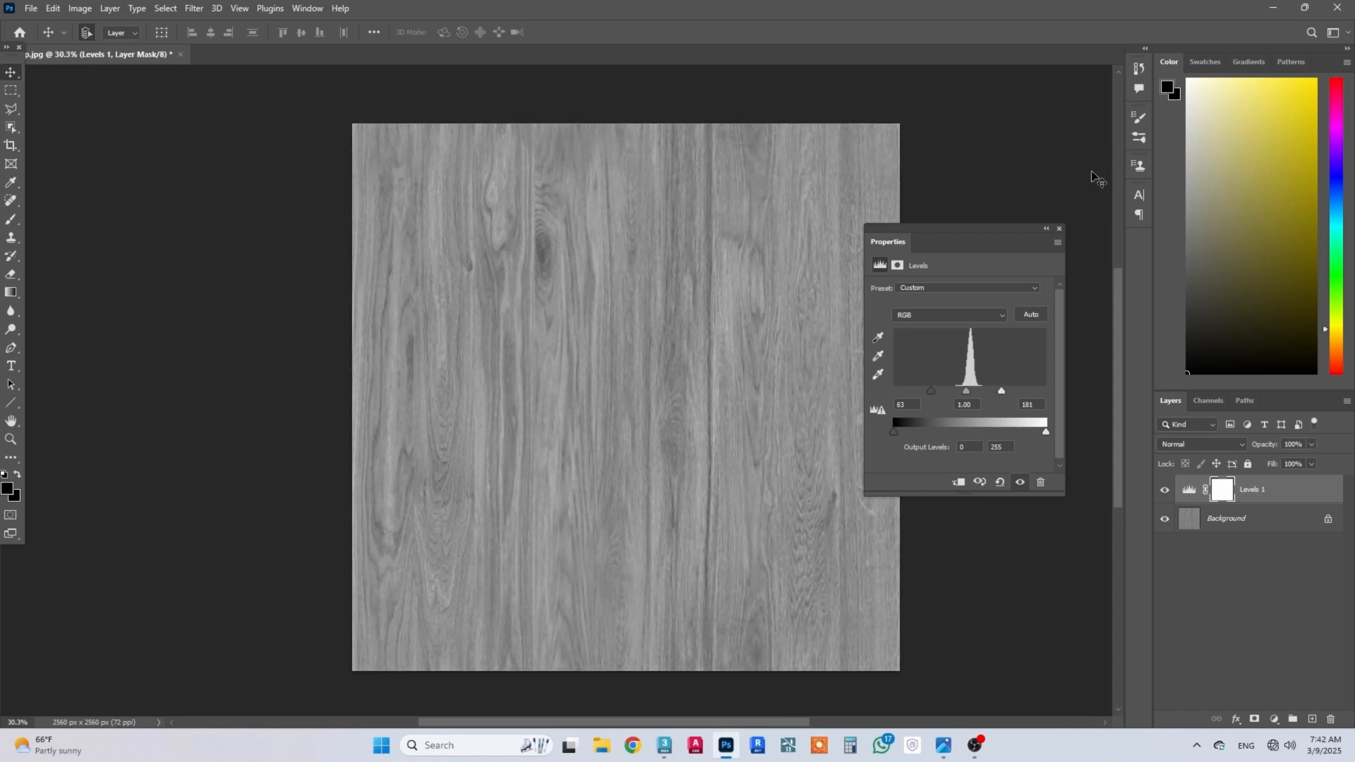
pyautogui.click(1059, 229)
pyautogui.keyDown('ctrl'); pyautogui.click(1263, 525); pyautogui.keyUp('ctrl')
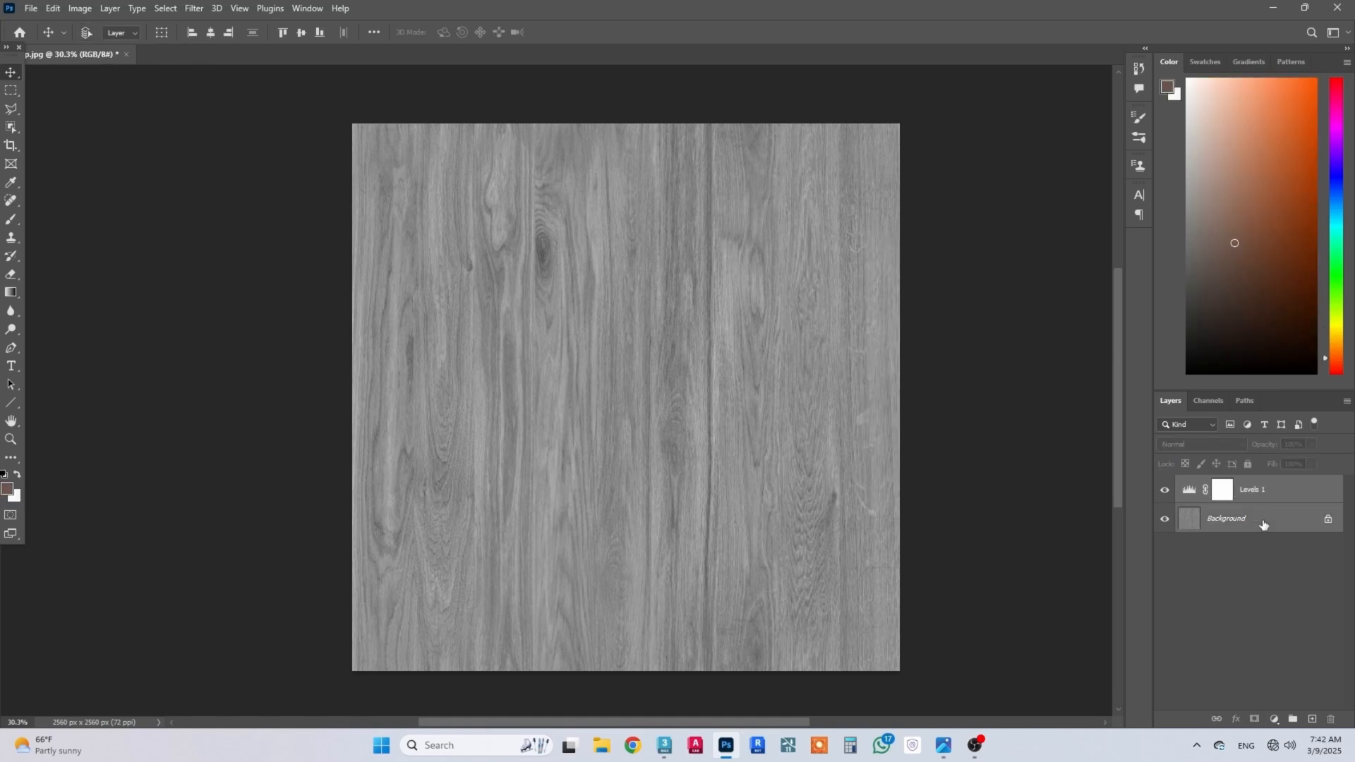
pyautogui.hotkey('ctrl', 'e')
# Step: Save the grey texture as a JPEG named Bump in the map folder at Maximum quality 12
pyautogui.click(32, 8)
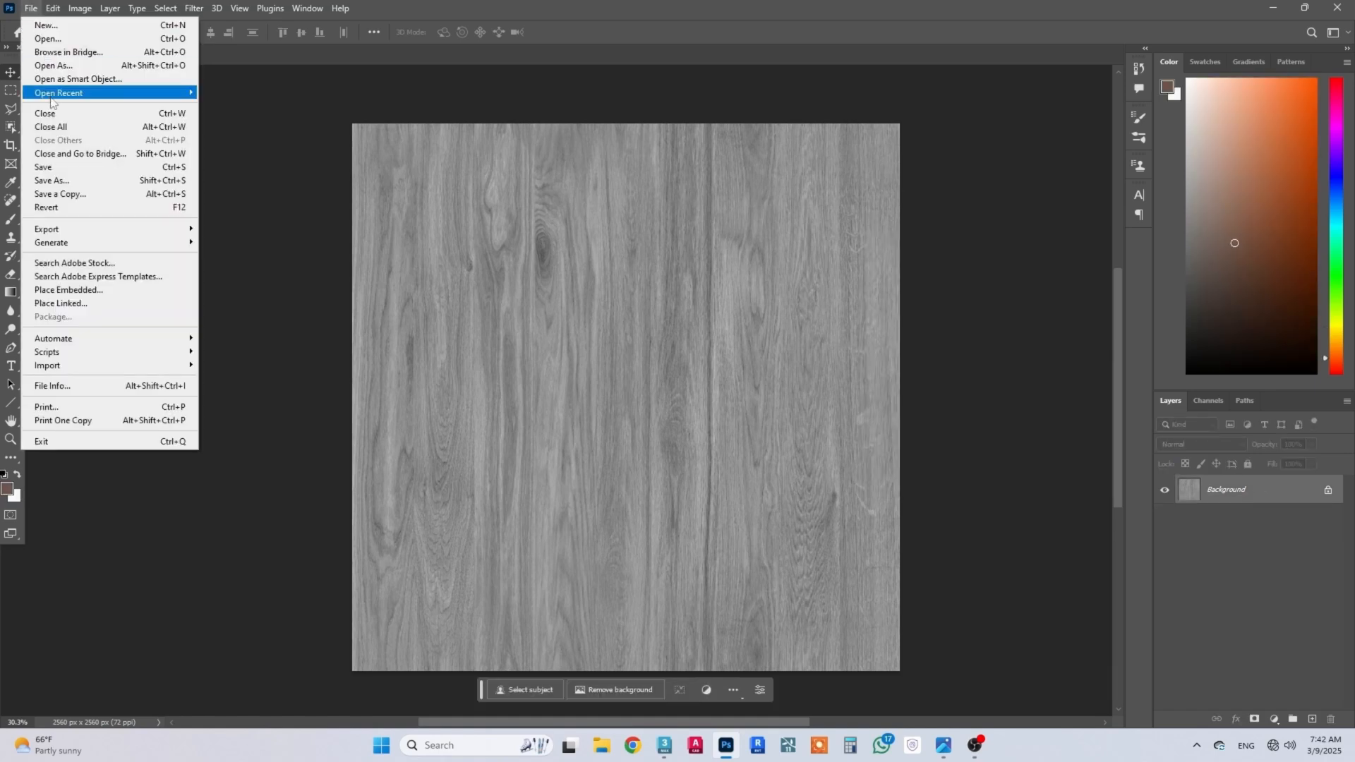
pyautogui.click(71, 181)
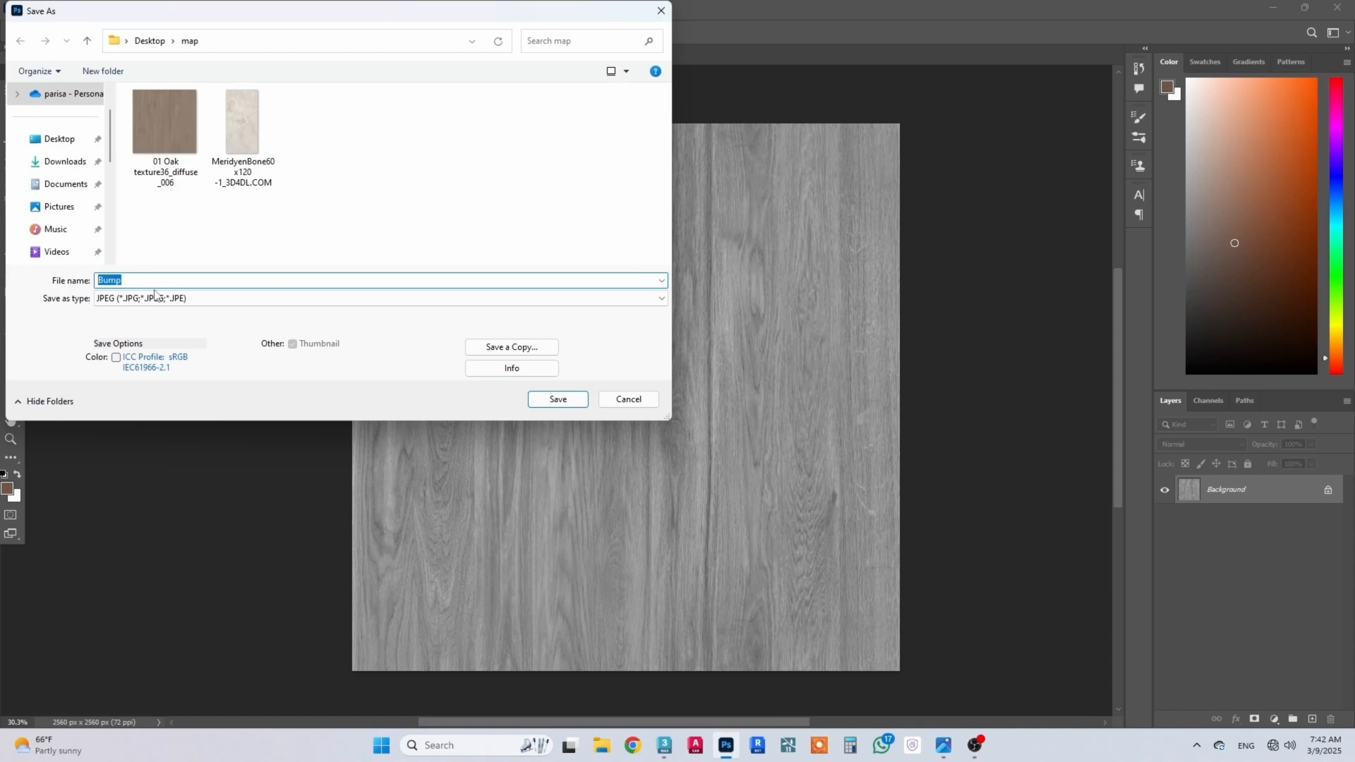
pyautogui.click(557, 399)
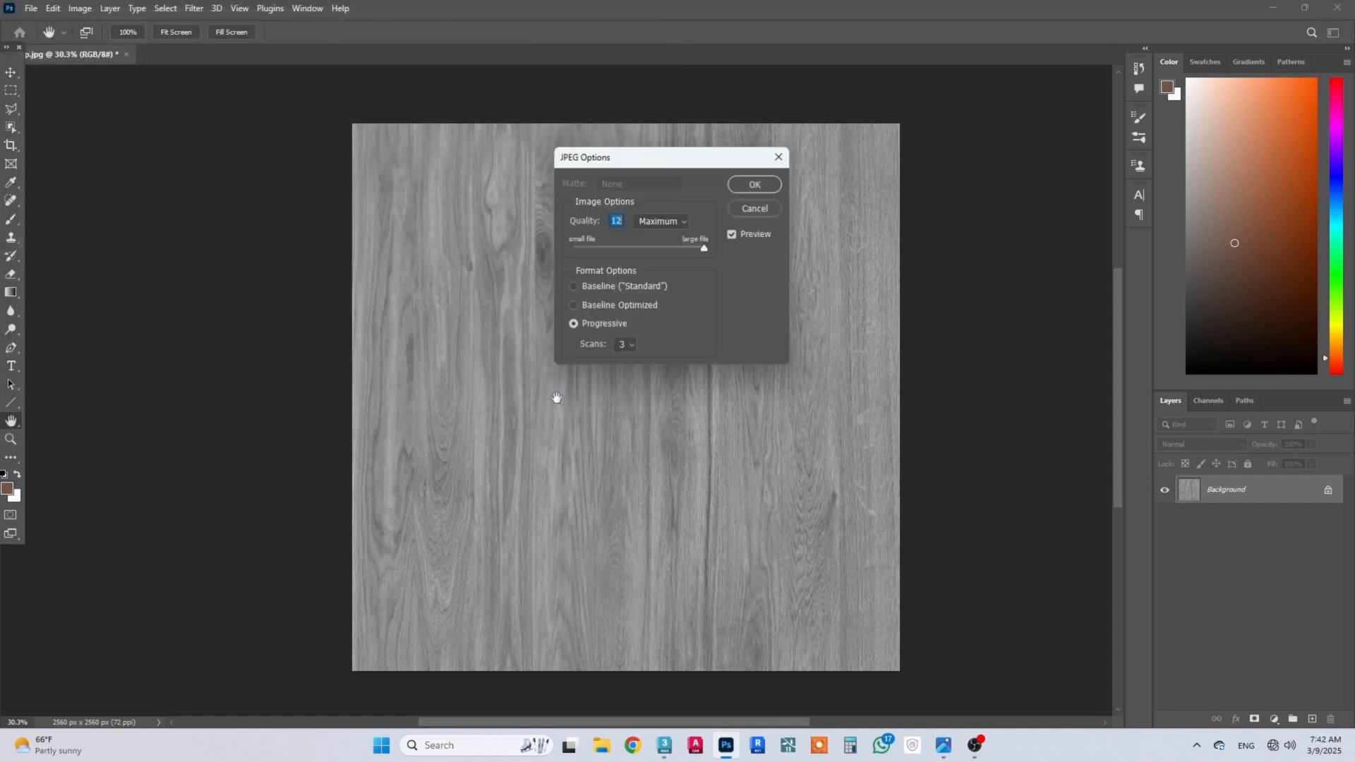
pyautogui.click(754, 184)
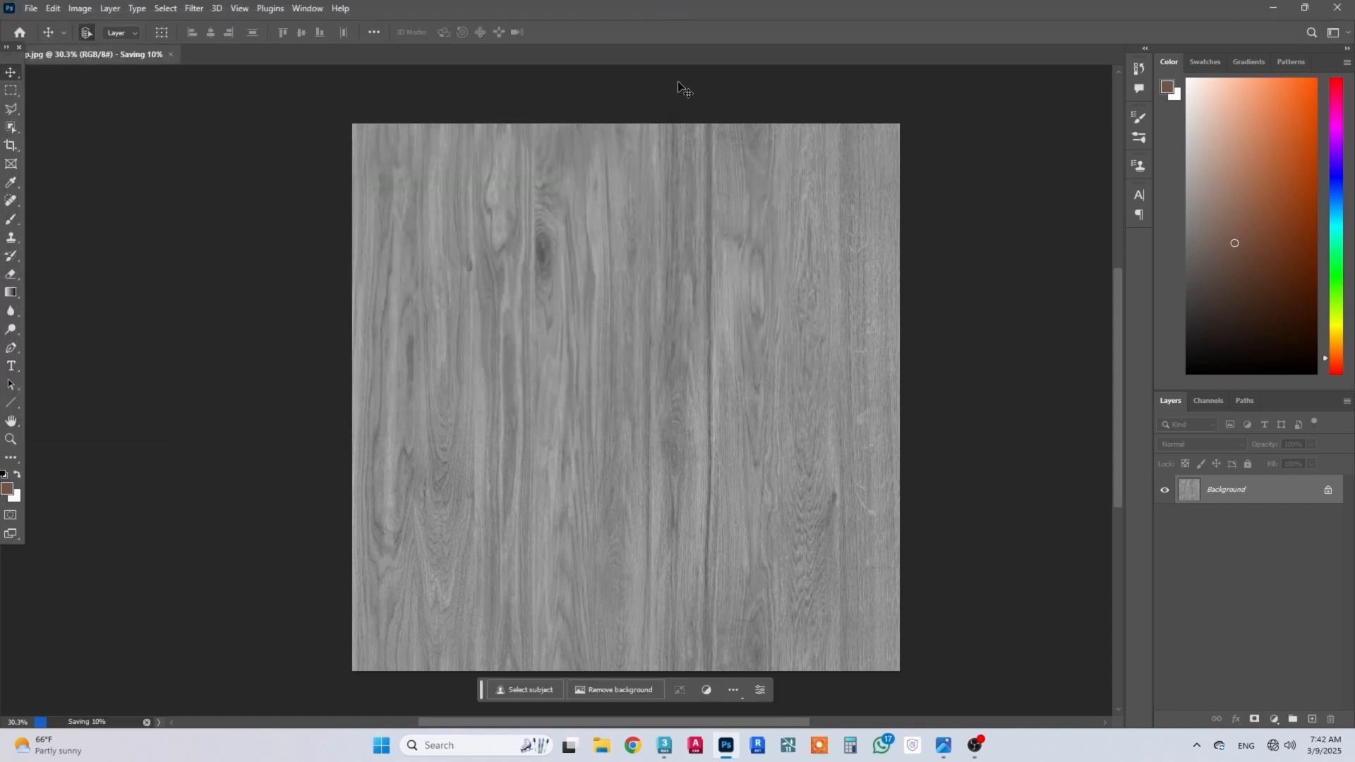
# Step: Switch back to 3ds Max, connect a Bitmap with the Bump image to the material's Bump slot, and enlarge its node thumbnail
pyautogui.click(665, 748)
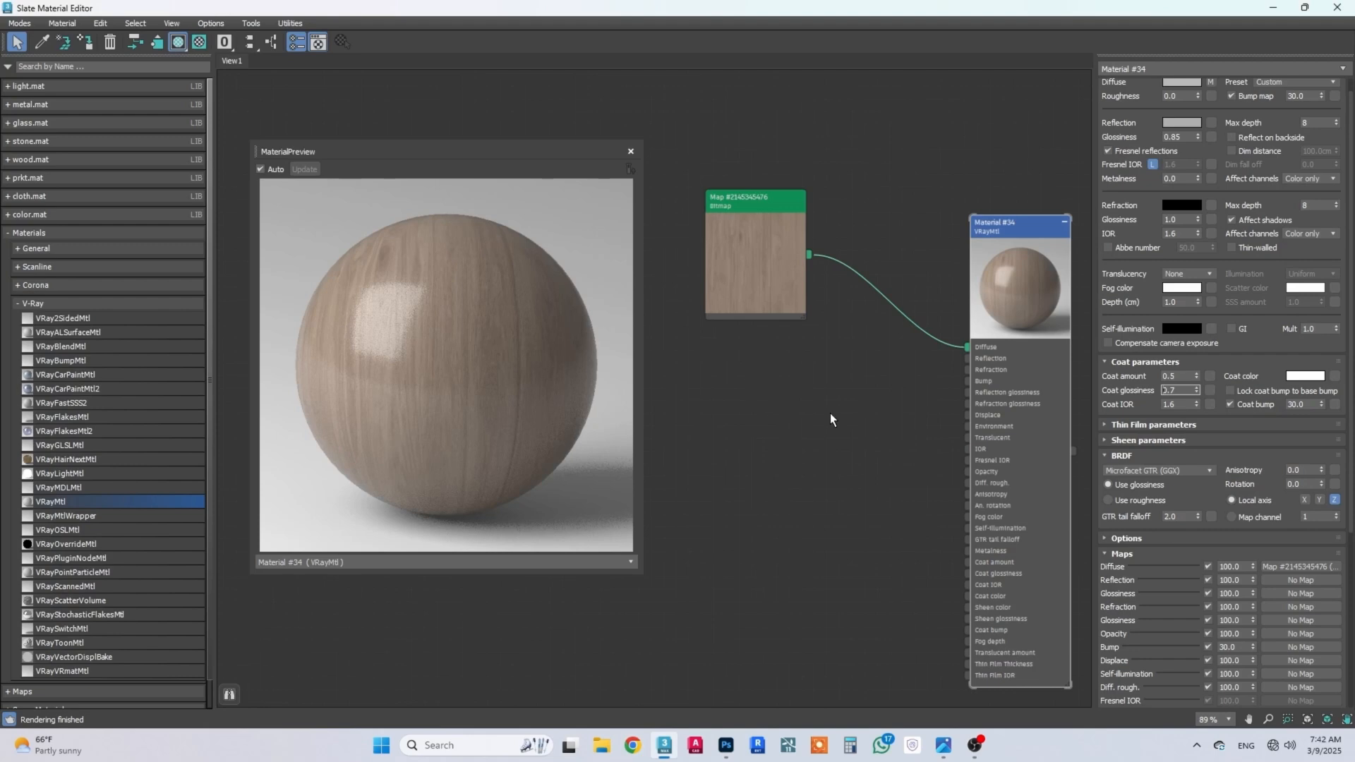
pyautogui.moveTo(967, 381); pyautogui.dragTo(901, 415)
pyautogui.moveTo(914, 434)
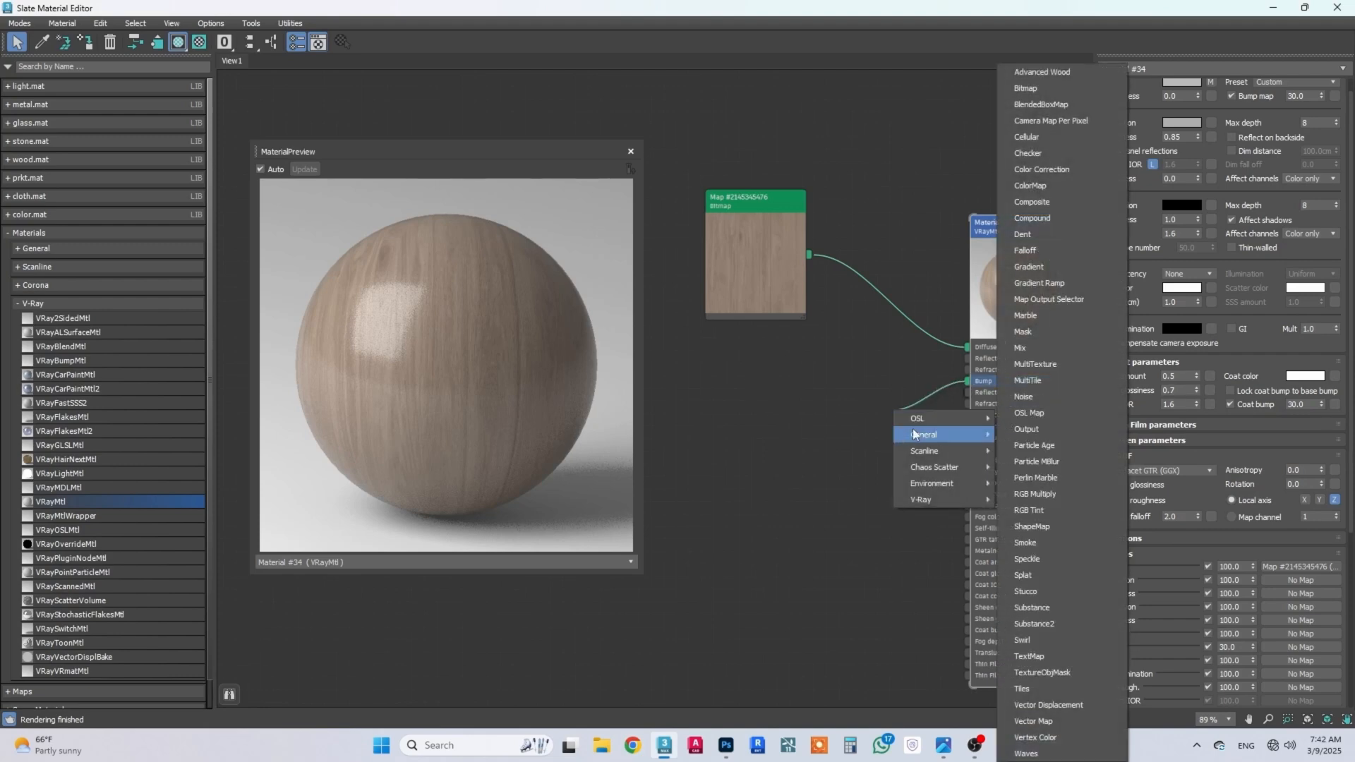
pyautogui.click(1073, 87)
pyautogui.click(204, 165)
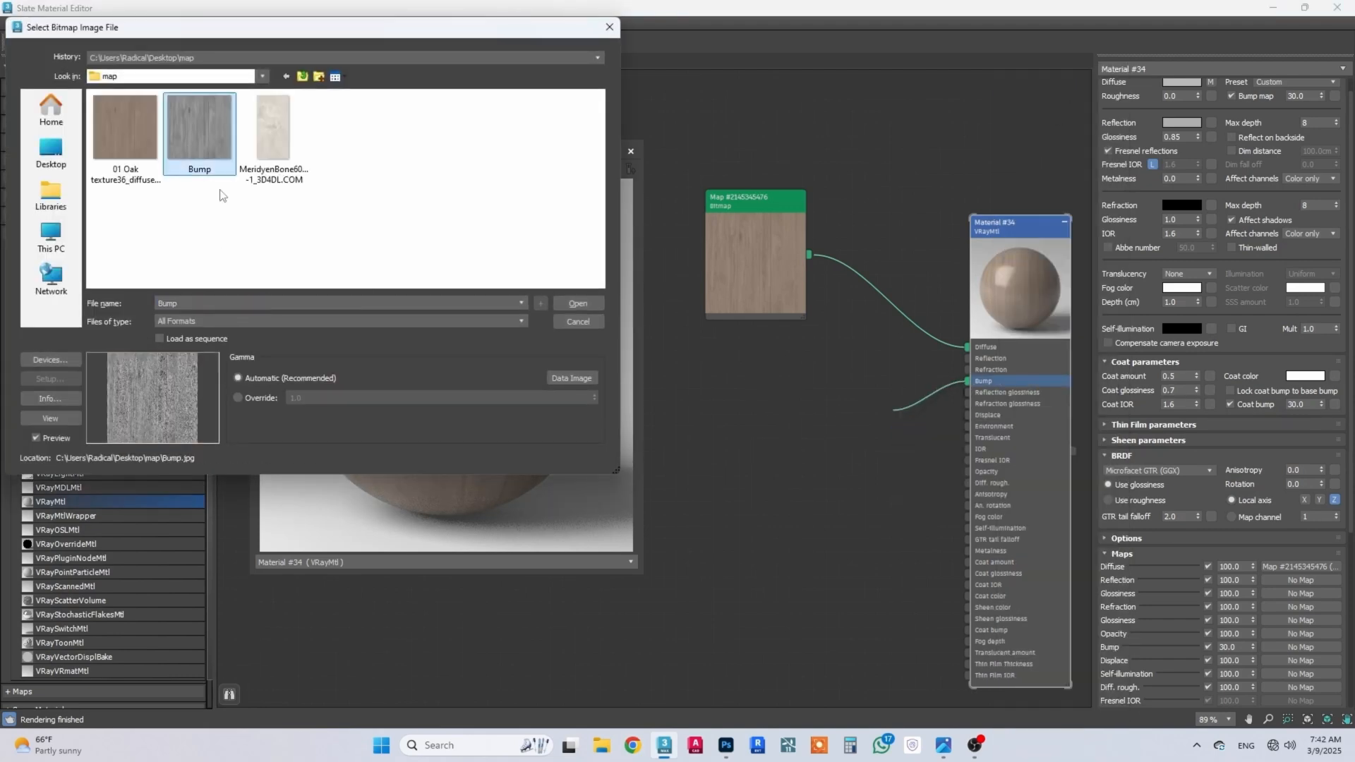
pyautogui.click(573, 303)
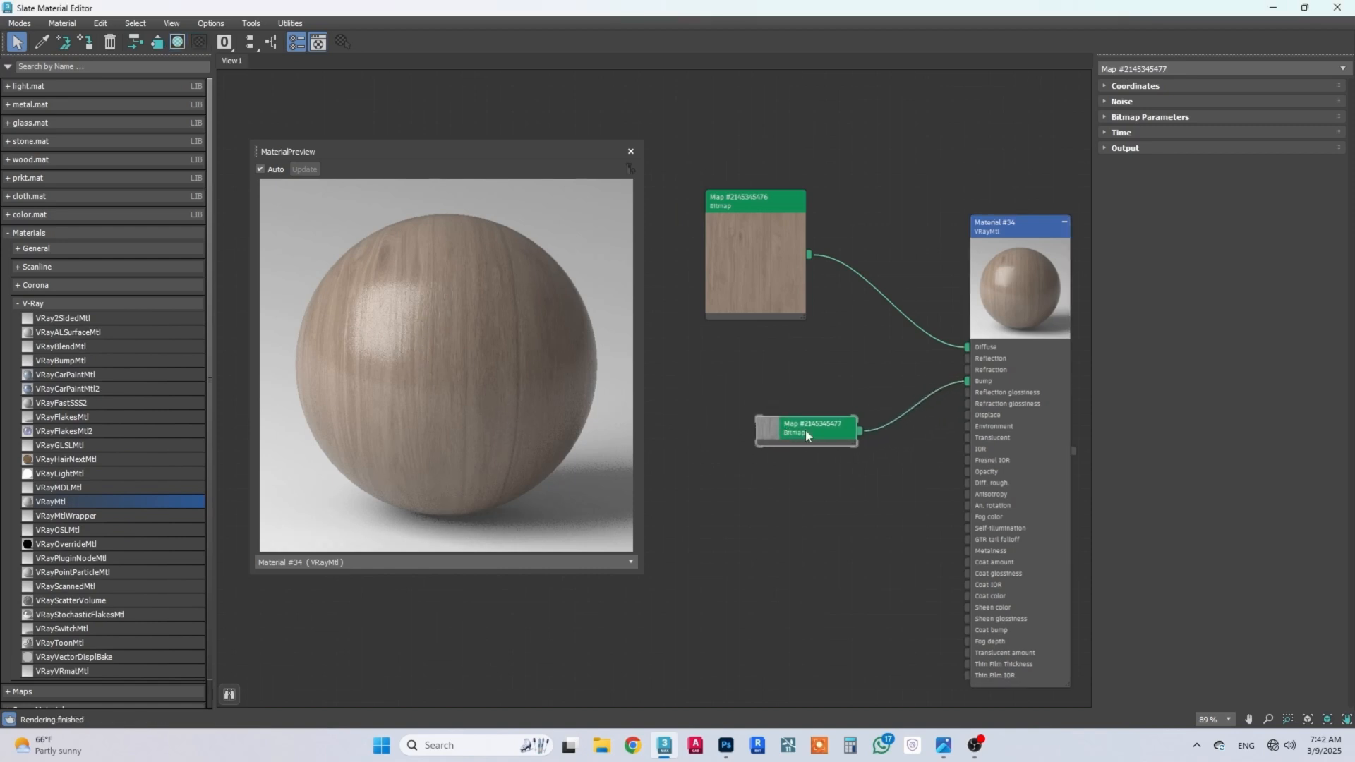
pyautogui.click(763, 432)
pyautogui.moveTo(800, 430); pyautogui.dragTo(777, 425)
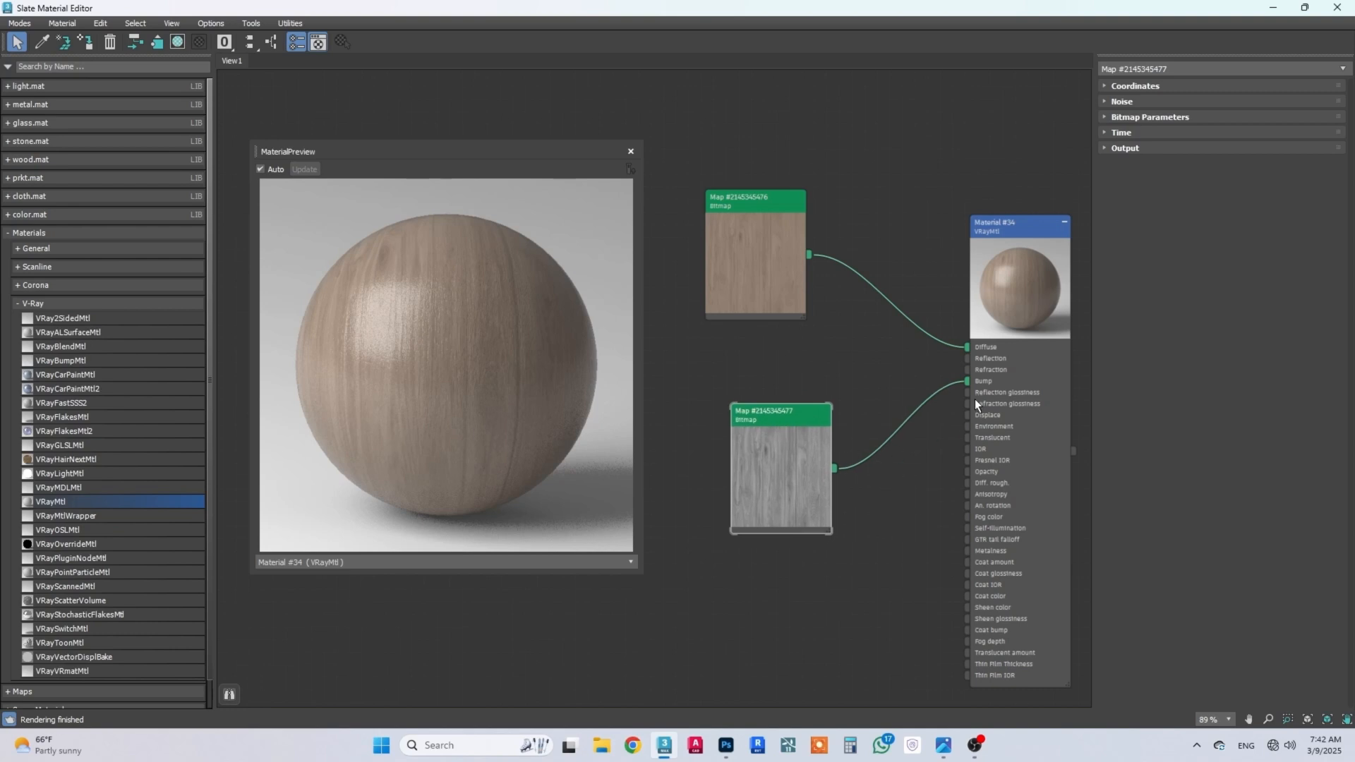
# Step: Set the wood material's bump map amount to 5
pyautogui.doubleClick(994, 234)
pyautogui.scroll(-3, 1213, 552)
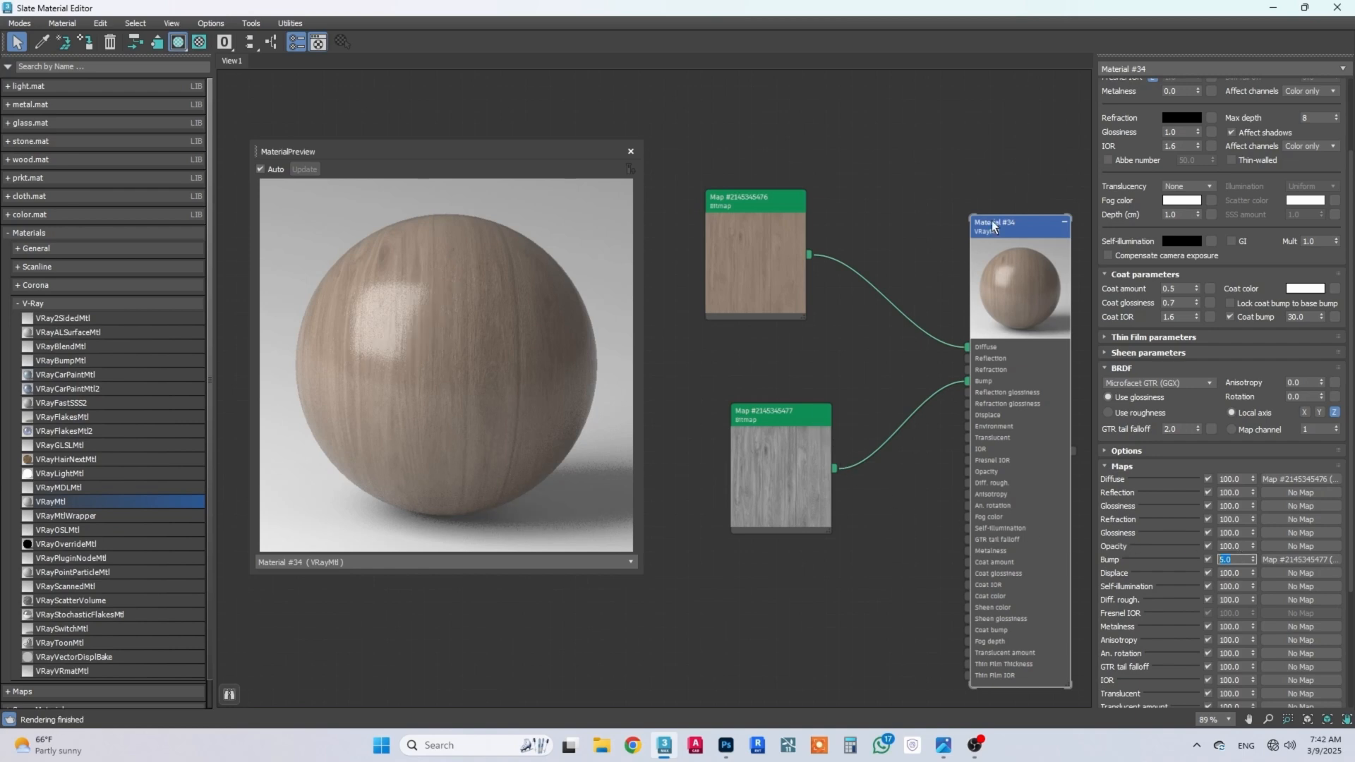
# Step: Connect the grey bump bitmap to the wood material's Coat bump slot as well and set the coat bump amount to 5
pyautogui.moveTo(836, 468); pyautogui.dragTo(960, 630)
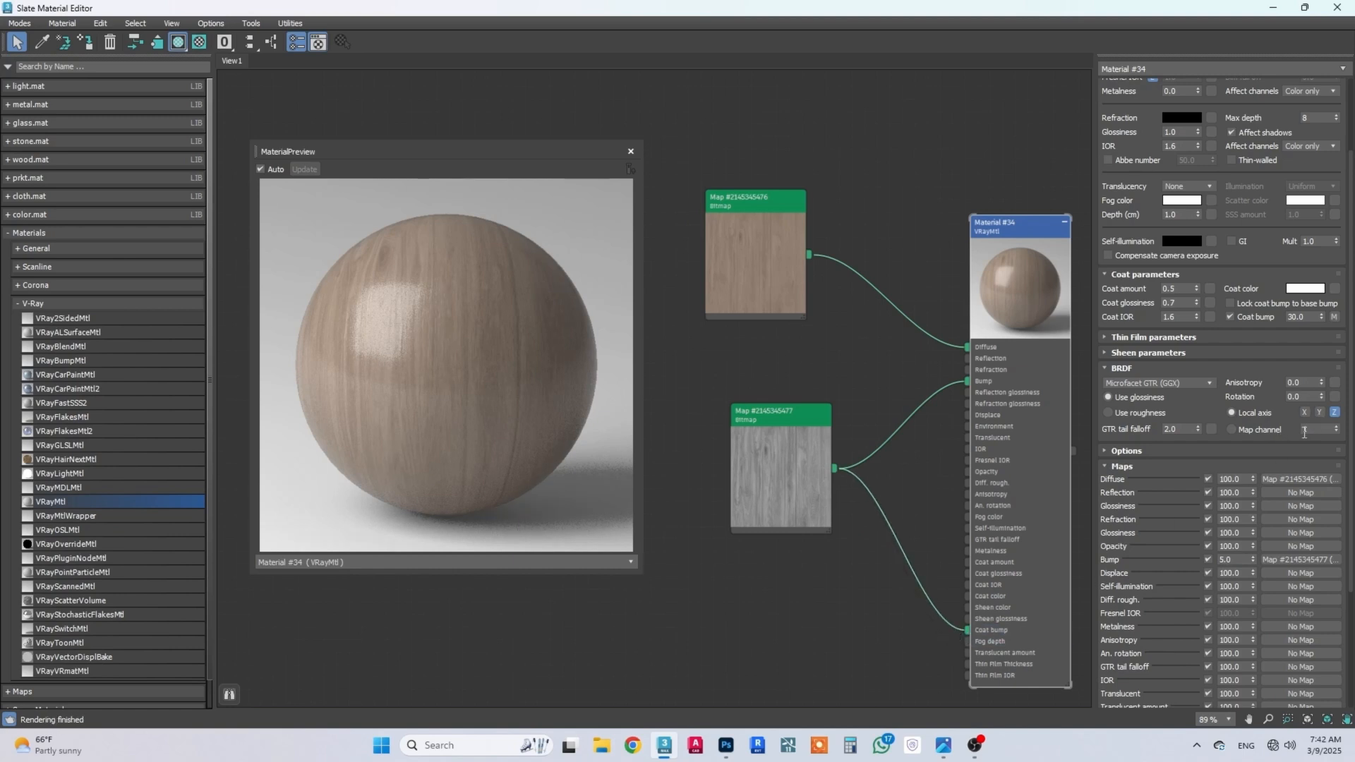
pyautogui.write('5')
pyautogui.press('Return')
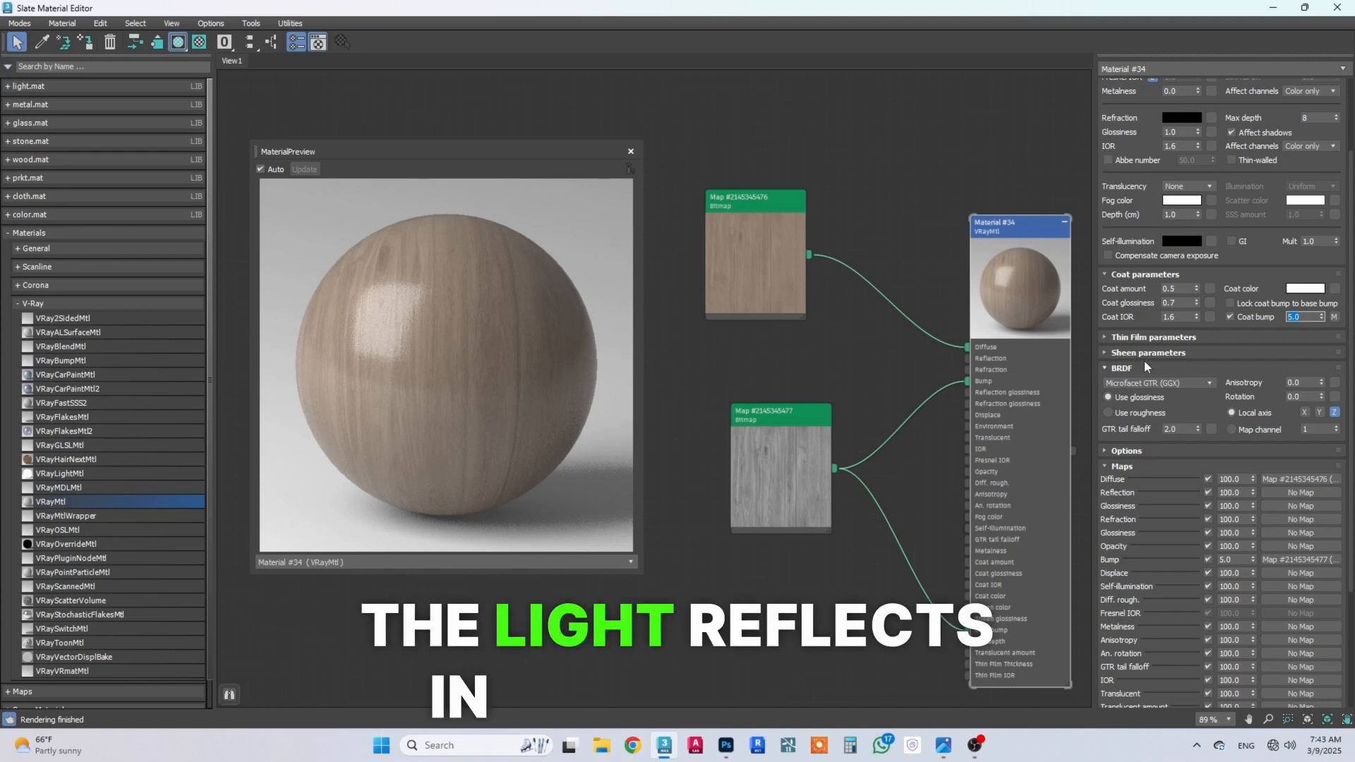
# Step: Set the wood material's BRDF anisotropy to 0.8 and its rotation to 90
pyautogui.scroll(-2, 1139, 294)
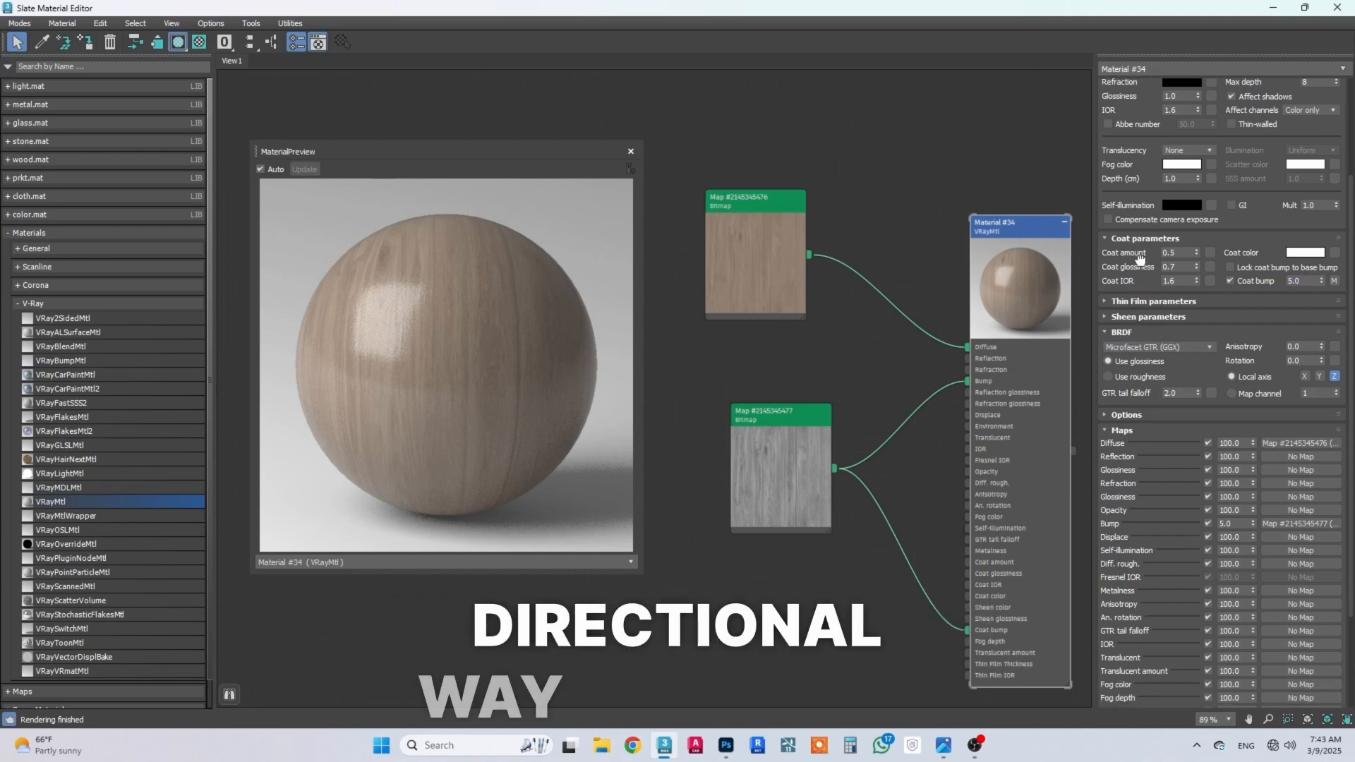
pyautogui.click(1303, 345)
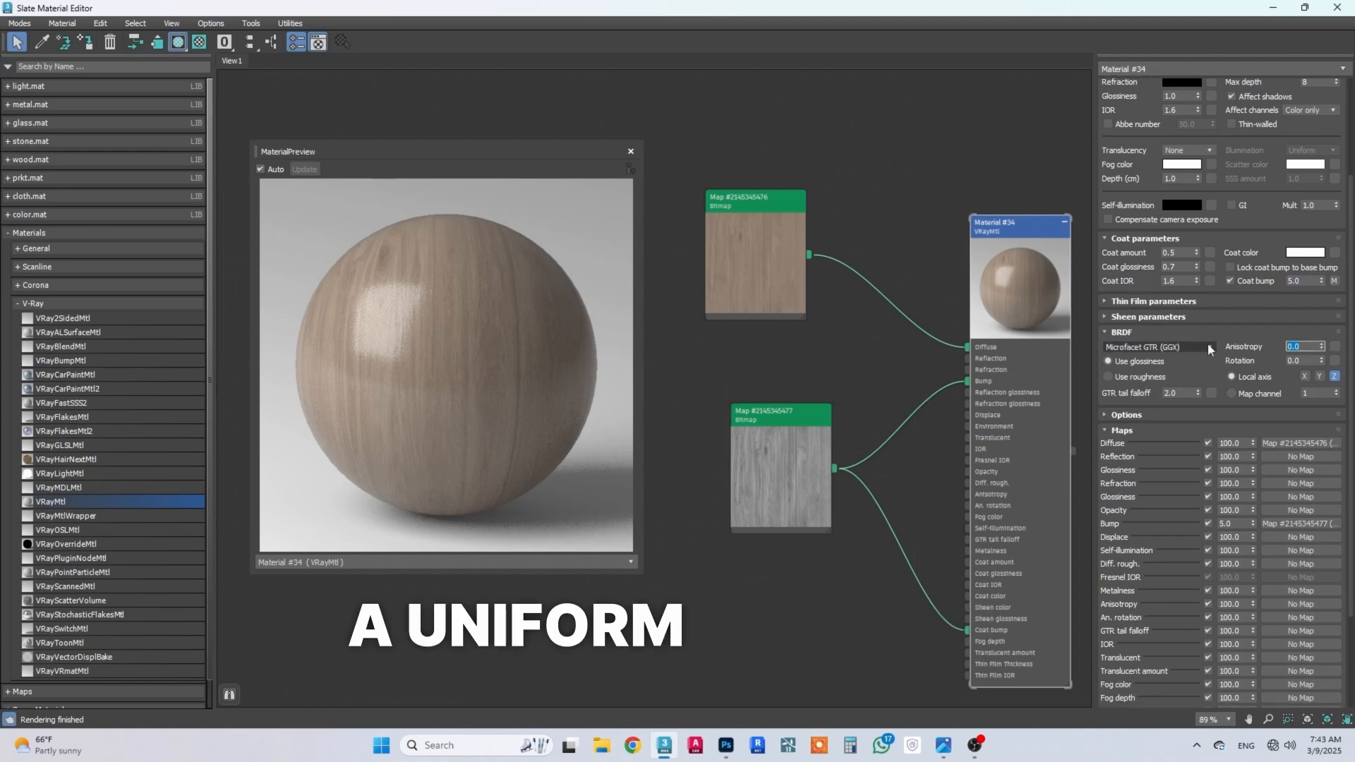
pyautogui.write('.8')
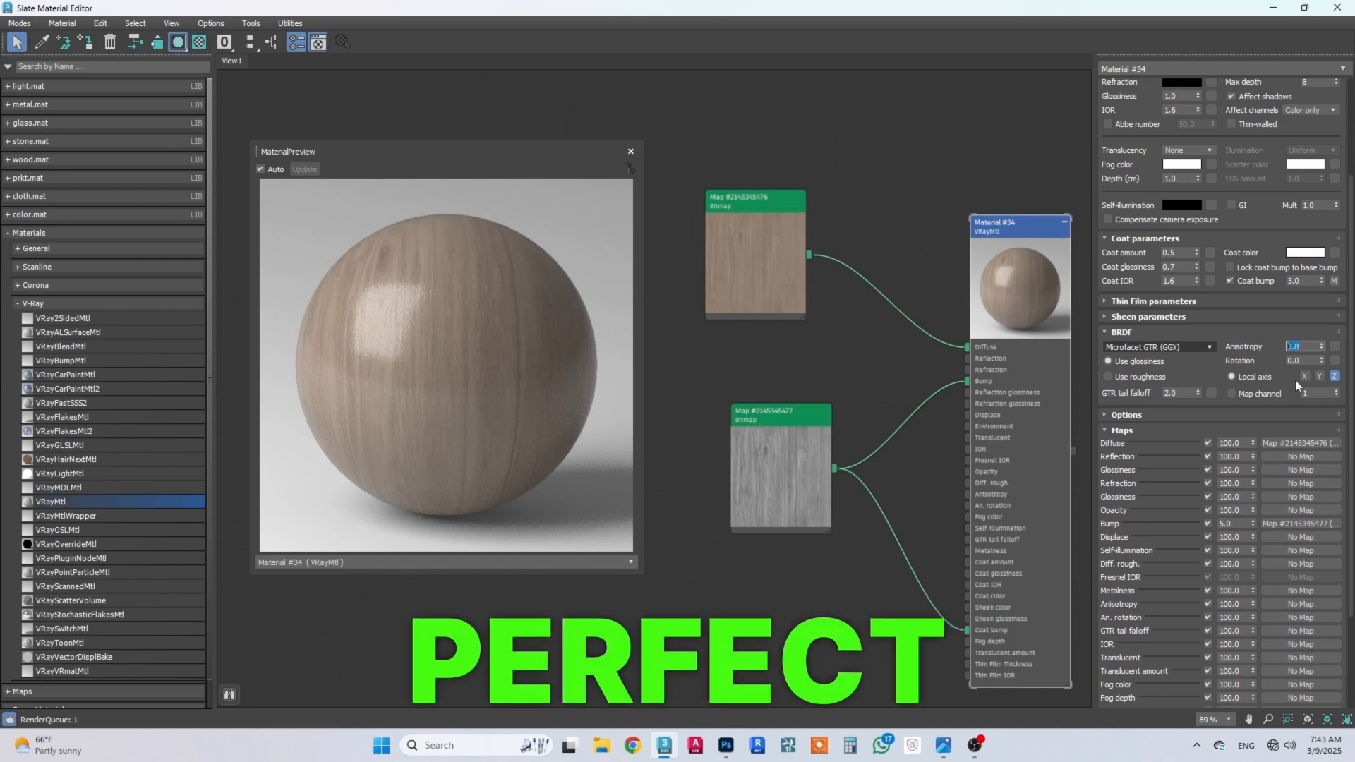
pyautogui.click(1298, 359)
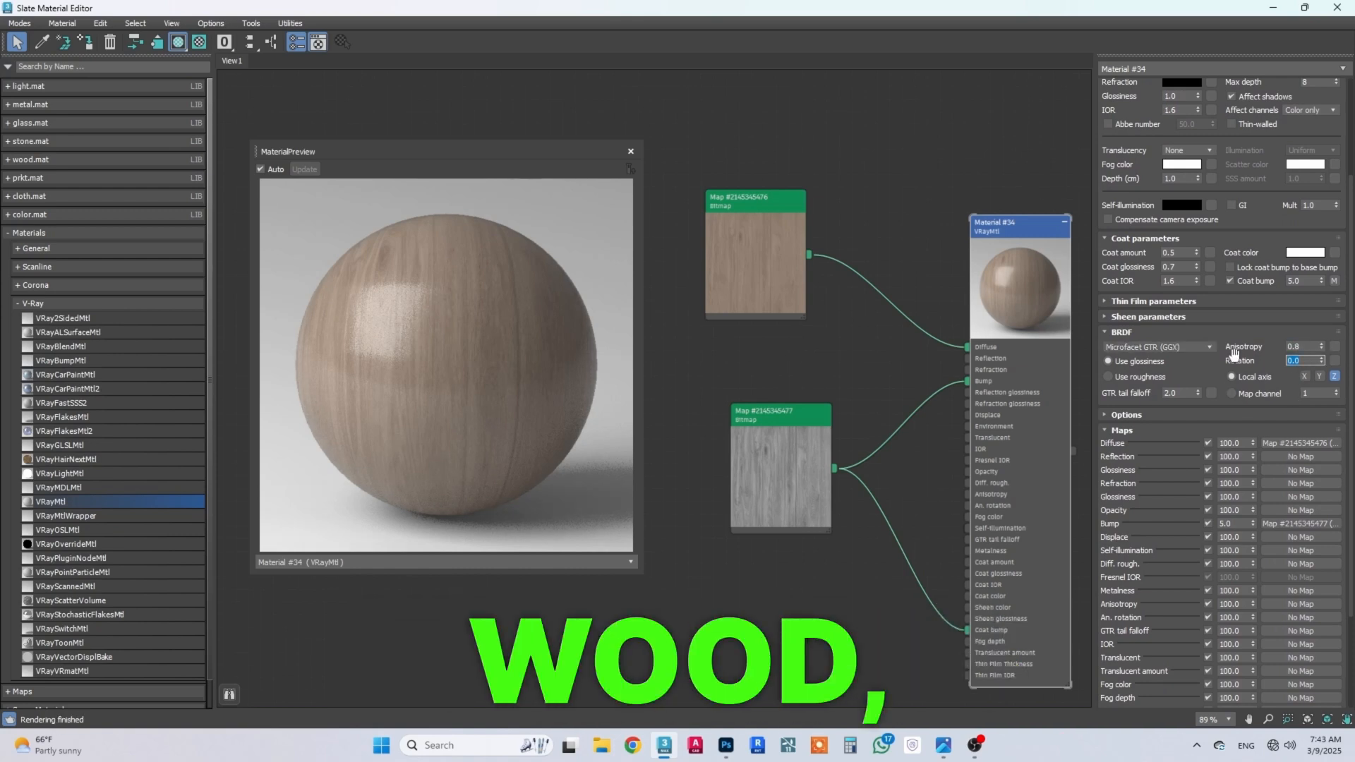
pyautogui.write('30')
pyautogui.press('Return')
pyautogui.write('90')
pyautogui.press('Return')
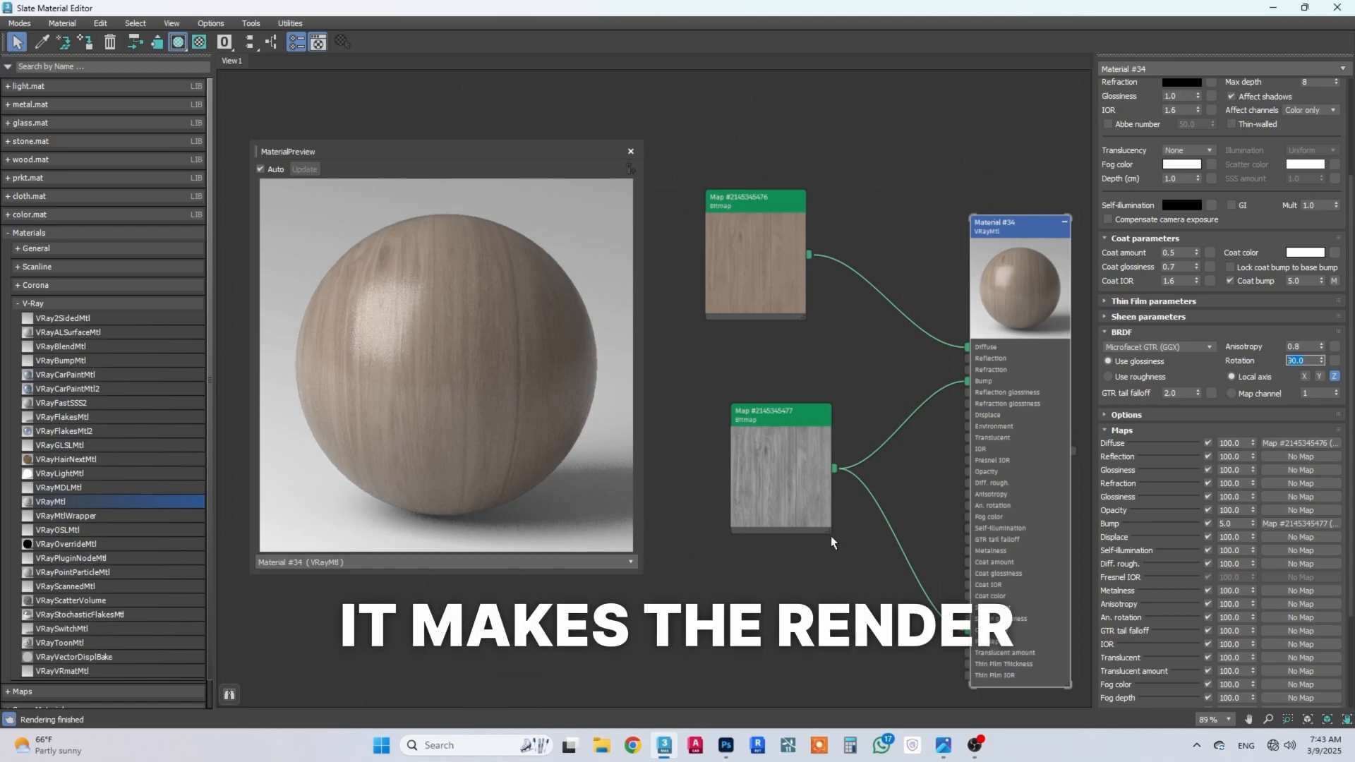
# Step: Check the kitchen reference photo and insert a Color Correction map between the oak bitmap and the material's Diffuse slot
pyautogui.click(943, 745)
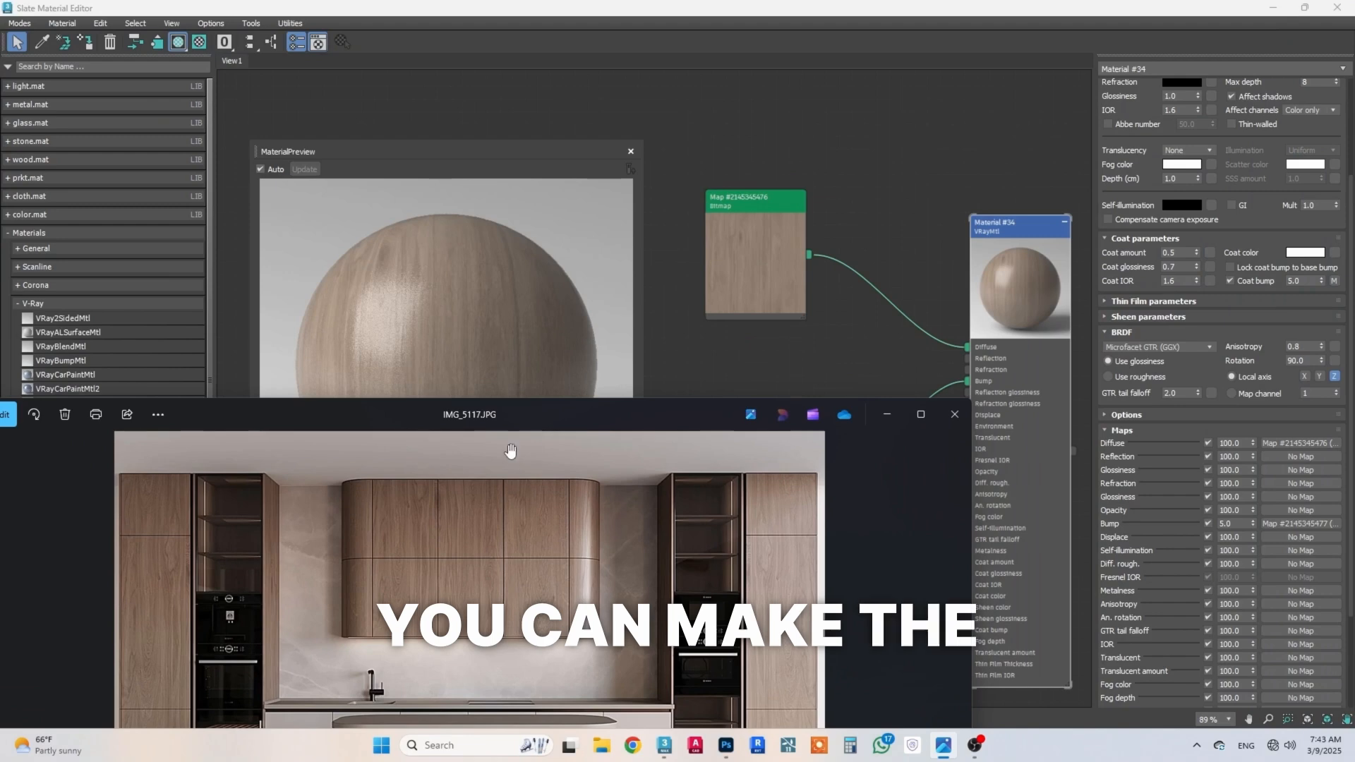
pyautogui.moveTo(502, 422); pyautogui.dragTo(501, 449)
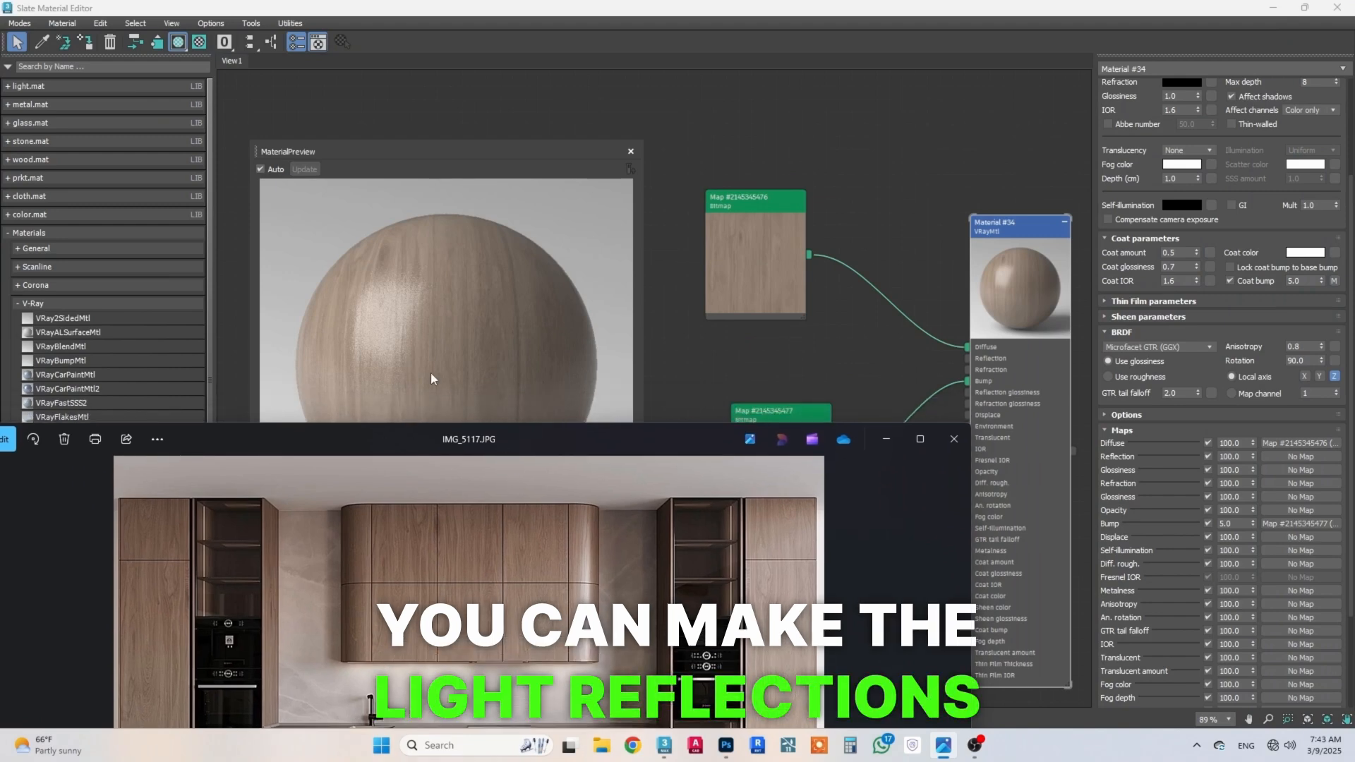
pyautogui.click(960, 346)
pyautogui.press('Delete')
pyautogui.moveTo(967, 347); pyautogui.dragTo(915, 325)
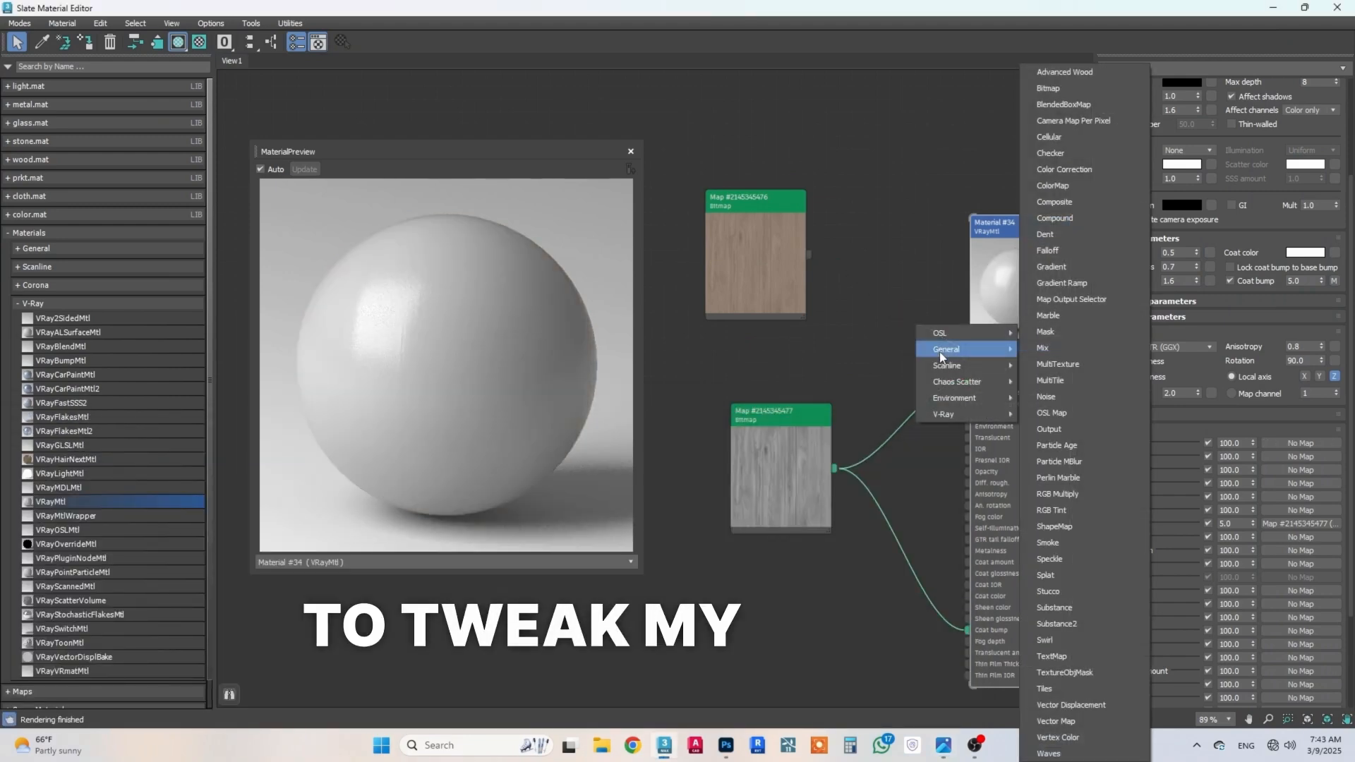
pyautogui.click(1057, 171)
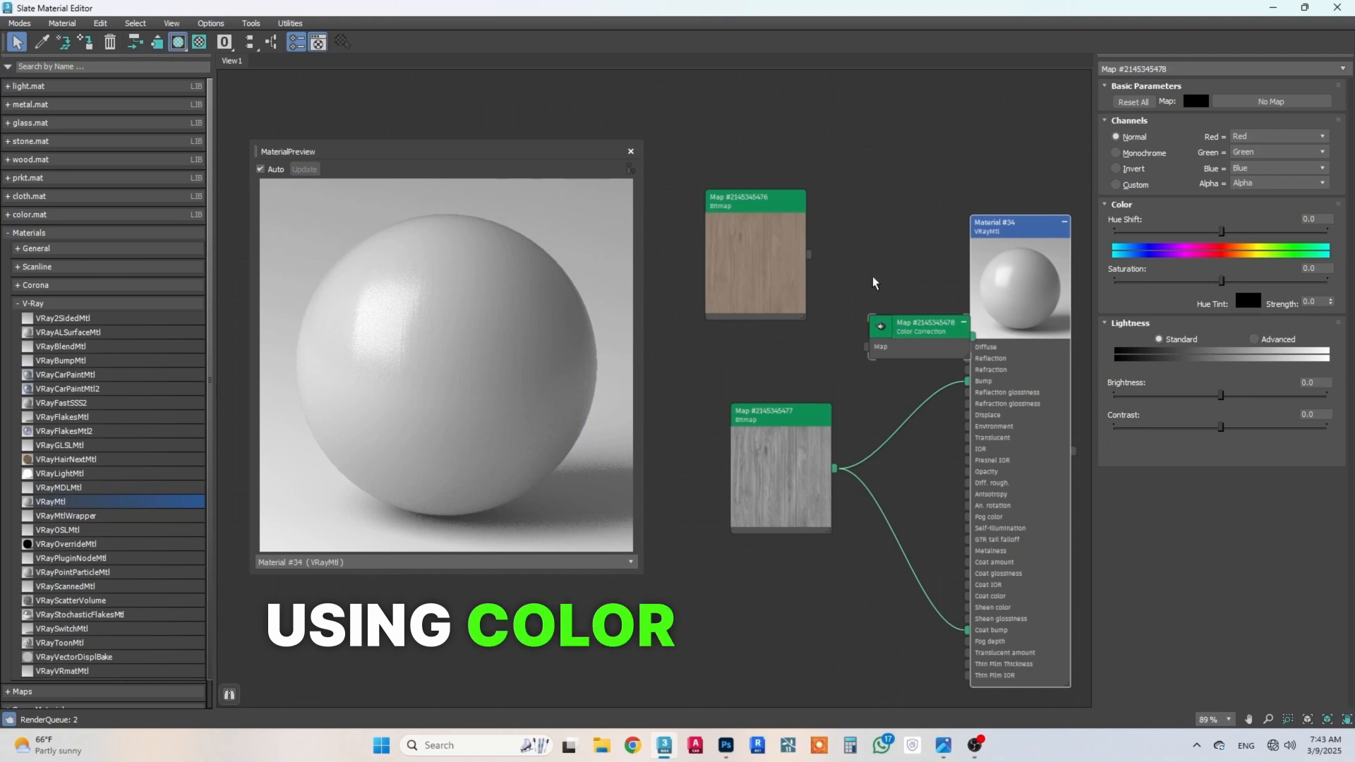
pyautogui.moveTo(896, 323); pyautogui.dragTo(859, 261)
pyautogui.moveTo(809, 254); pyautogui.dragTo(829, 283)
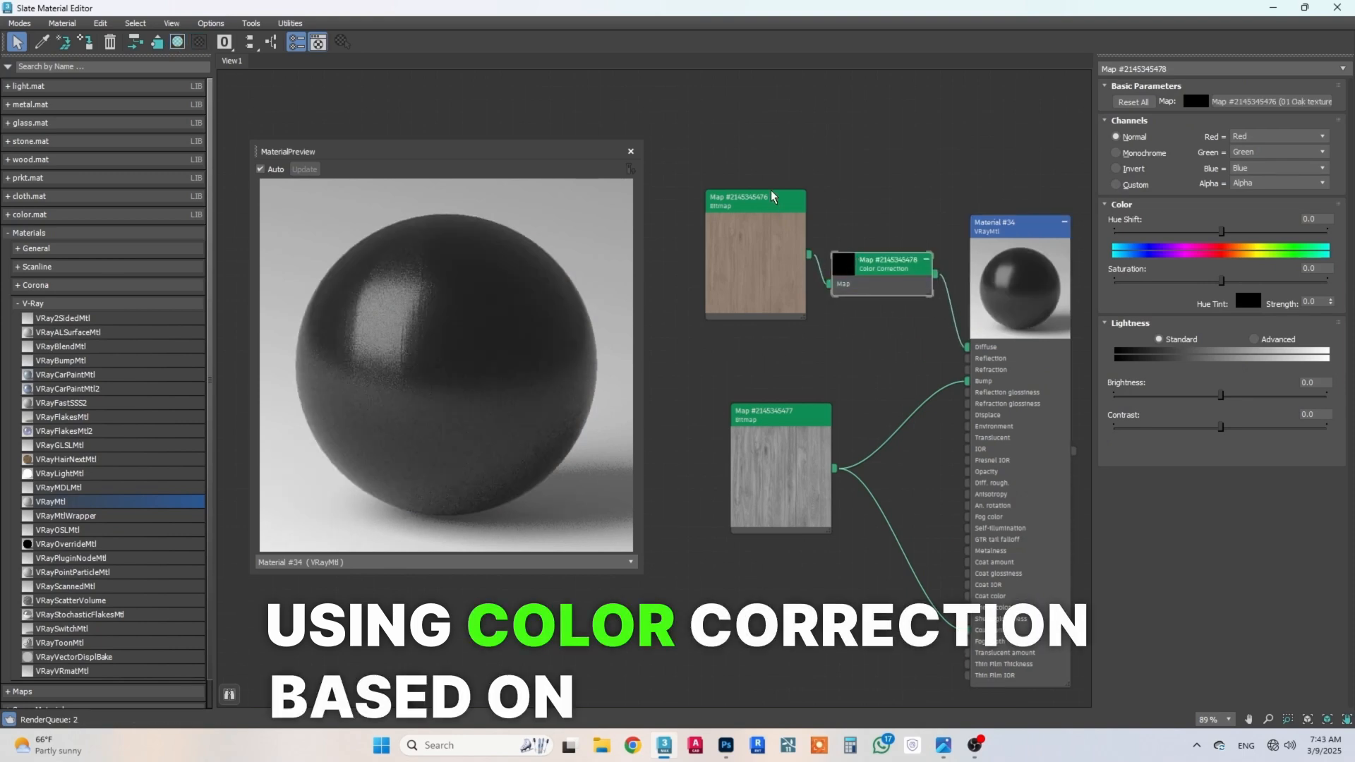
pyautogui.moveTo(776, 199); pyautogui.dragTo(739, 200)
pyautogui.moveTo(864, 260); pyautogui.dragTo(850, 247)
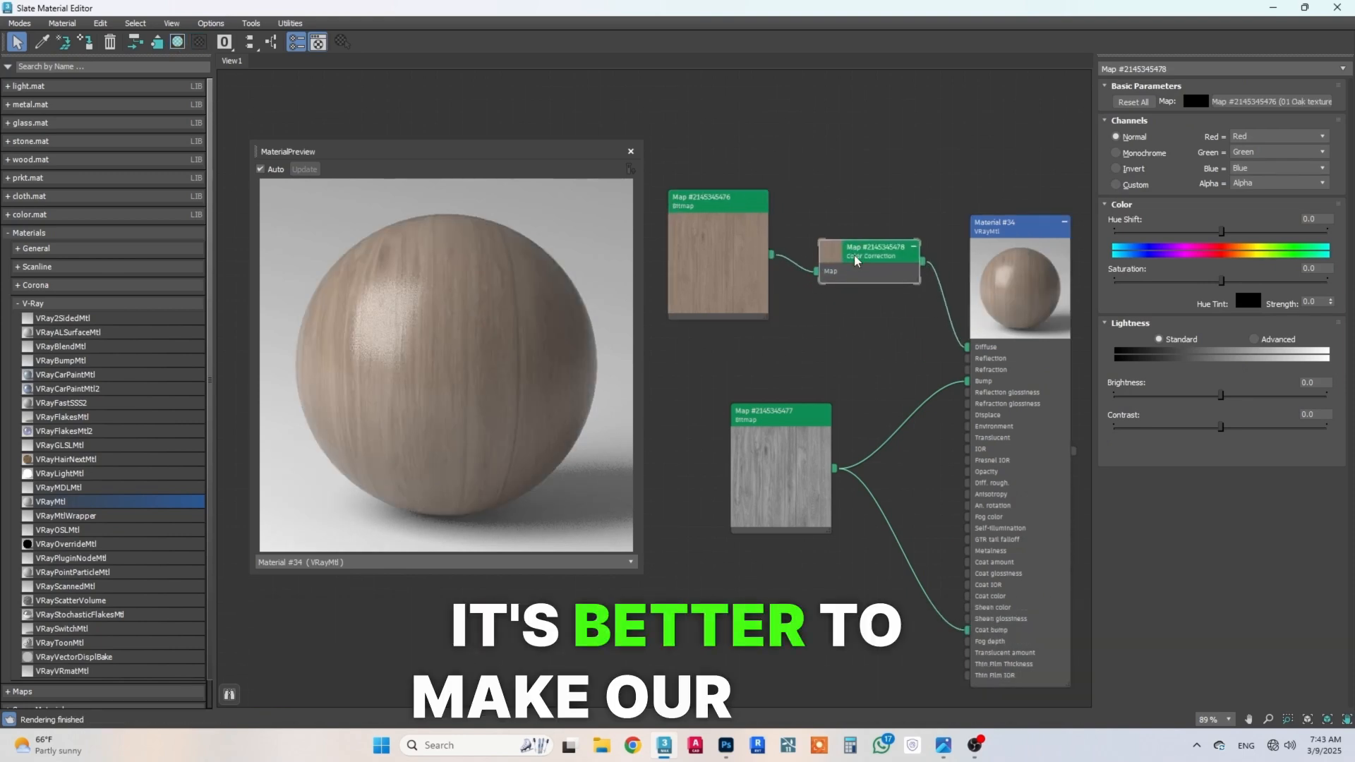
# Step: Switch the Color Correction's lightness to Advanced and set the RGB gamma to 0.85
pyautogui.click(1254, 340)
pyautogui.doubleClick(1211, 394)
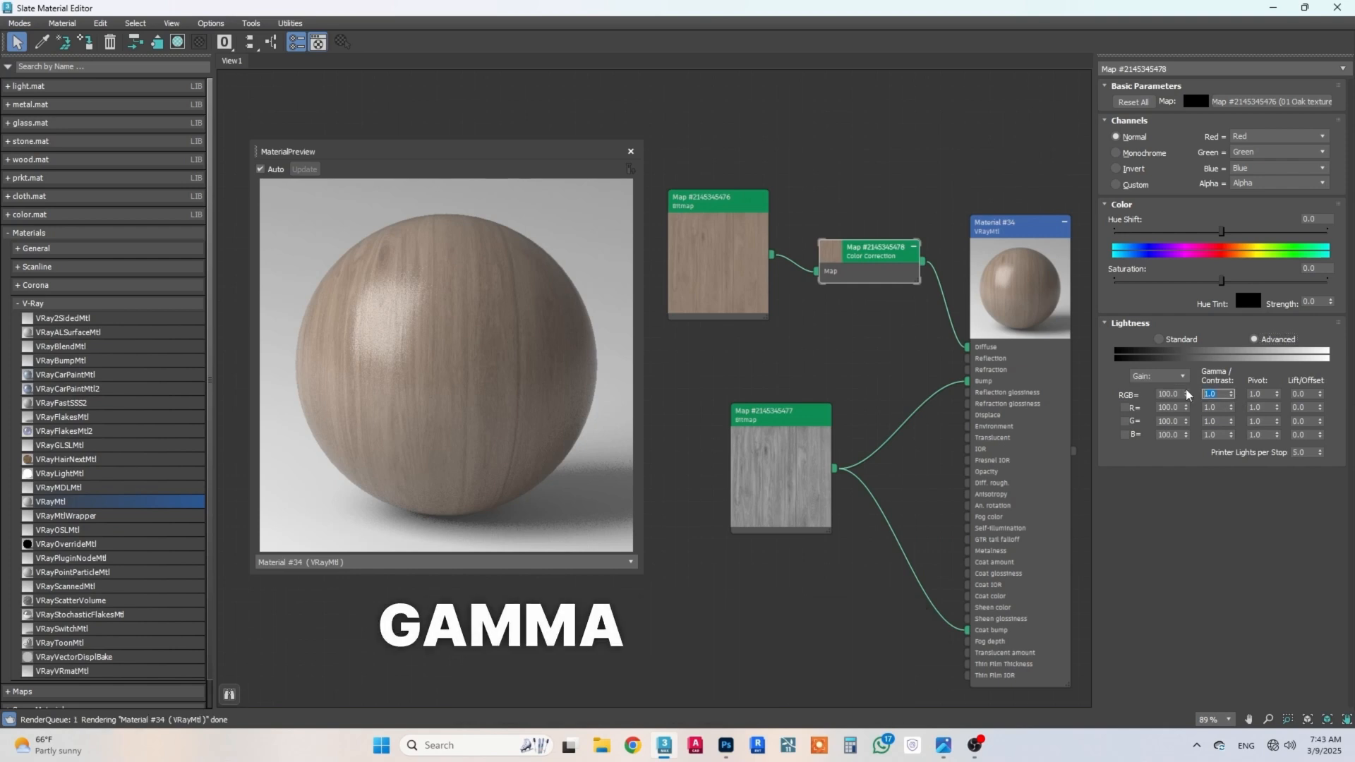
pyautogui.write('.8')
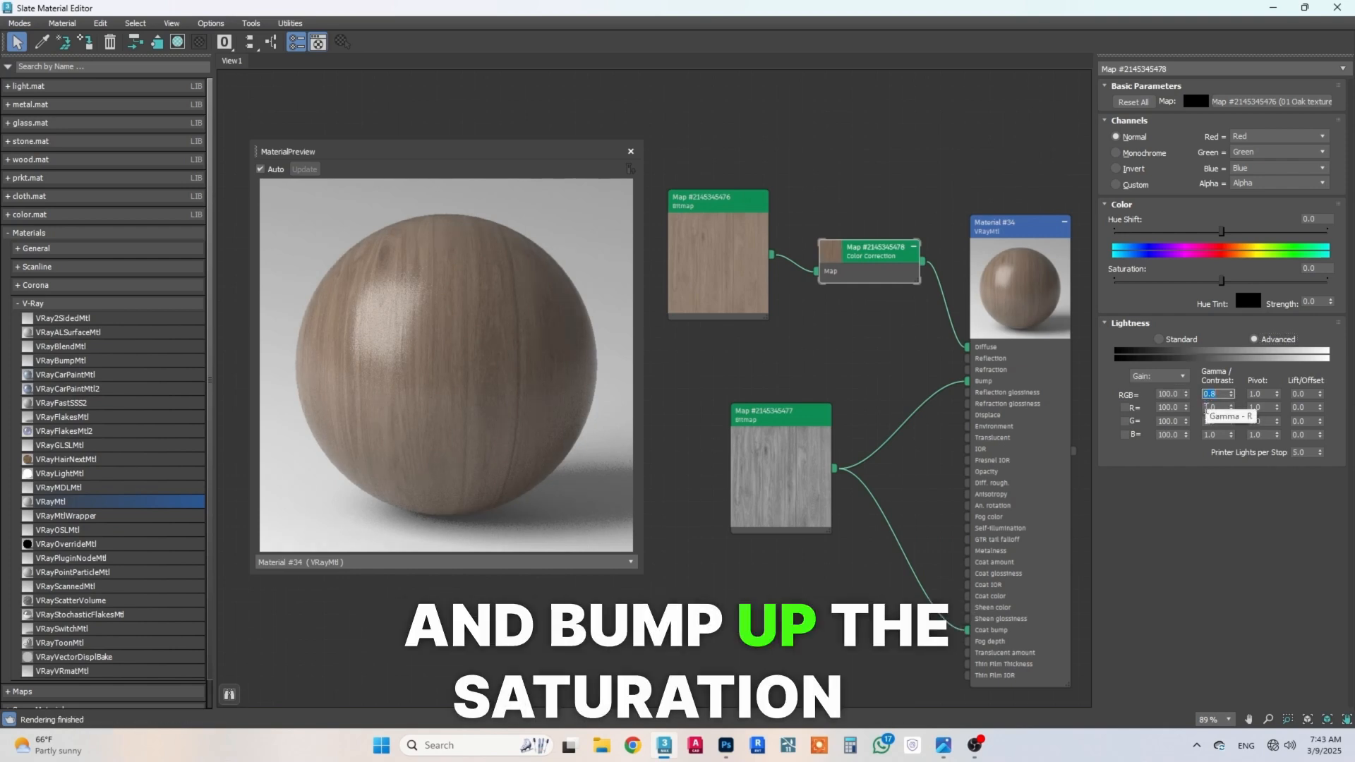
pyautogui.write('.85')
pyautogui.press('Return')
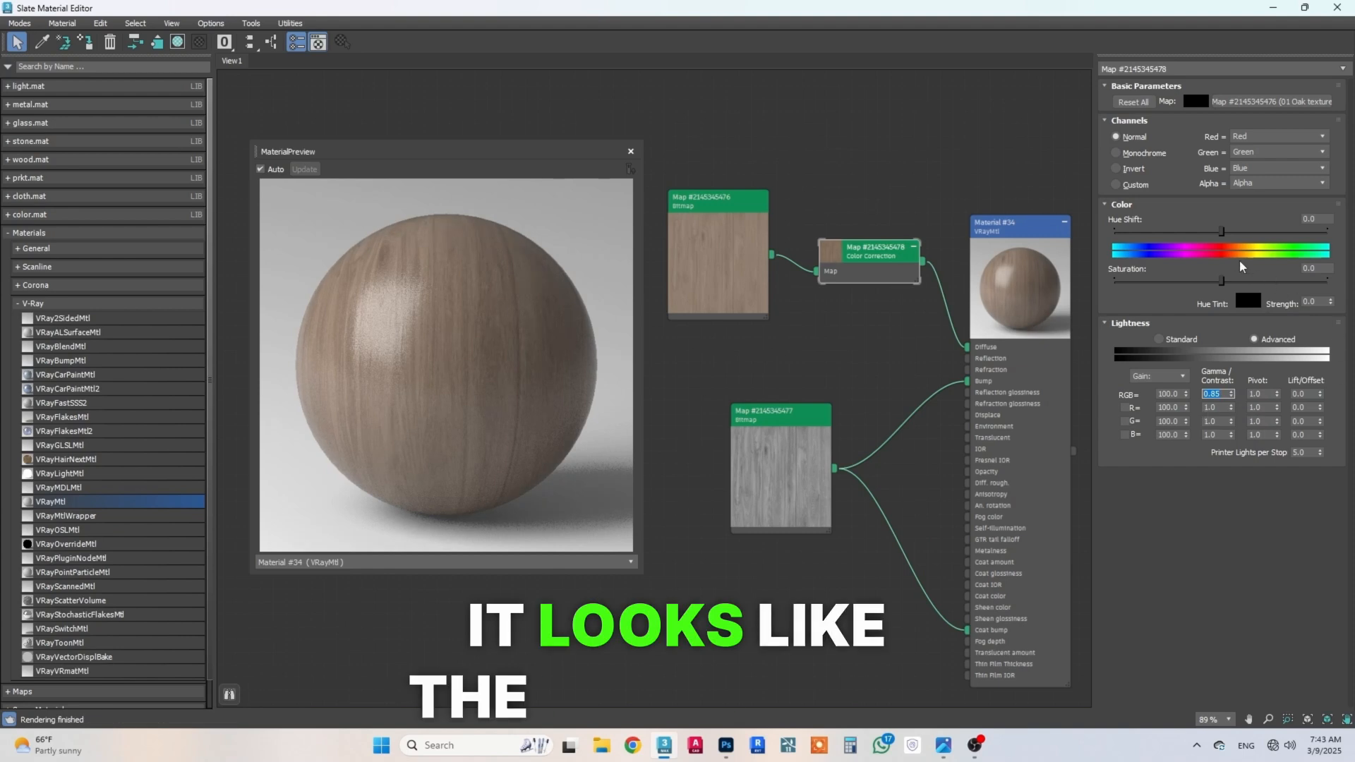
# Step: Raise the Color Correction's saturation to about 17, set the hue shift to -2, and close the material preview
pyautogui.moveTo(1220, 280); pyautogui.dragTo(1242, 282)
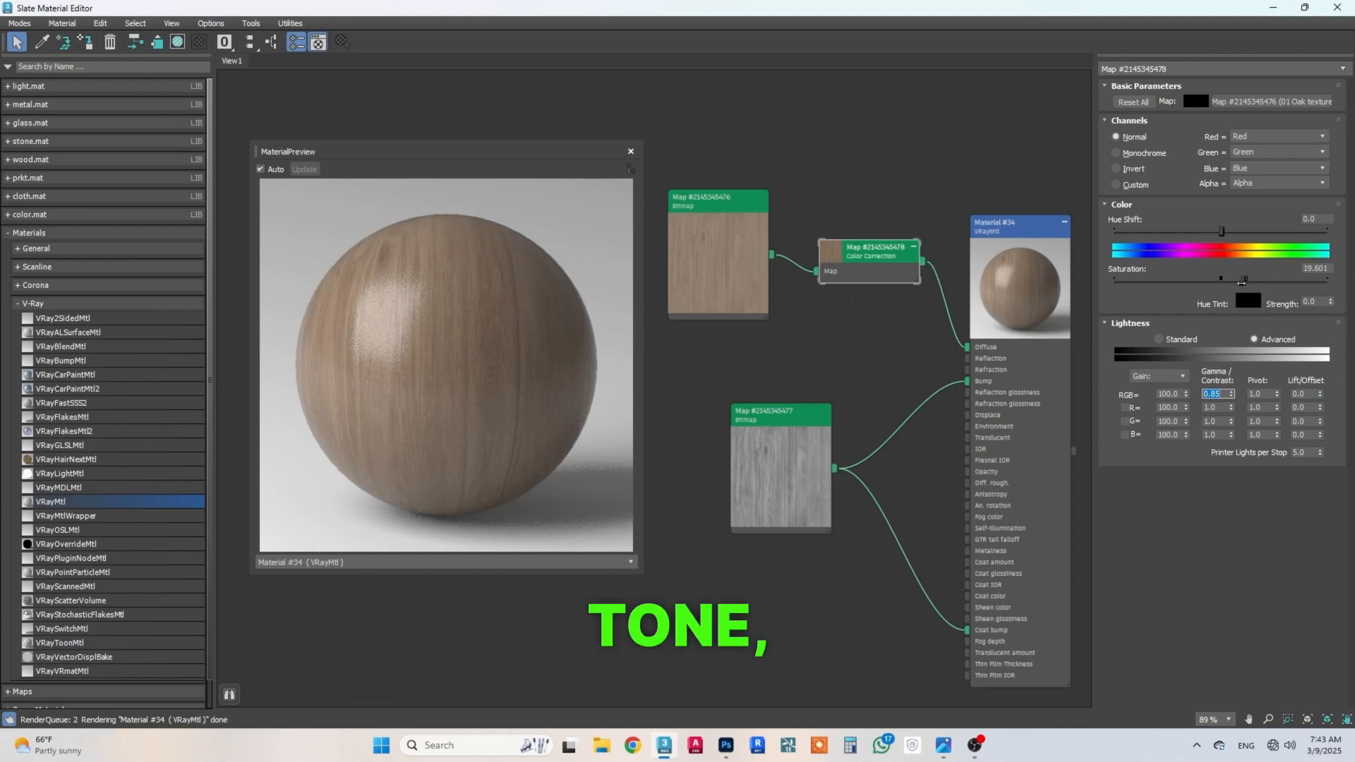
pyautogui.moveTo(1221, 231); pyautogui.dragTo(1235, 240)
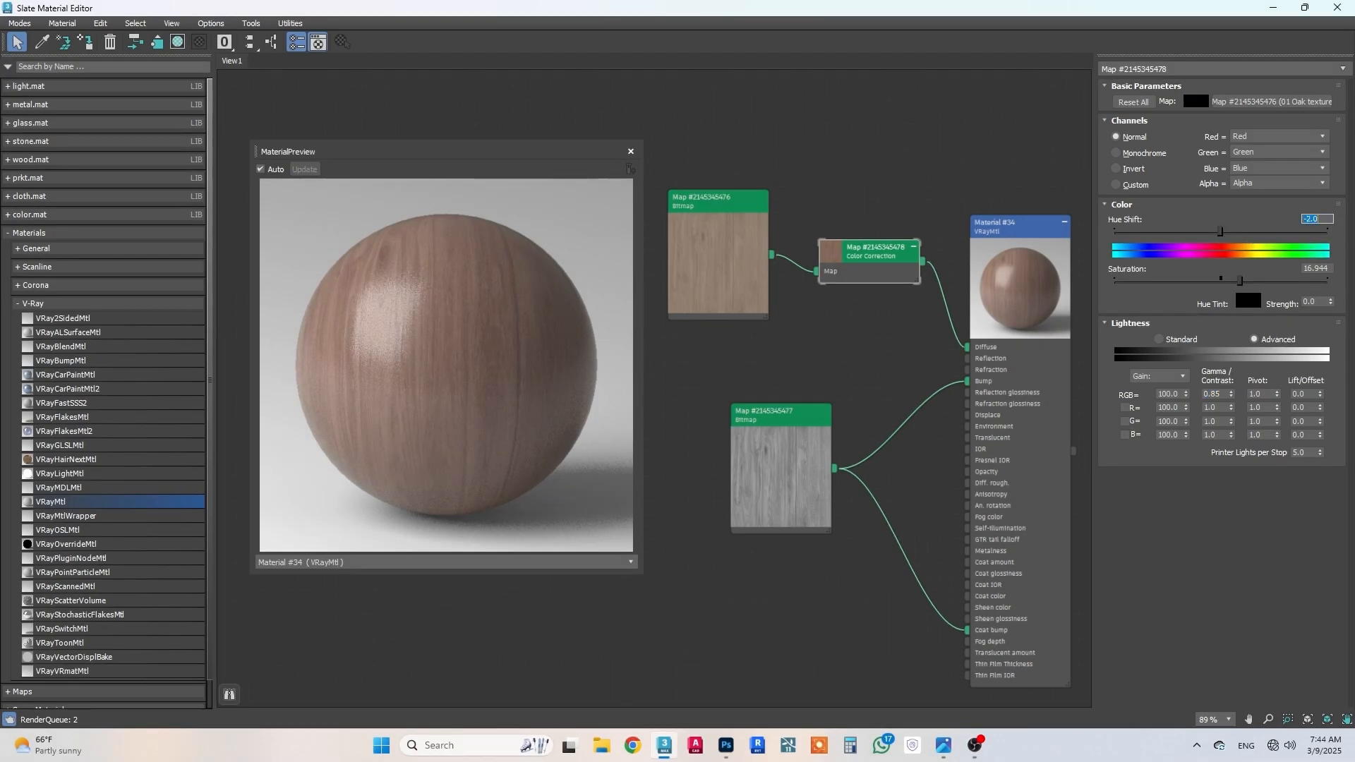
pyautogui.click(630, 152)
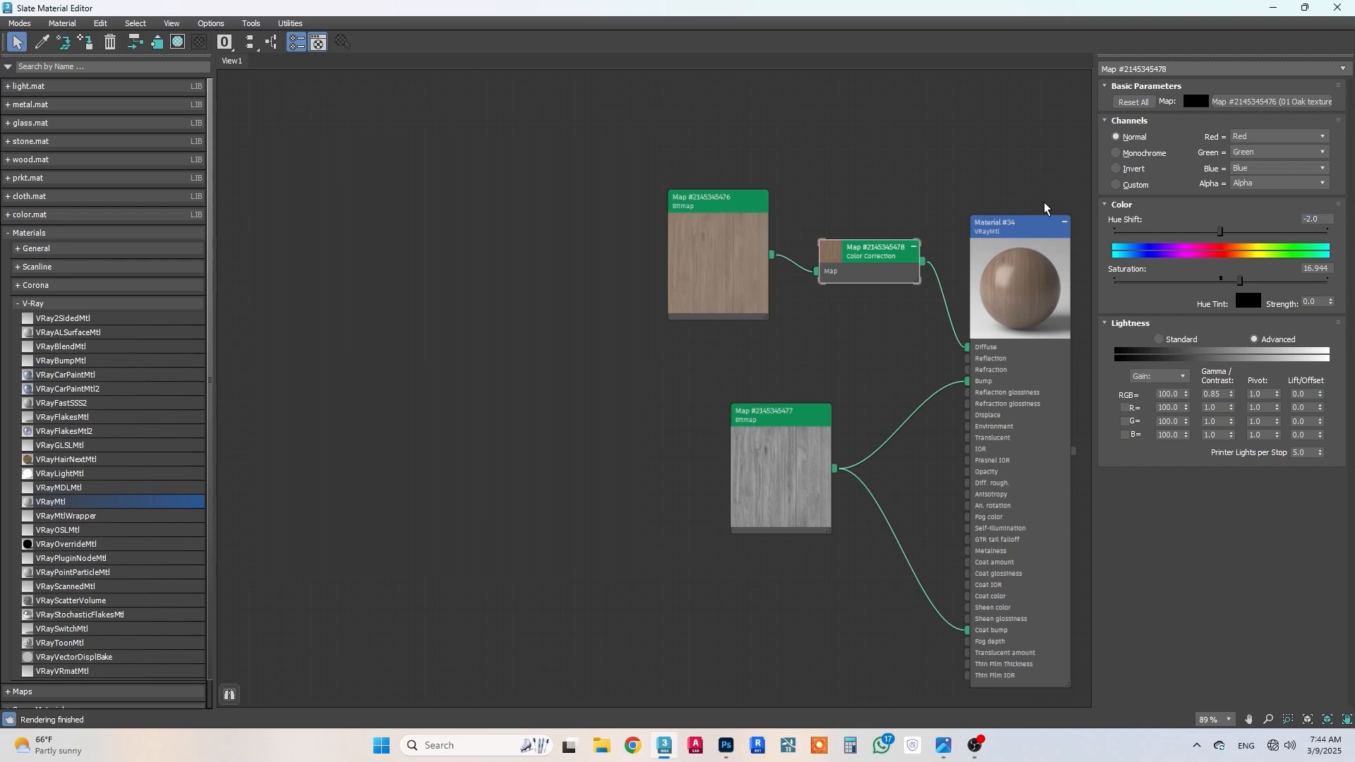
# Step: Minimize the Slate Material Editor and select the tall cabinets, curved wall cabinet, island end units and plinths in the camera view
pyautogui.click(1034, 226)
pyautogui.click(1315, 12)
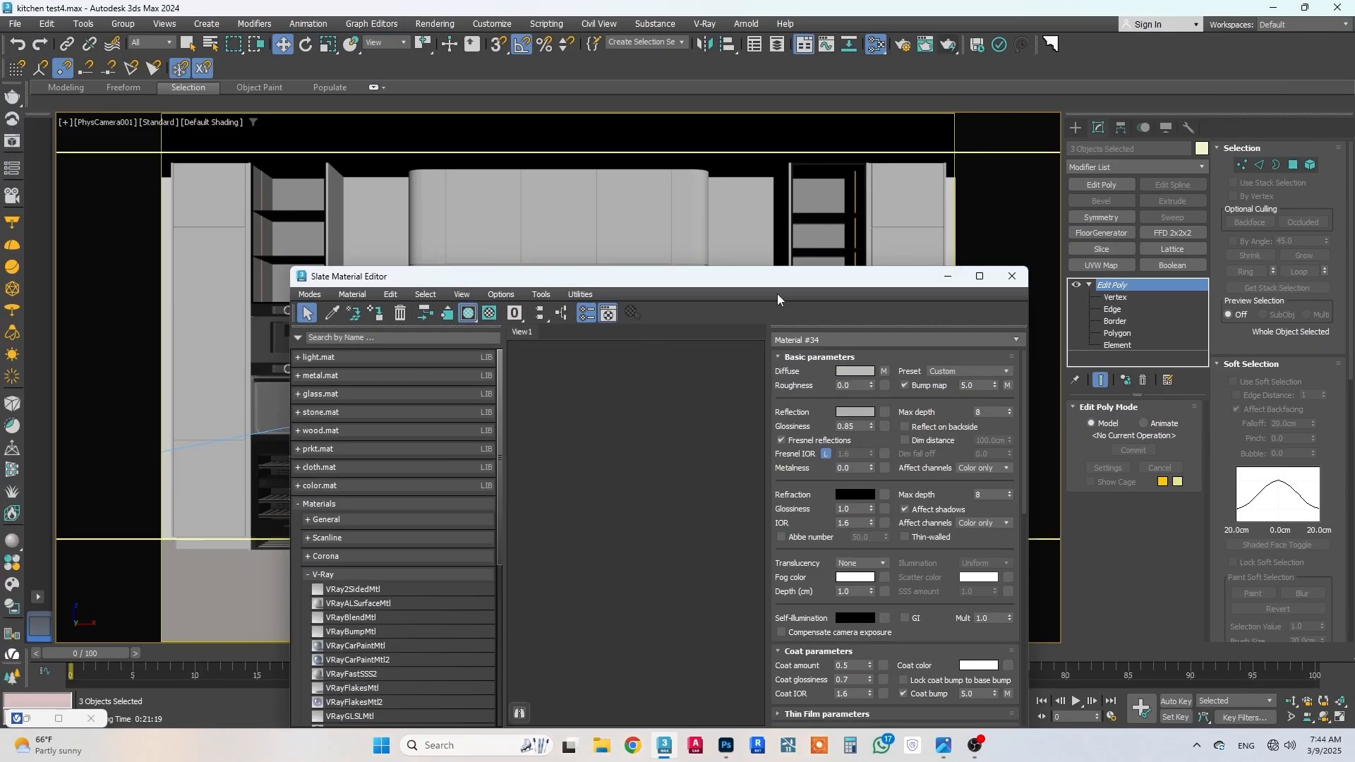
pyautogui.moveTo(781, 289); pyautogui.dragTo(1103, 255)
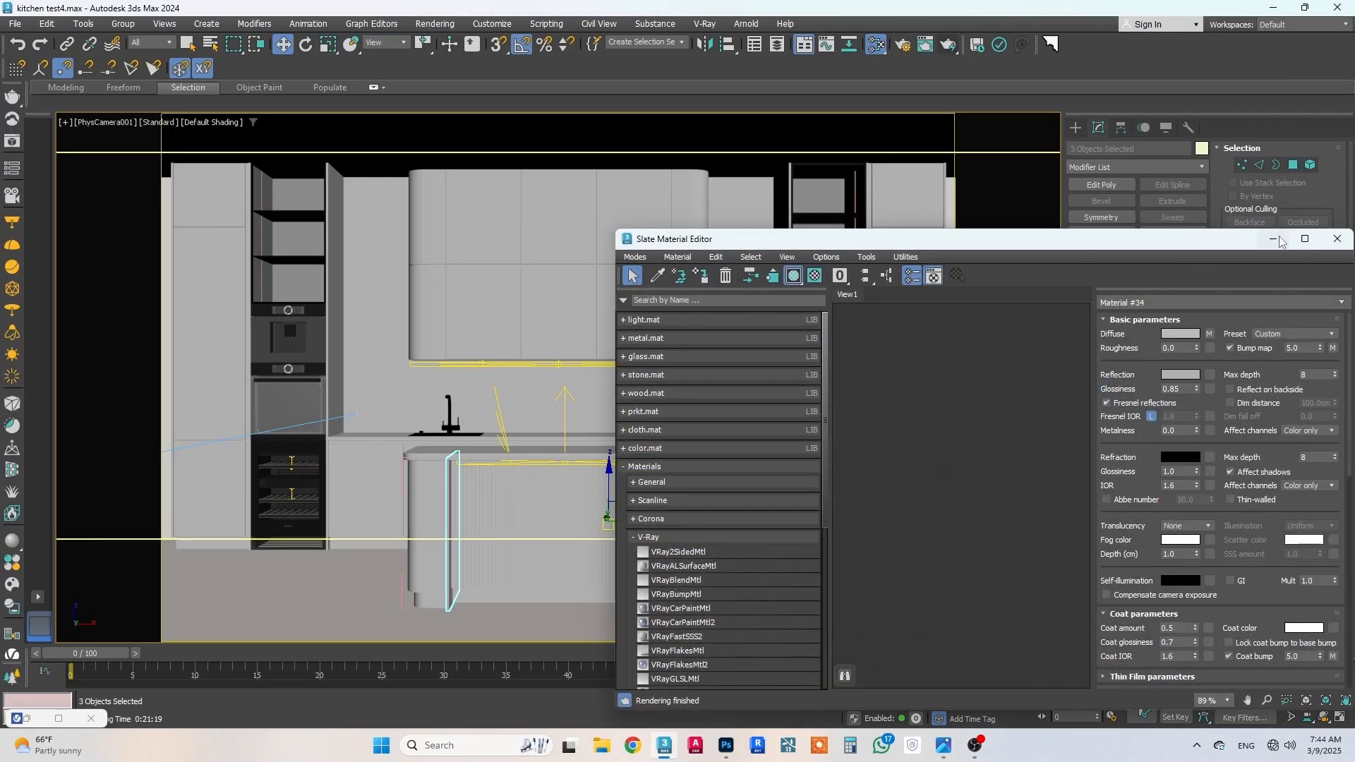
pyautogui.click(1272, 238)
pyautogui.click(289, 339)
pyautogui.keyDown('ctrl'); pyautogui.click(571, 278); pyautogui.keyUp('ctrl')
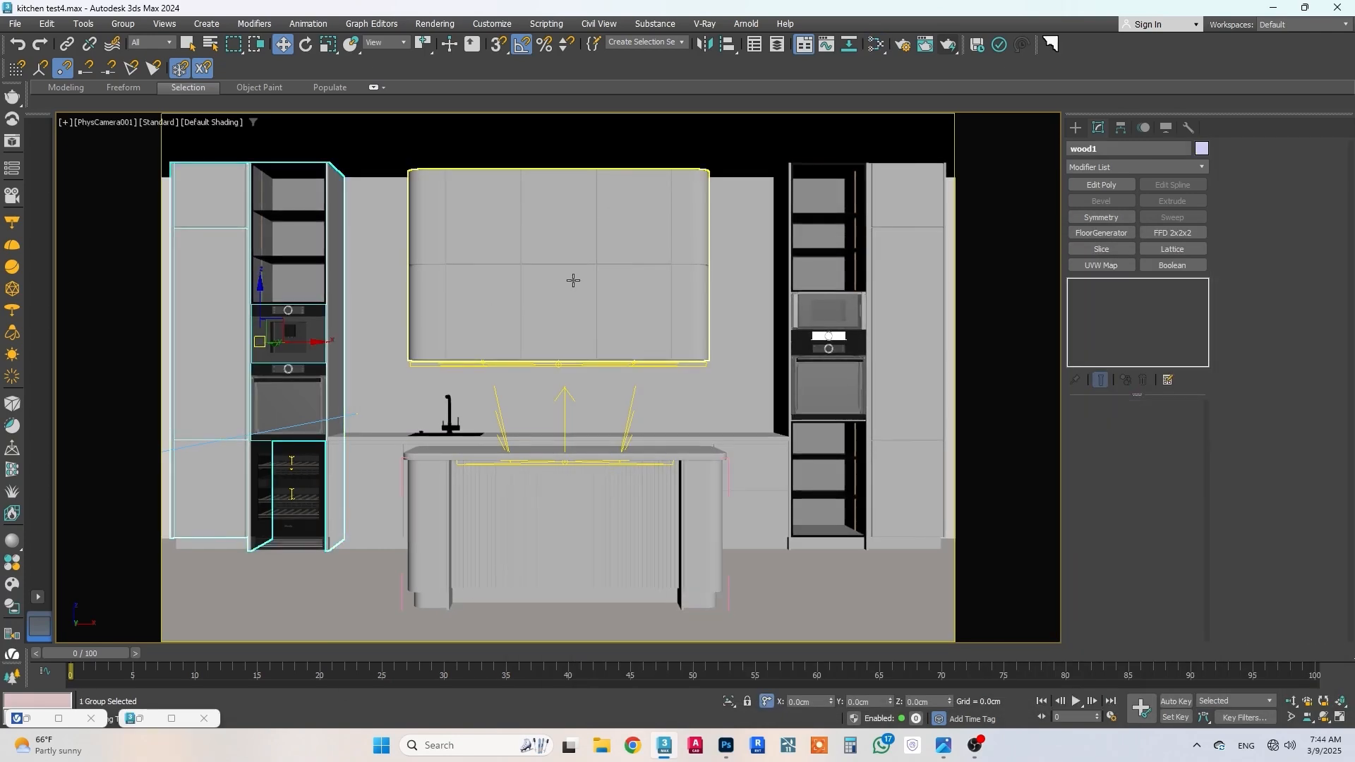
pyautogui.keyDown('ctrl'); pyautogui.click(908, 388); pyautogui.keyUp('ctrl')
pyautogui.keyDown('ctrl'); pyautogui.click(684, 503); pyautogui.keyUp('ctrl')
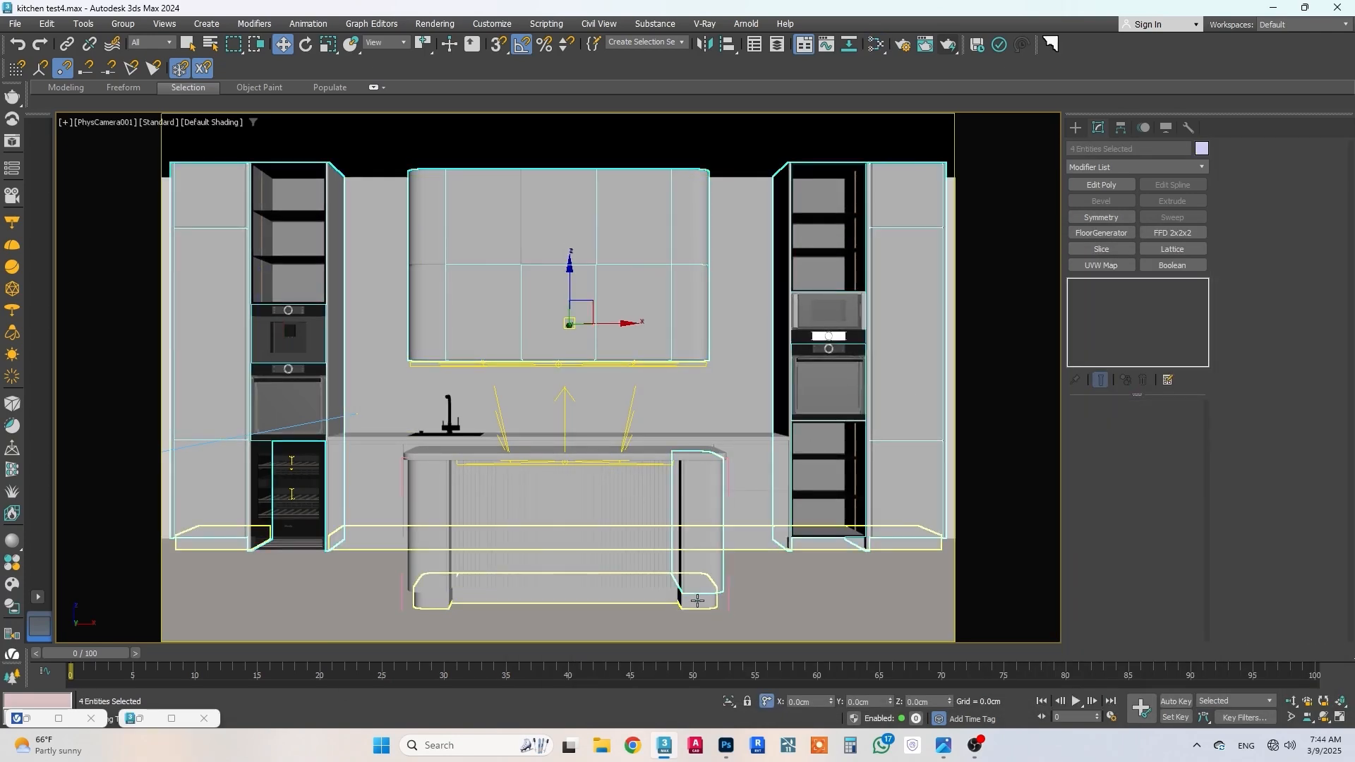
pyautogui.keyDown('ctrl'); pyautogui.click(439, 602); pyautogui.keyUp('ctrl')
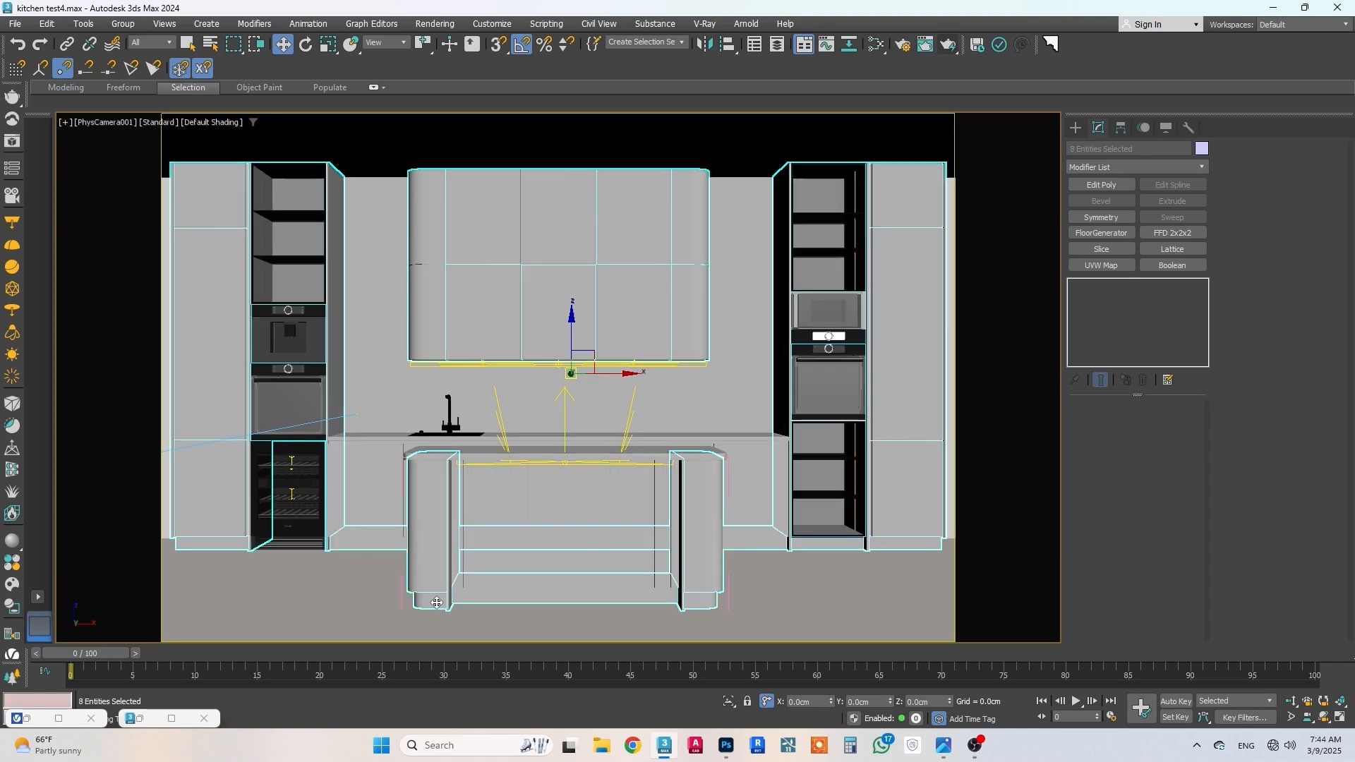
pyautogui.keyDown('ctrl'); pyautogui.click(211, 546); pyautogui.keyUp('ctrl')
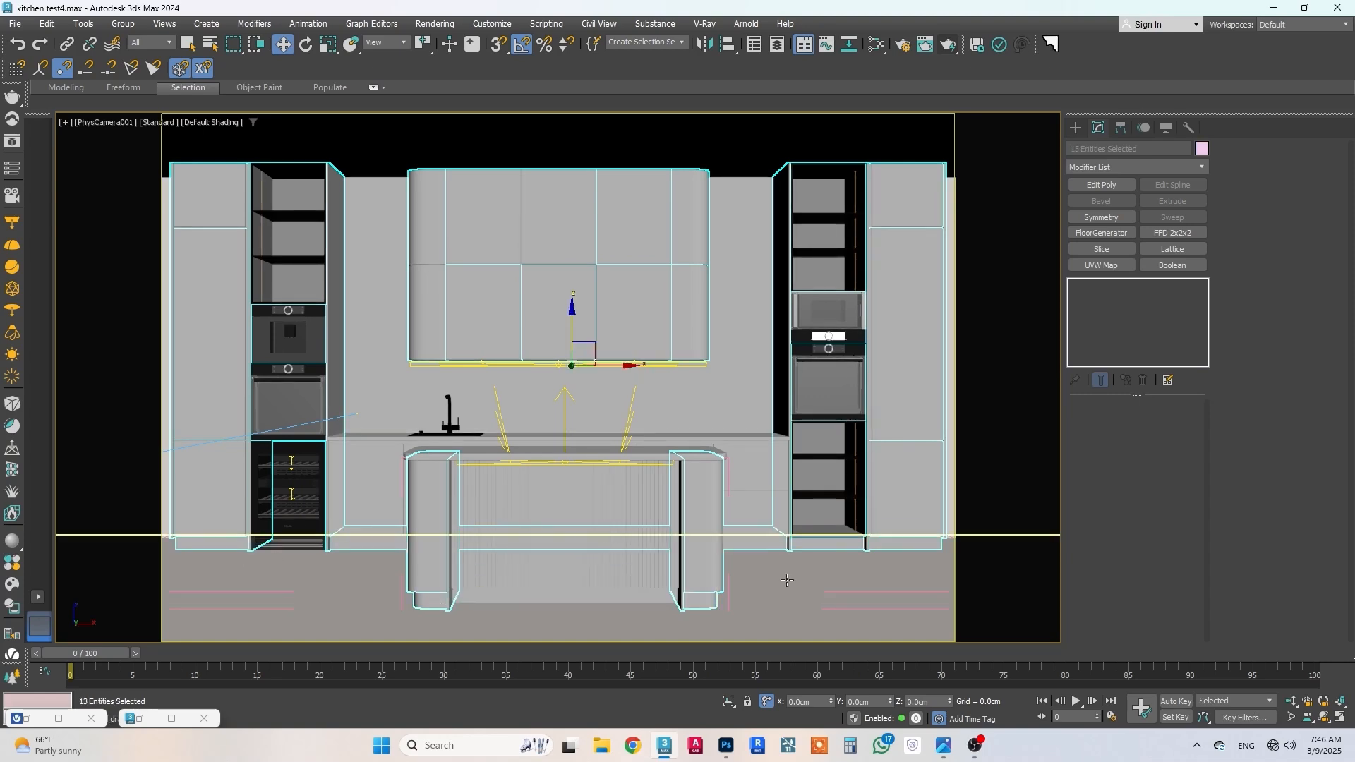
# Step: Assign the wood material to the selected kitchen units and minimize the material editor again
pyautogui.press('m')
pyautogui.click(700, 275)
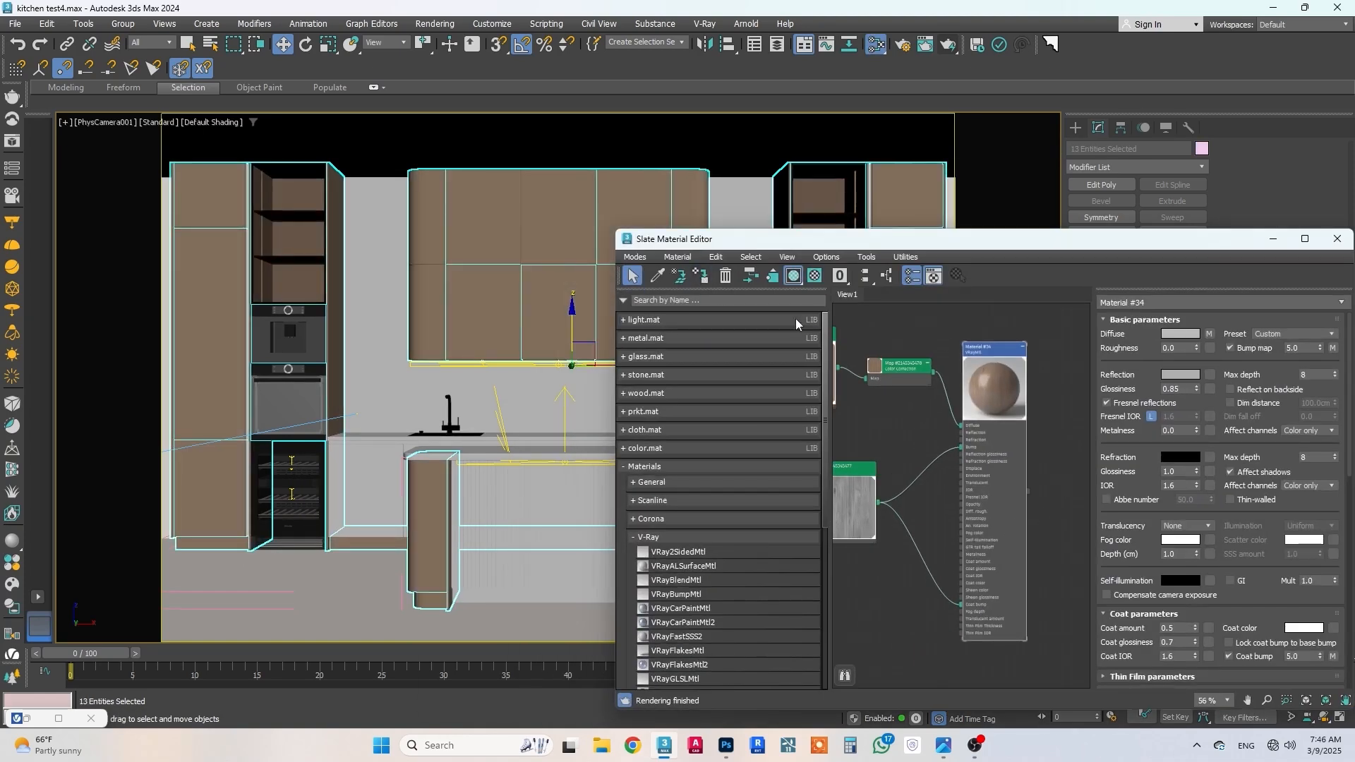
pyautogui.click(1272, 240)
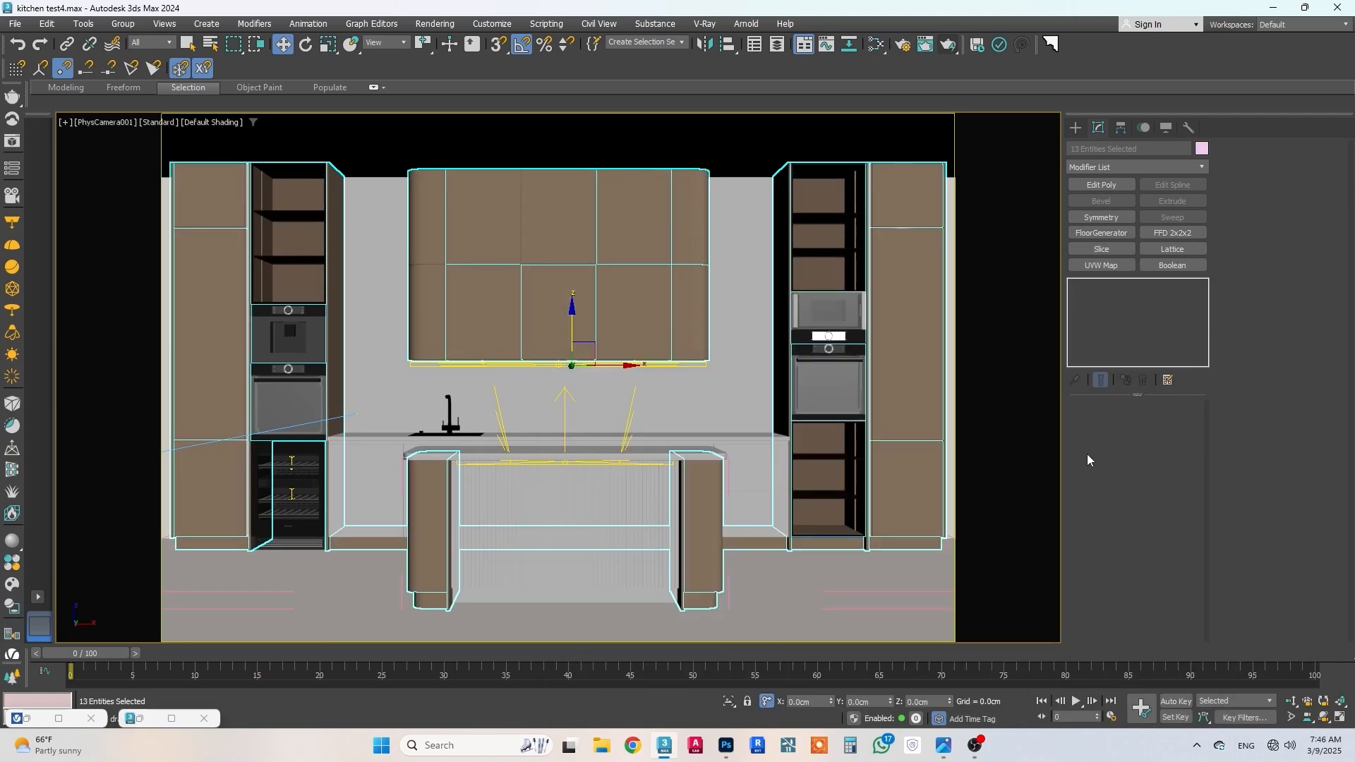
# Step: Add a UVW Map modifier with Box mapping to the tall cabinet group wood2
pyautogui.click(904, 352)
pyautogui.click(1103, 267)
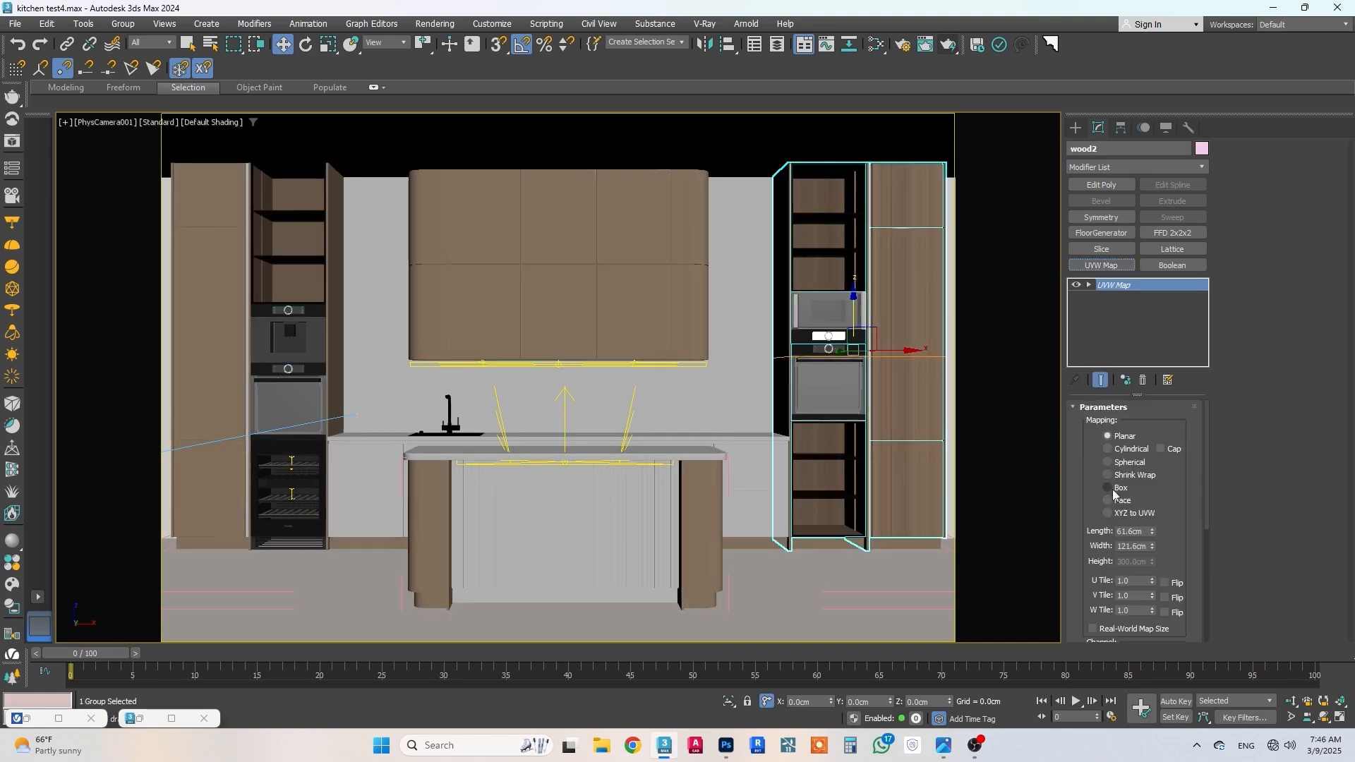
pyautogui.click(1121, 488)
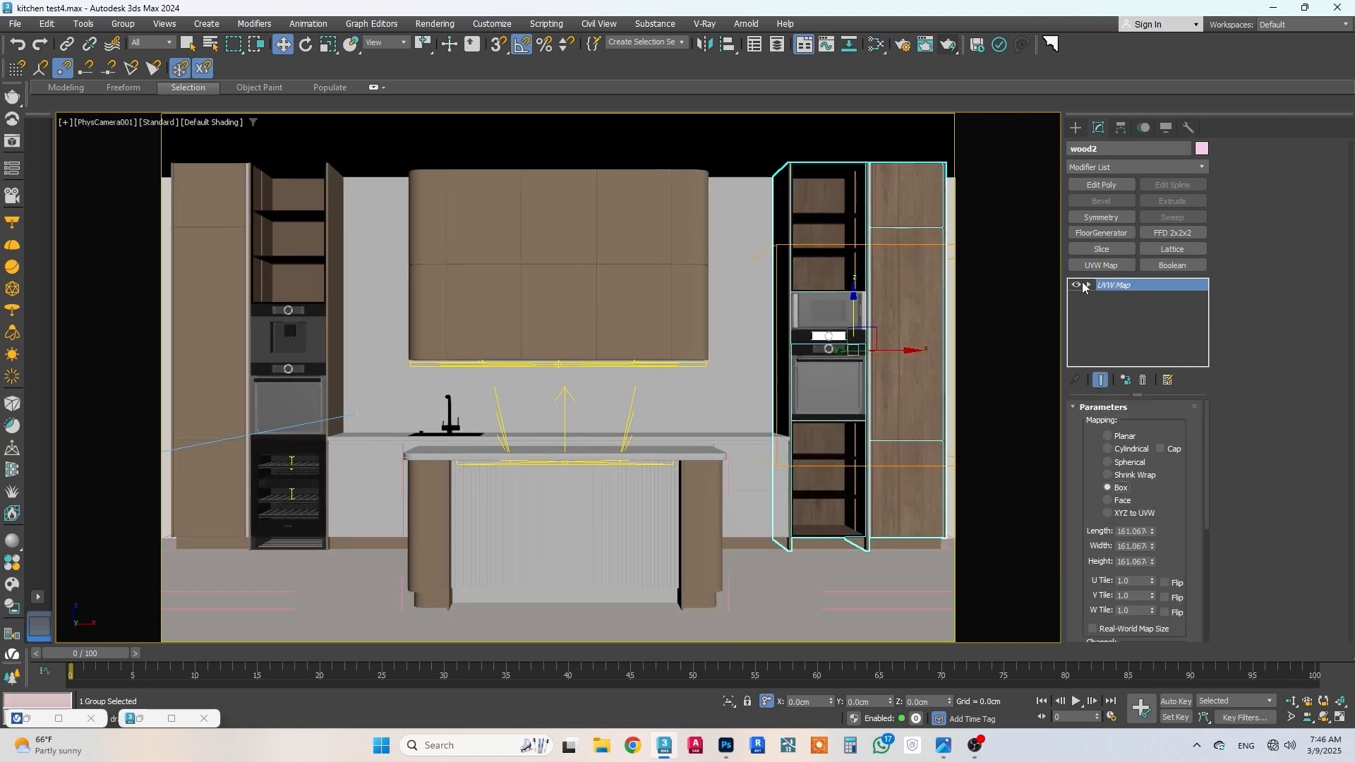
# Step: Raise the wood2 mapping gizmo, scale it down slightly, and shift it about 86.5 cm along X to reposition the grain
pyautogui.click(1113, 298)
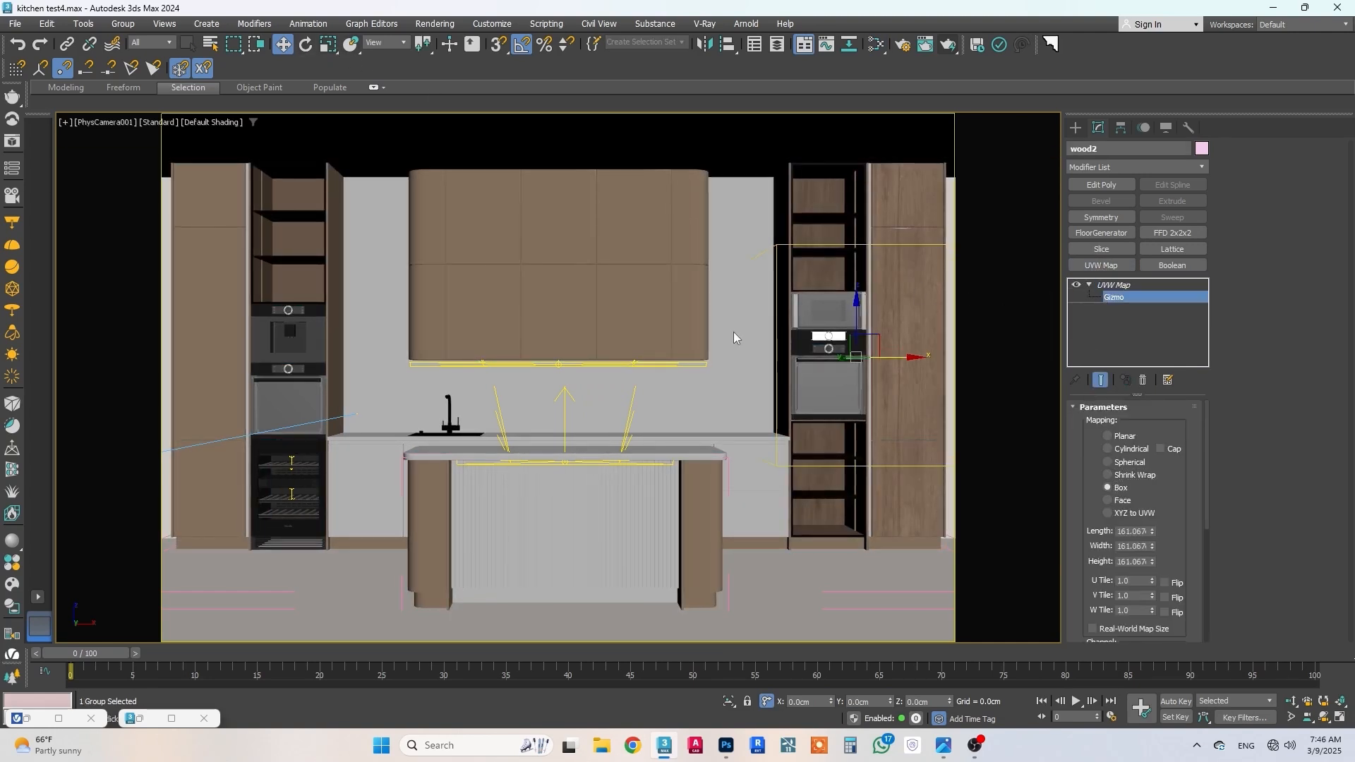
pyautogui.moveTo(854, 329); pyautogui.dragTo(824, 269)
pyautogui.click(330, 44)
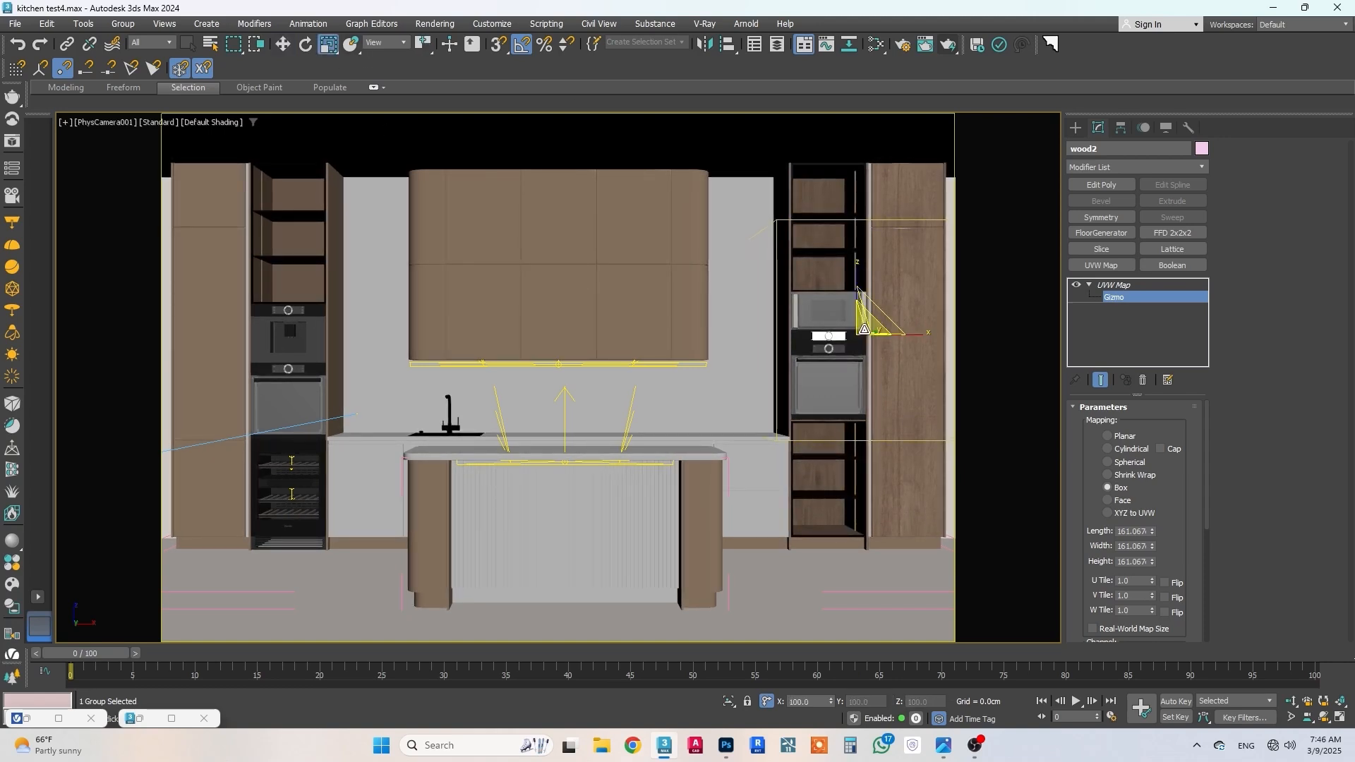
pyautogui.moveTo(864, 330); pyautogui.dragTo(868, 332)
pyautogui.click(282, 45)
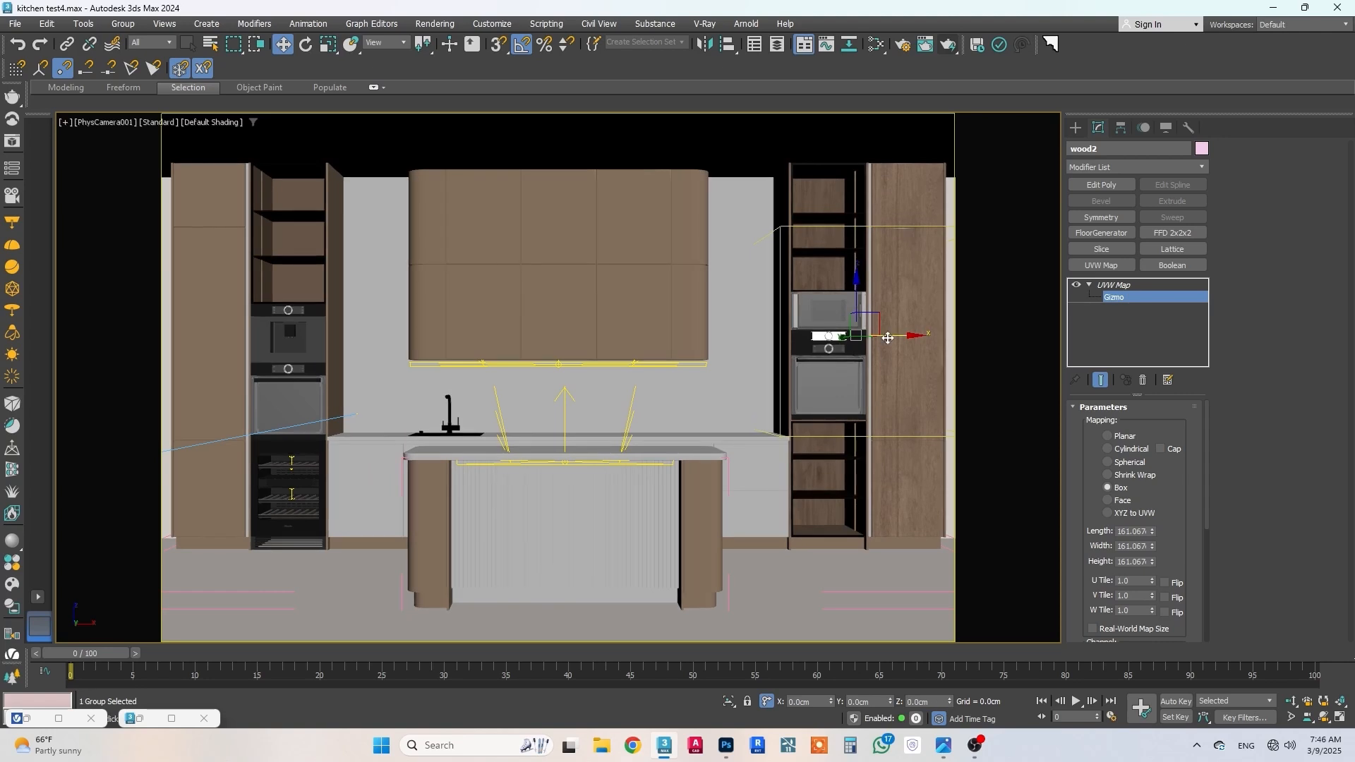
pyautogui.moveTo(891, 336); pyautogui.dragTo(977, 336)
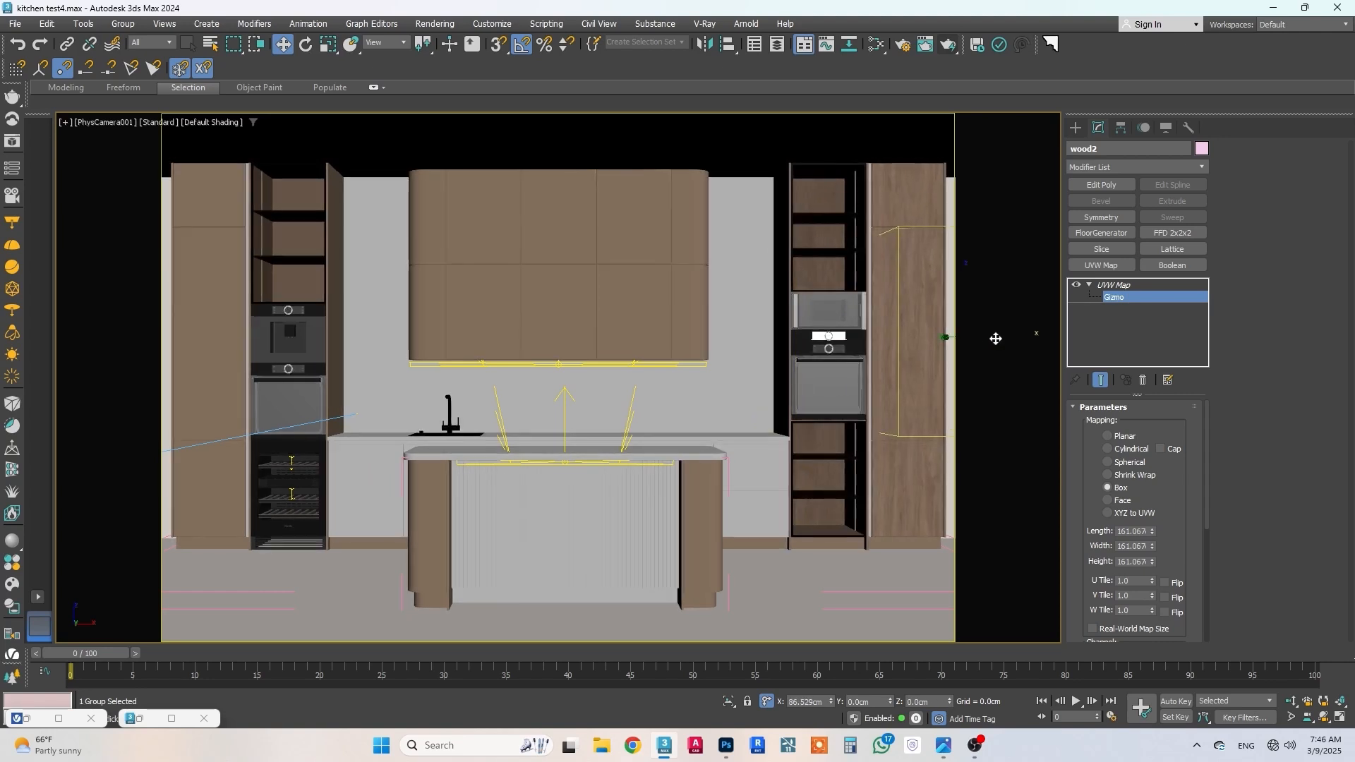
# Step: Copy the UVW Map modifier from wood2 and paste it onto the opposite tall cabinet group wood1
pyautogui.rightClick(1119, 287)
pyautogui.click(1157, 347)
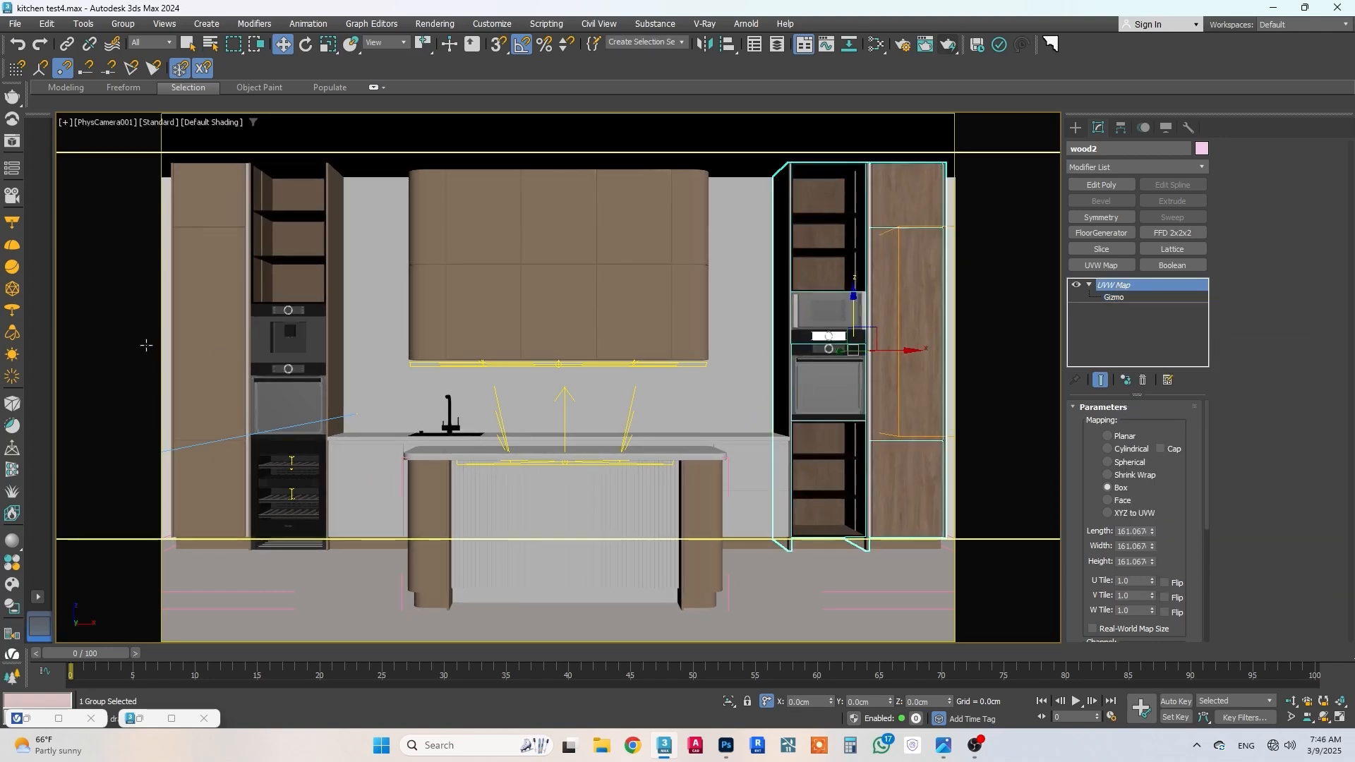
pyautogui.click(198, 244)
pyautogui.rightClick(1164, 313)
pyautogui.click(1193, 376)
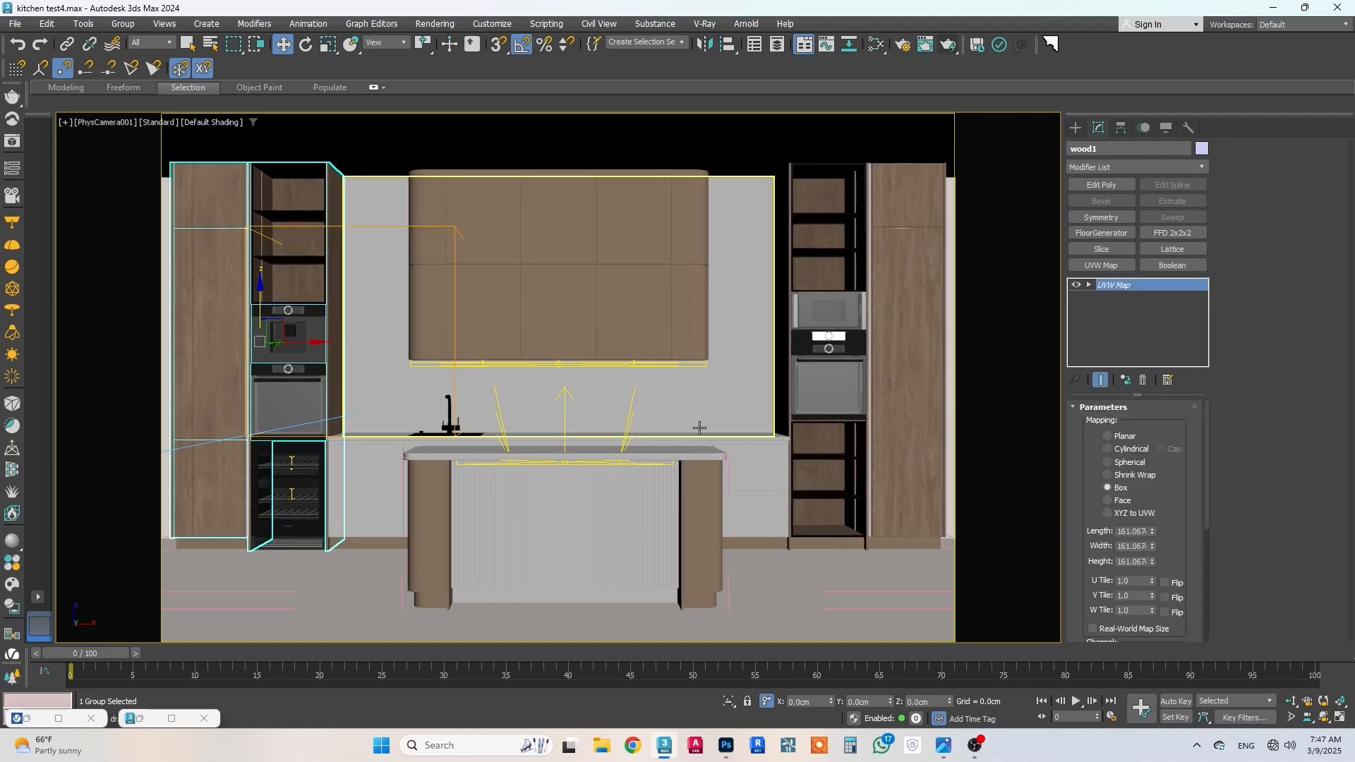
# Step: Add a UVW Map modifier with Box mapping to the upper cabinet group wood3
pyautogui.click(635, 318)
pyautogui.click(1101, 265)
pyautogui.click(1107, 488)
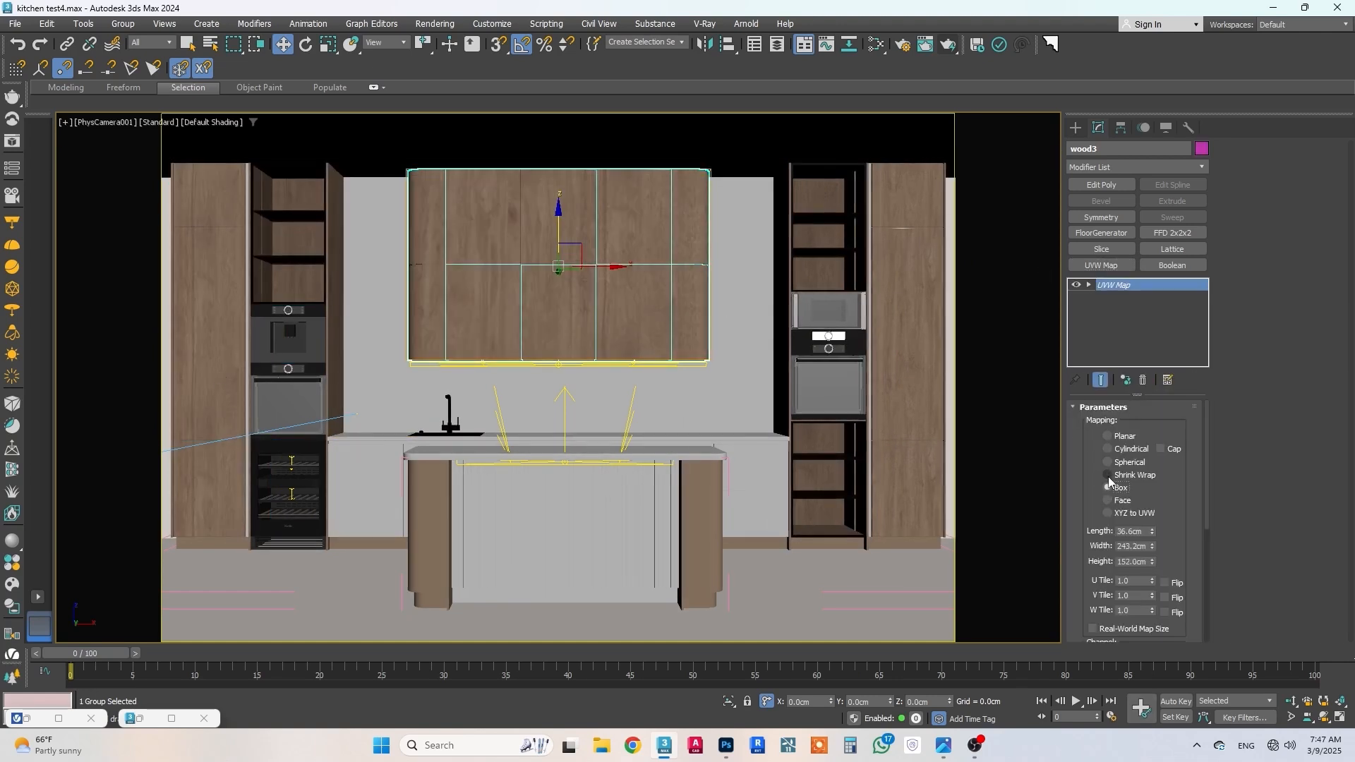
# Step: Scale up the wood3 mapping gizmo and shift it about -4.5 cm along X to reposition the grain
pyautogui.click(1089, 285)
pyautogui.click(1115, 297)
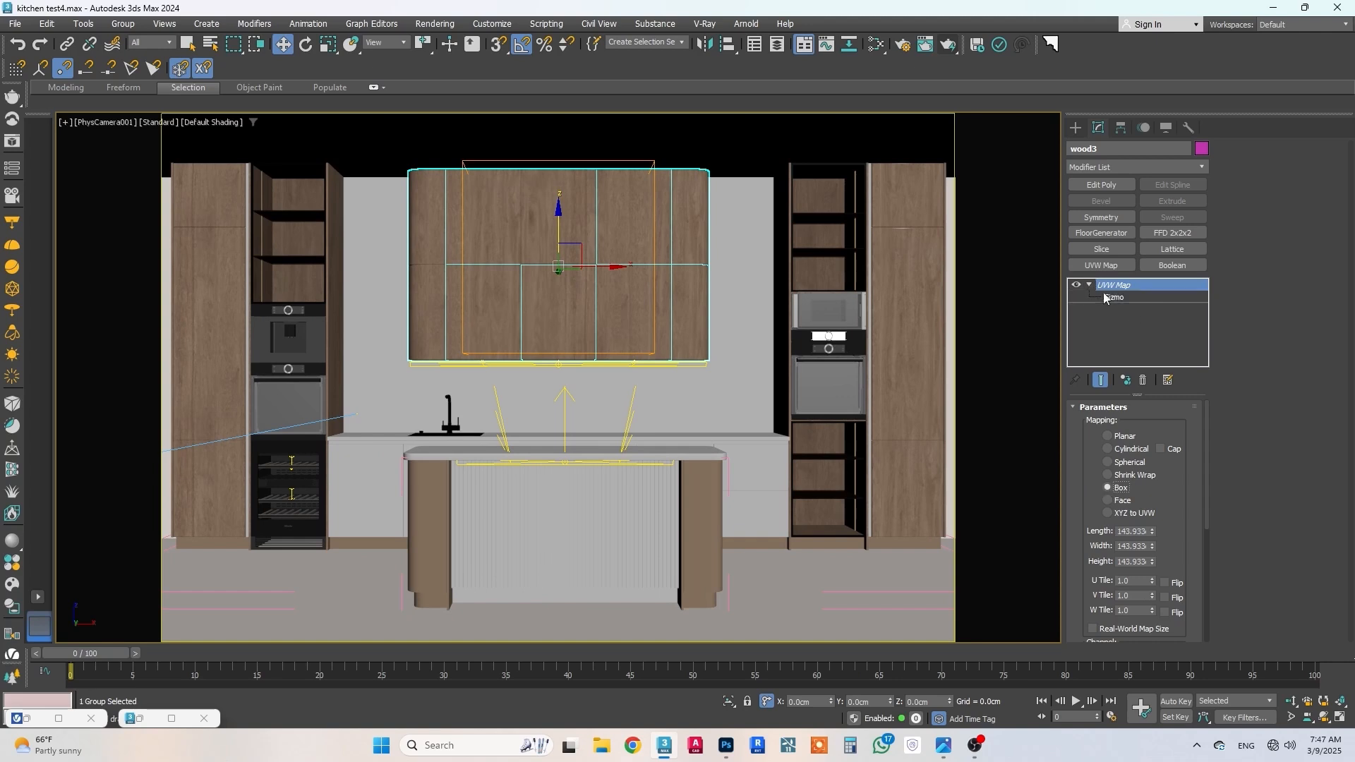
pyautogui.click(333, 44)
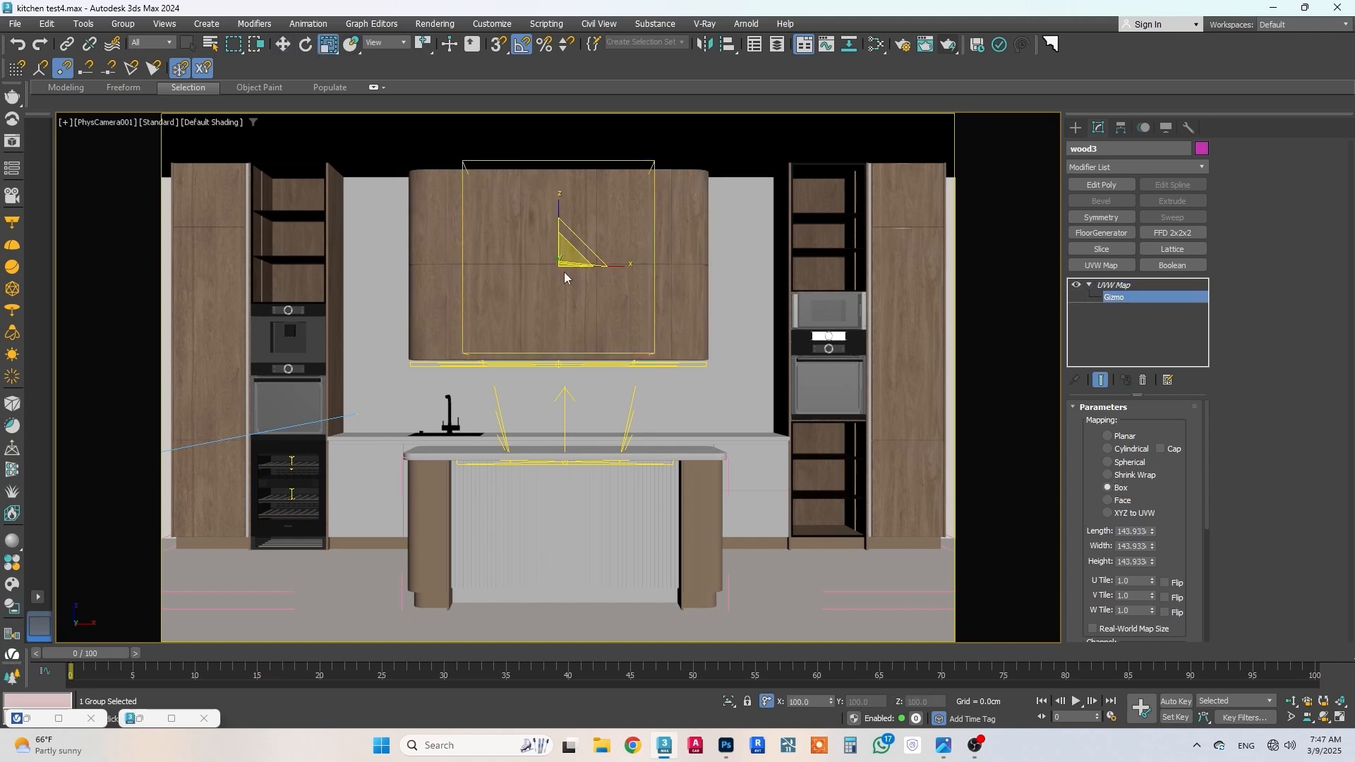
pyautogui.moveTo(564, 266)
pyautogui.mouseDown()
pyautogui.moveTo(565, 253)
pyautogui.moveTo(586, 262)
pyautogui.mouseUp()
pyautogui.click(283, 44)
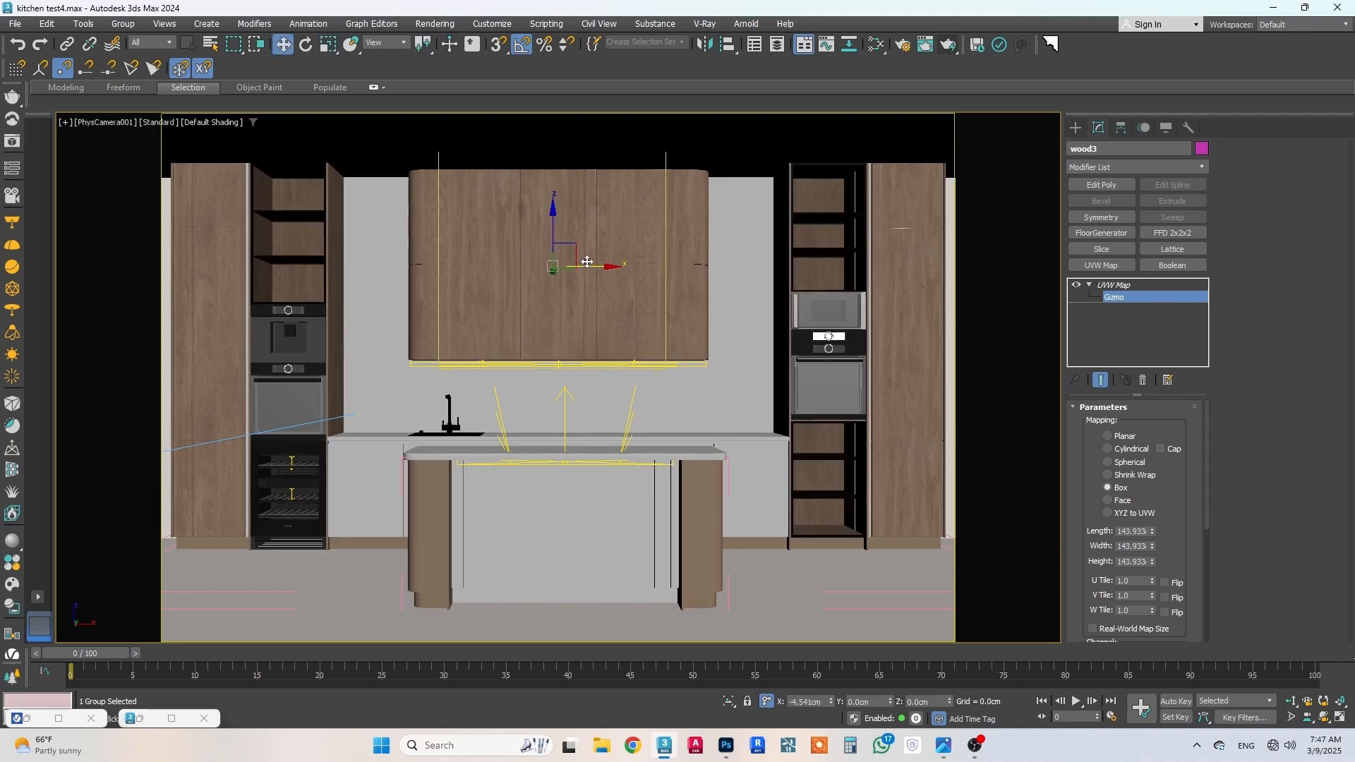
pyautogui.click(1129, 285)
# Step: Add a UVW Map modifier with Box mapping to the two end panels beneath Rectangle050's side of the island
pyautogui.click(689, 535)
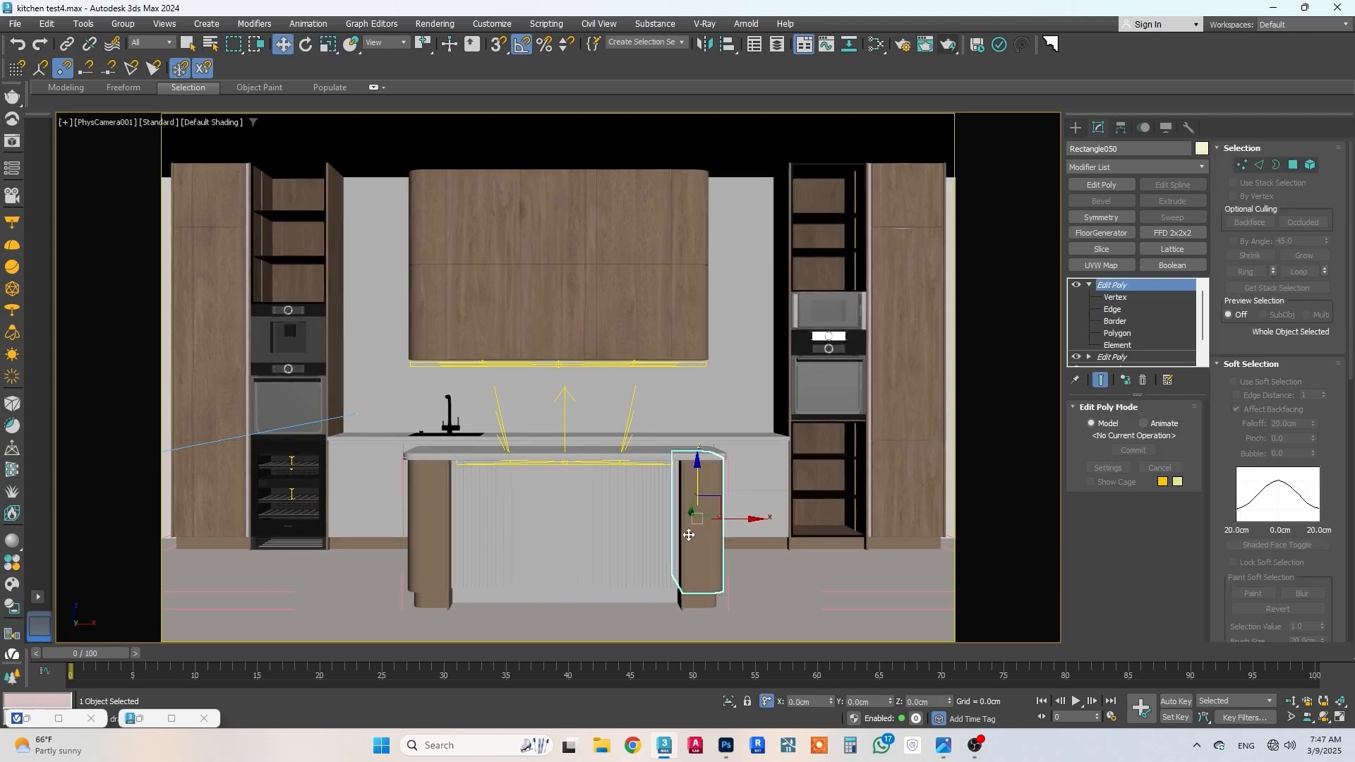
pyautogui.keyDown('ctrl'); pyautogui.click(683, 535); pyautogui.keyUp('ctrl')
pyautogui.click(1101, 266)
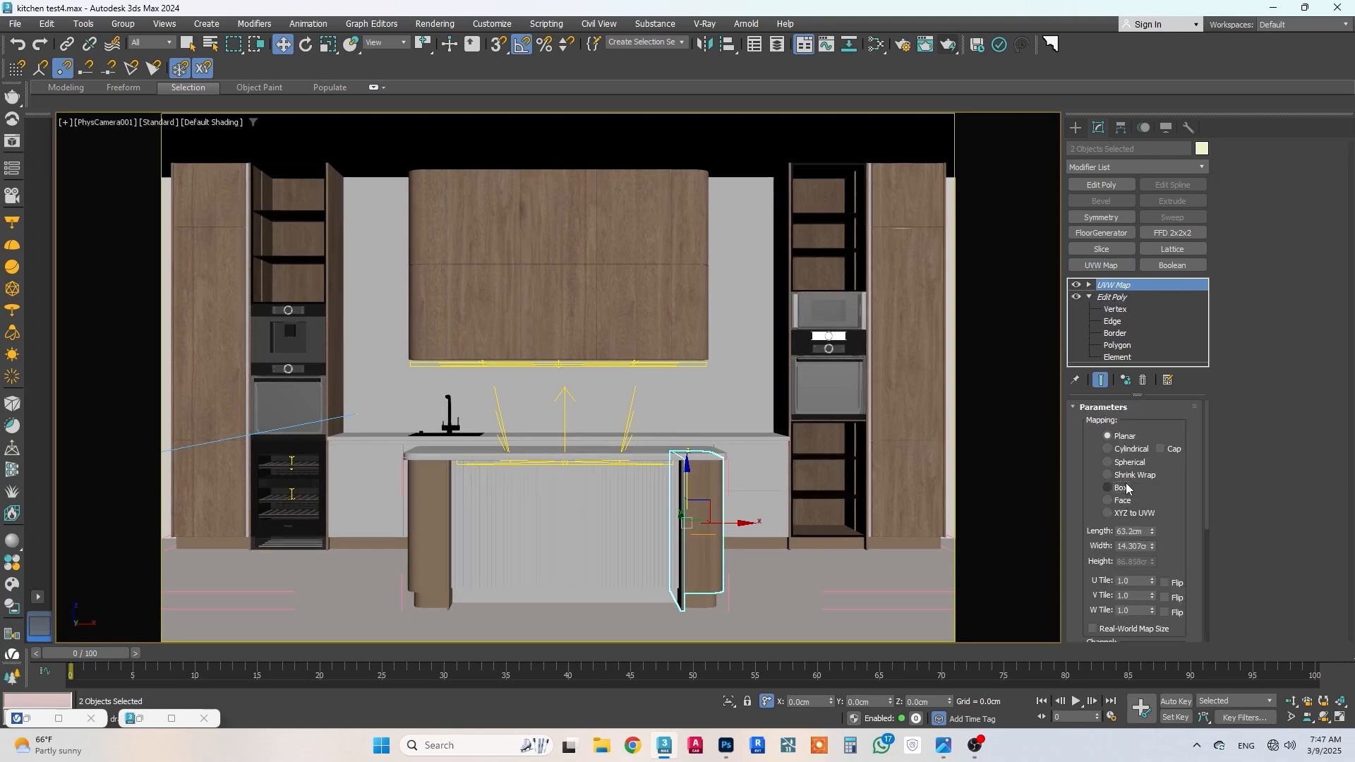
pyautogui.click(1133, 474)
# Step: Scale the mapping gizmo of the selected island end panels up uniformly to about 160%
pyautogui.click(1088, 285)
pyautogui.click(1115, 298)
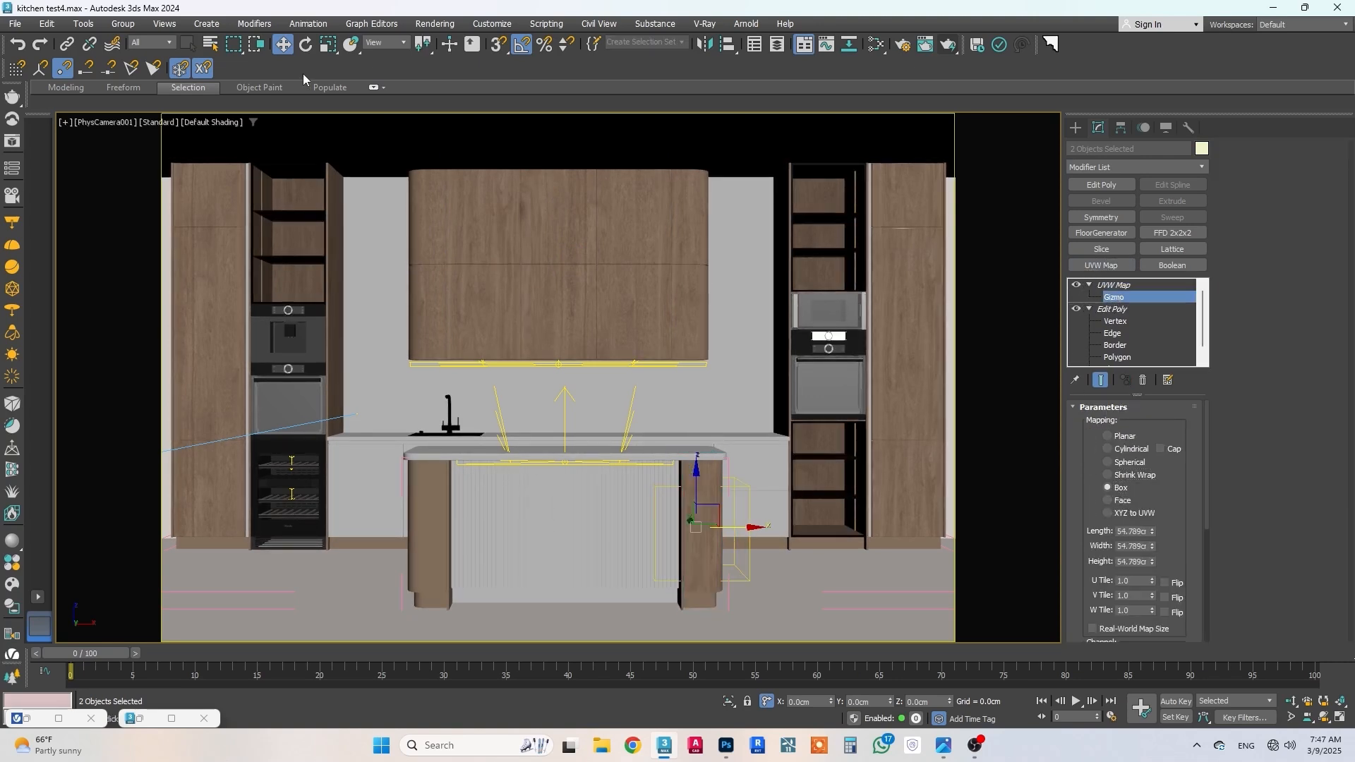
pyautogui.press('r')
pyautogui.moveTo(715, 528); pyautogui.dragTo(715, 515)
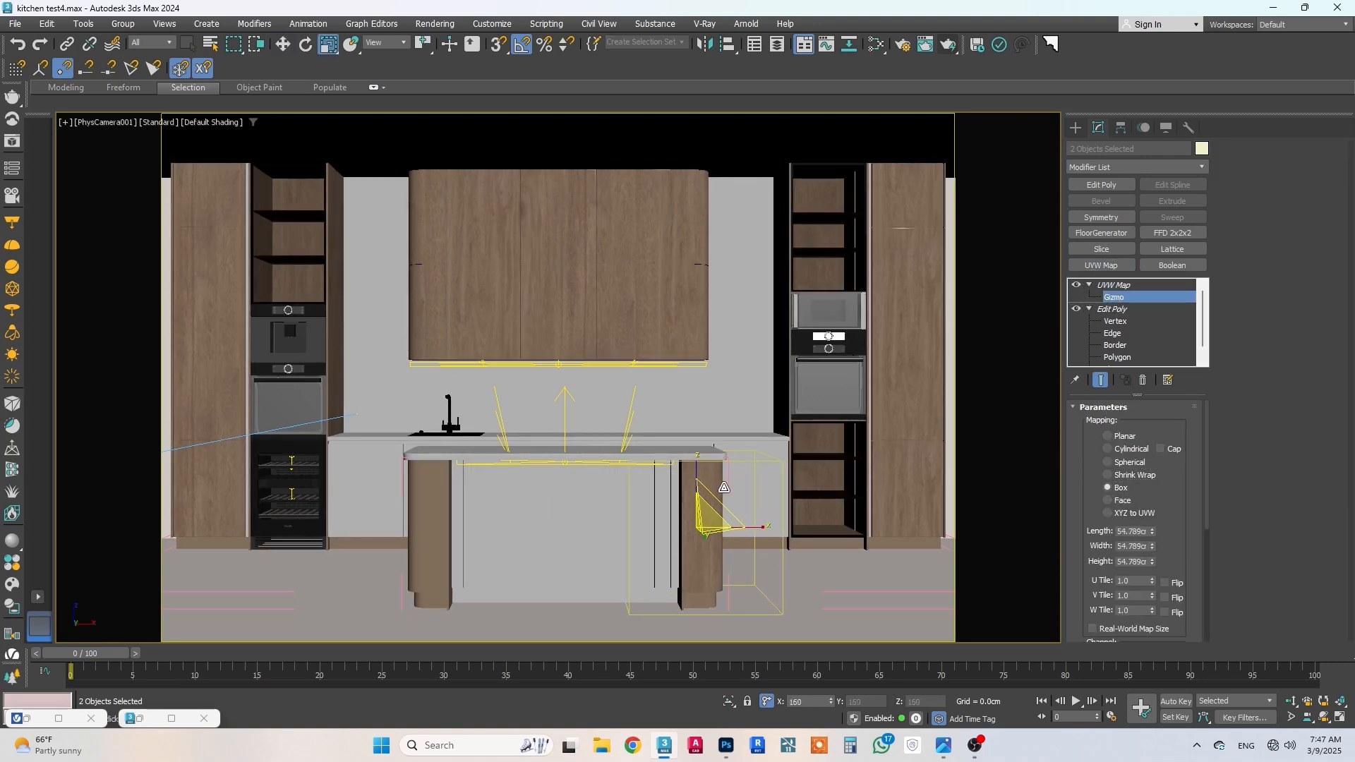
# Step: Copy the UVW Map modifier from these island end panels and paste it onto the two panels at the opposite end
pyautogui.rightClick(1129, 285)
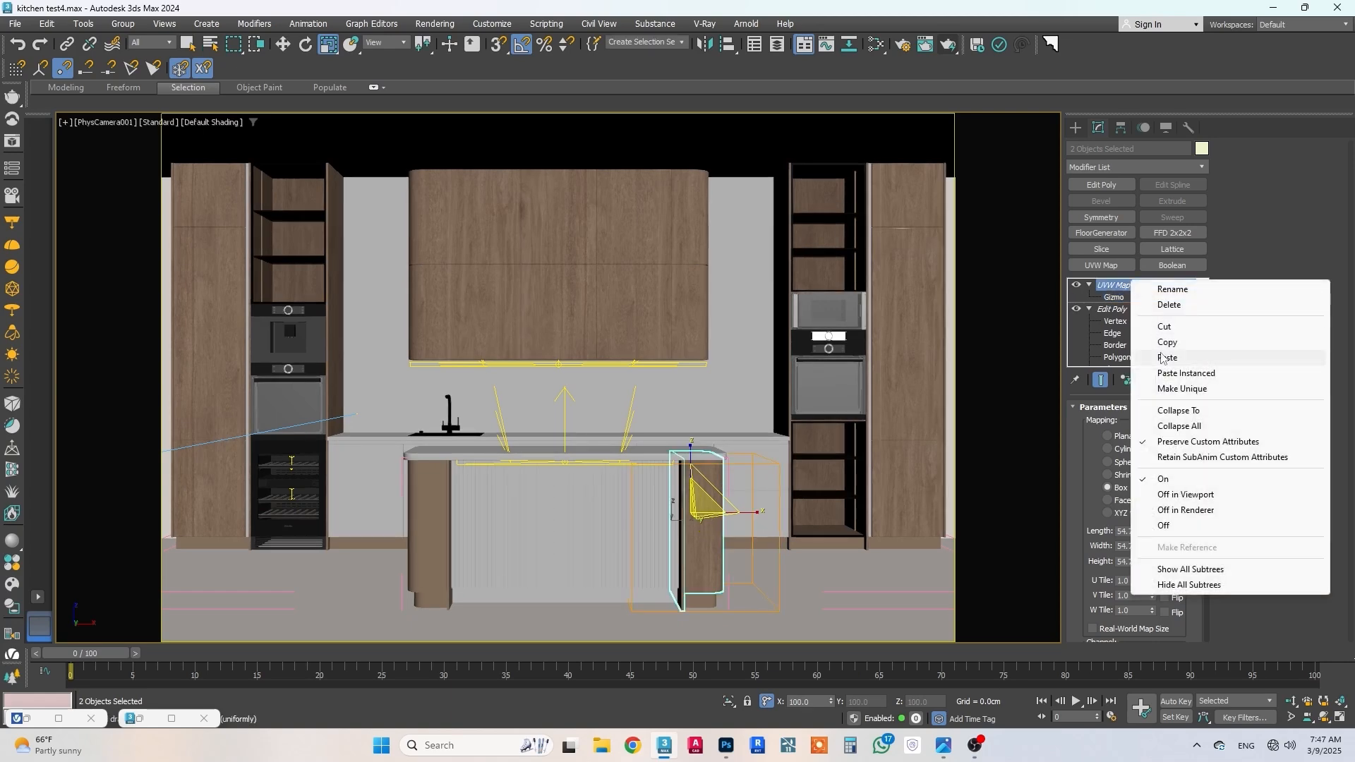
pyautogui.click(1166, 343)
pyautogui.click(429, 528)
pyautogui.keyDown('ctrl'); pyautogui.click(453, 532); pyautogui.keyUp('ctrl')
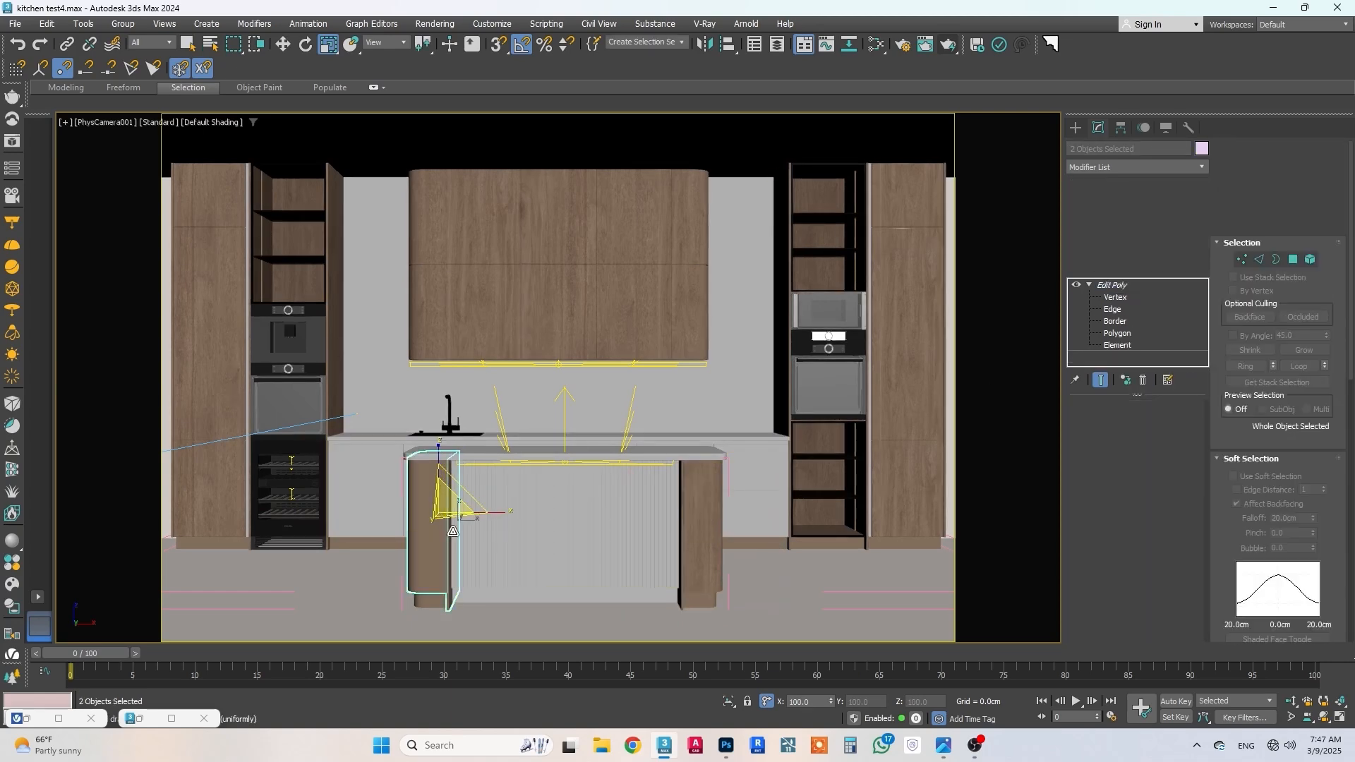
pyautogui.rightClick(1115, 286)
pyautogui.click(1140, 356)
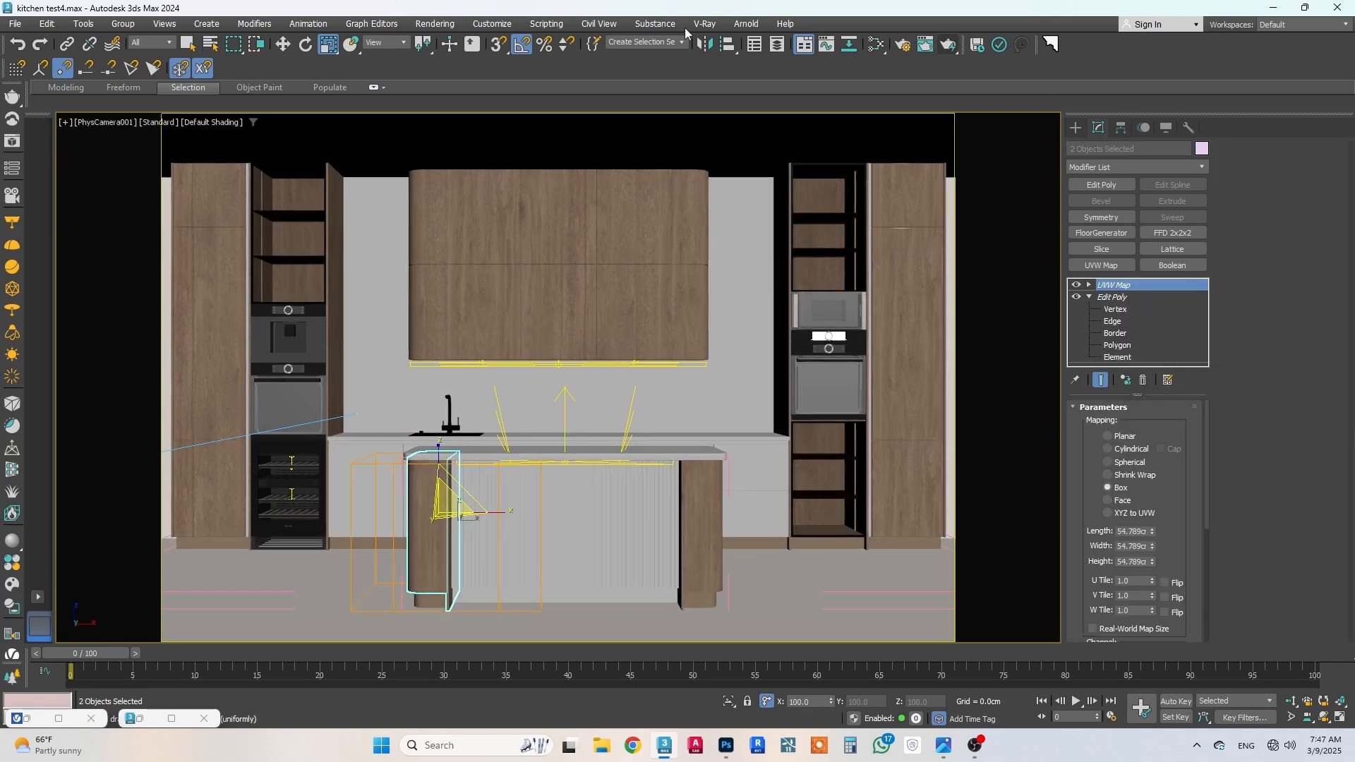
# Step: Shift the pasted mapping gizmo slightly along X and enlarge it to vary the grain on the island's end panels
pyautogui.click(280, 44)
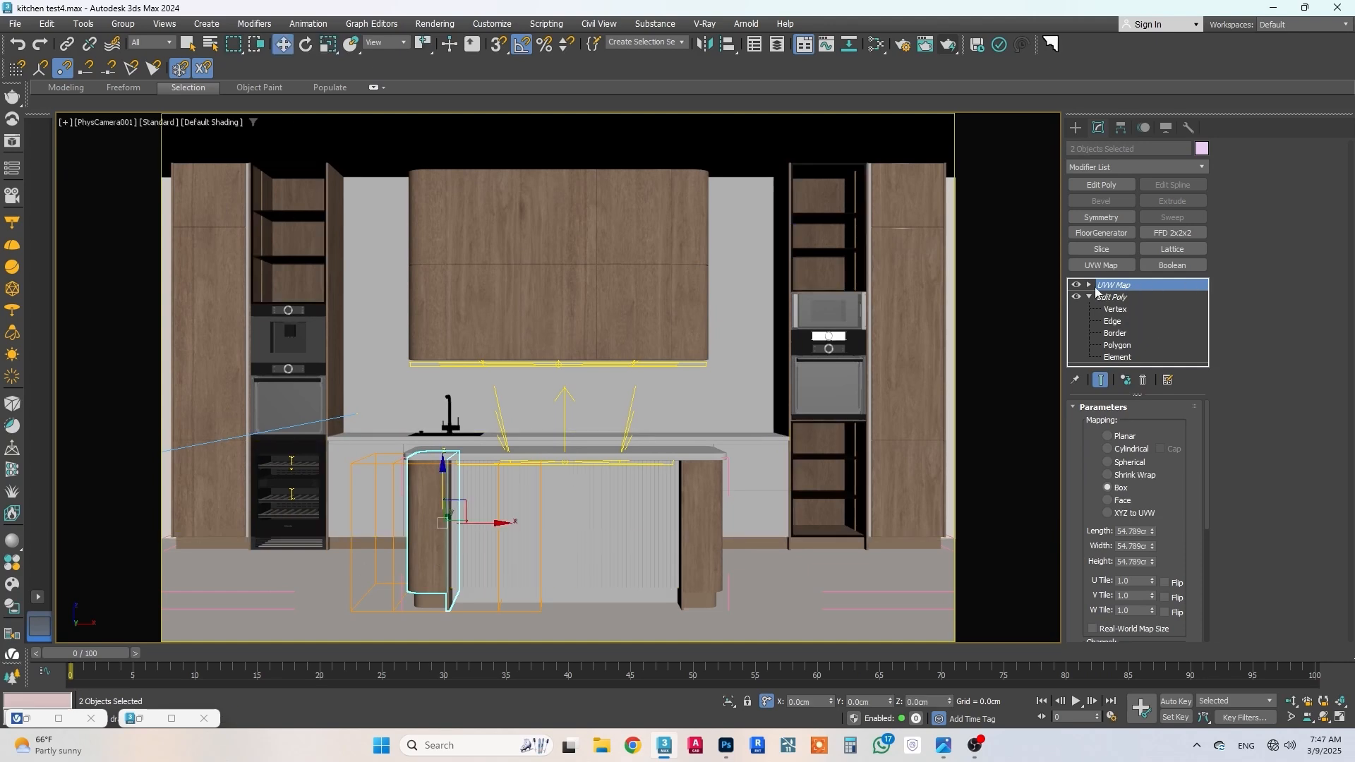
pyautogui.click(1096, 286)
pyautogui.click(1092, 285)
pyautogui.moveTo(469, 530); pyautogui.dragTo(485, 503)
pyautogui.click(328, 45)
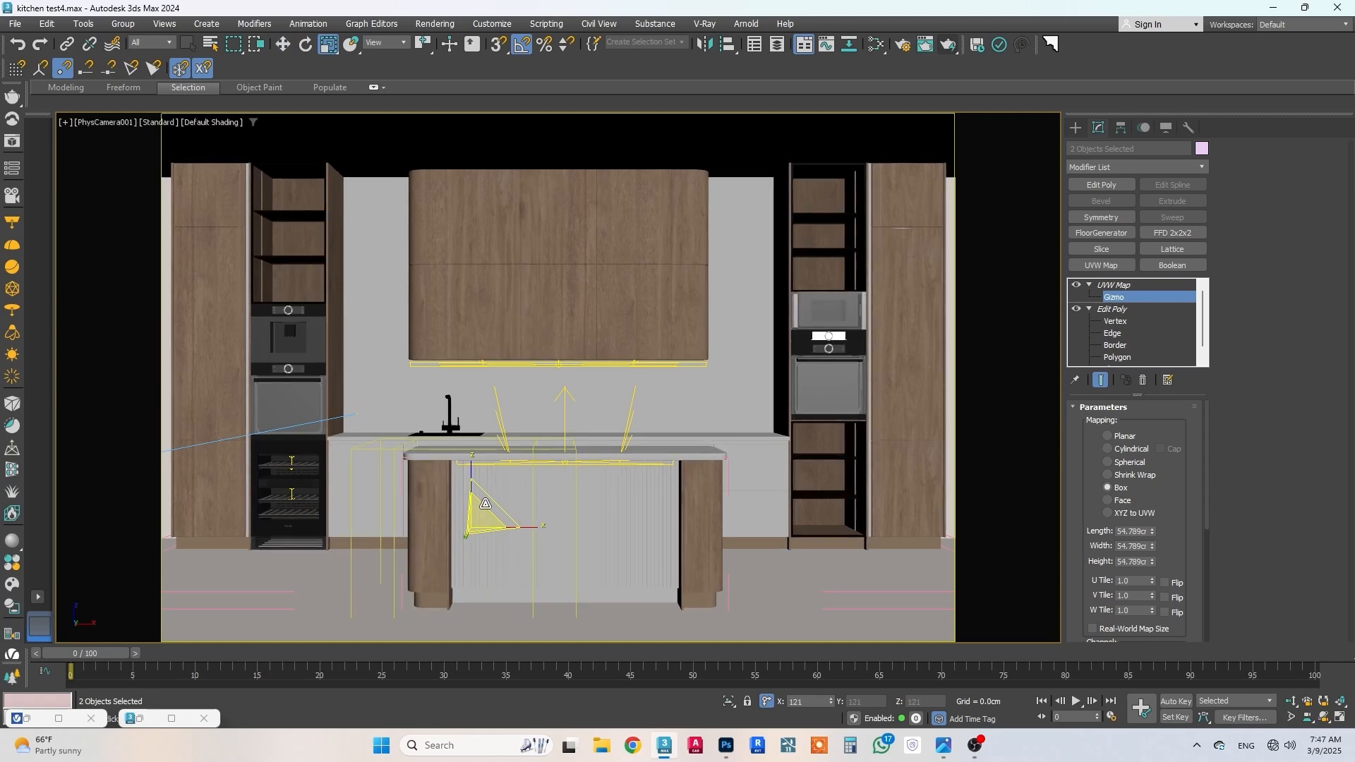
pyautogui.click(285, 45)
pyautogui.click(1132, 286)
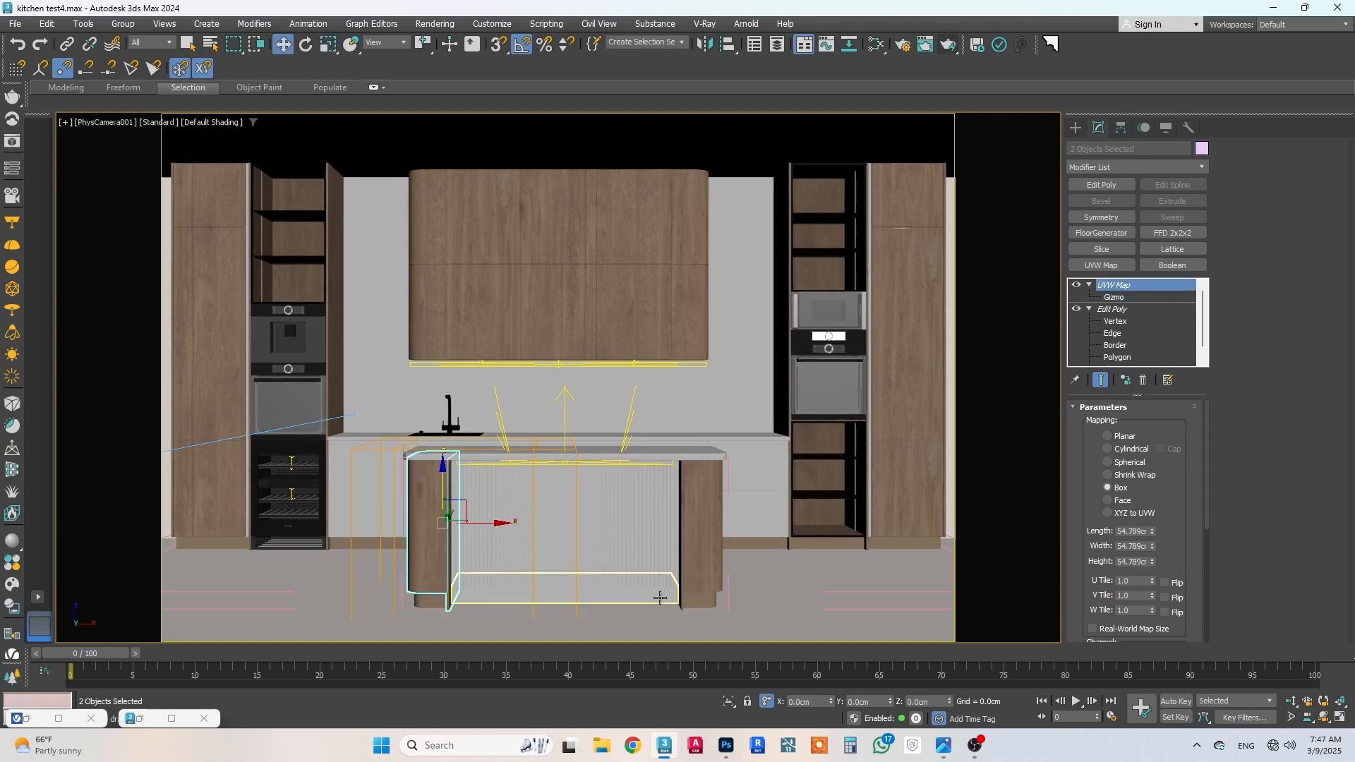
# Step: Assign the wood material to the island's central plinth and minimize the material editor
pyautogui.click(657, 593)
pyautogui.press('m')
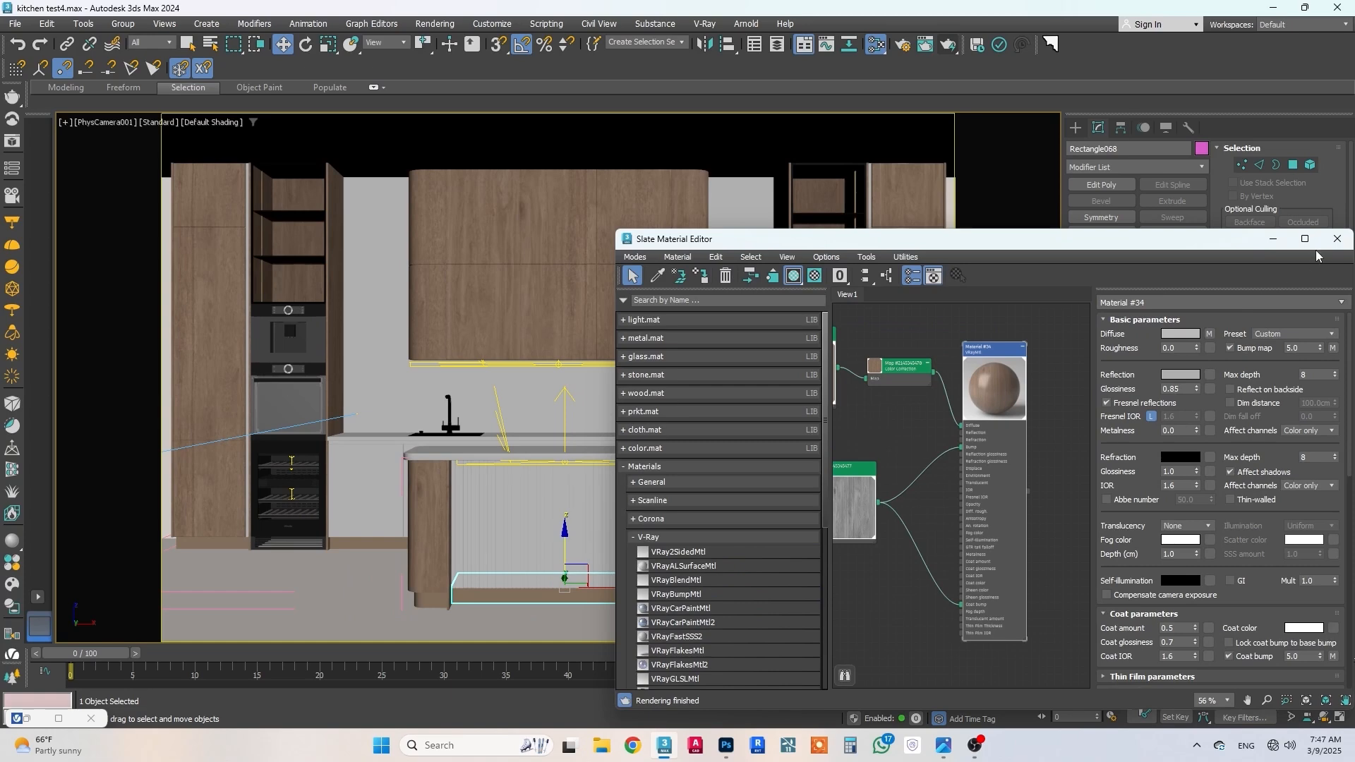
pyautogui.click(1272, 239)
# Step: Add a UVW Map modifier with Box mapping to the tall cabinet plinth Rectangle004 and rotate its mapping gizmo about Y
pyautogui.click(920, 541)
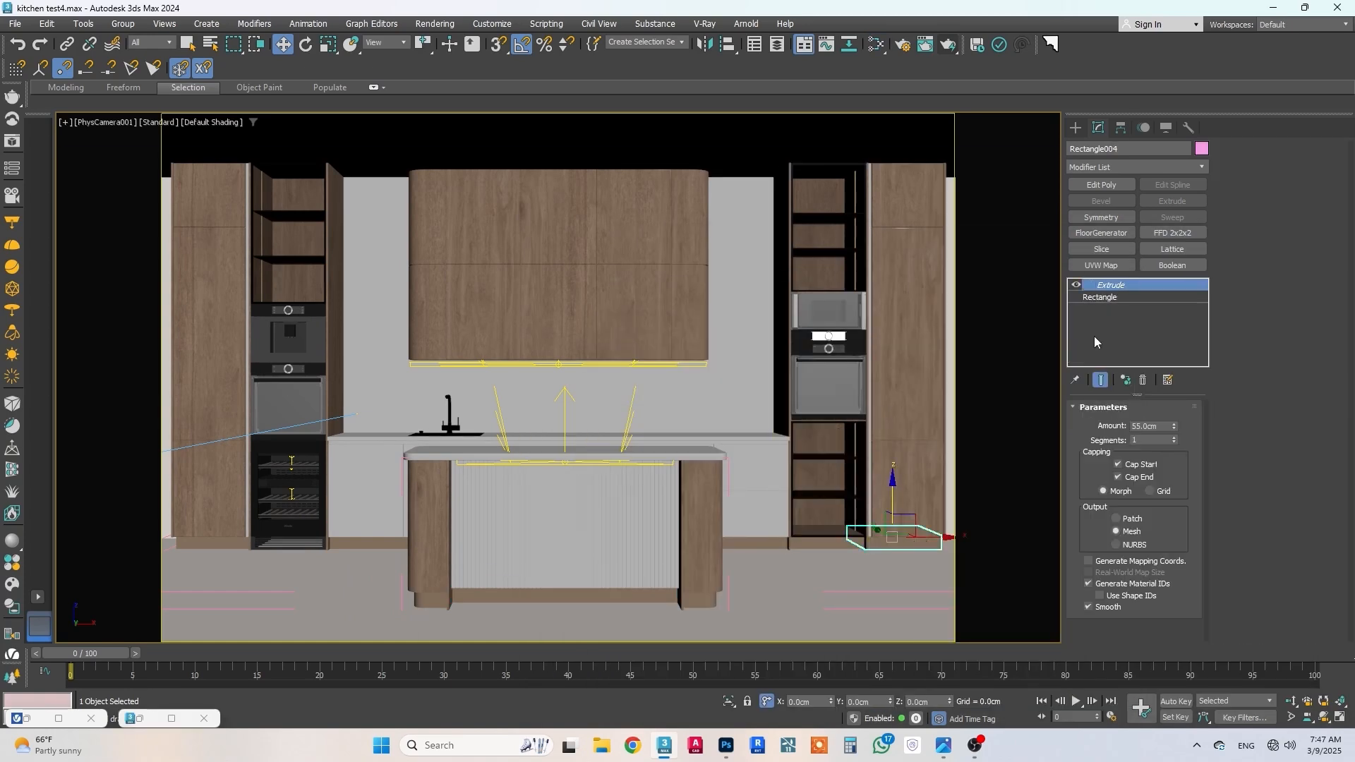
pyautogui.click(1097, 266)
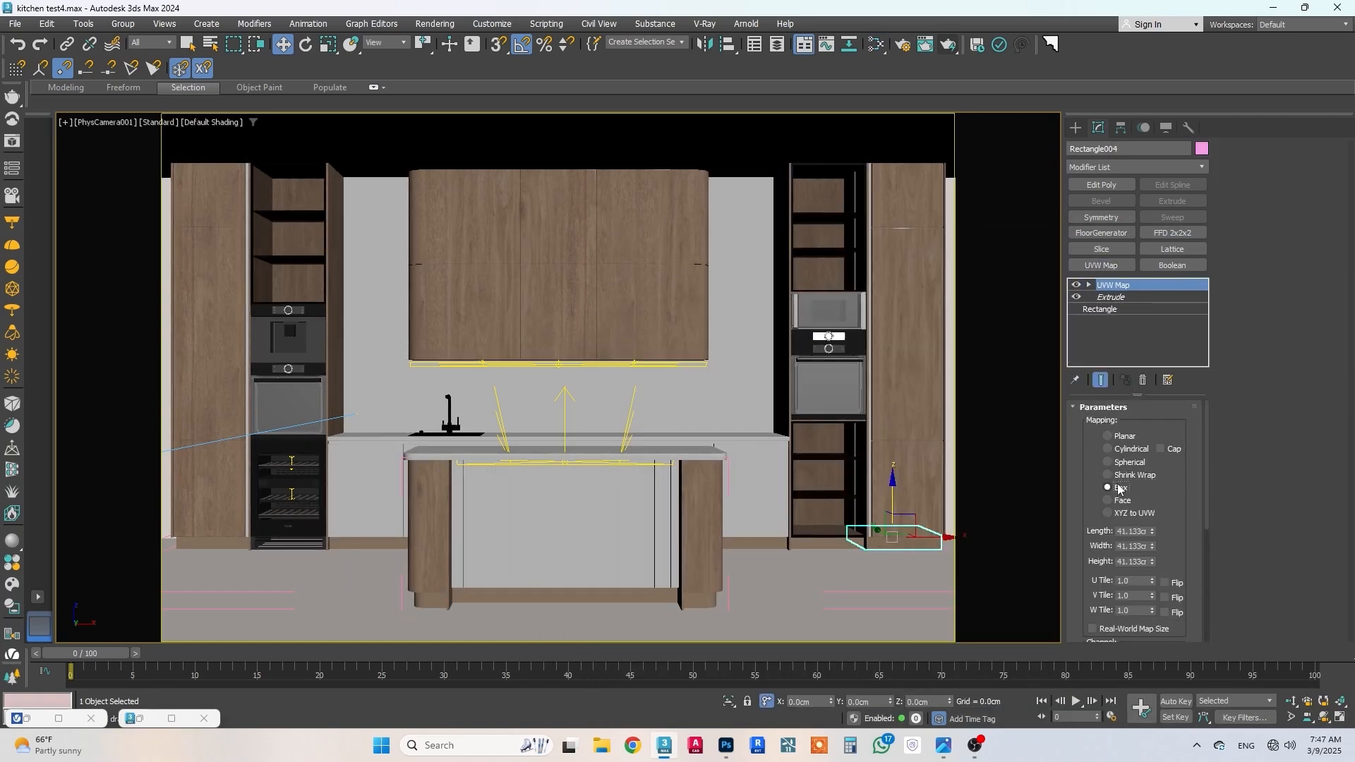
pyautogui.click(307, 44)
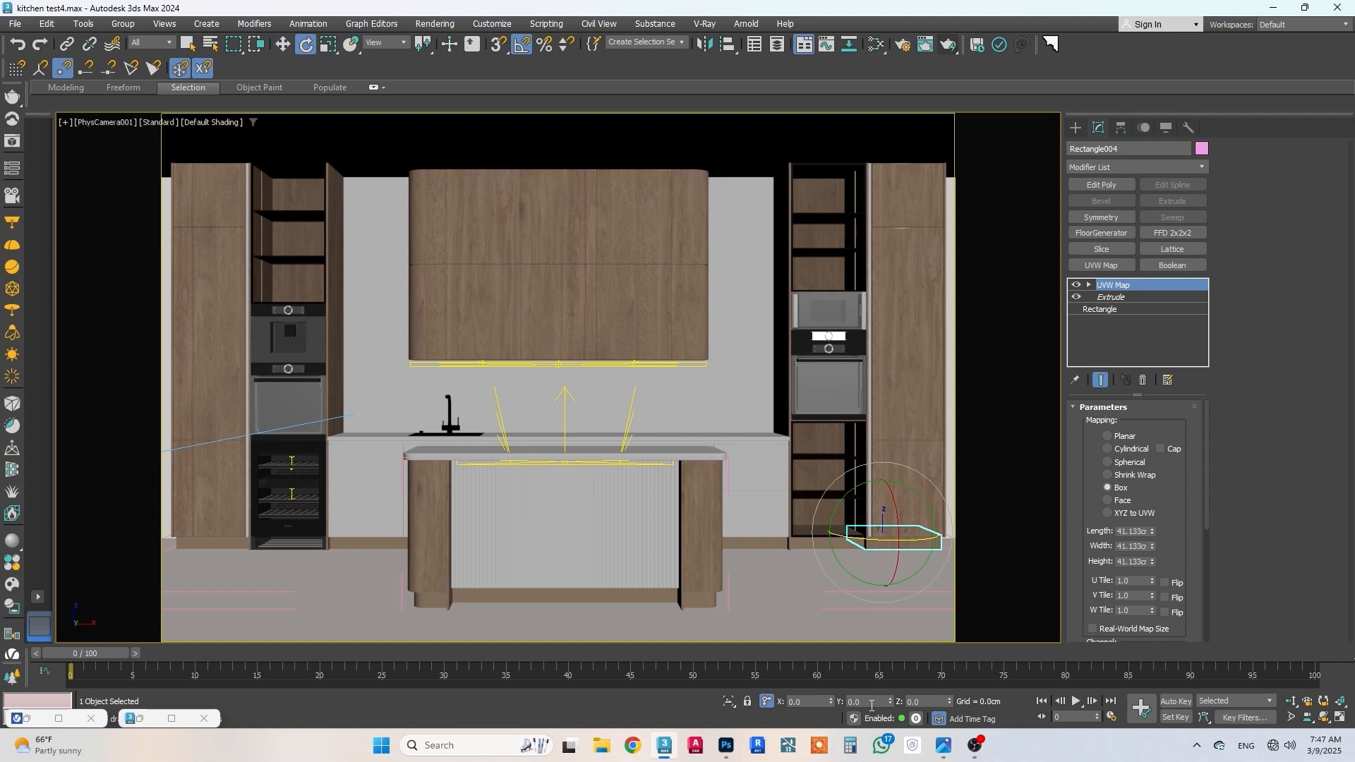
pyautogui.click(1113, 297)
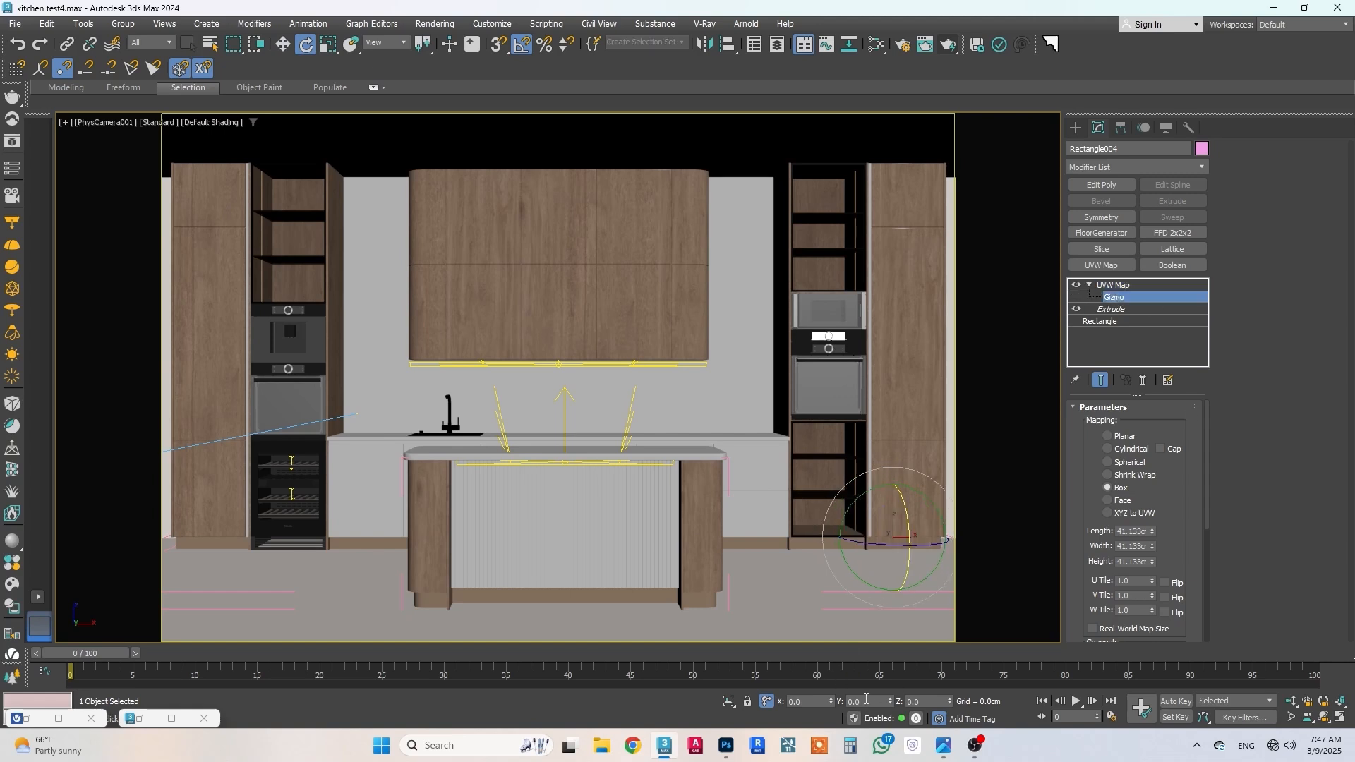
# Step: Copy the UVW Map modifier from plinth Rectangle004 and paste it onto the adjacent oven cabinet plinth
pyautogui.rightClick(1116, 286)
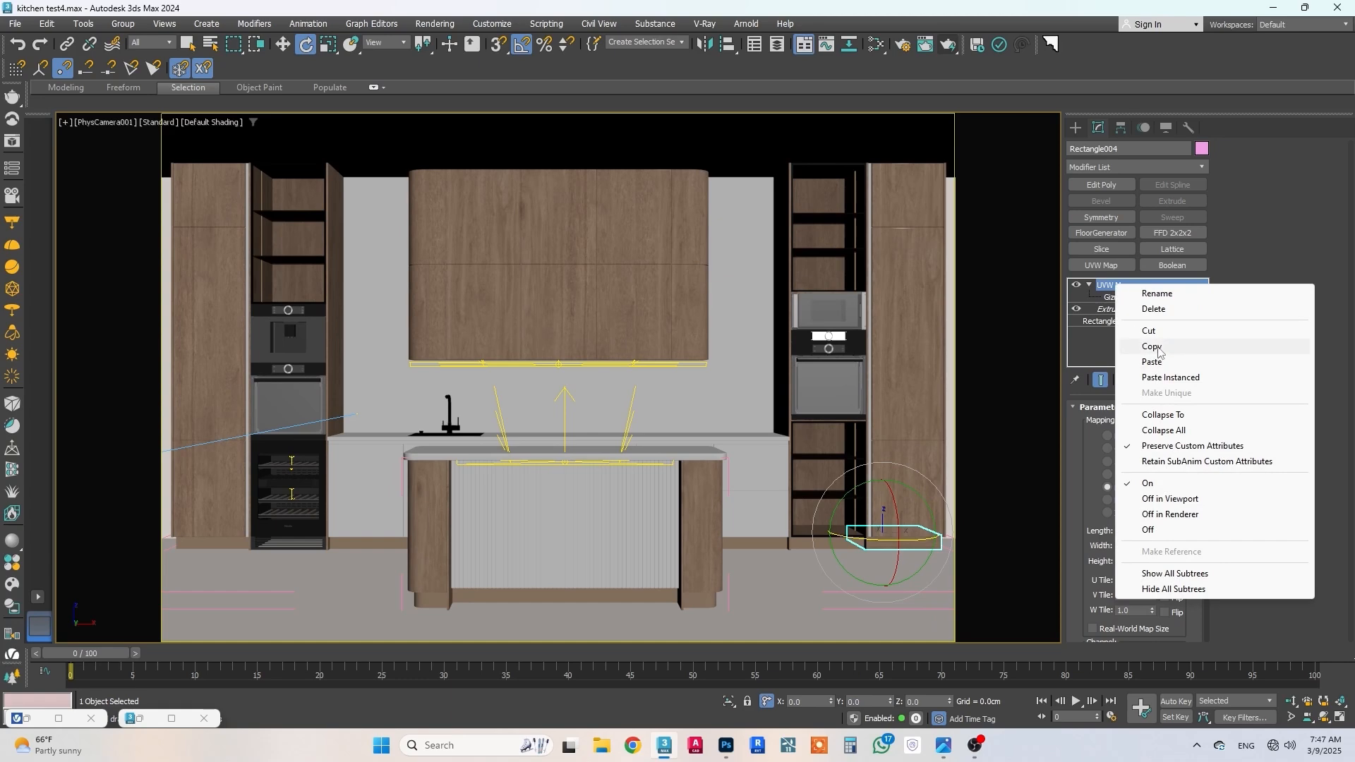
pyautogui.click(1159, 348)
pyautogui.click(804, 546)
pyautogui.click(282, 44)
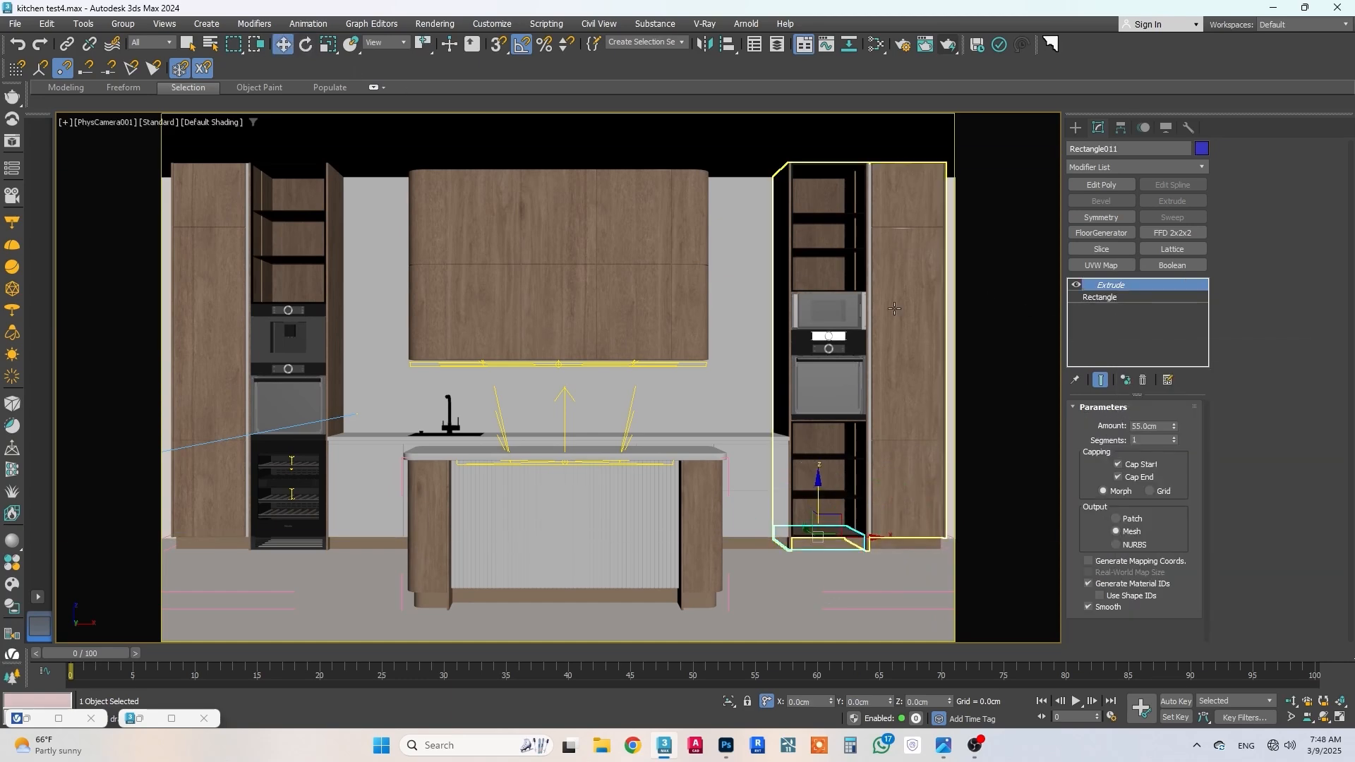
pyautogui.rightClick(1099, 286)
pyautogui.click(1143, 365)
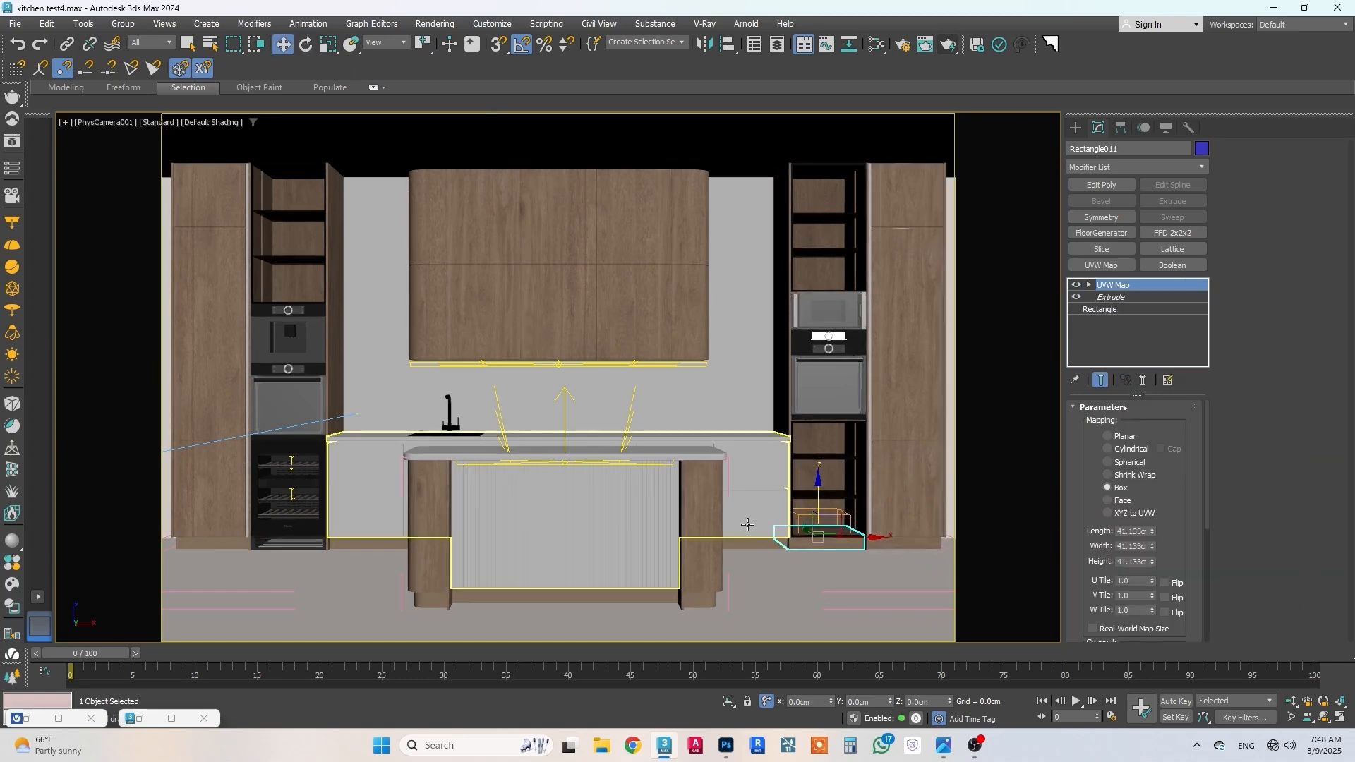
# Step: Paste the copied UVW Map modifier onto the long plinth under the counter and the opposite tall cabinet's plinth
pyautogui.click(748, 530)
pyautogui.rightClick(1118, 285)
pyautogui.click(1154, 358)
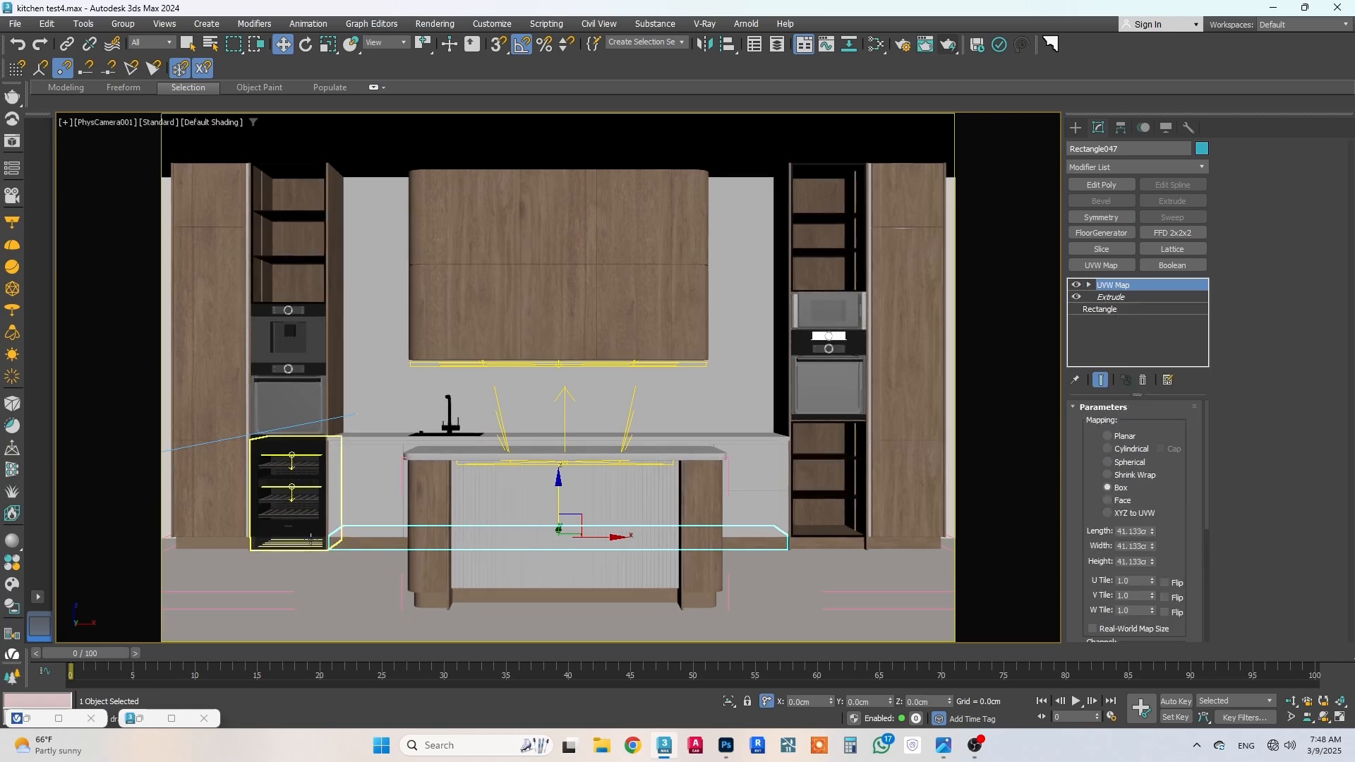
pyautogui.click(244, 548)
pyautogui.rightClick(1116, 291)
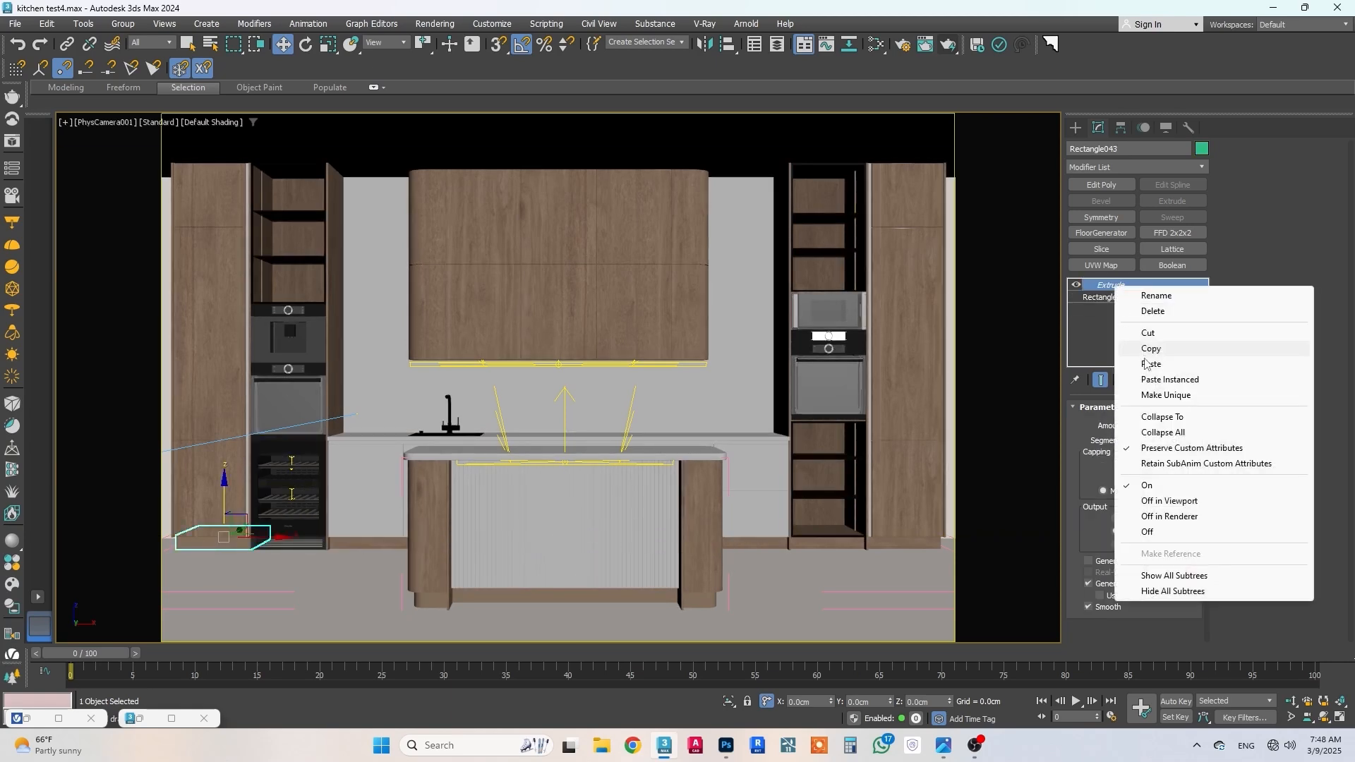
pyautogui.click(1148, 359)
# Step: Paste the copied UVW Map modifier onto the island's three plinth pieces: both ends and the central strip
pyautogui.click(695, 592)
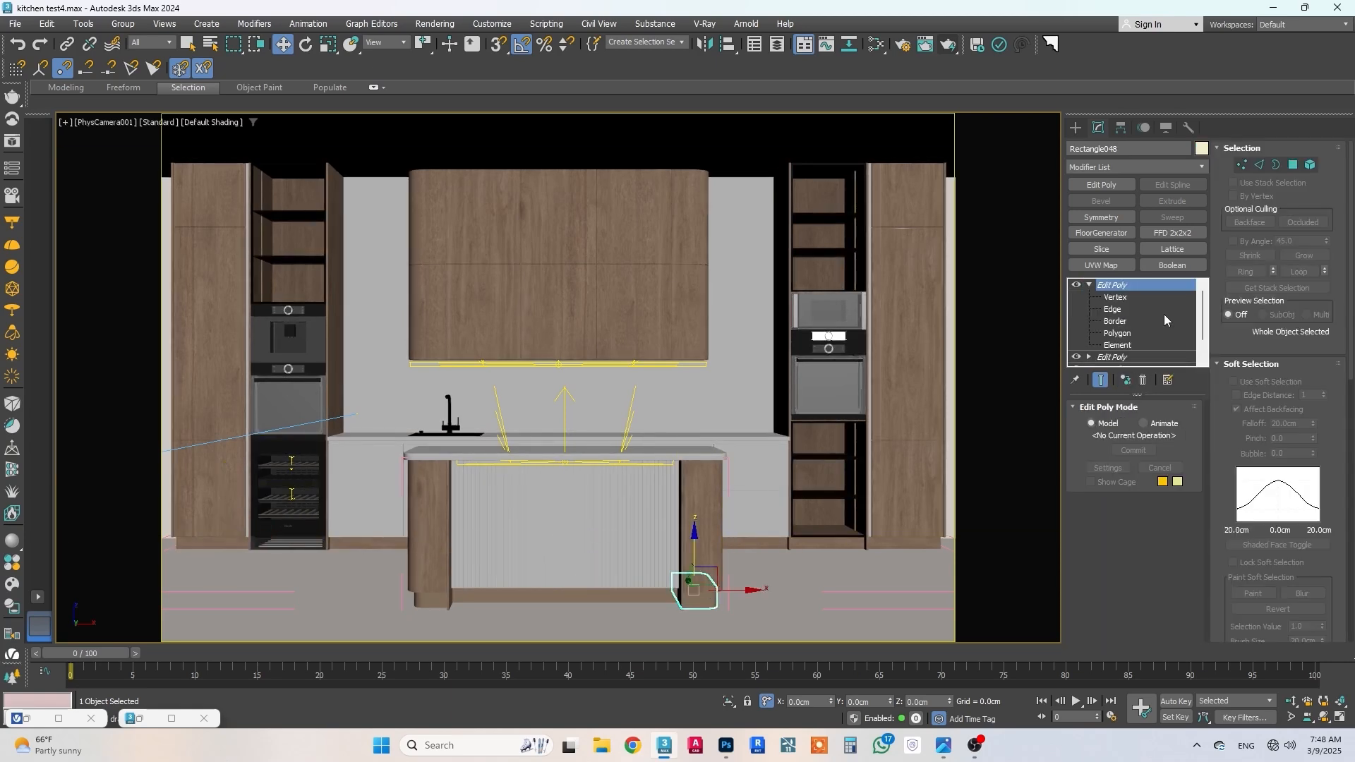
pyautogui.rightClick(1127, 288)
pyautogui.click(1158, 360)
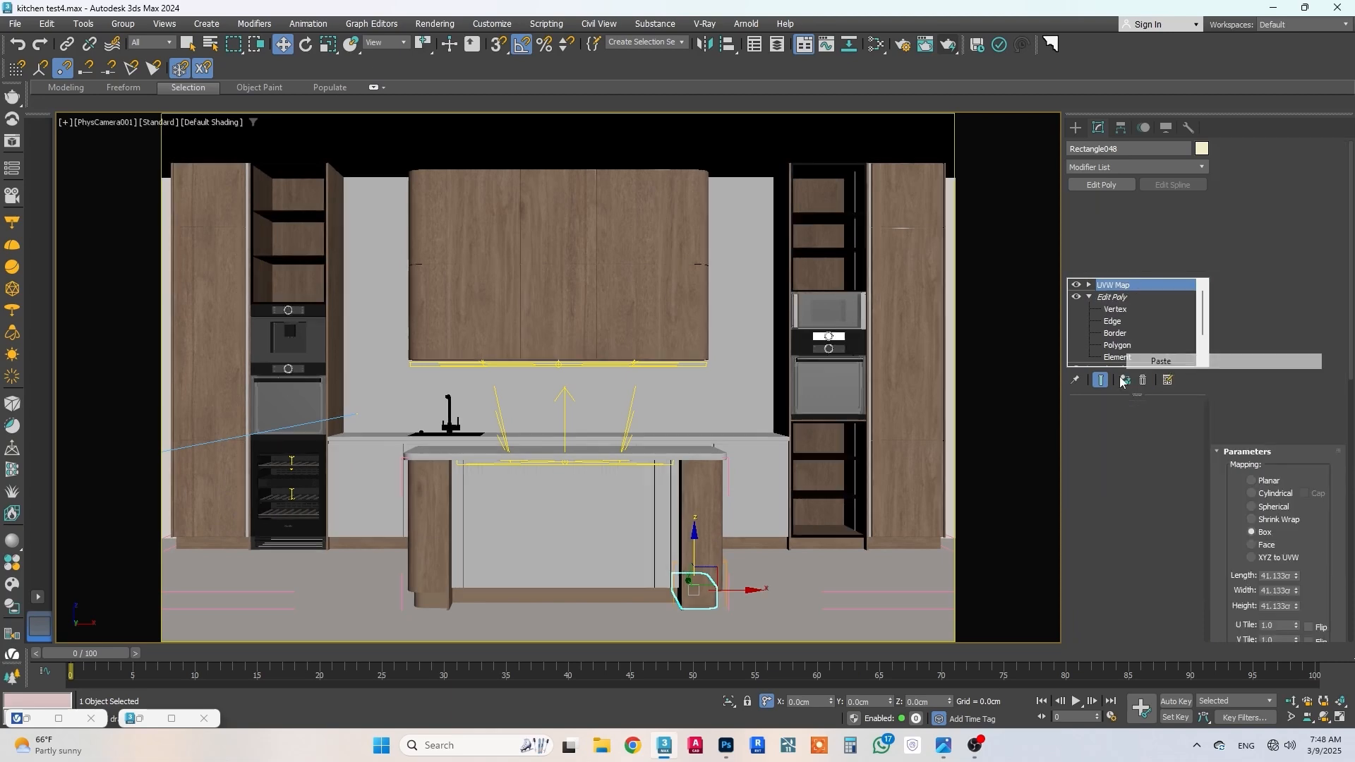
pyautogui.click(639, 595)
pyautogui.rightClick(1129, 284)
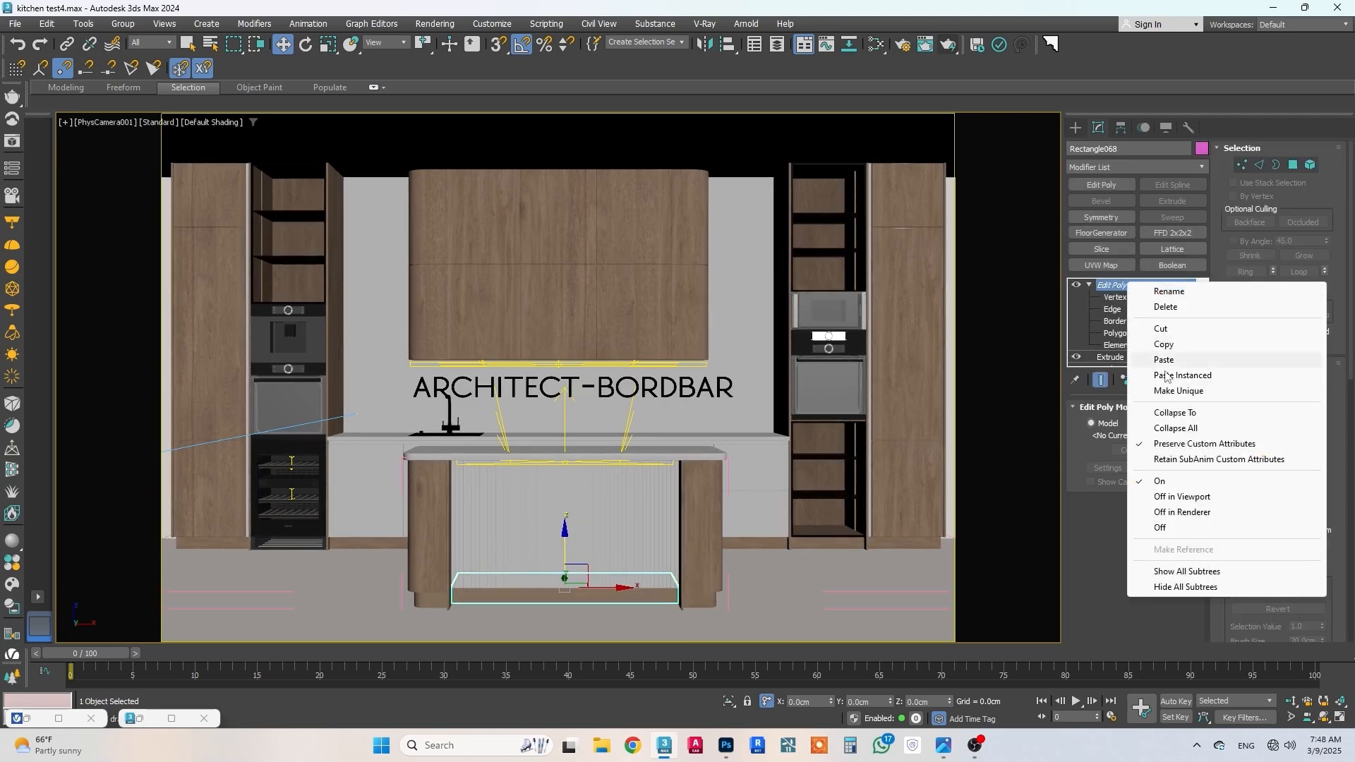
pyautogui.click(1153, 358)
pyautogui.click(432, 591)
pyautogui.rightClick(1165, 291)
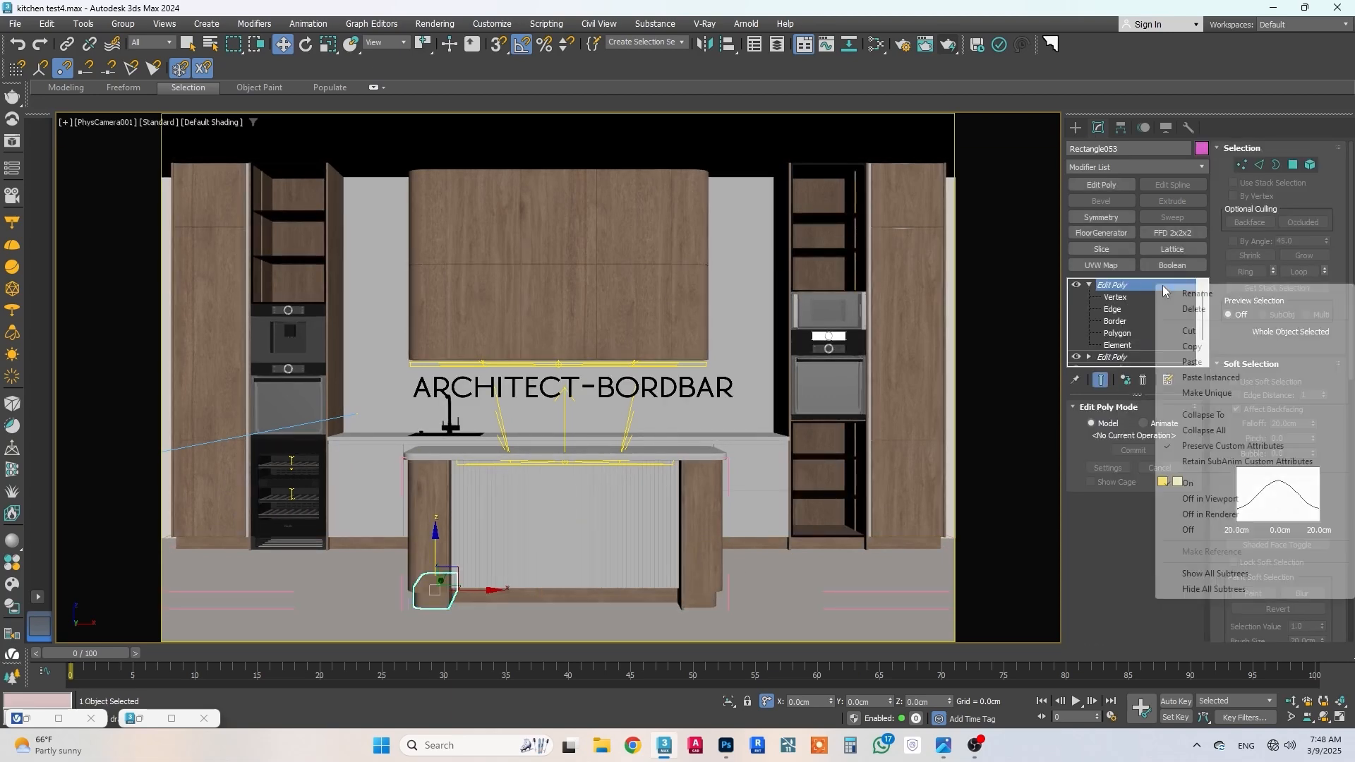
pyautogui.click(1175, 356)
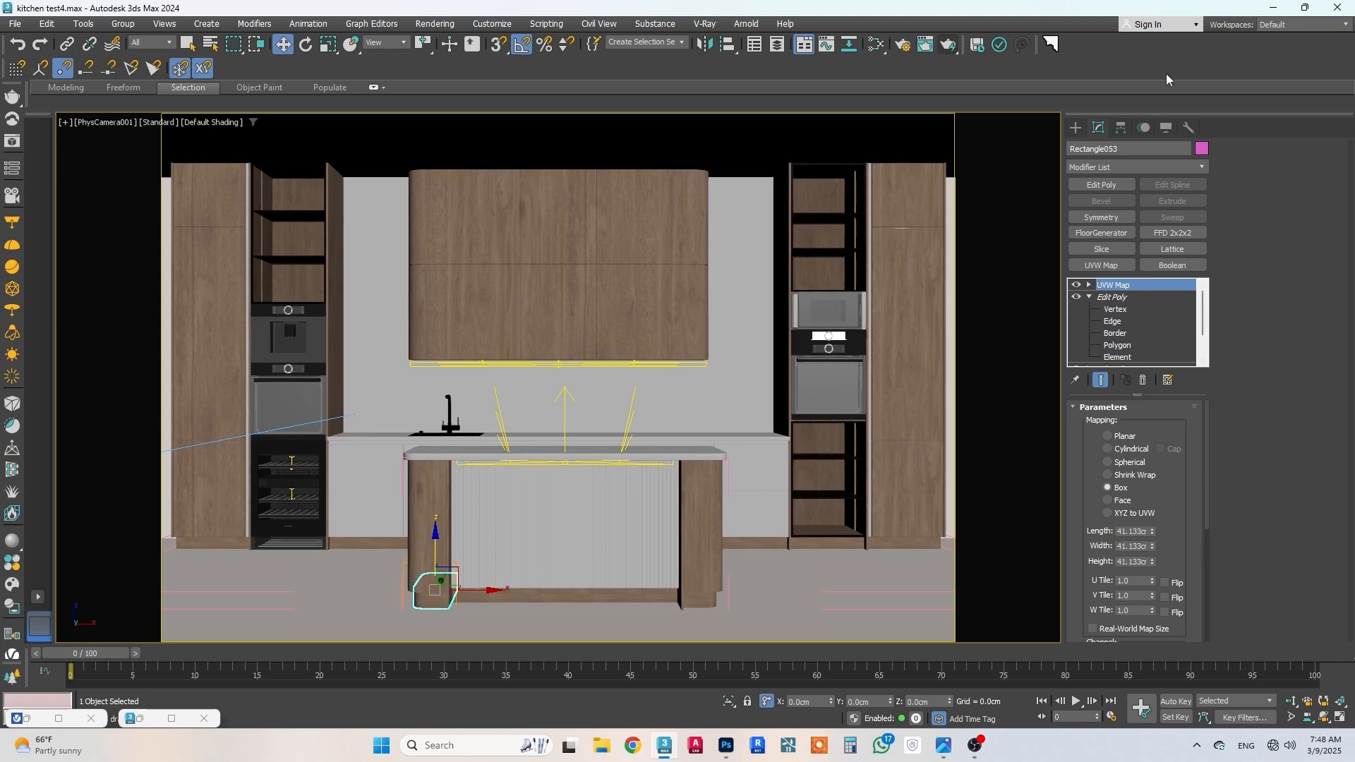
# Step: Restore the V-Ray Frame Buffer and start a new render of the kitchen with the wood material
pyautogui.click(648, 557)
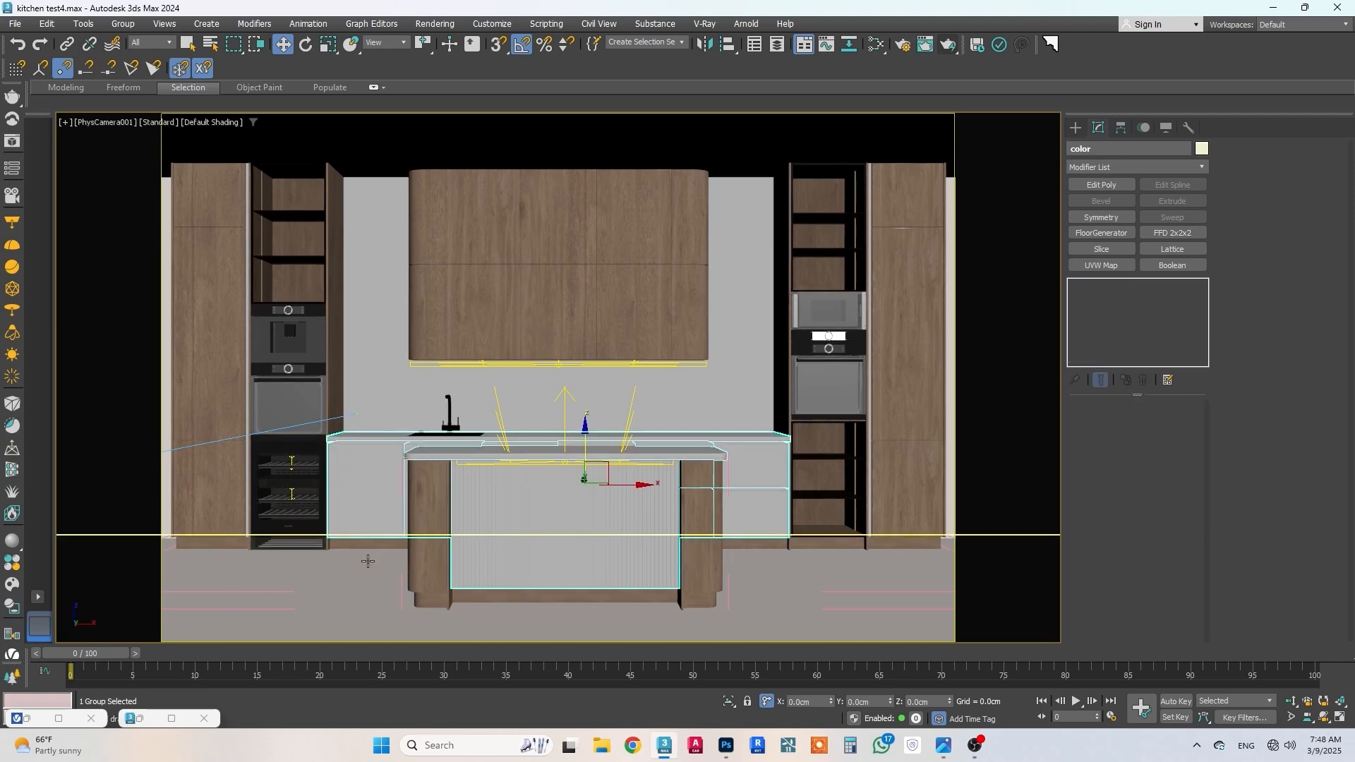
pyautogui.click(60, 720)
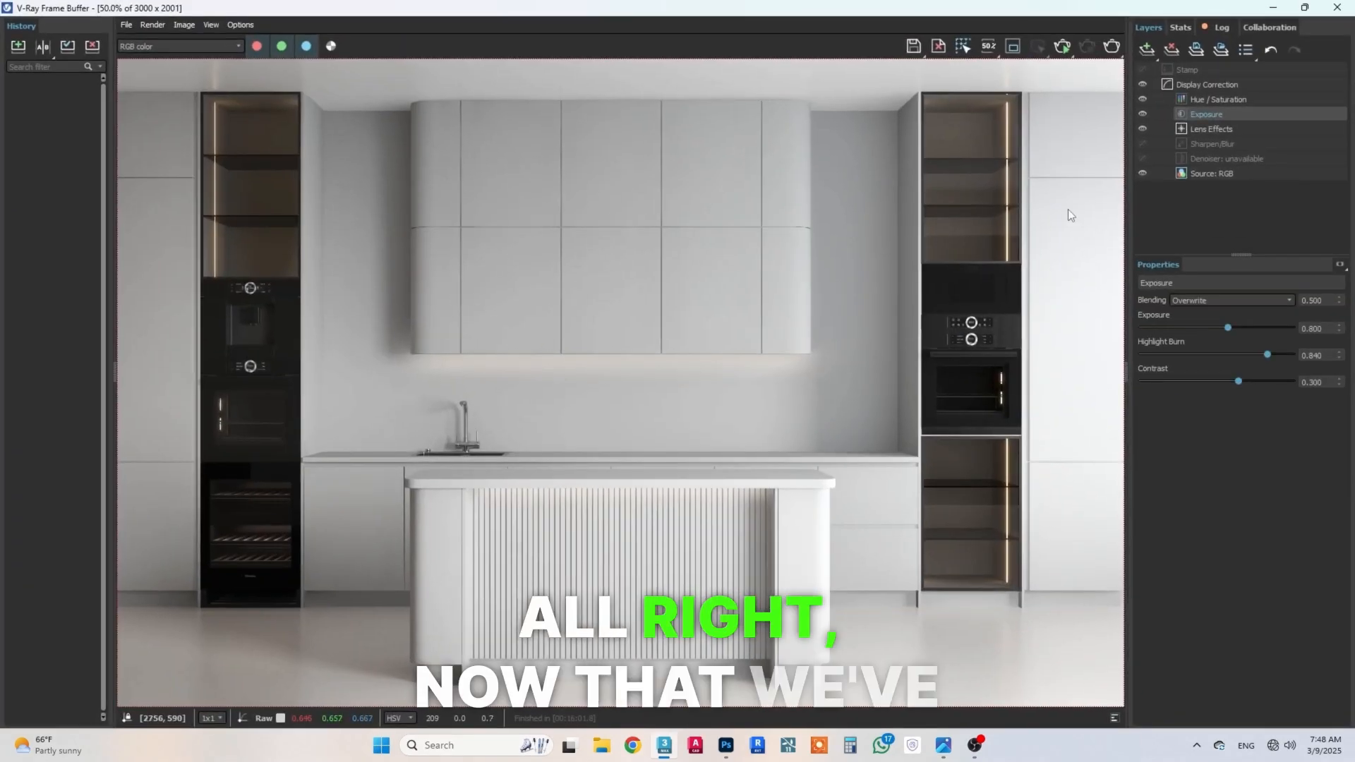
pyautogui.click(1104, 49)
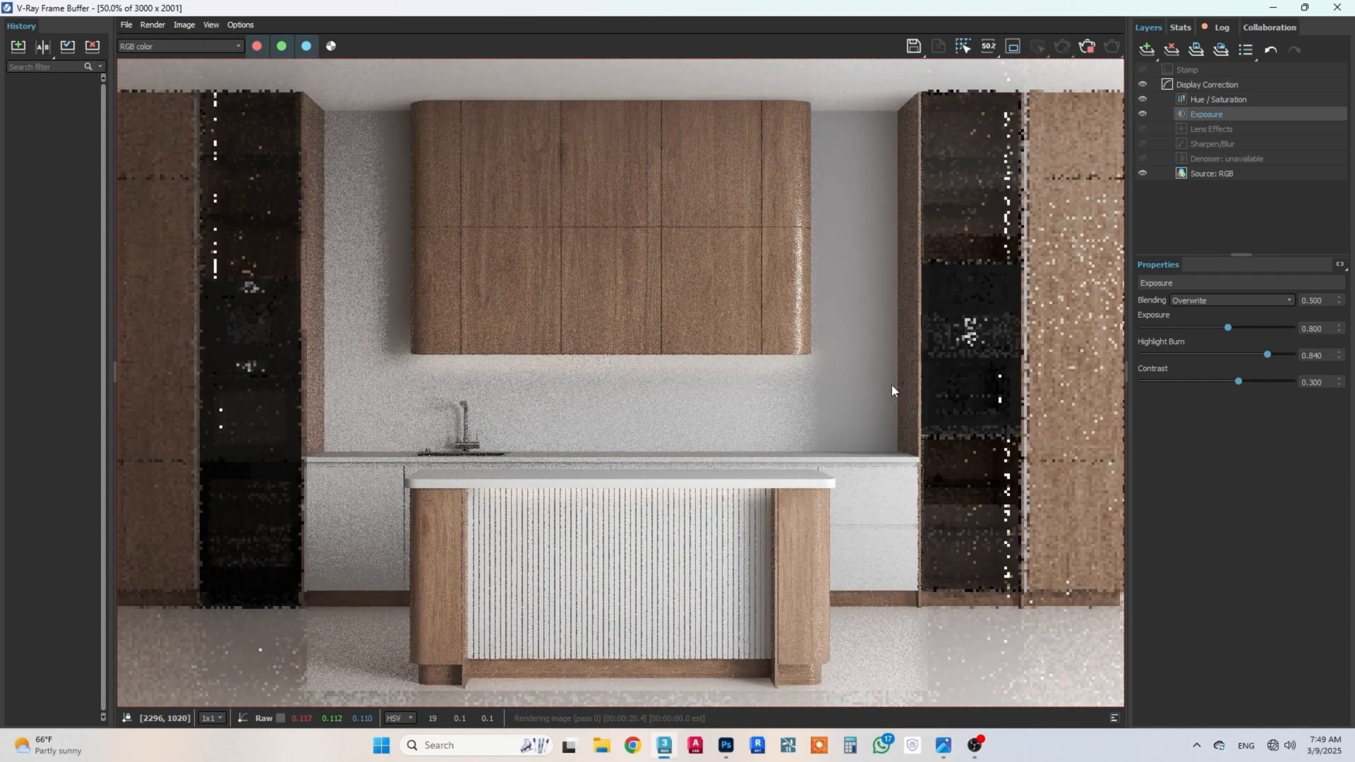
# Step: Examine the wood grain and reflections on the upper cabinets up close in the render
pyautogui.click(723, 192)
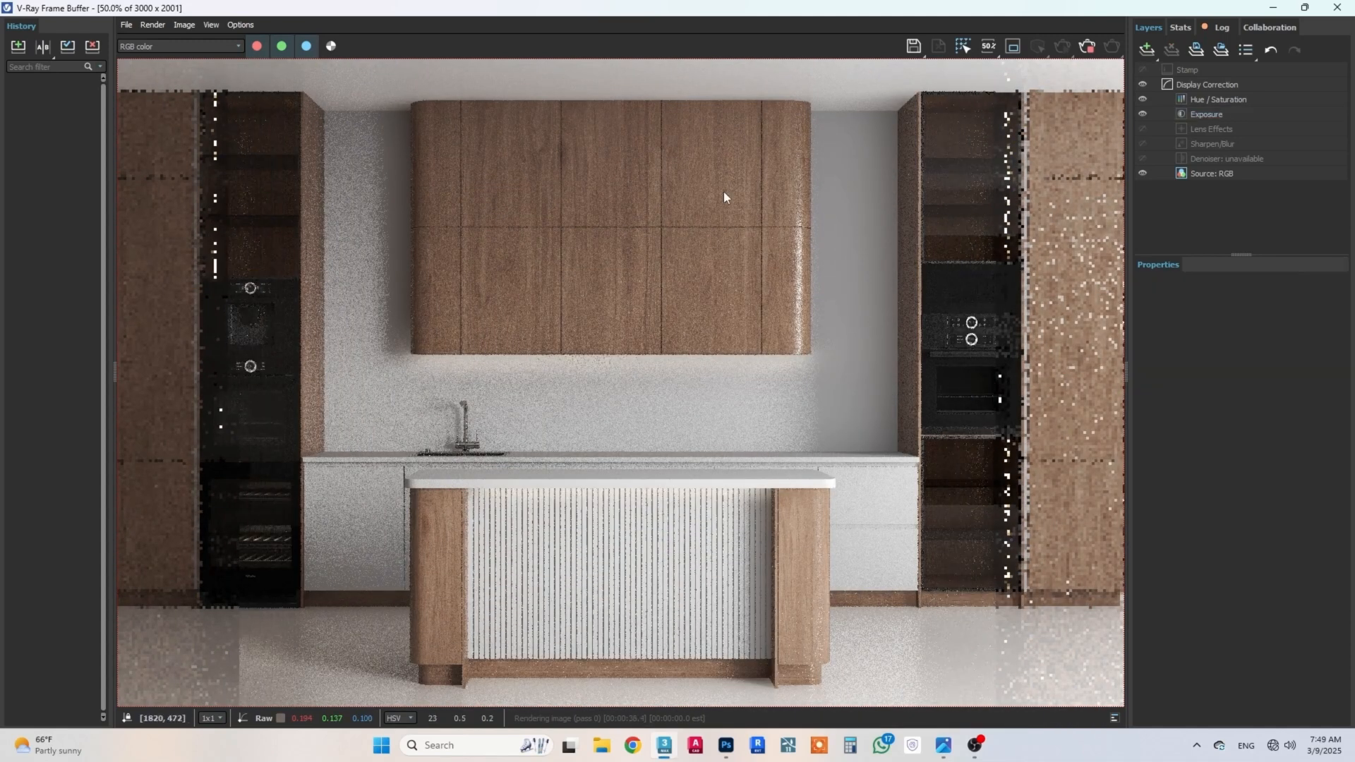
pyautogui.scroll(1, 818, 253)
pyautogui.scroll(1, 817, 254)
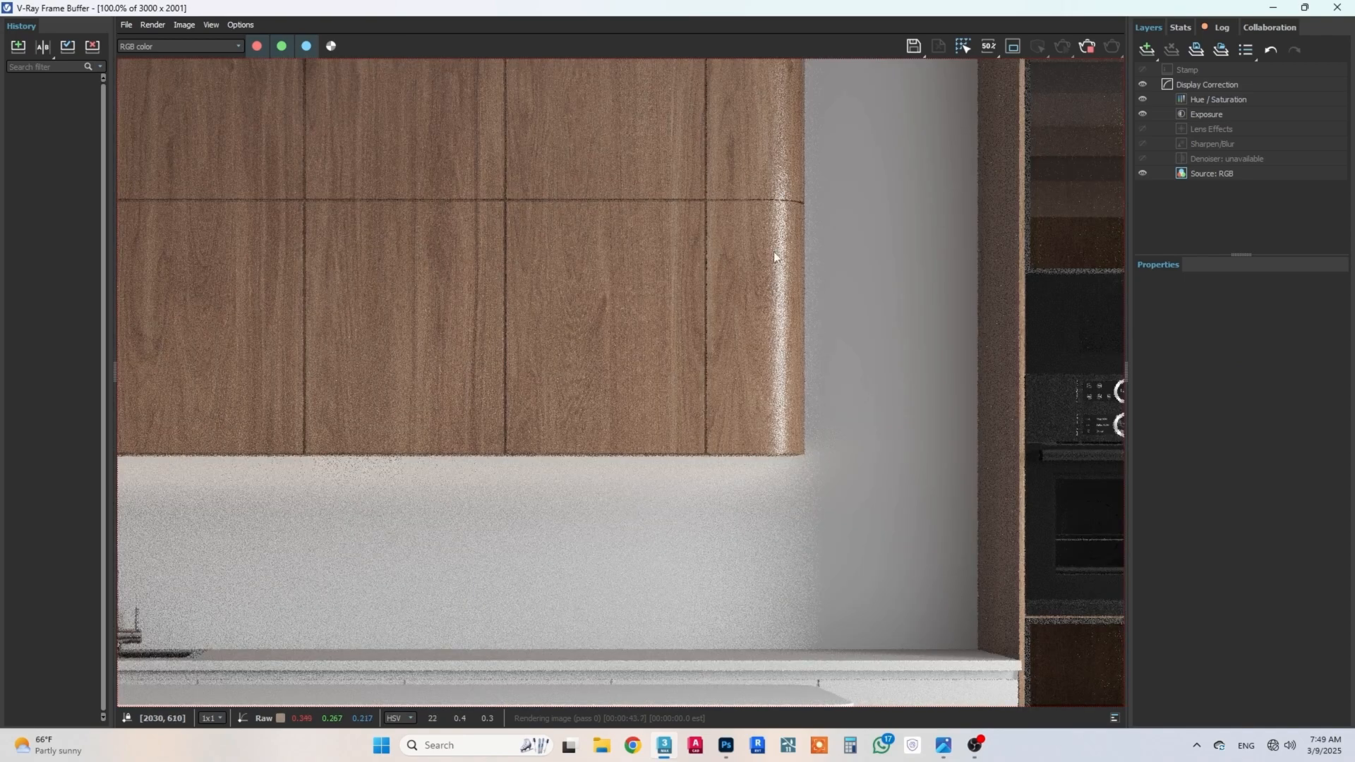
pyautogui.scroll(-1, 737, 392)
pyautogui.scroll(1, 511, 244)
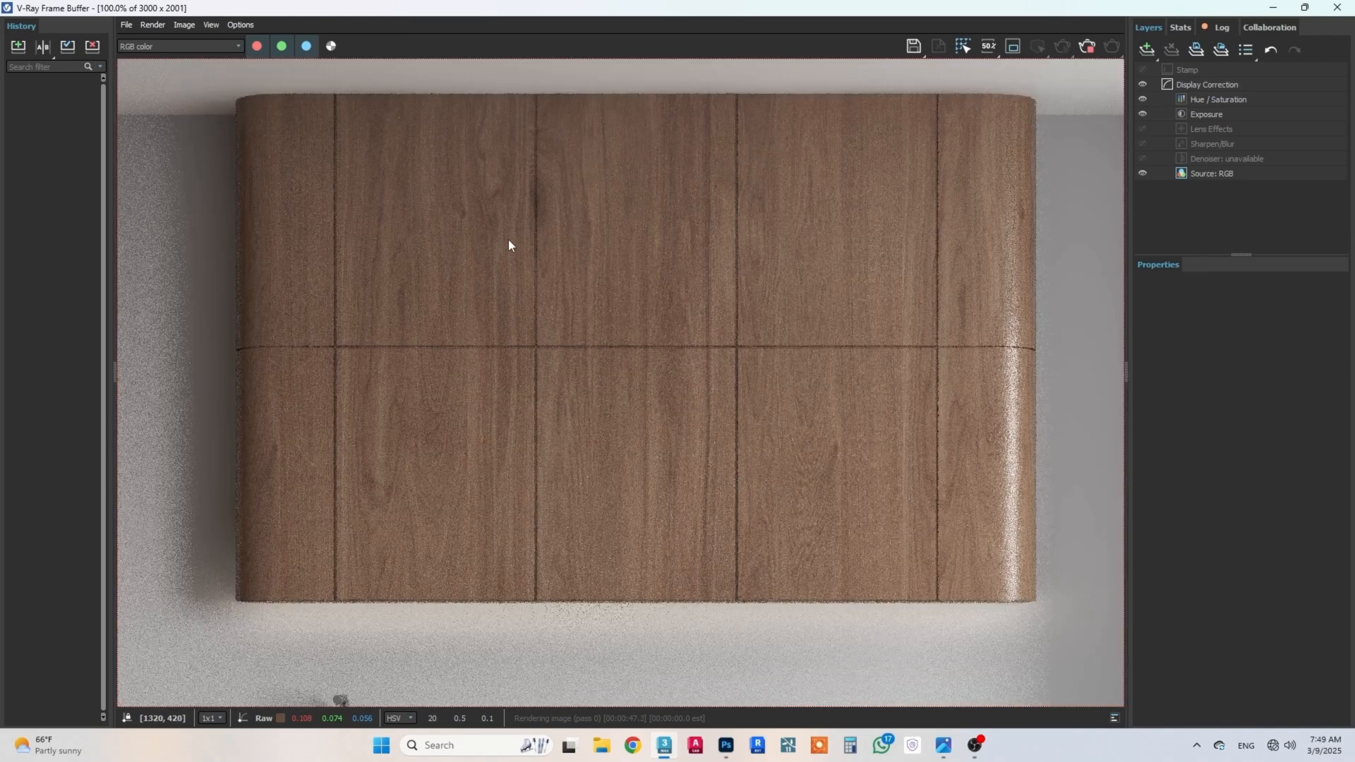
# Step: Examine the wood grain, highlights and reflections on the upper cabinets and the whole kitchen in the render
pyautogui.moveTo(520, 239); pyautogui.dragTo(584, 111, button='middle')
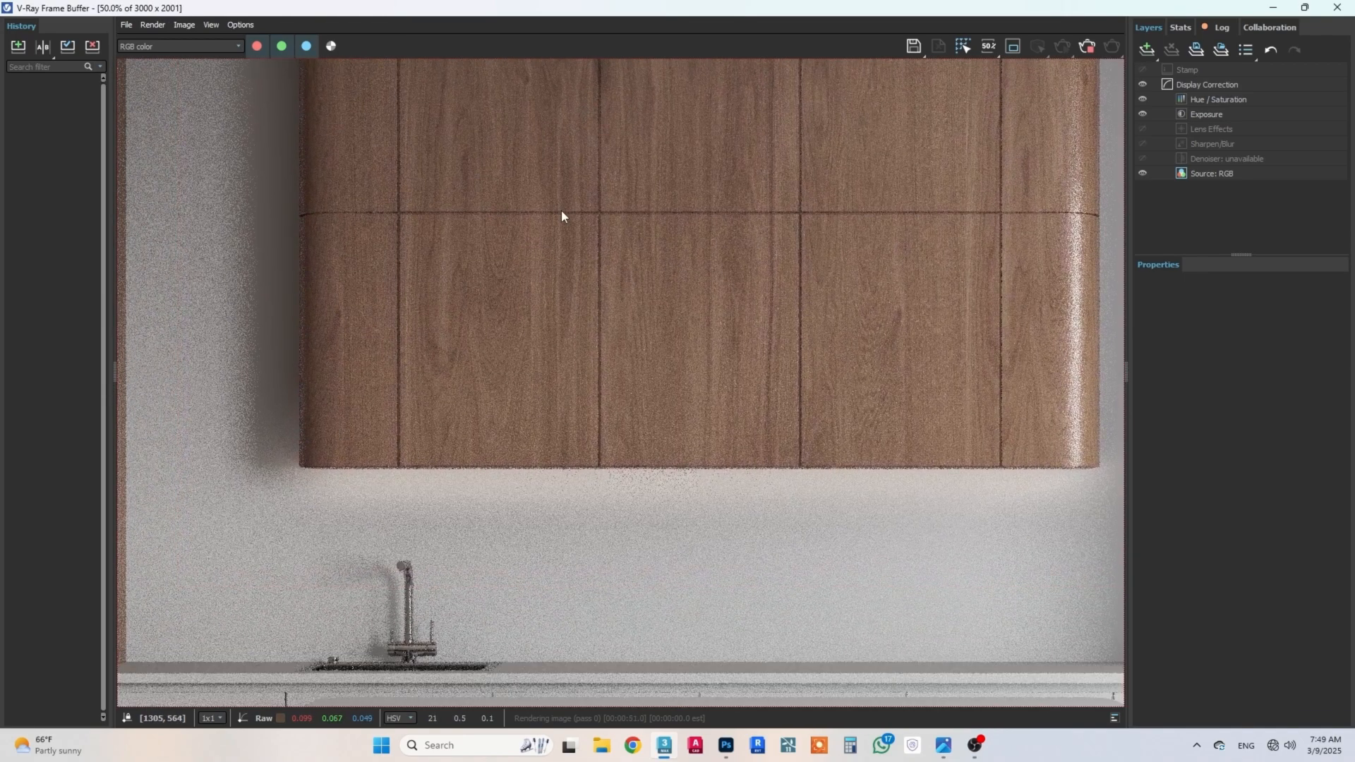
pyautogui.scroll(-1, 562, 214)
pyautogui.moveTo(575, 312); pyautogui.dragTo(577, 350, button='middle')
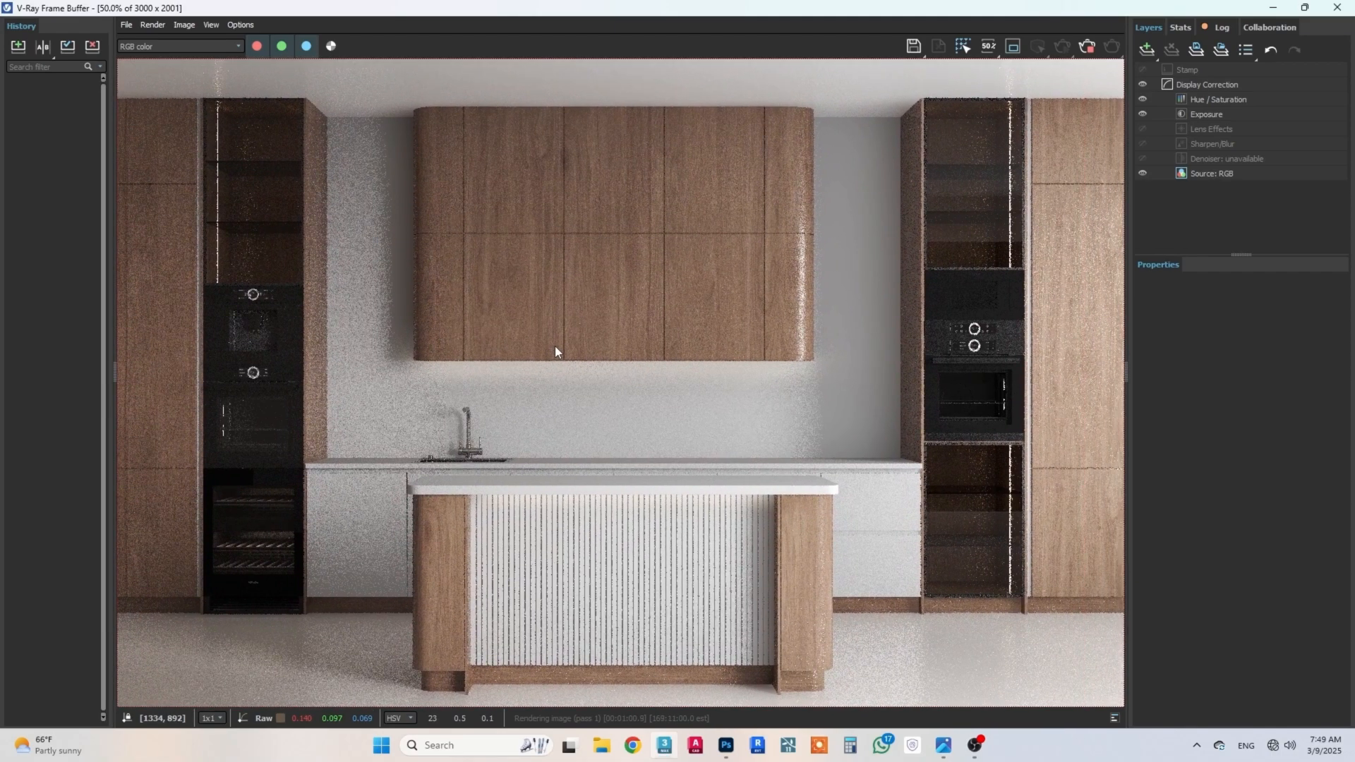
pyautogui.moveTo(556, 351); pyautogui.dragTo(549, 350, button='middle')
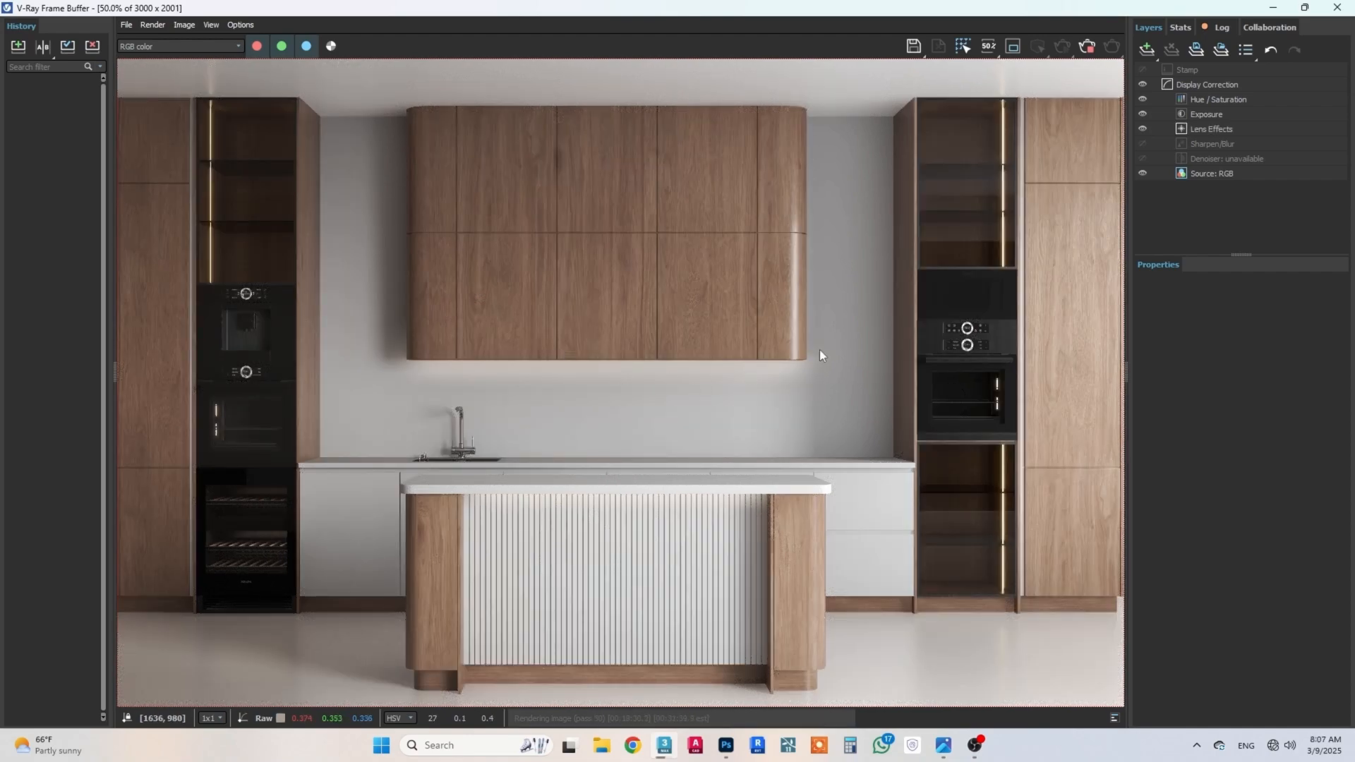
pyautogui.scroll(1, 1105, 256)
pyautogui.moveTo(1031, 353); pyautogui.dragTo(936, 434, button='middle')
pyautogui.moveTo(614, 293); pyautogui.dragTo(901, 299, button='middle')
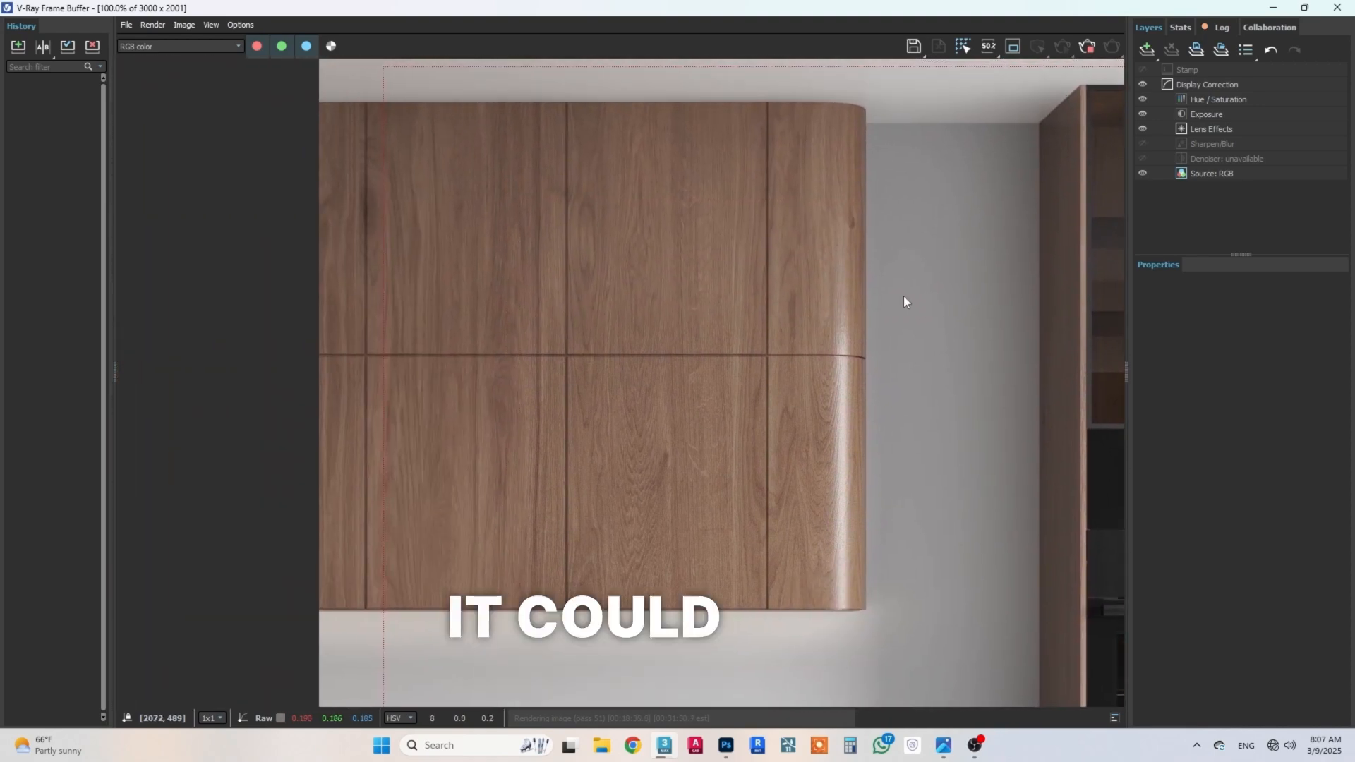
pyautogui.scroll(2, 938, 290)
pyautogui.moveTo(906, 416); pyautogui.dragTo(905, 266, button='middle')
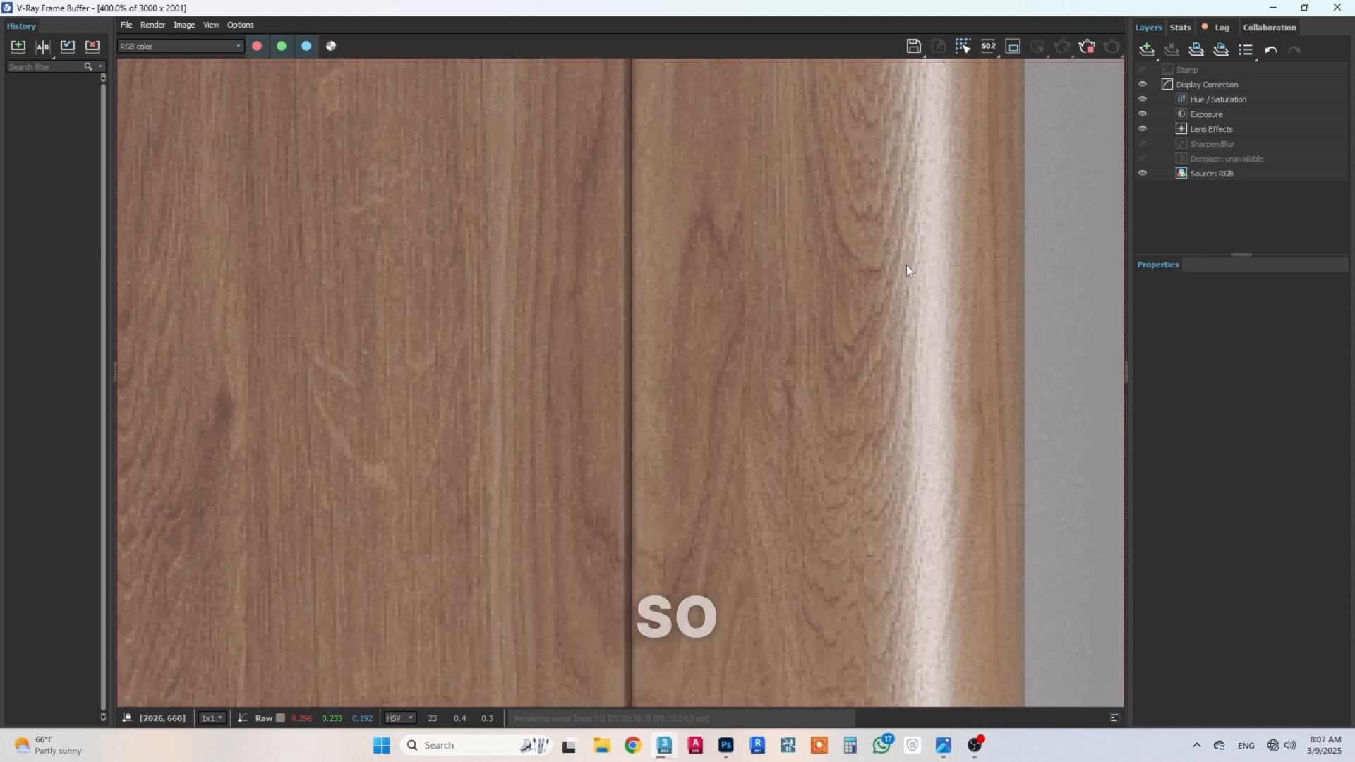
pyautogui.scroll(-2, 904, 274)
pyautogui.moveTo(727, 292); pyautogui.dragTo(780, 426, button='middle')
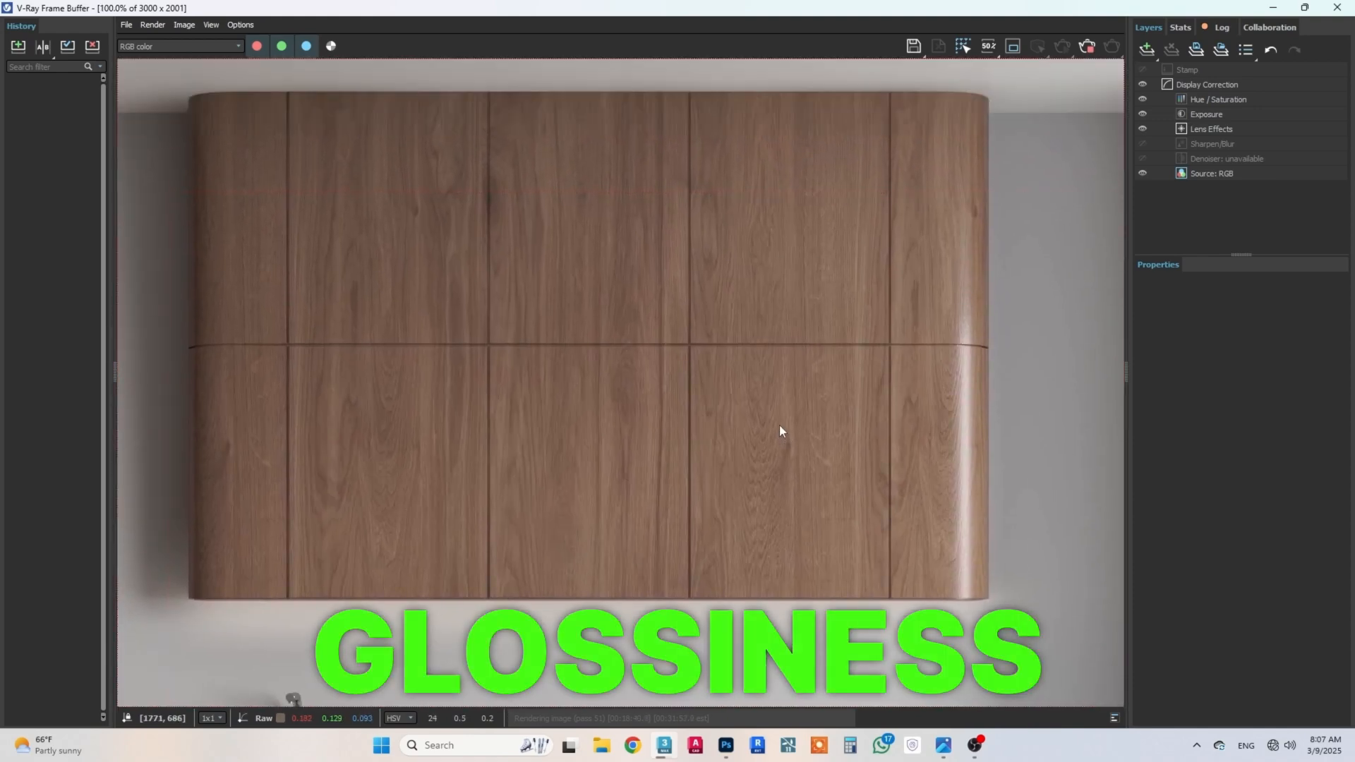
# Step: Return to the Slate Material Editor and open an enlarged preview window of the wood material beside its nodes
pyautogui.click(1274, 7)
pyautogui.press('m')
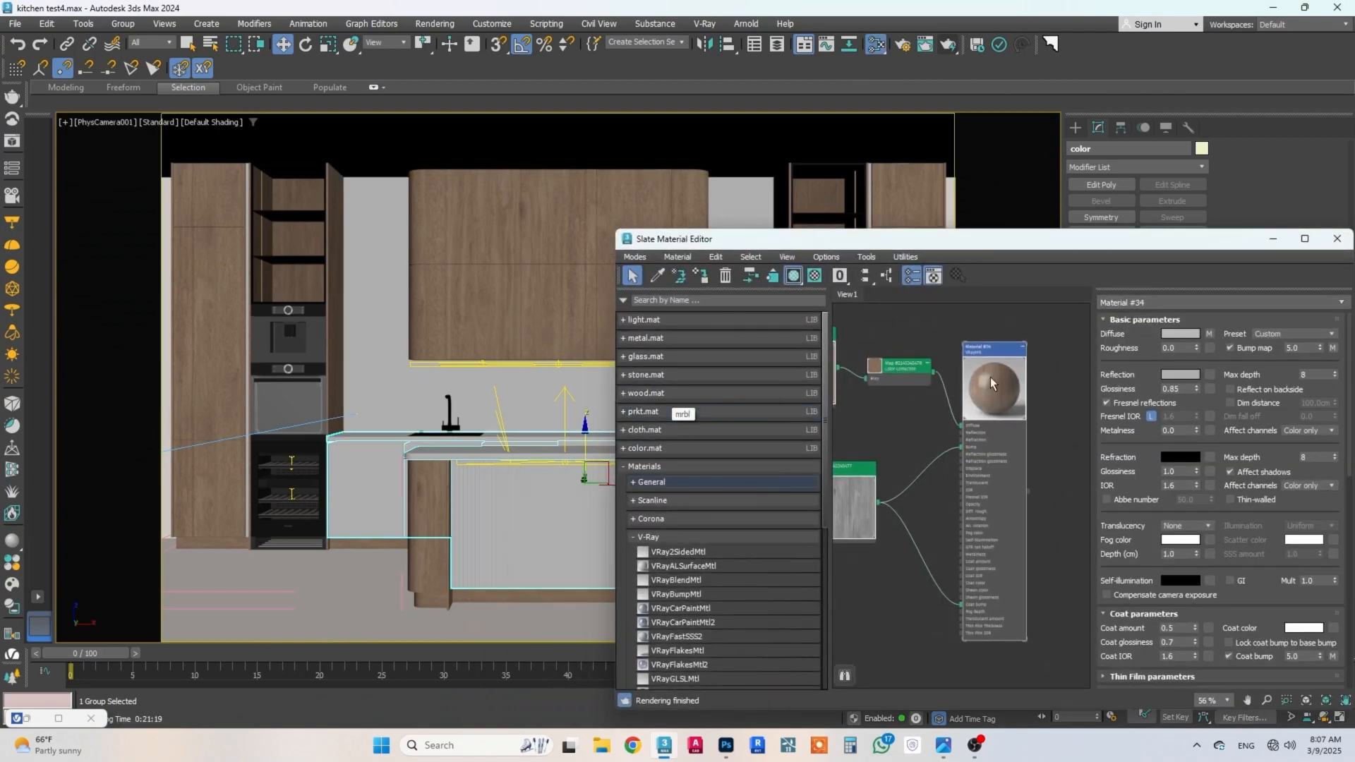
pyautogui.click(1307, 239)
pyautogui.moveTo(494, 262); pyautogui.dragTo(1031, 351, button='middle')
pyautogui.rightClick(940, 275)
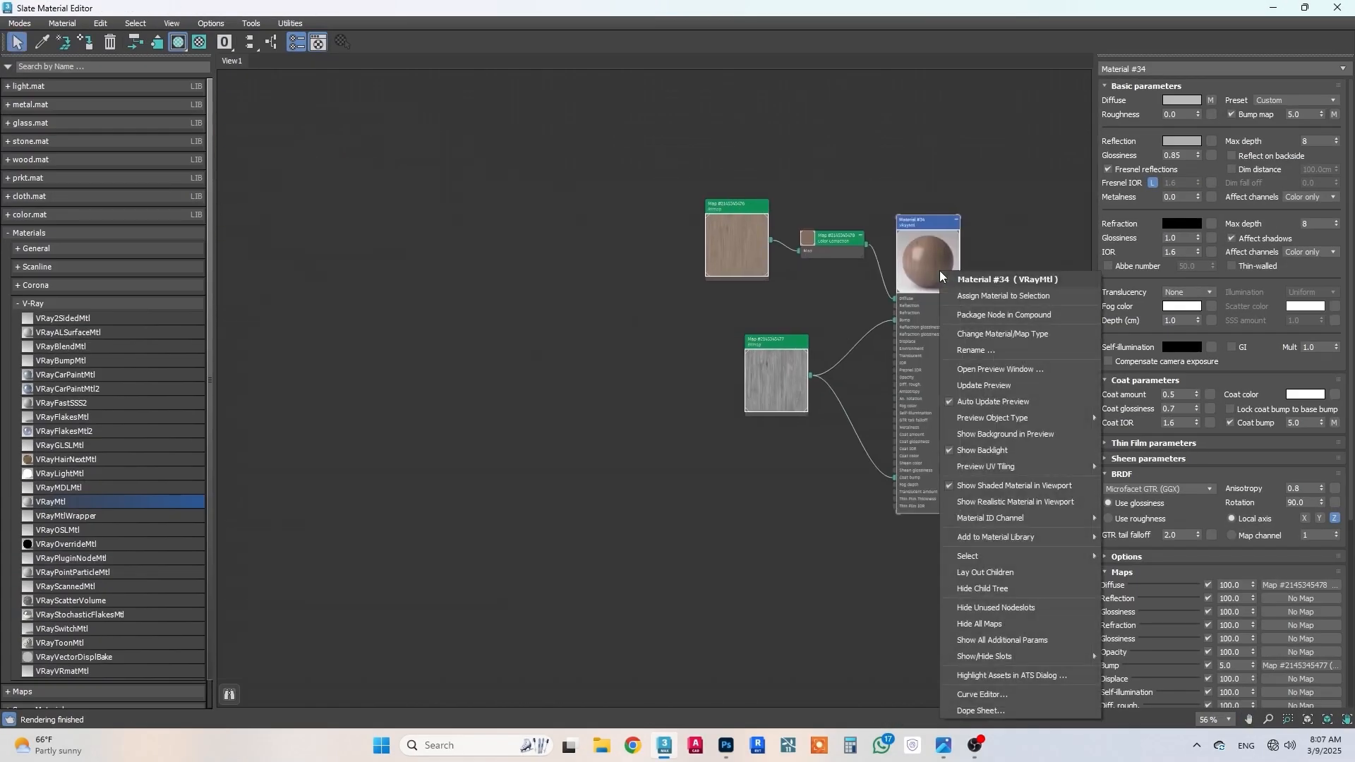
pyautogui.click(1000, 369)
pyautogui.moveTo(748, 378); pyautogui.dragTo(360, 364)
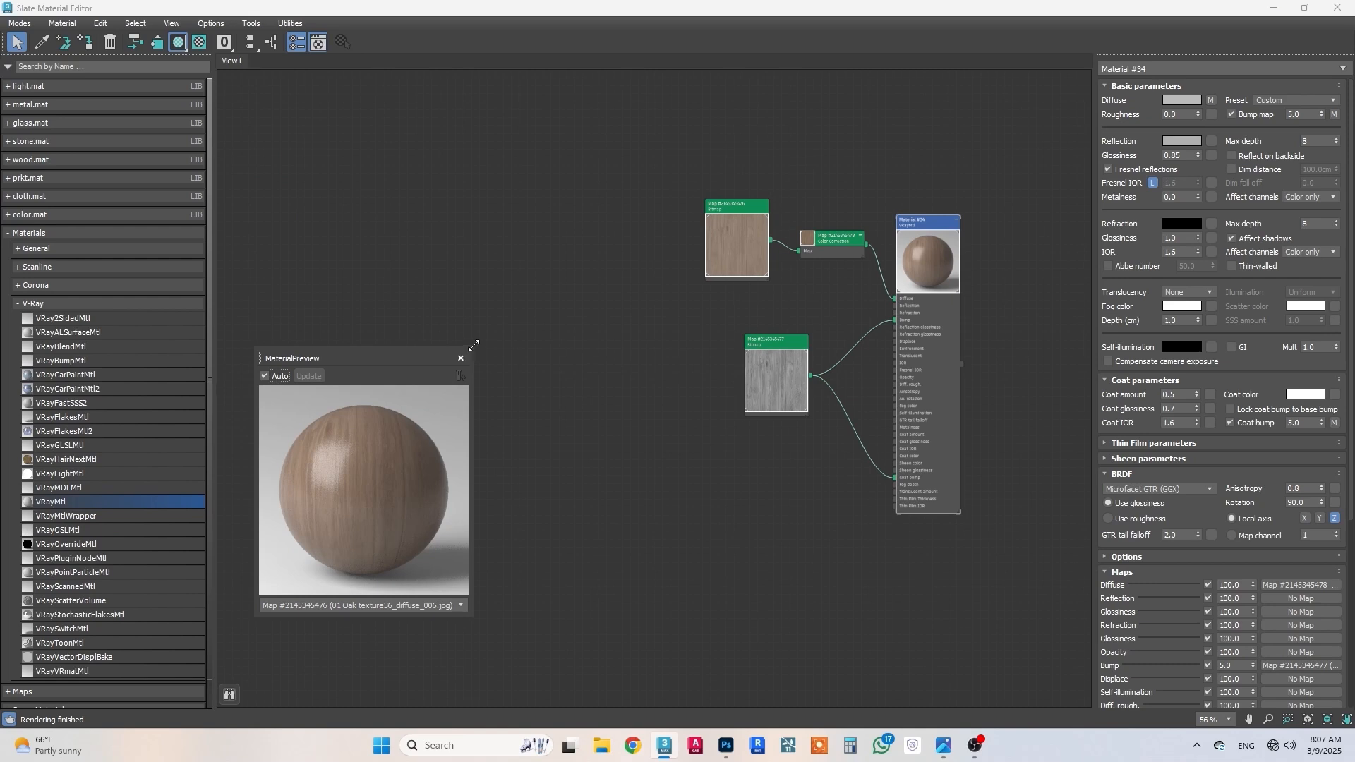
pyautogui.moveTo(474, 345); pyautogui.dragTo(685, 122)
# Step: Check the wood texture's Color Correction settings and slightly darken the wood material's reflection color
pyautogui.doubleClick(824, 238)
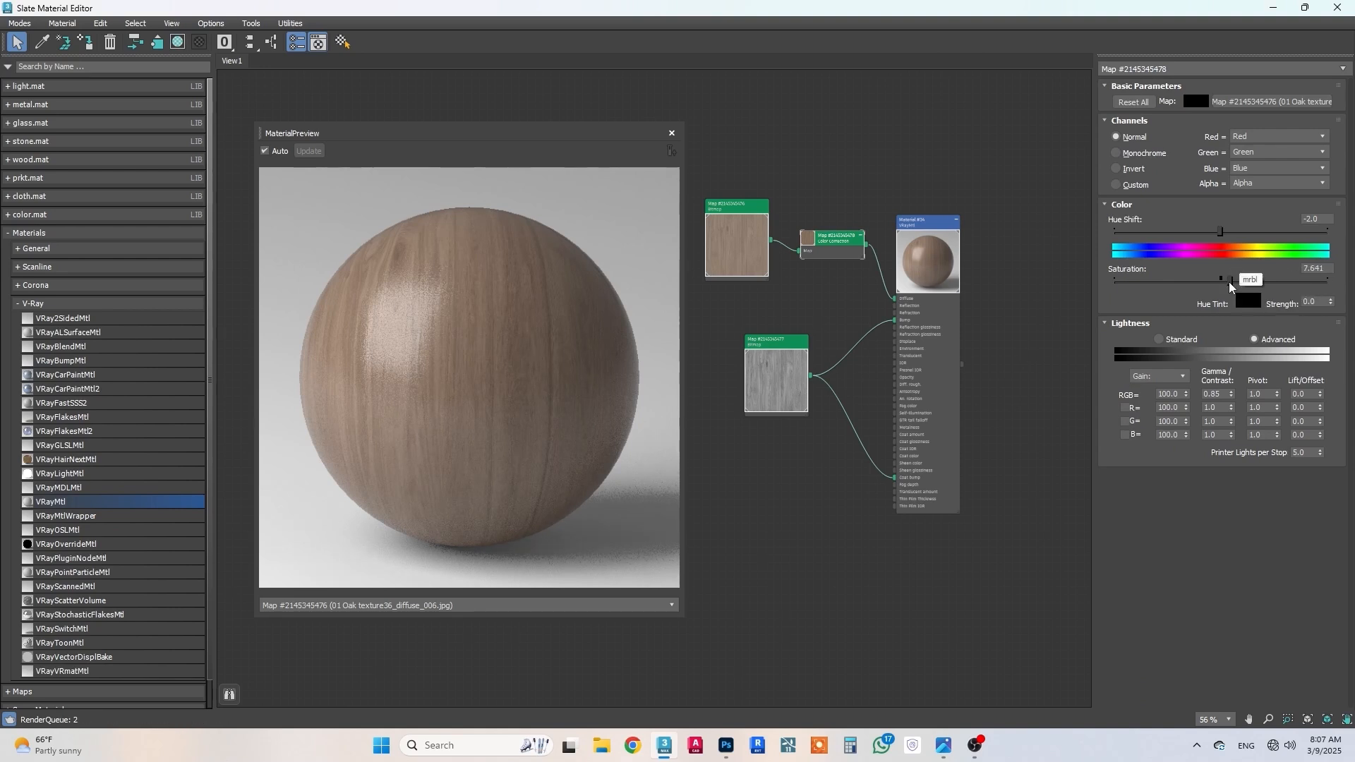
pyautogui.doubleClick(930, 230)
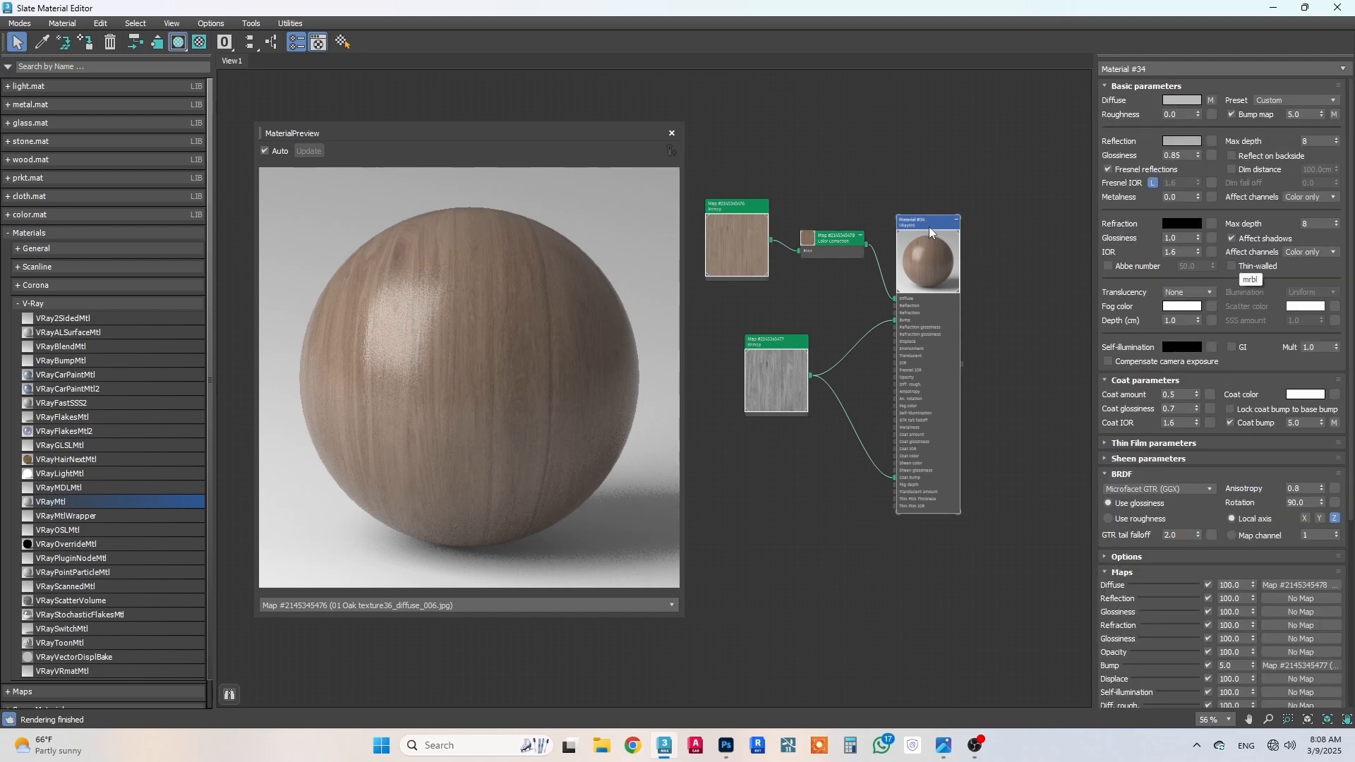
pyautogui.click(1182, 142)
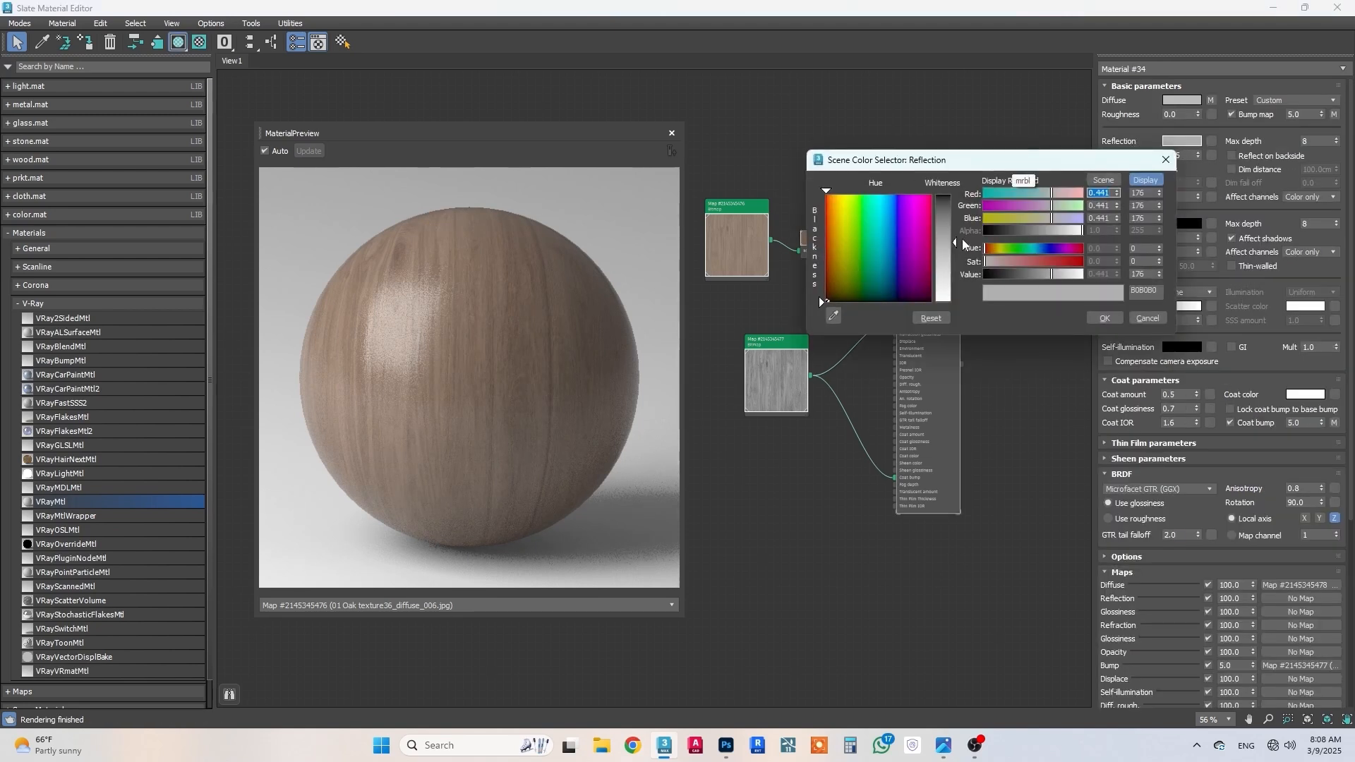
pyautogui.moveTo(954, 243); pyautogui.dragTo(953, 239)
pyautogui.click(1103, 319)
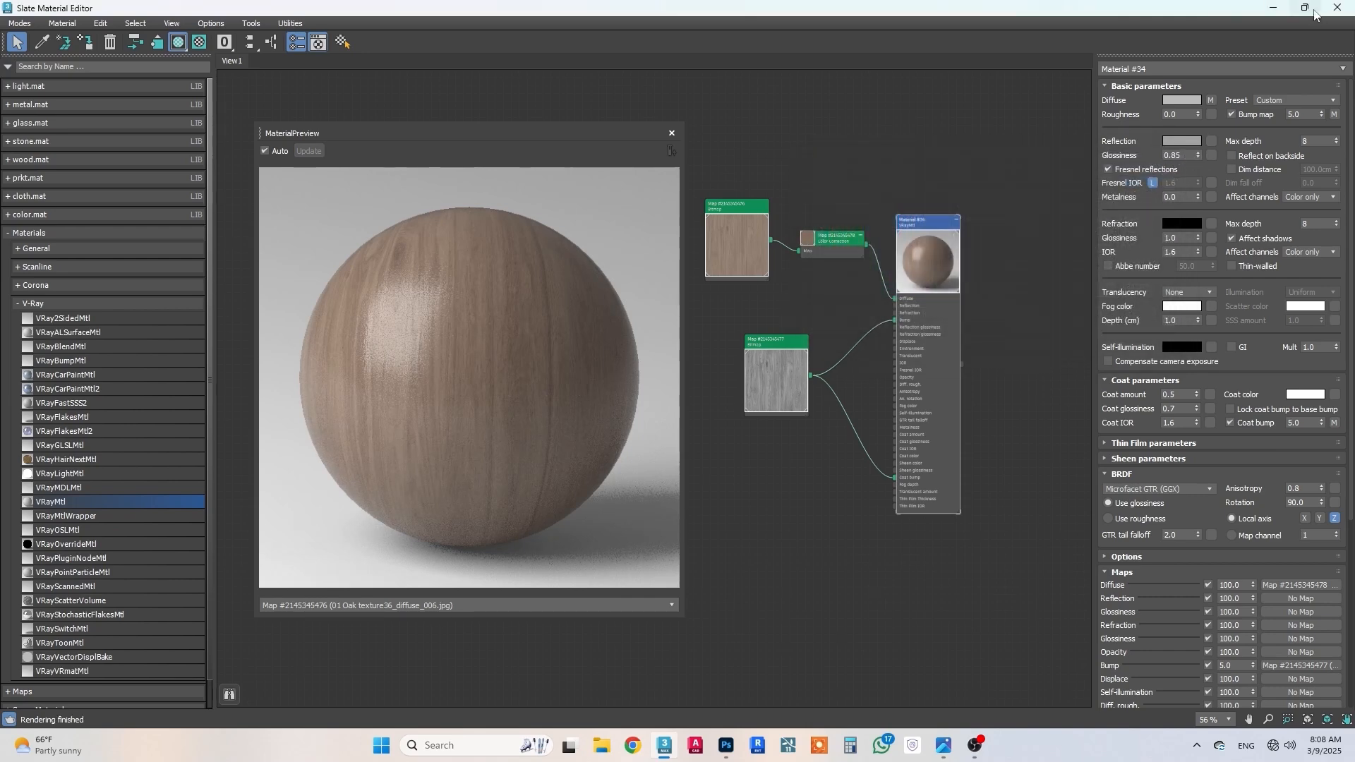
# Step: Draw a render region of about 579 × 715 pixels over the right half of the upper cabinets and render it
pyautogui.click(1274, 7)
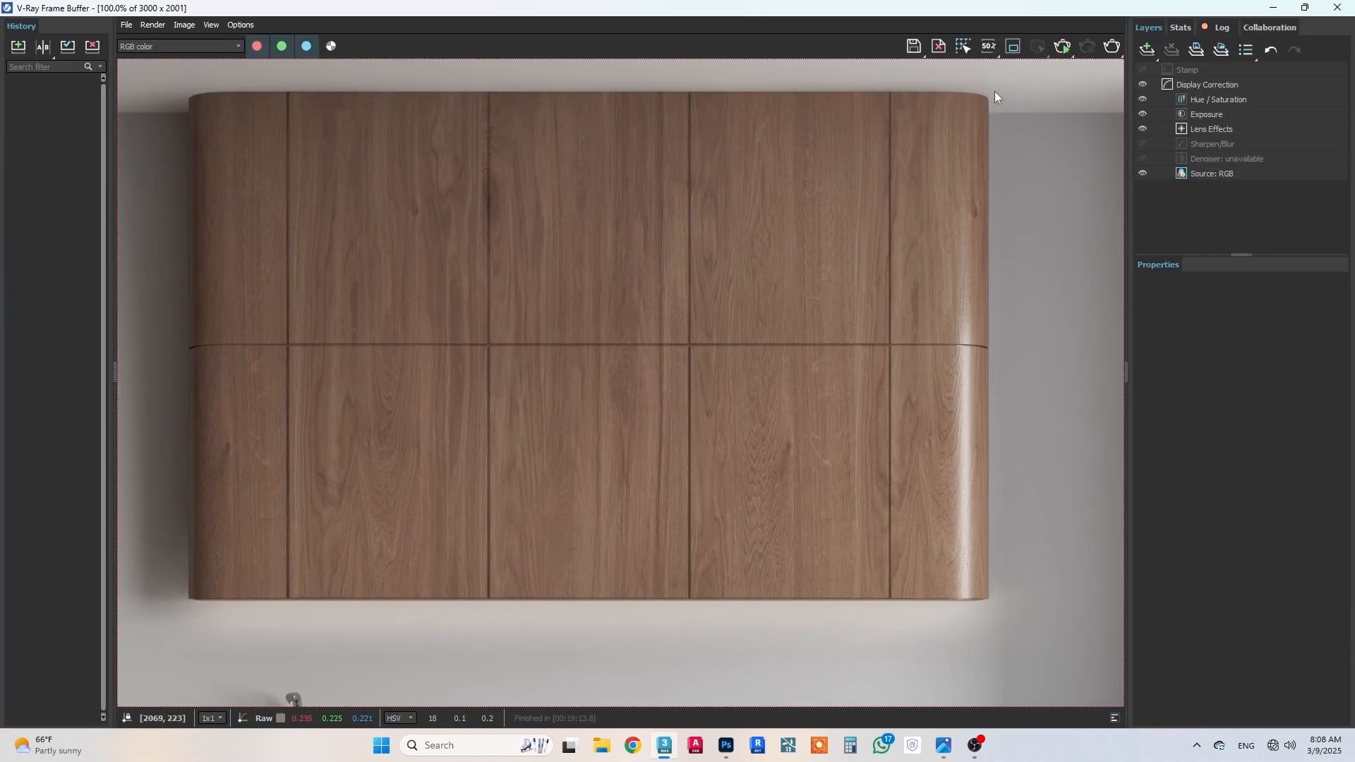
pyautogui.click(1007, 47)
pyautogui.moveTo(991, 99); pyautogui.dragTo(583, 605)
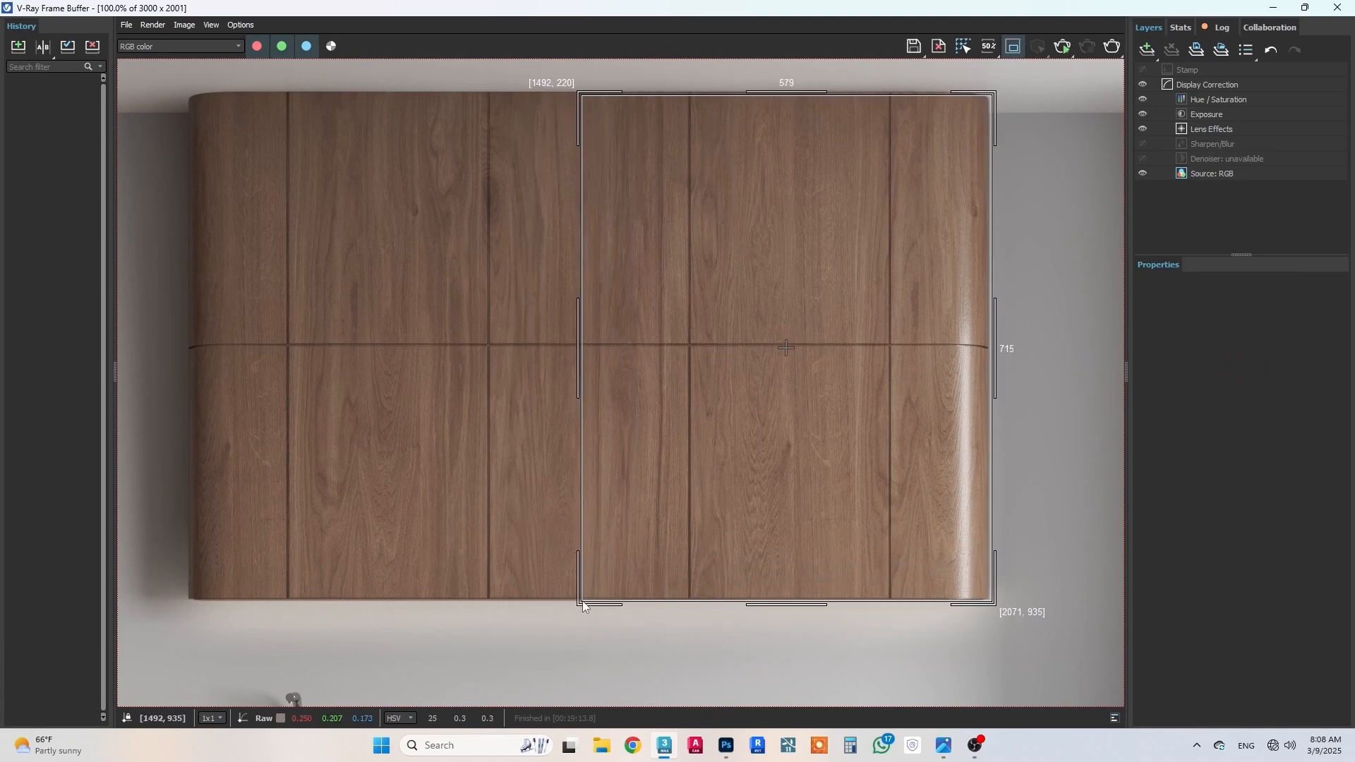
pyautogui.hotkey('shift', 'q')
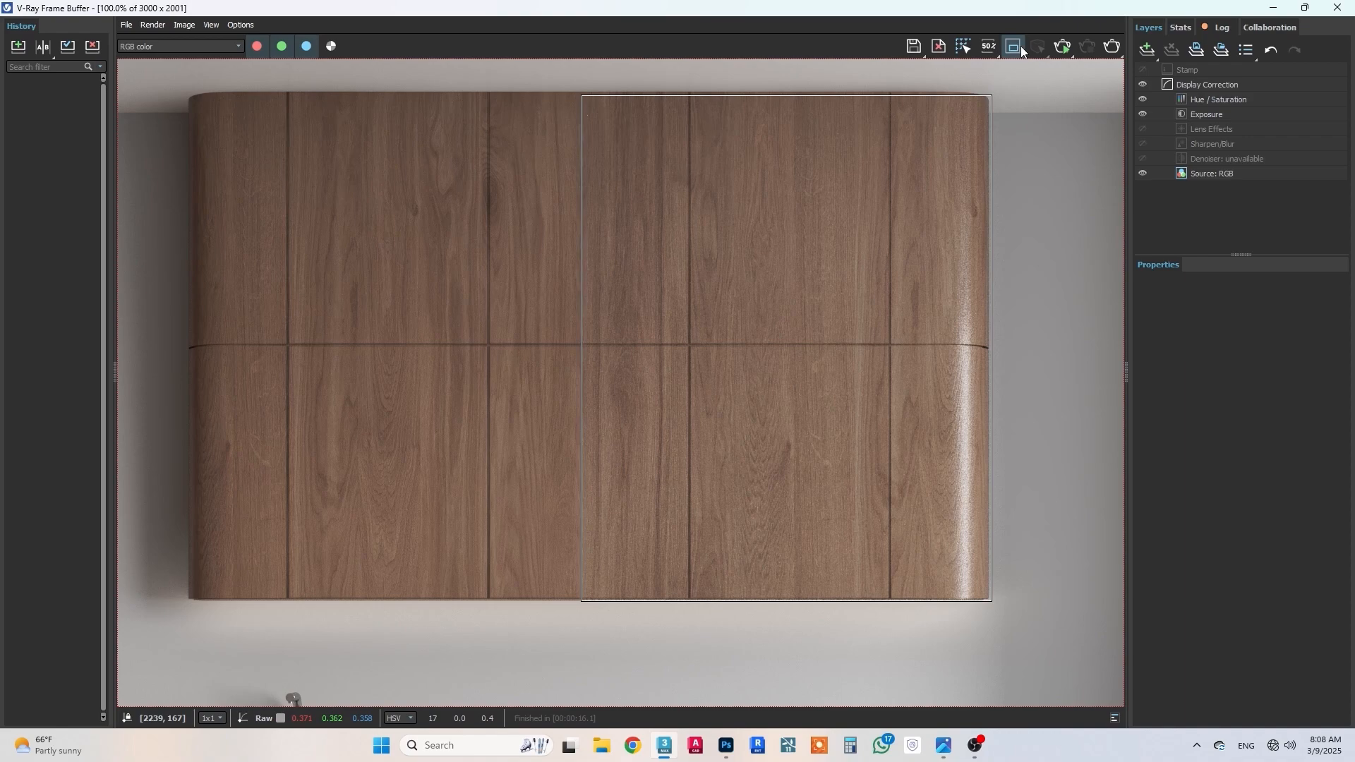
# Step: Return to the wood material in the Slate Material Editor and set its reflection glossiness to 0.8
pyautogui.click(1273, 9)
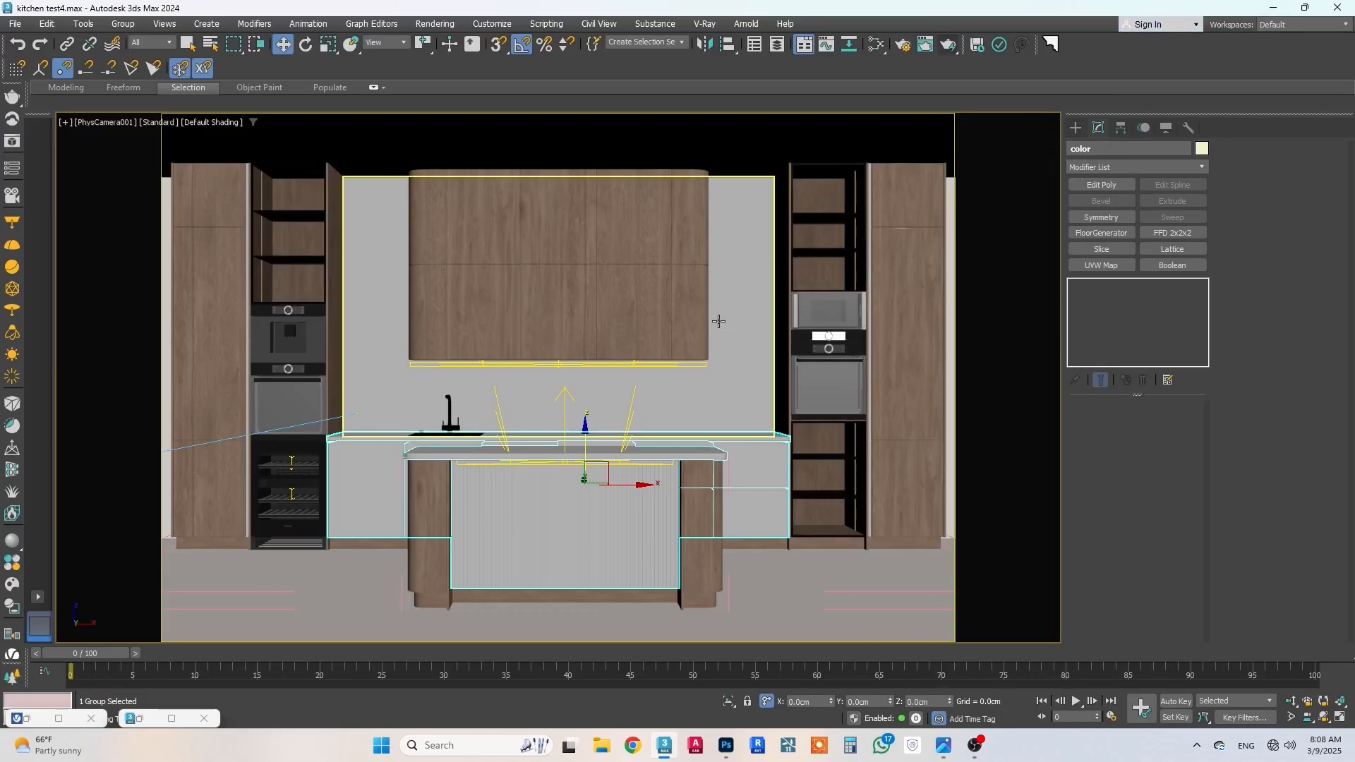
pyautogui.press('m')
pyautogui.click(1306, 241)
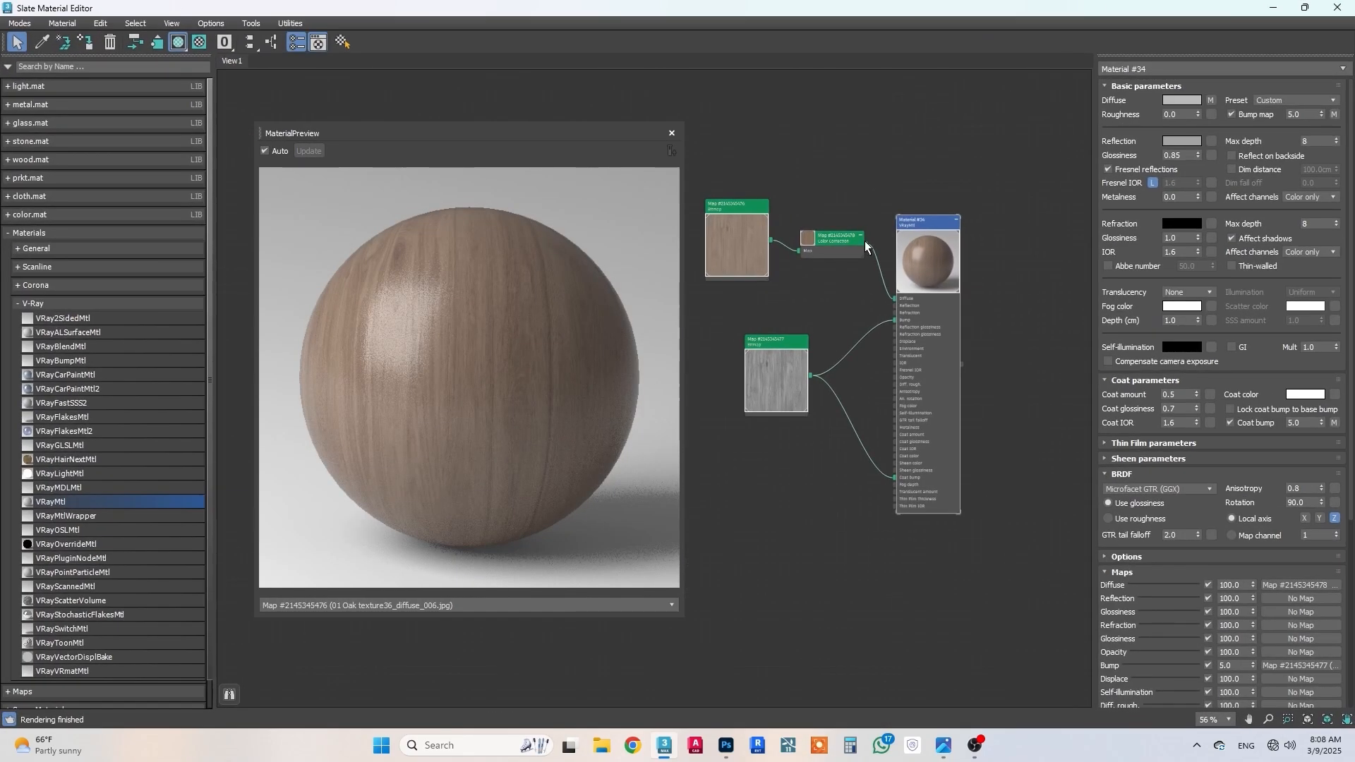
pyautogui.scroll(3, 918, 234)
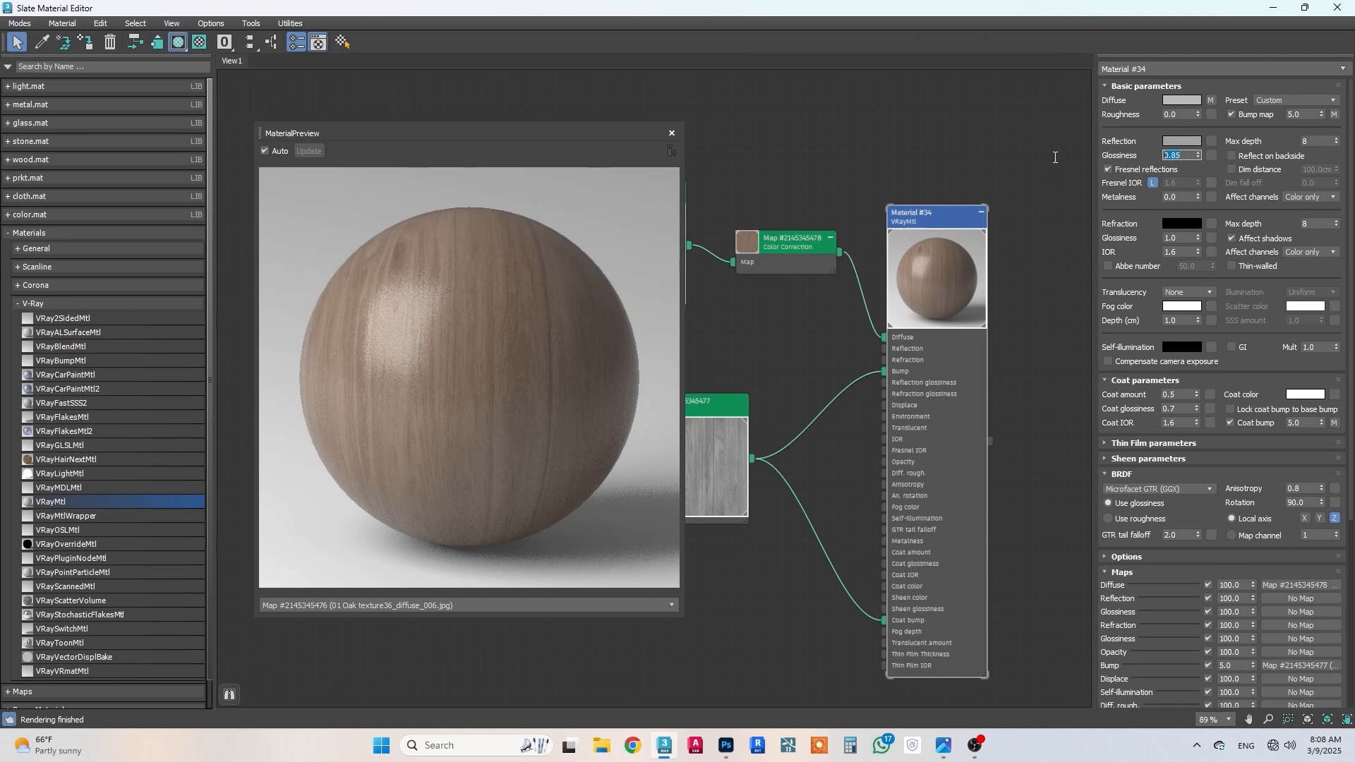
pyautogui.write('.8')
pyautogui.moveTo(962, 169); pyautogui.dragTo(1058, 166, button='middle')
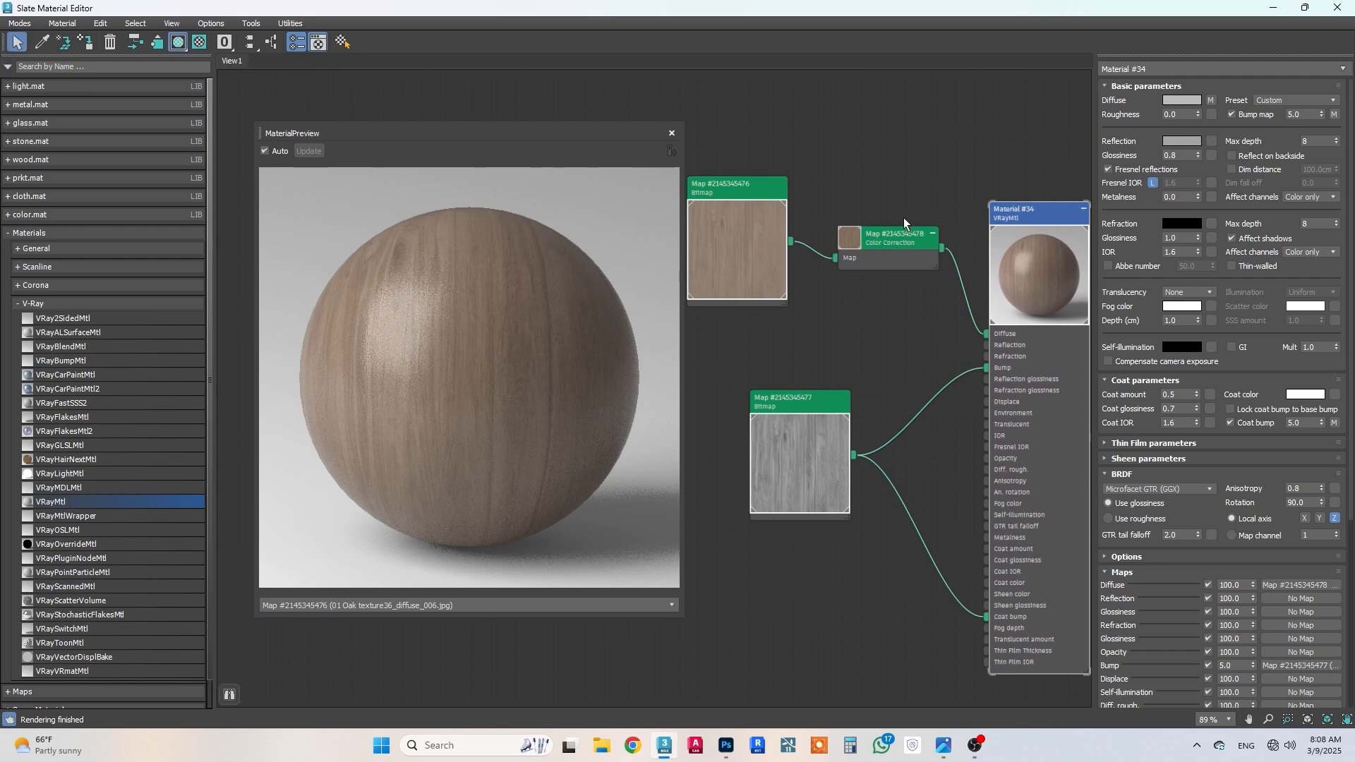
# Step: Set the RGB gamma/contrast of the wood texture's Color Correction map to 0.9
pyautogui.doubleClick(898, 235)
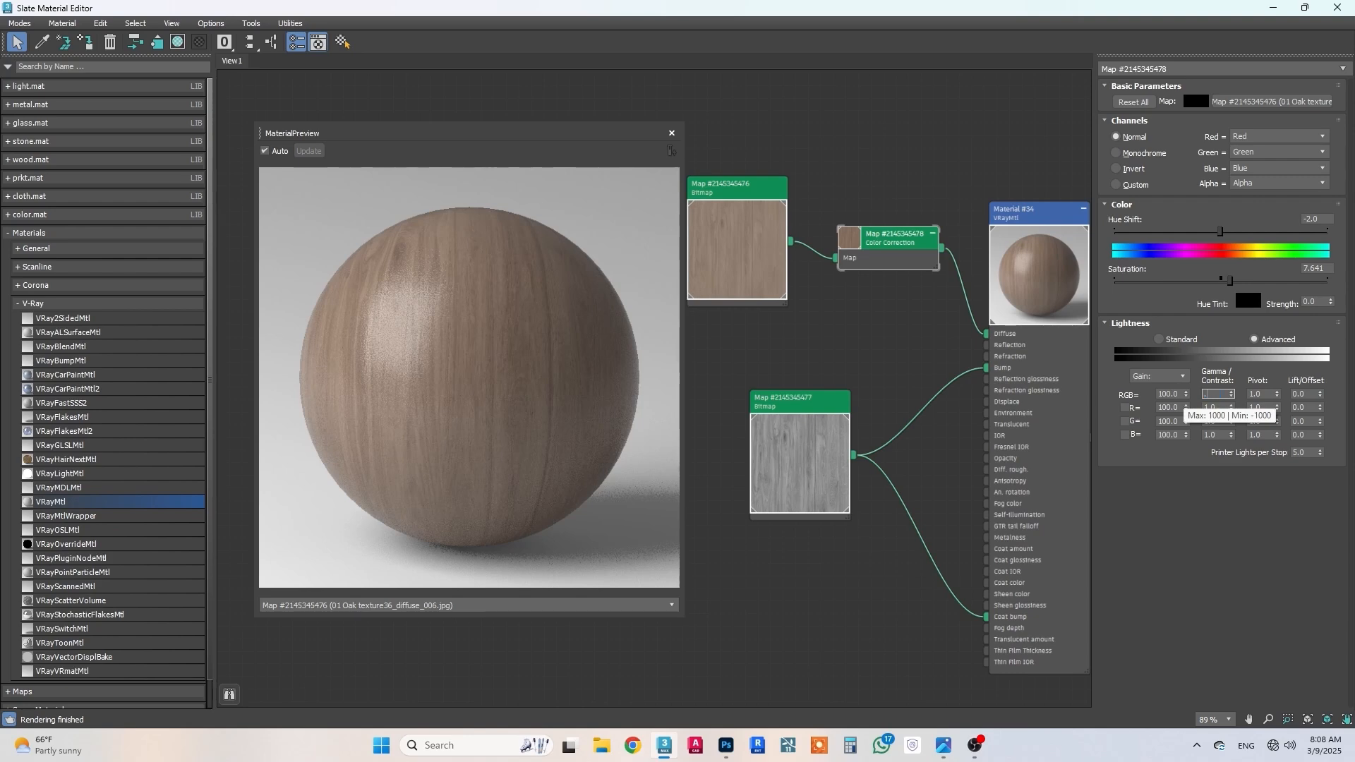
pyautogui.write('0.9')
pyautogui.press('Return')
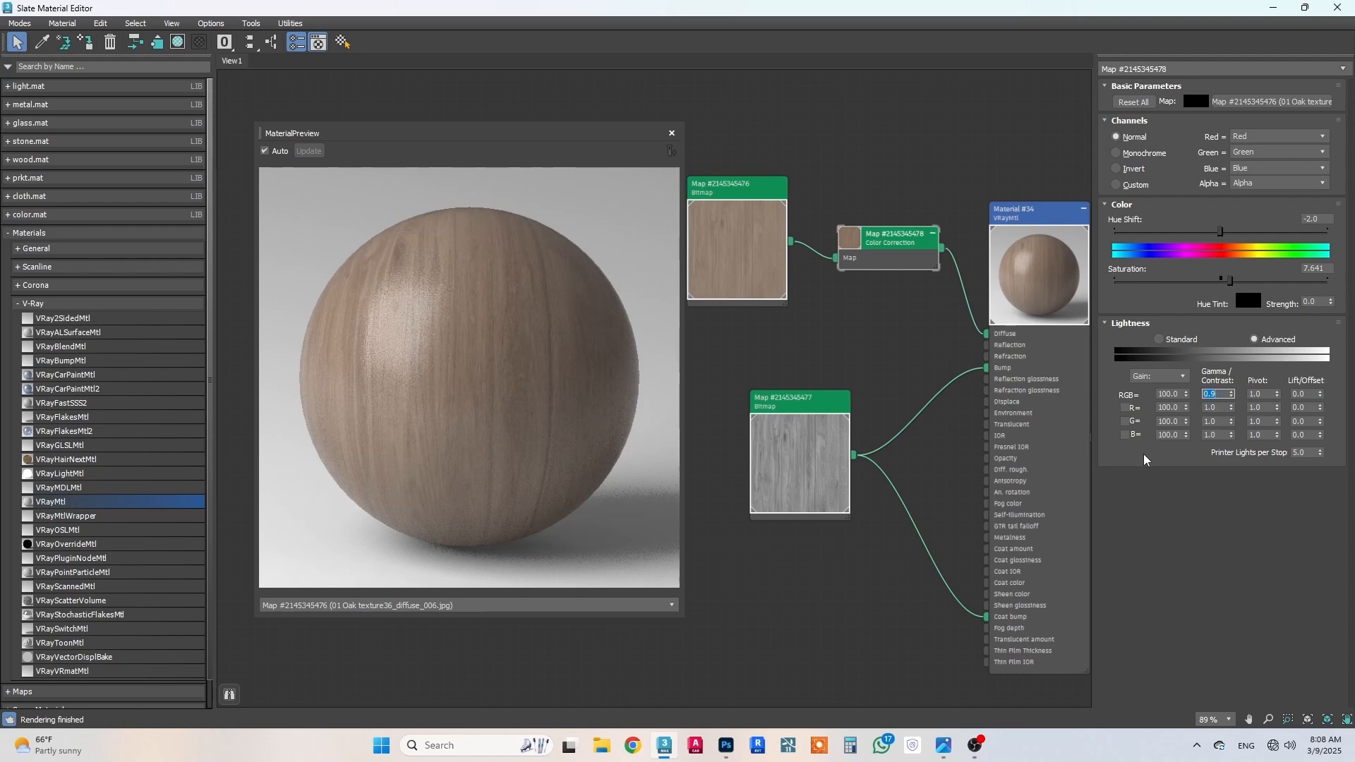
# Step: Render the upper cabinet region again and inspect the adjusted wood against the rest of the kitchen
pyautogui.click(1274, 9)
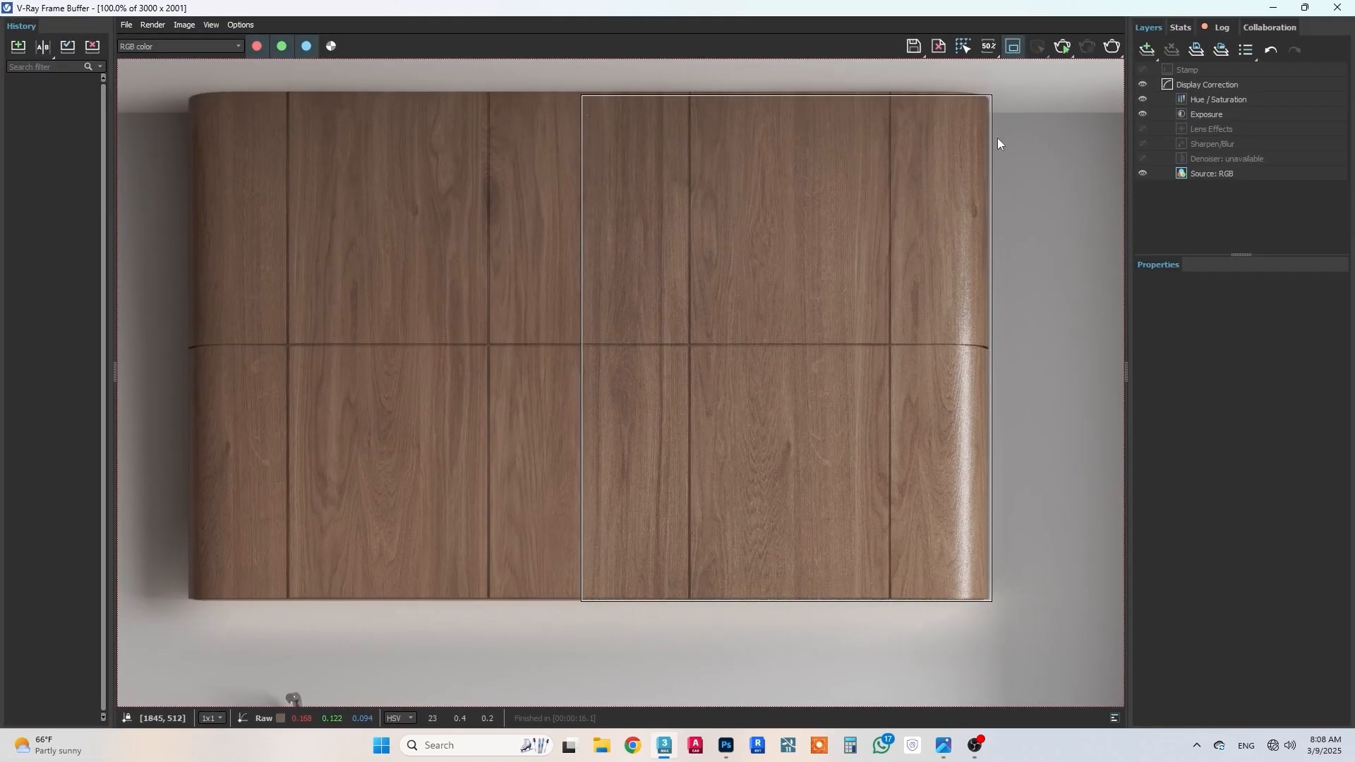
pyautogui.click(1109, 46)
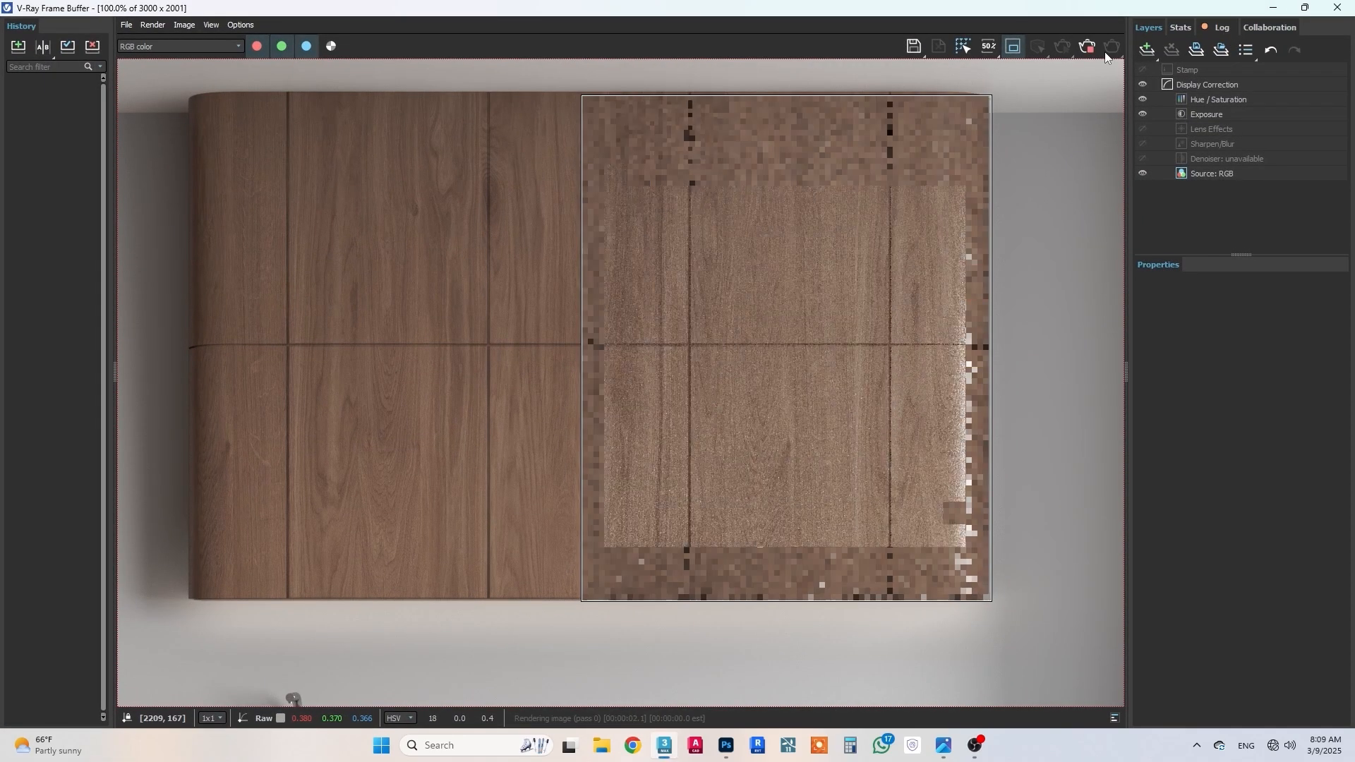
pyautogui.moveTo(722, 228); pyautogui.dragTo(722, 217, button='middle')
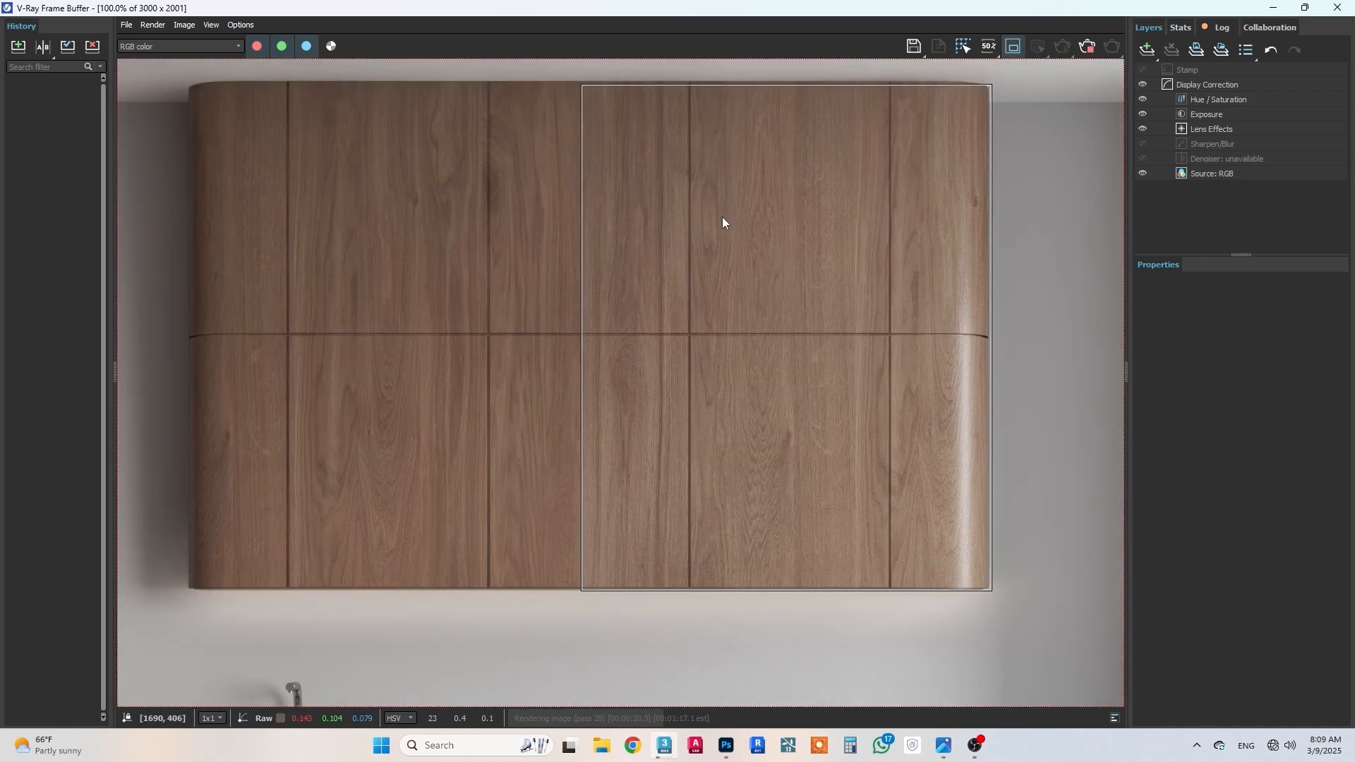
pyautogui.moveTo(744, 340); pyautogui.dragTo(771, 243, button='middle')
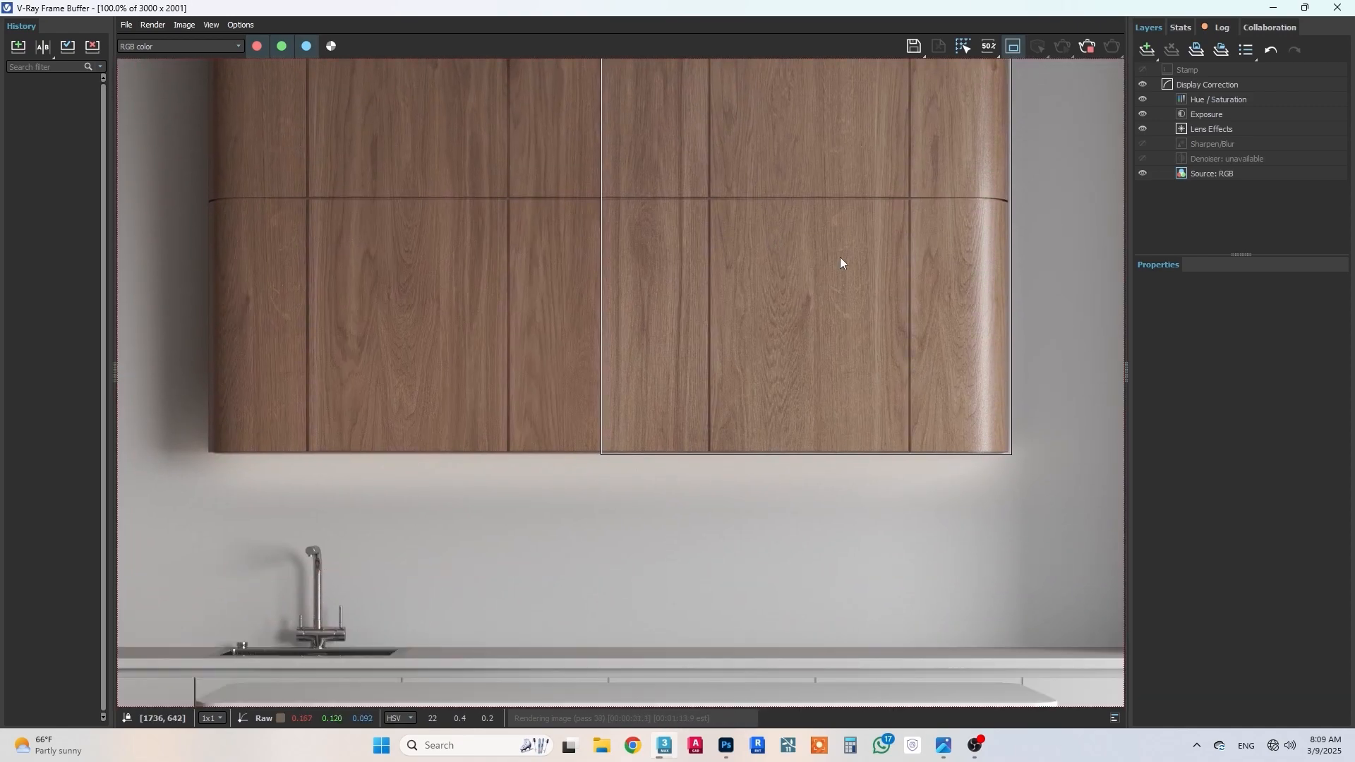
pyautogui.scroll(1, 970, 282)
pyautogui.moveTo(976, 286); pyautogui.dragTo(869, 362, button='middle')
pyautogui.scroll(-2, 961, 357)
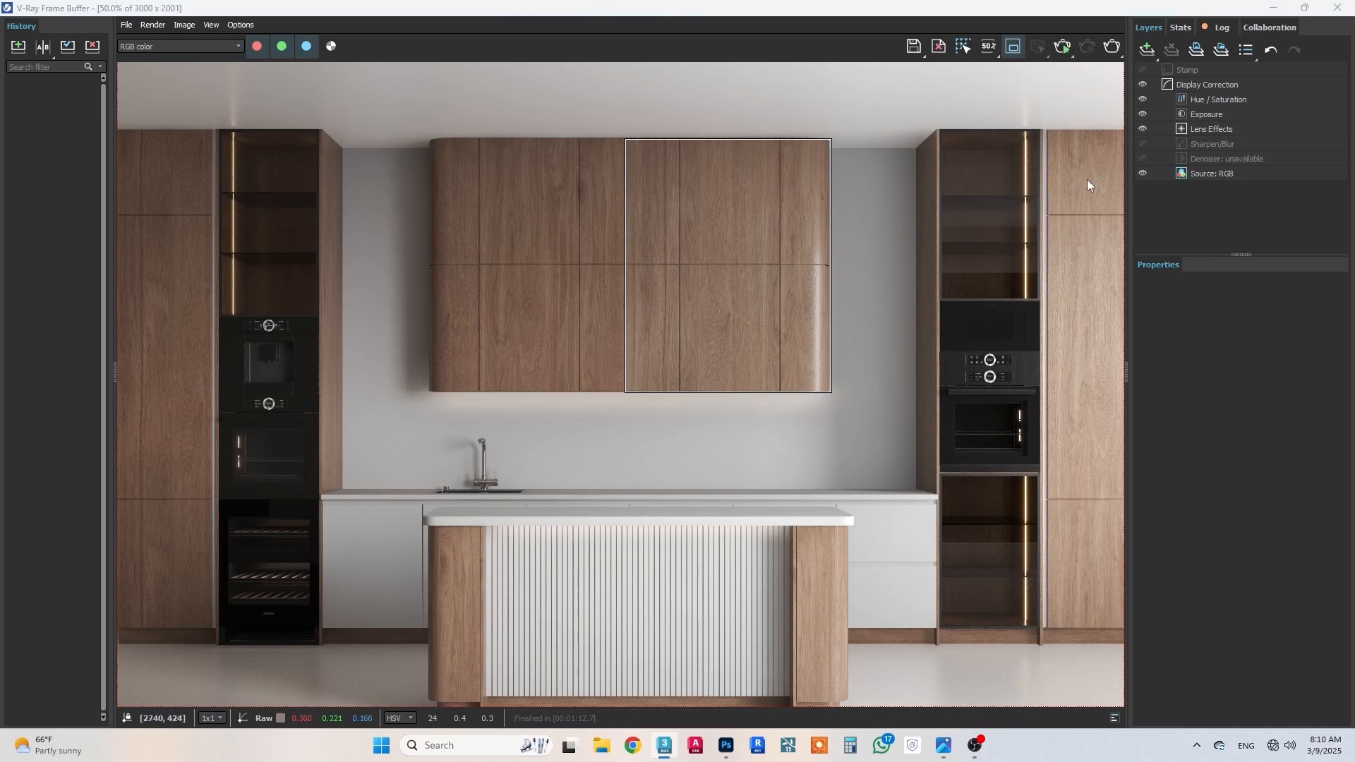
# Step: Turn off the render region, return to the maximized Slate Material Editor and close the wood material's preview window
pyautogui.click(1013, 46)
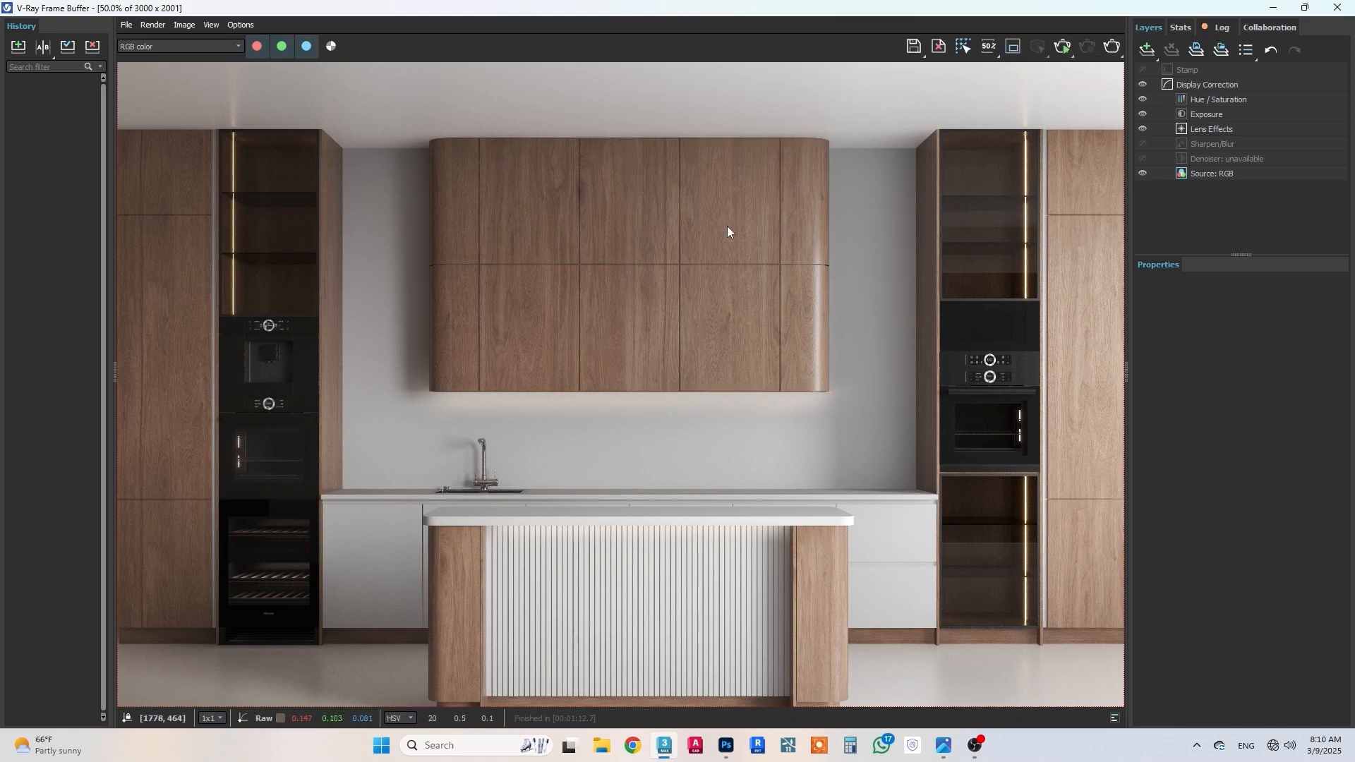
pyautogui.scroll(1, 727, 225)
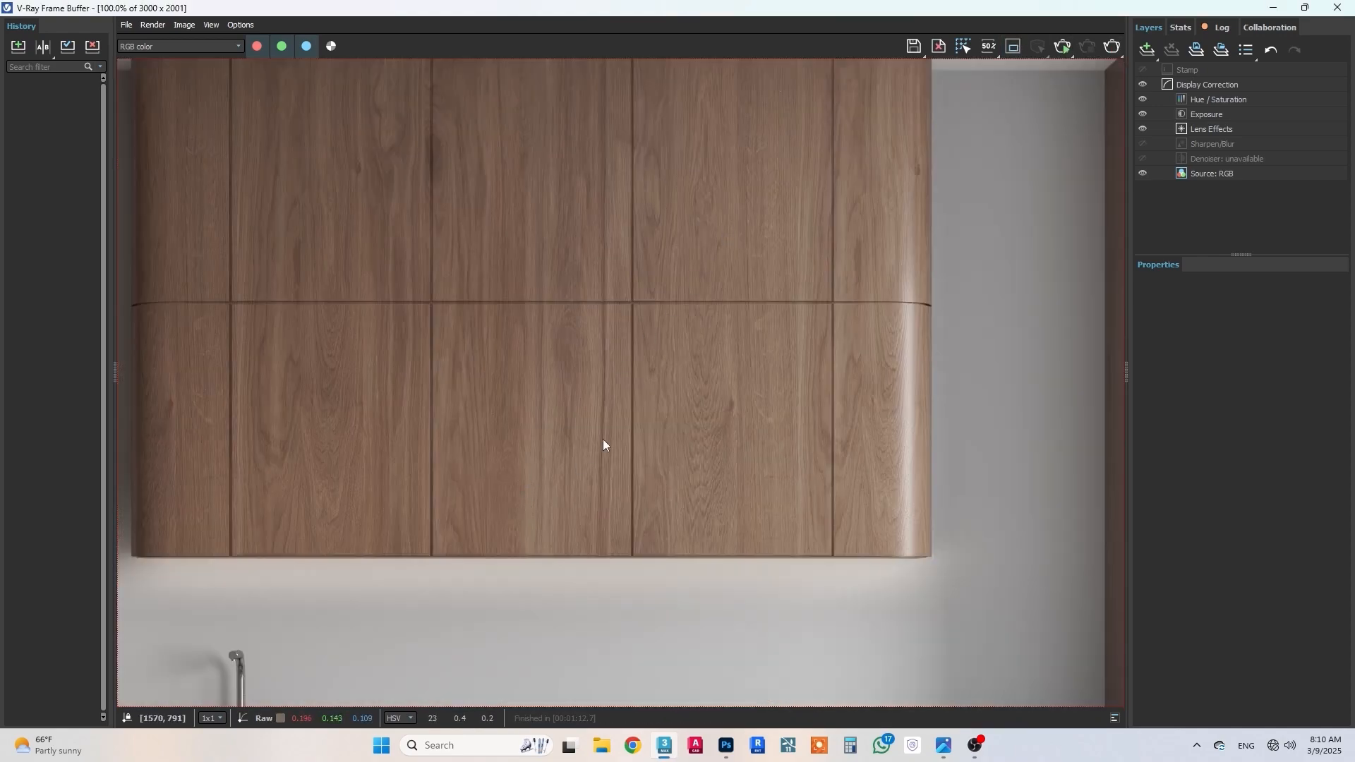
pyautogui.click(1274, 7)
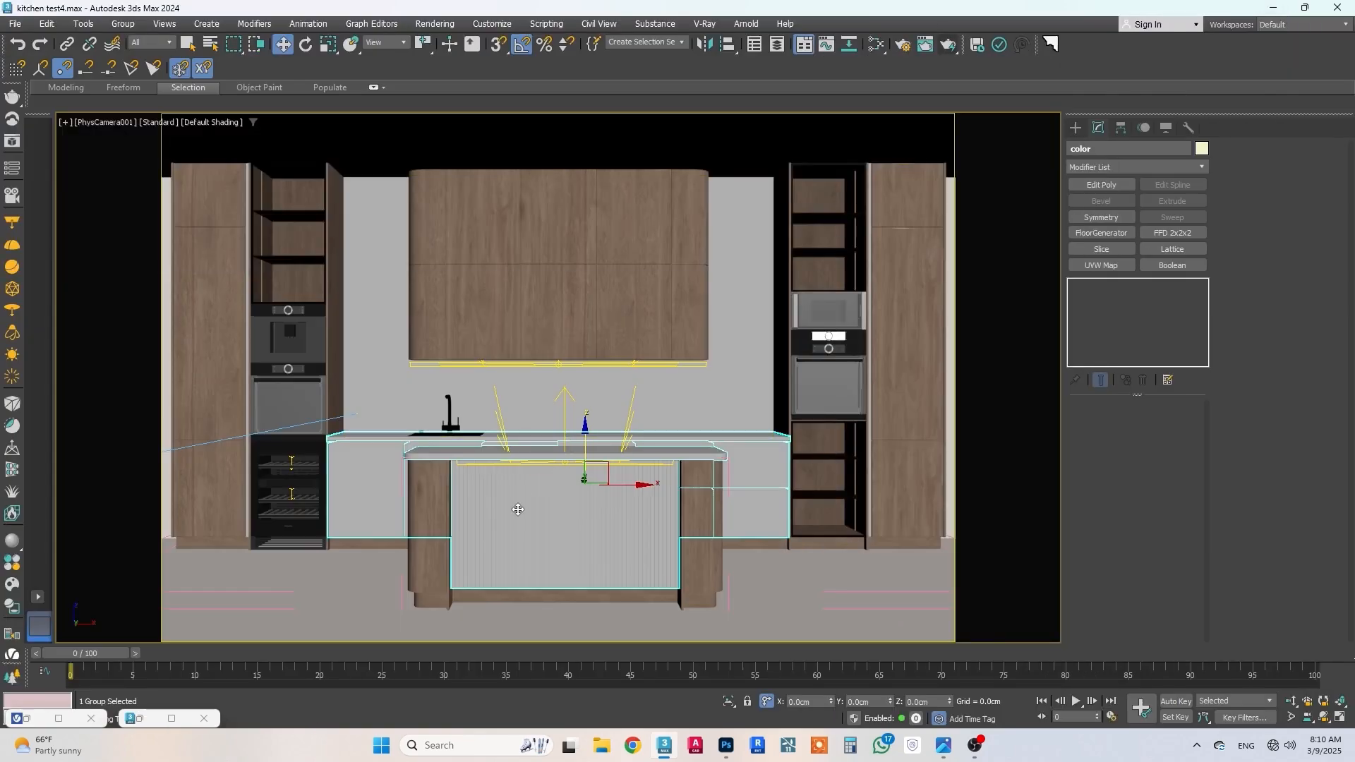
pyautogui.press('m')
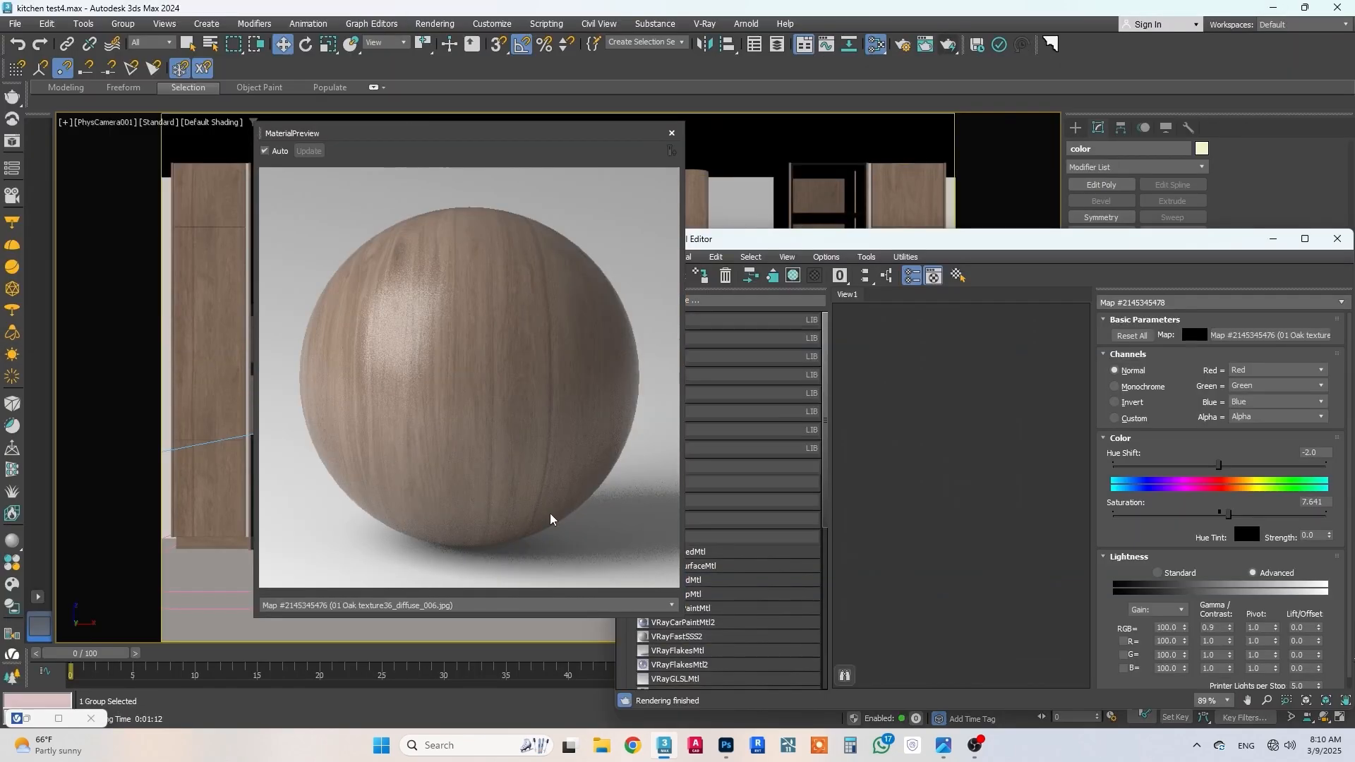
pyautogui.click(1311, 234)
pyautogui.click(676, 136)
# Step: Clear space above the wood material's nodes and add a new VRayMtl there
pyautogui.scroll(-5, 635, 348)
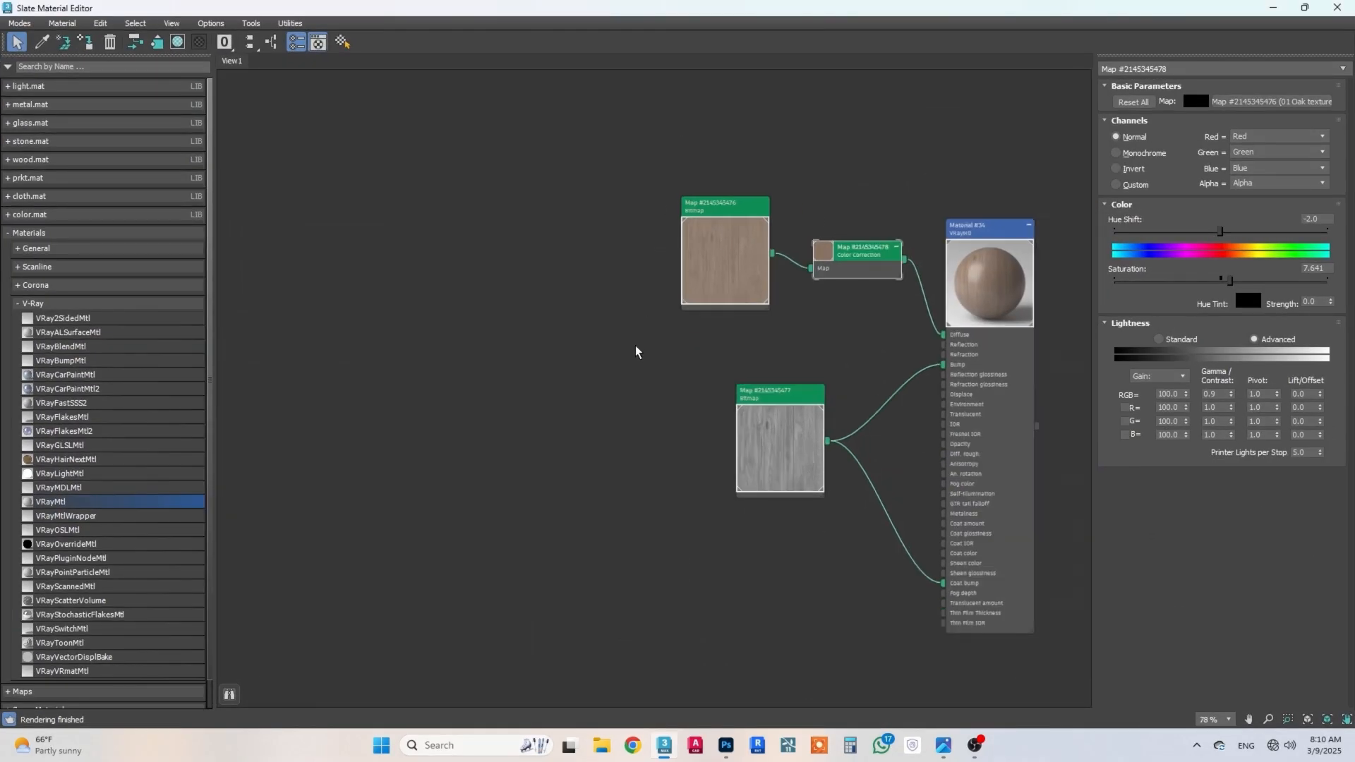
pyautogui.moveTo(792, 228); pyautogui.dragTo(808, 614, button='middle')
pyautogui.scroll(3, 755, 300)
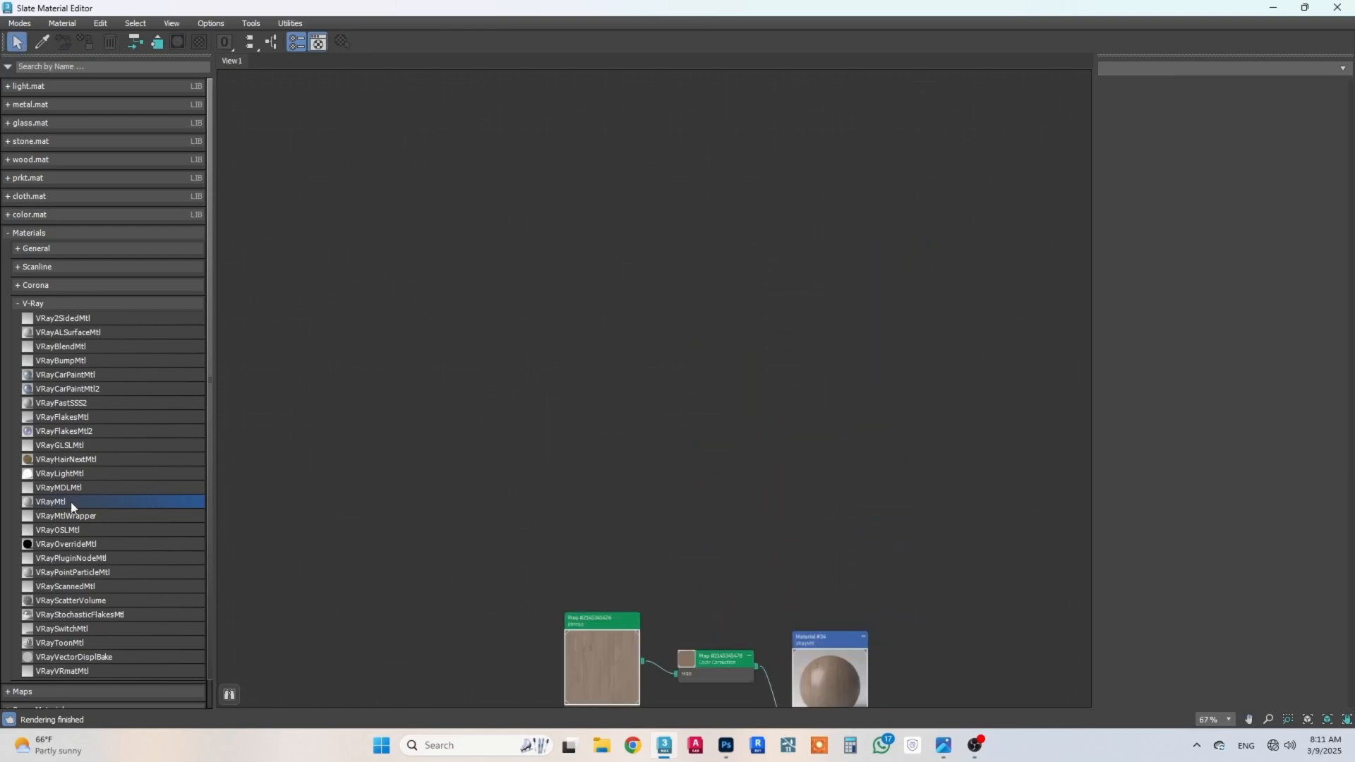
pyautogui.moveTo(755, 300); pyautogui.dragTo(814, 262)
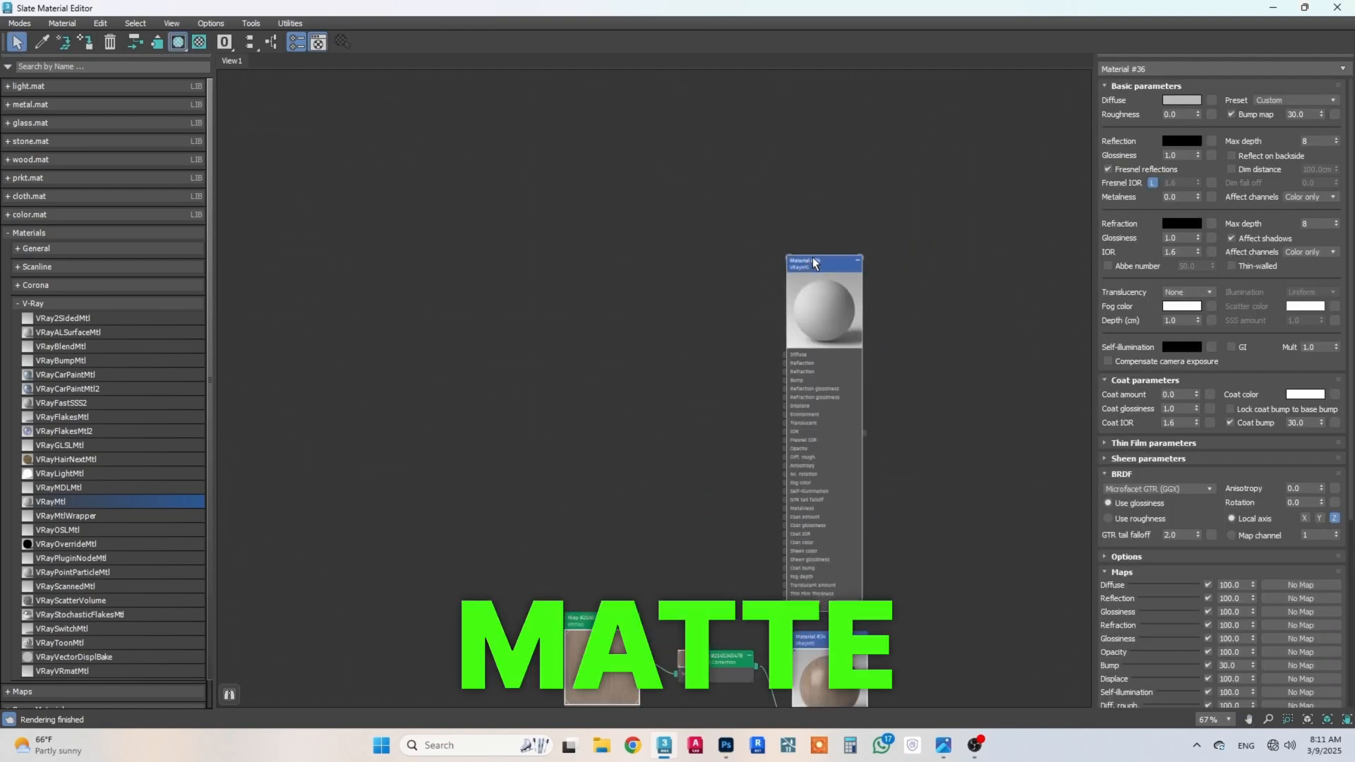
# Step: Open a preview window for the new VRayMtl and place it in the empty area beside the node
pyautogui.rightClick(815, 328)
pyautogui.click(857, 100)
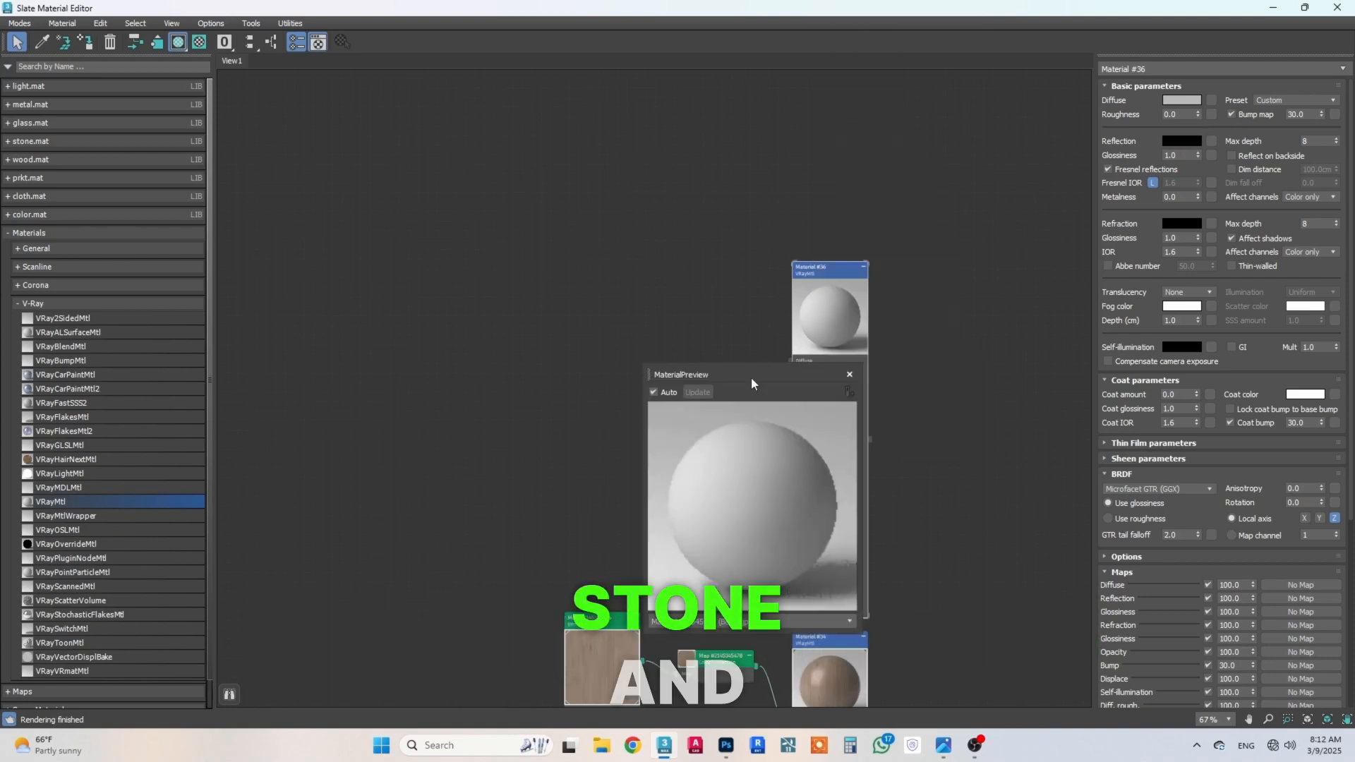
pyautogui.moveTo(751, 377); pyautogui.dragTo(380, 323)
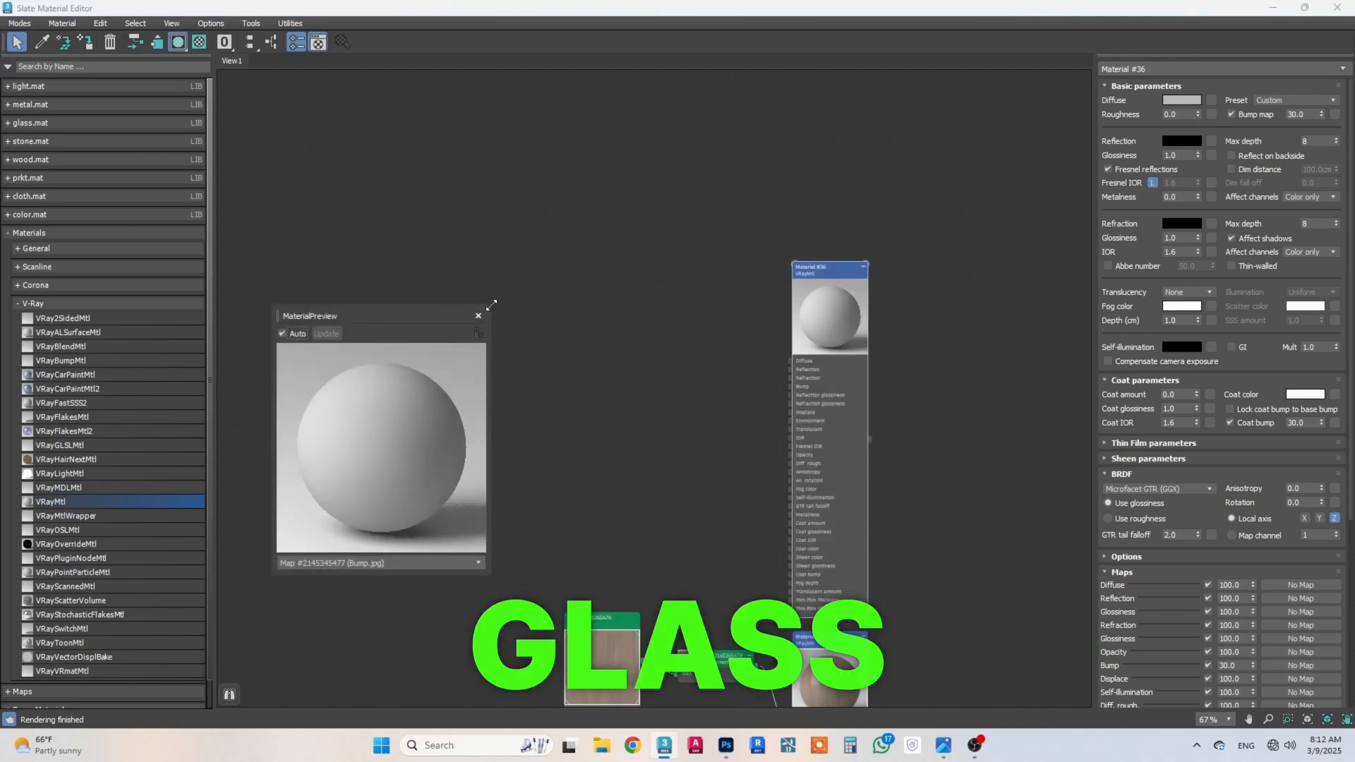
# Step: Enlarge the new material's preview window and set the diffuse color to RGB 199, 191, 183
pyautogui.moveTo(489, 306); pyautogui.dragTo(699, 158)
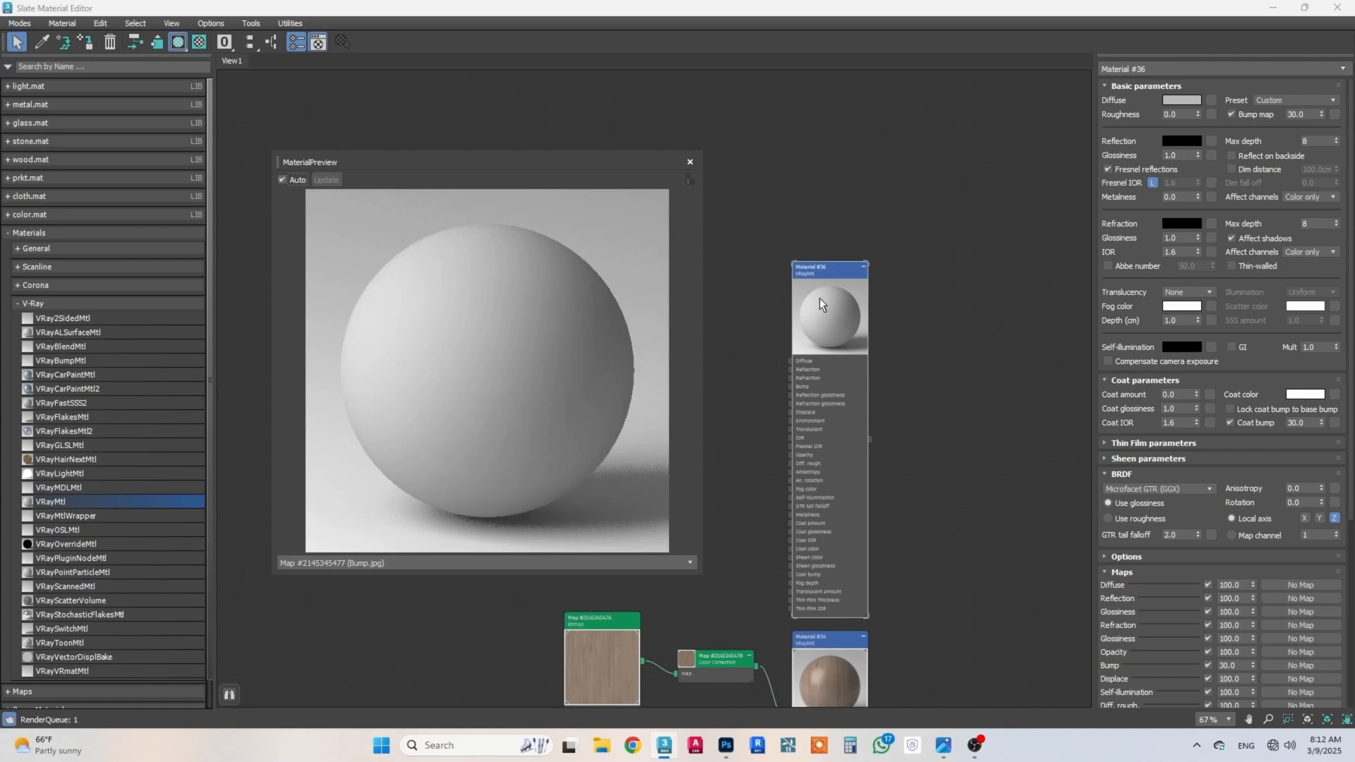
pyautogui.click(1189, 103)
pyautogui.press('Tab')
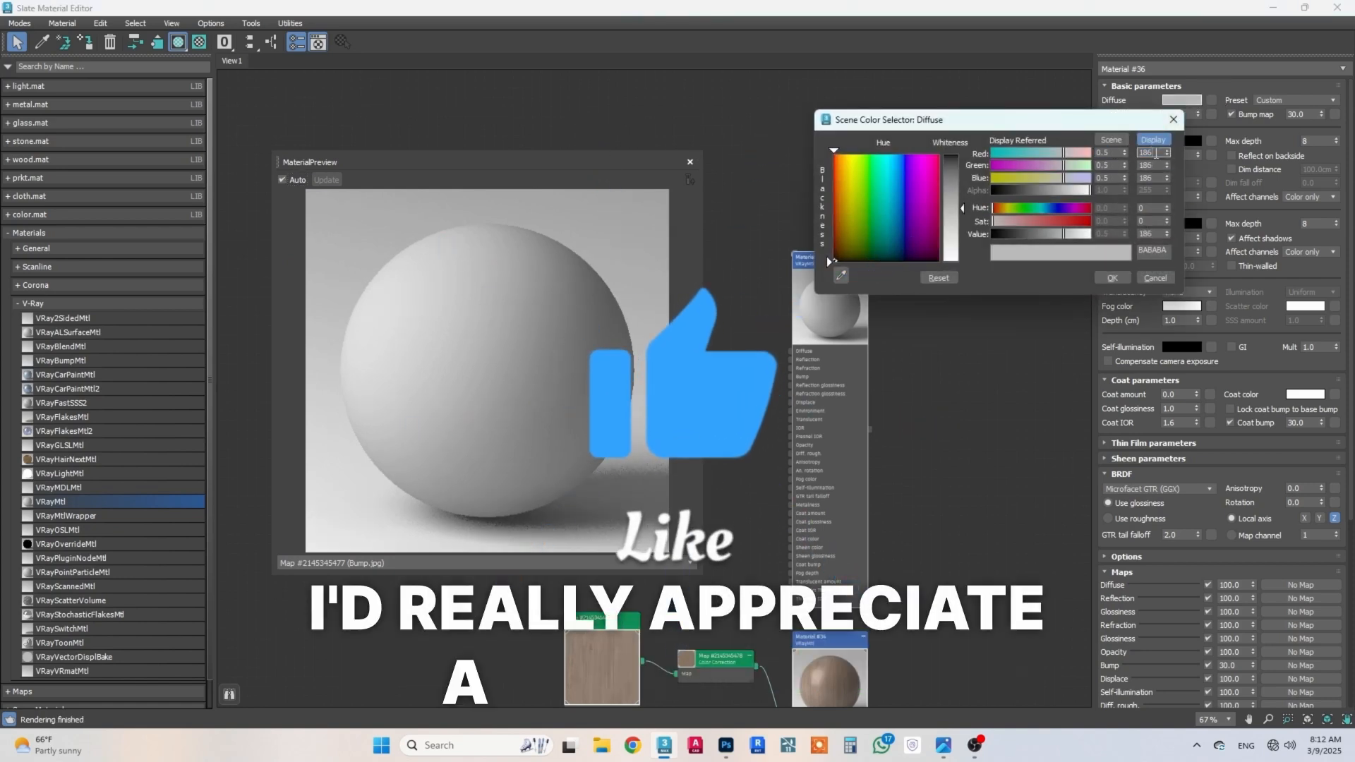
pyautogui.write('199')
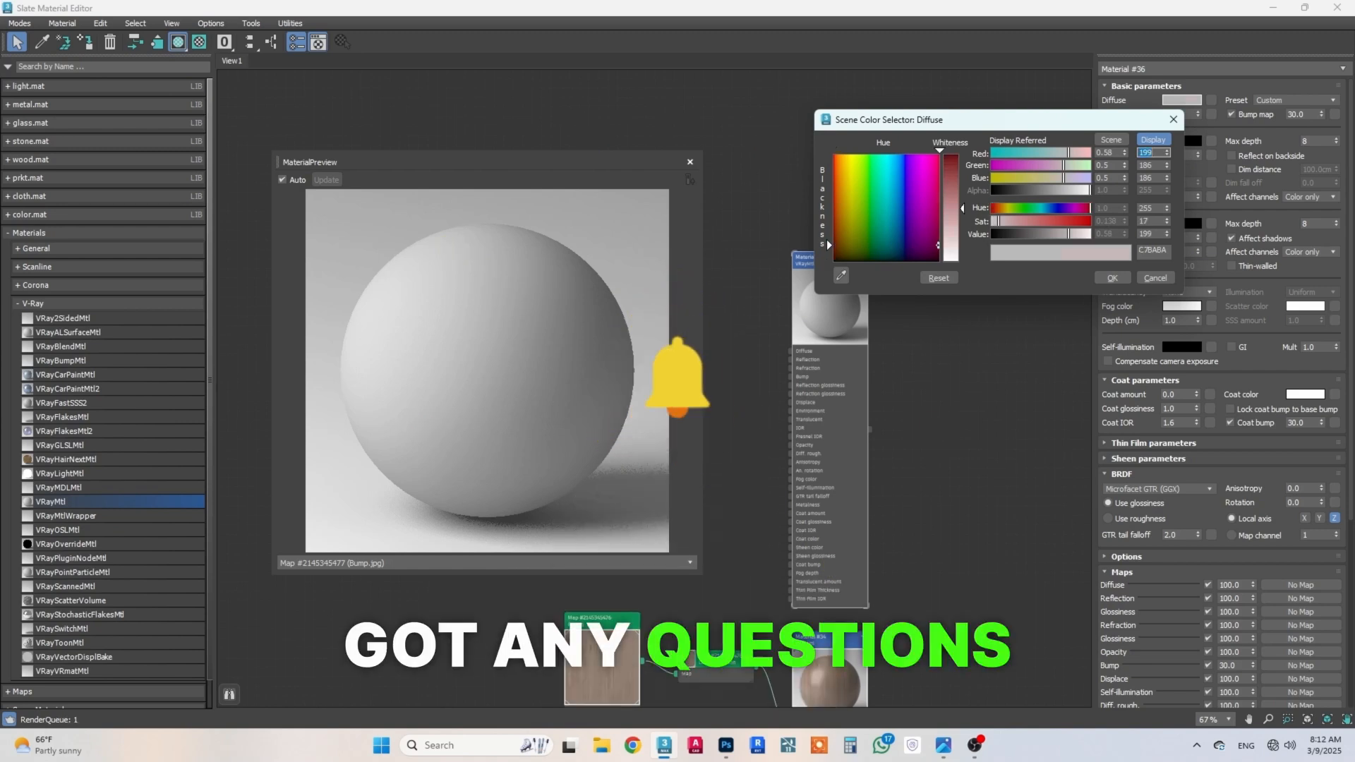
pyautogui.press('Tab')
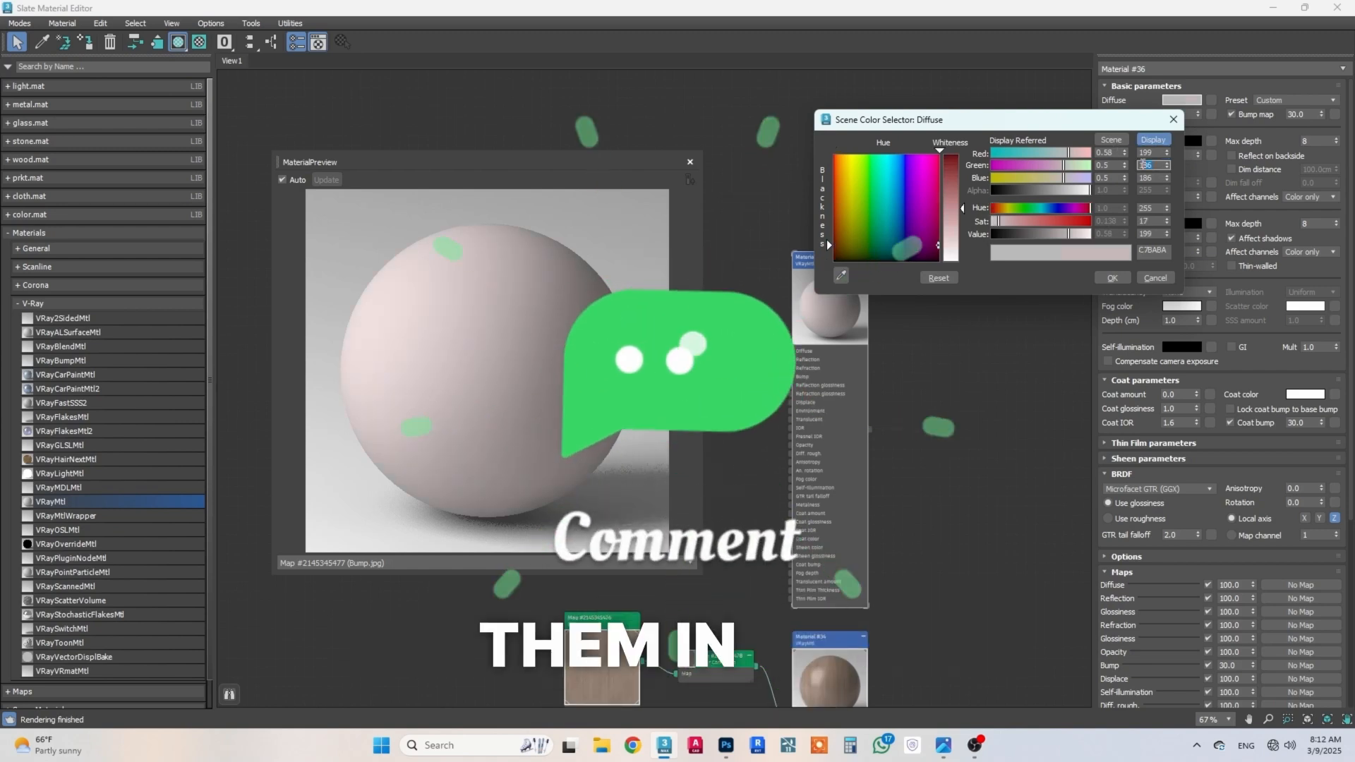
pyautogui.write('191')
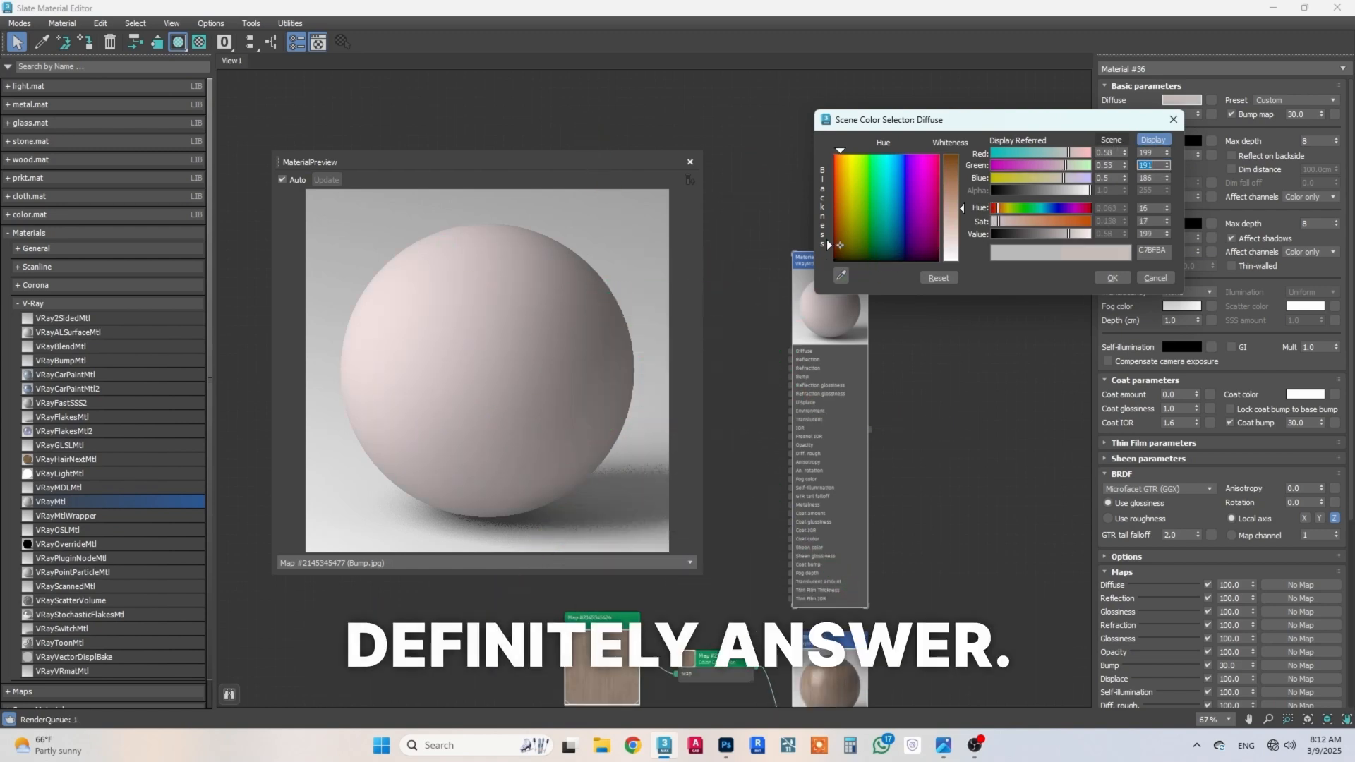
pyautogui.press('Return')
pyautogui.press('Tab')
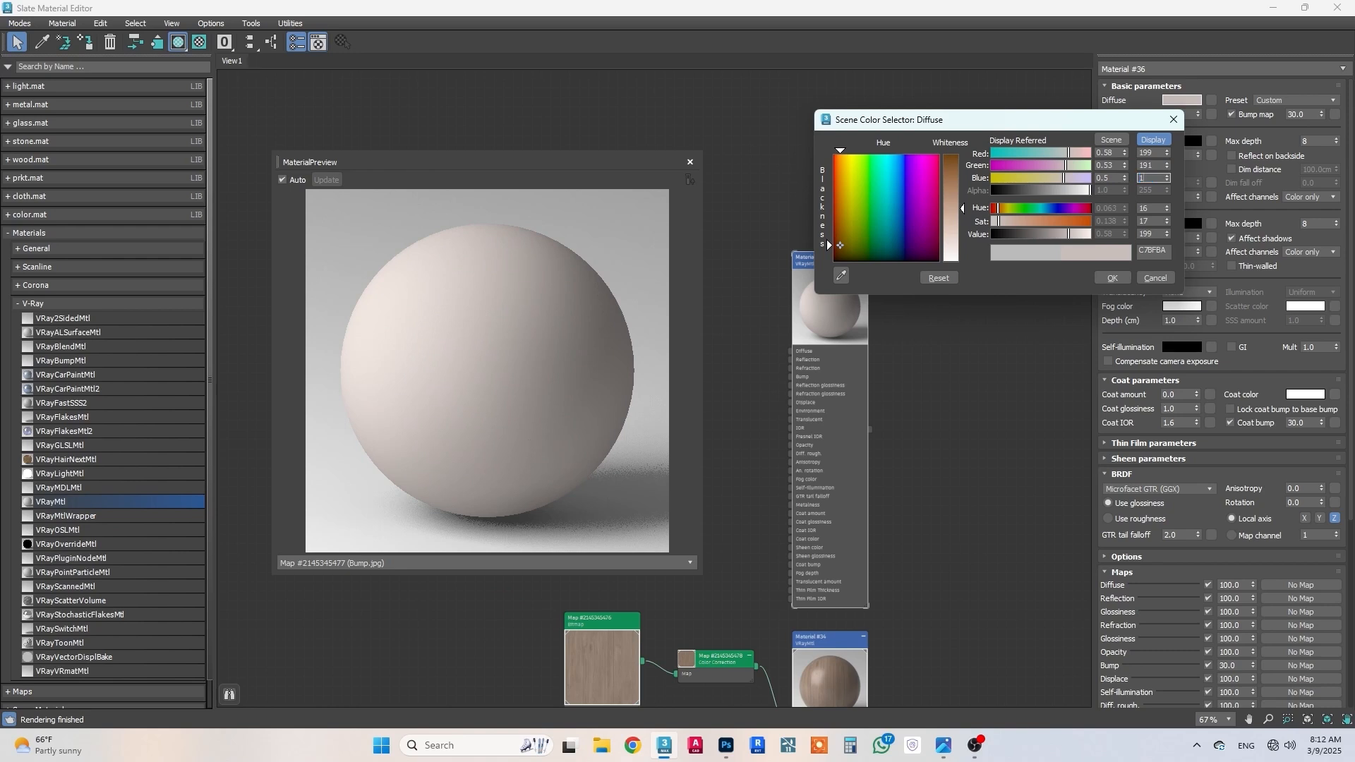
pyautogui.write('183')
pyautogui.press('Return')
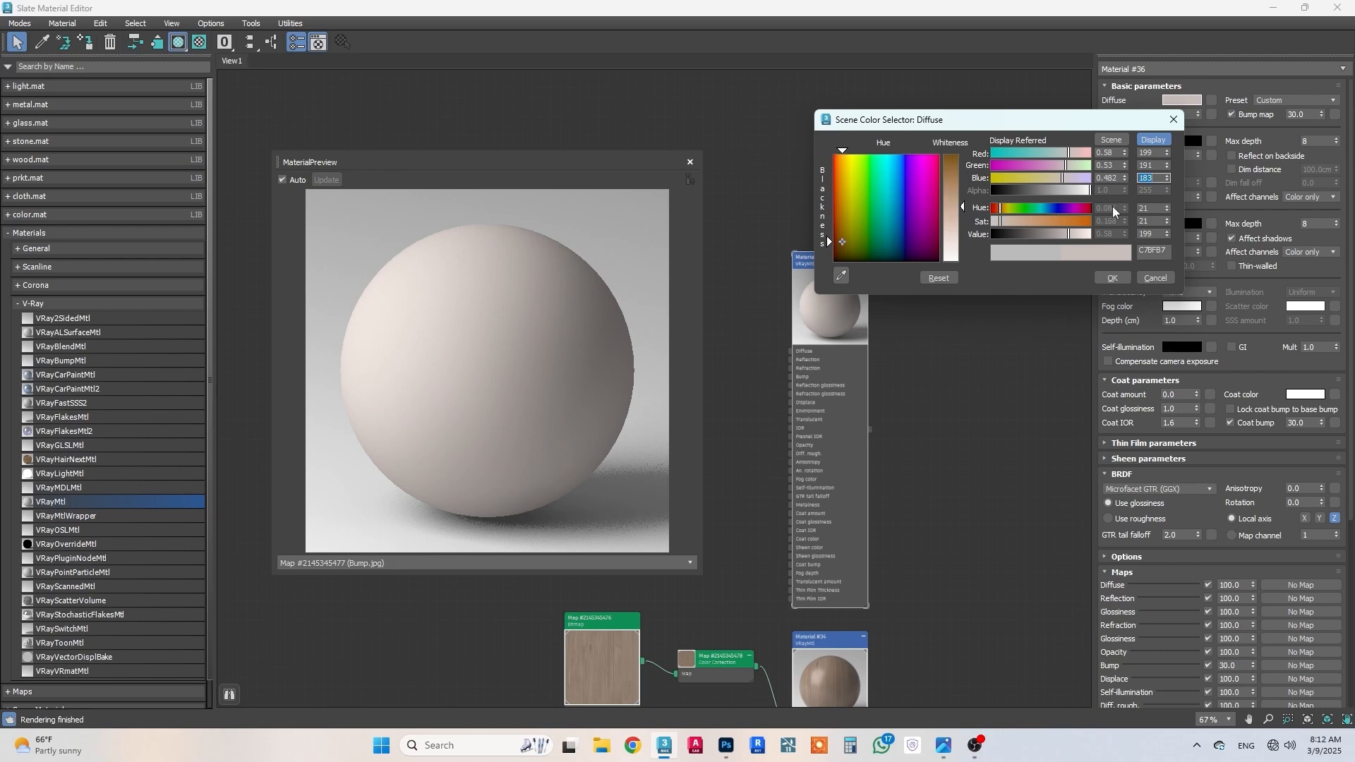
pyautogui.click(1112, 277)
# Step: Give the material a light grey reflection color of value 178 and a reflection glossiness of 0.8
pyautogui.click(1178, 142)
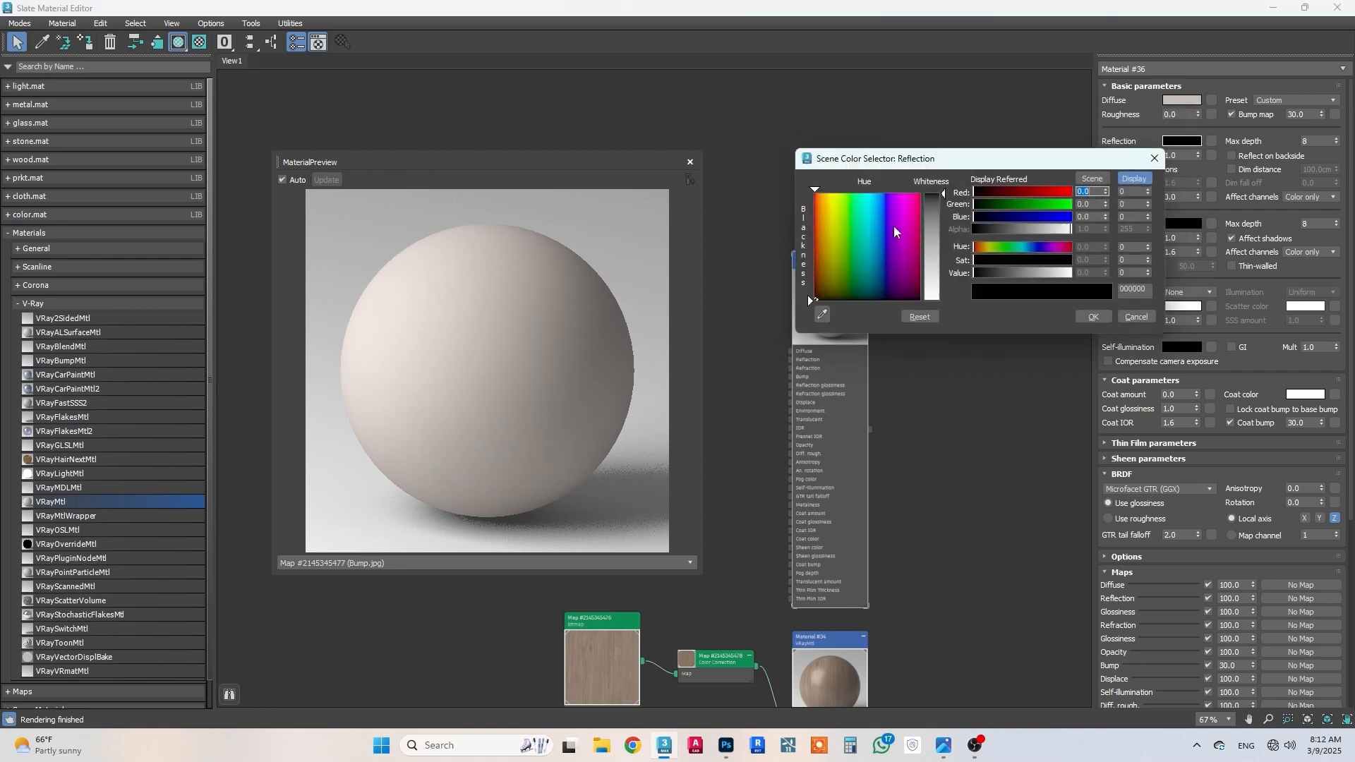
pyautogui.click(933, 242)
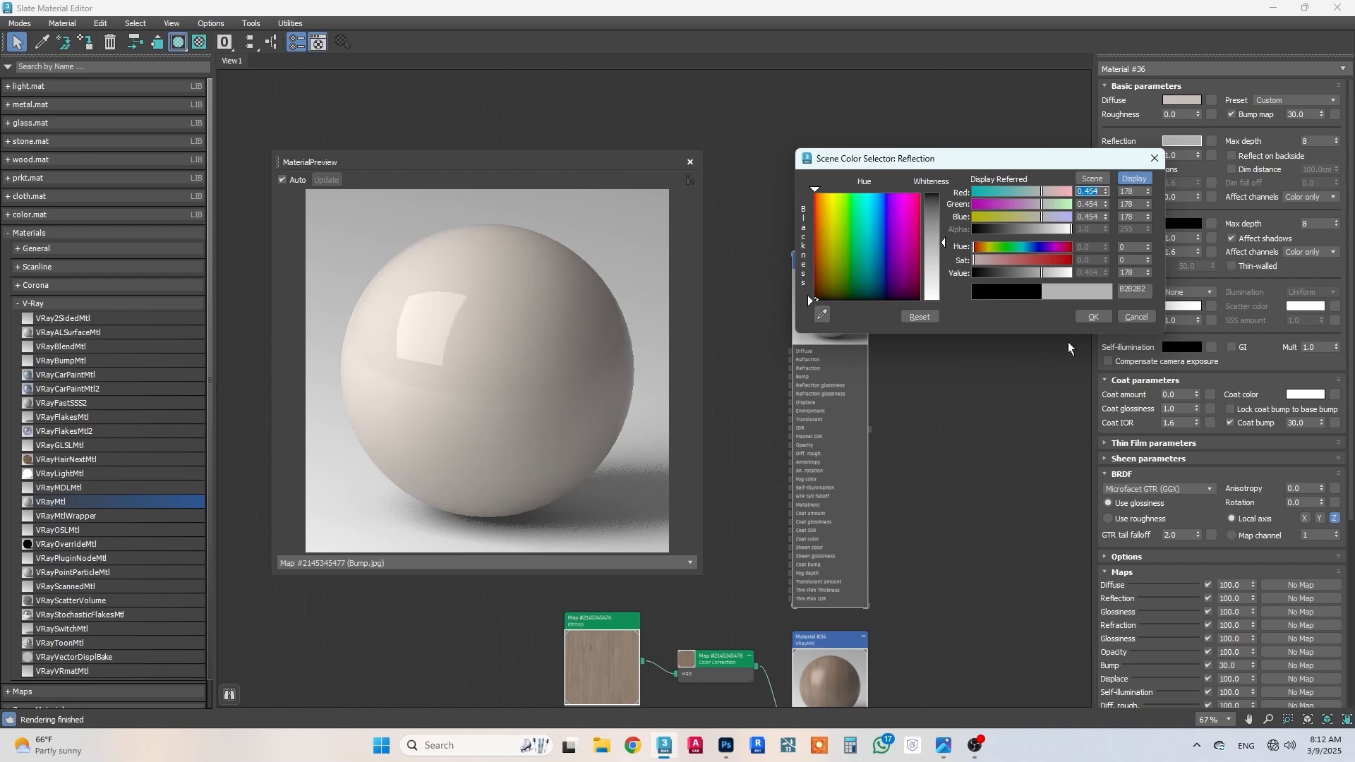
pyautogui.click(1092, 318)
pyautogui.click(1175, 155)
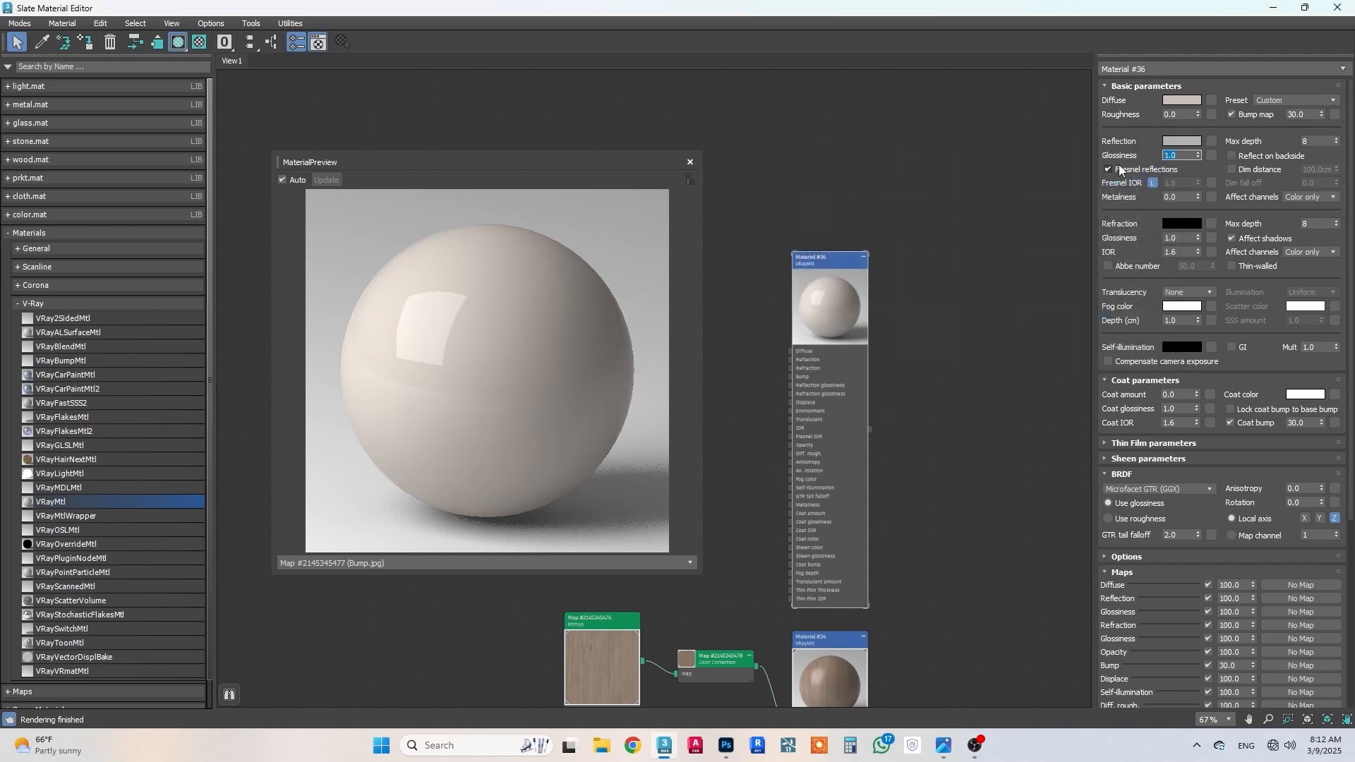
pyautogui.write('.8')
pyautogui.press('Return')
# Step: Unlock the Fresnel IOR and set it to 1.5, and set the diffuse roughness to 0.3
pyautogui.scroll(-3, 1136, 229)
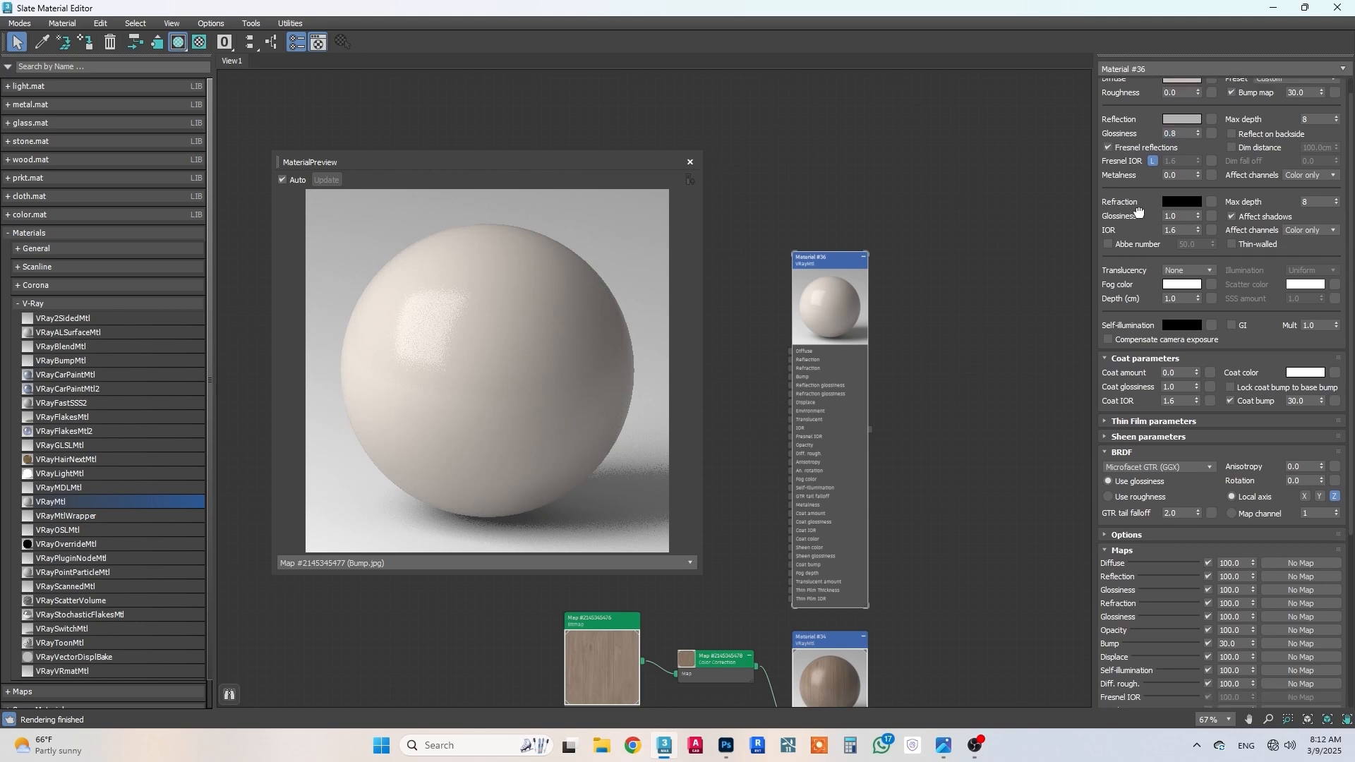
pyautogui.click(1152, 161)
pyautogui.write('1.')
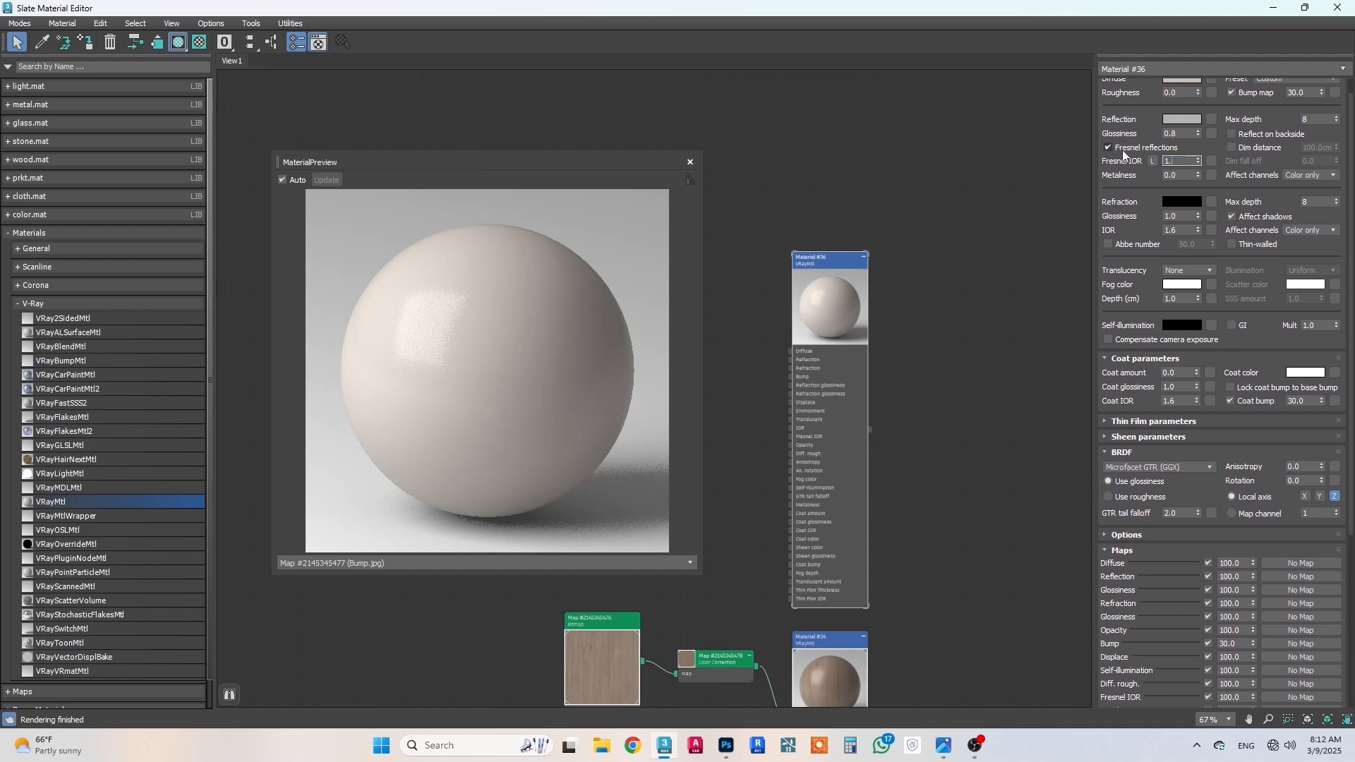
pyautogui.write('5')
pyautogui.press('Return')
pyautogui.scroll(1, 1179, 118)
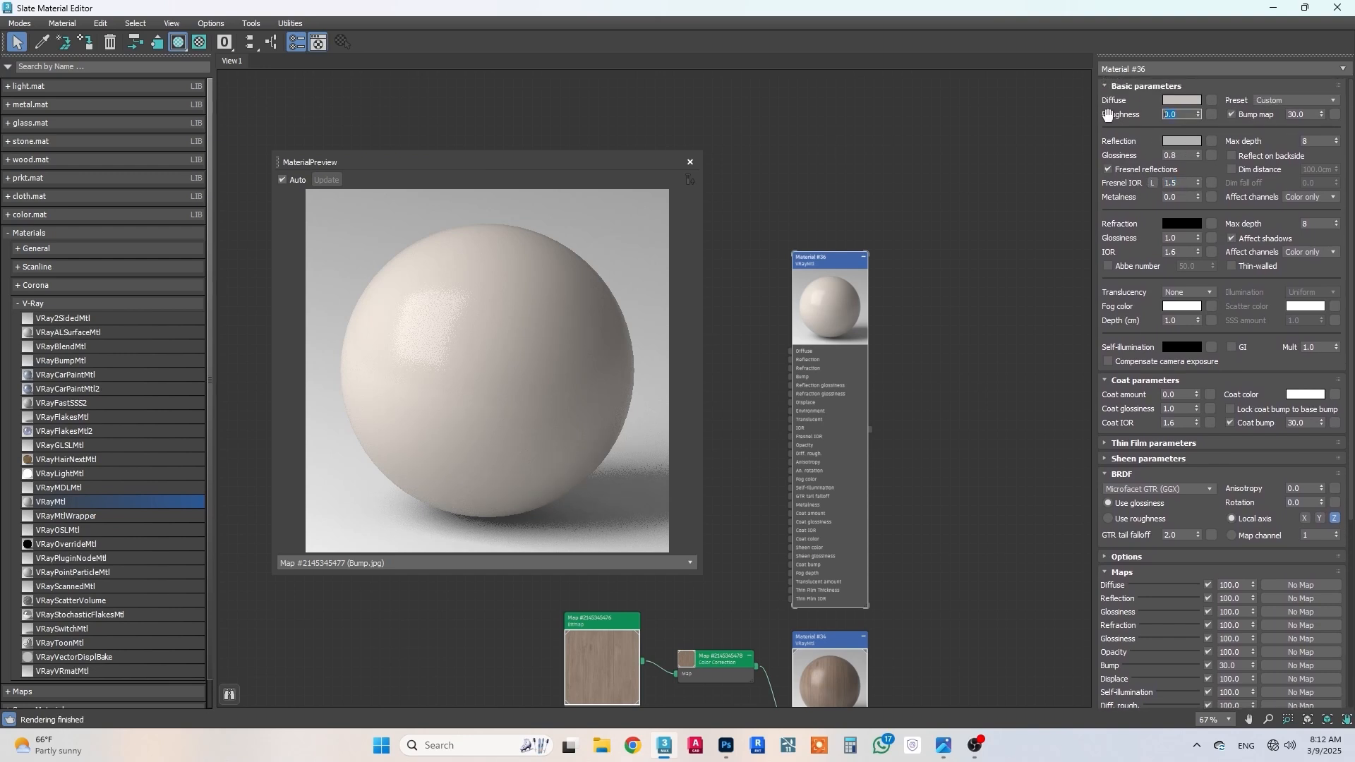
pyautogui.write('0.3')
pyautogui.press('Return')
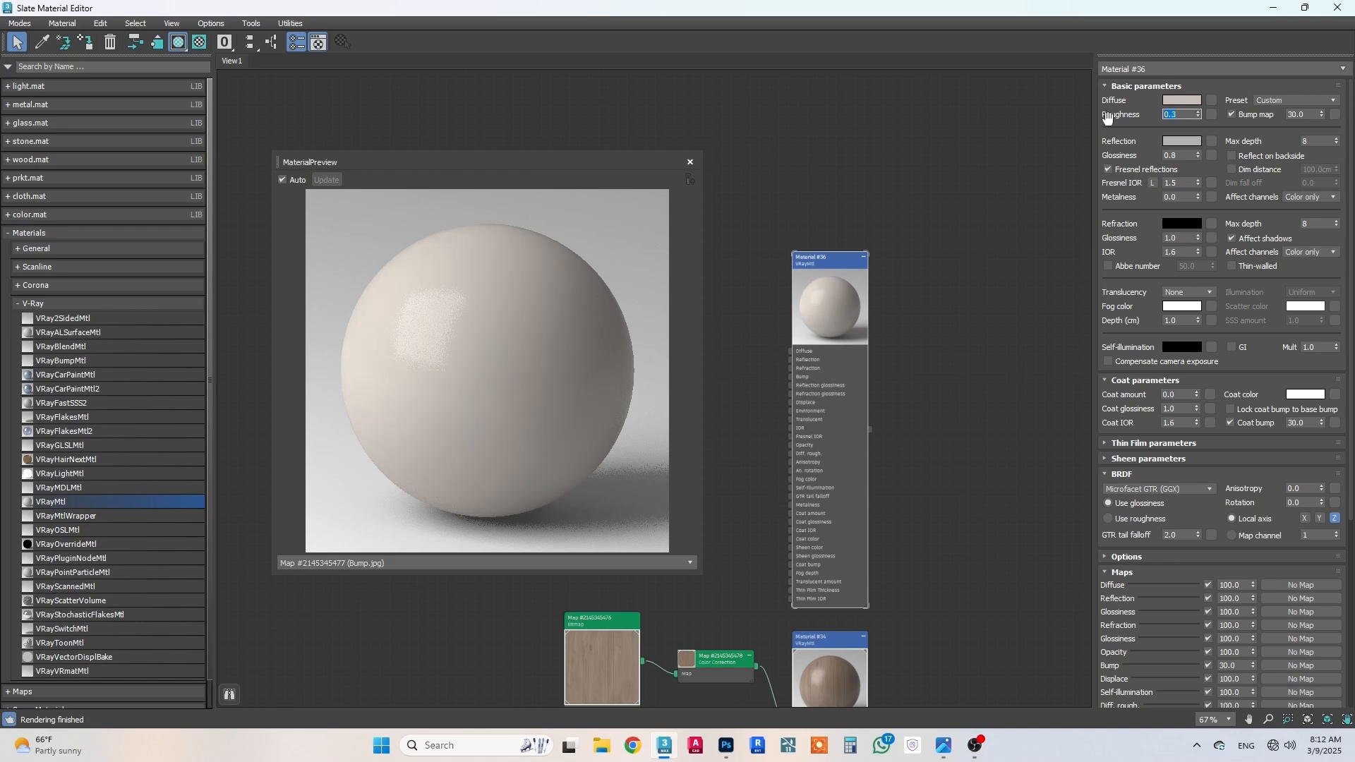
# Step: Set both the coat amount and the coat glossiness to 0.7
pyautogui.moveTo(1217, 435); pyautogui.dragTo(1215, 327)
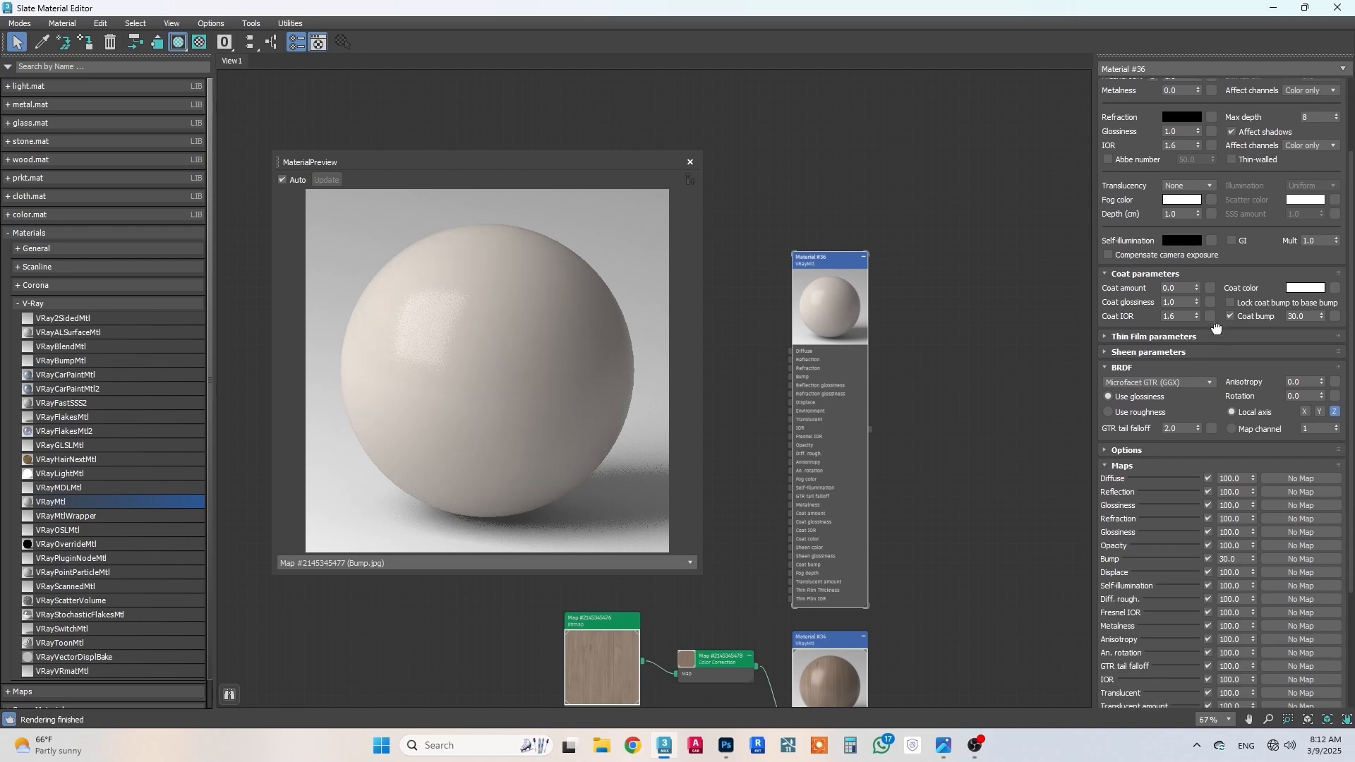
pyautogui.click(1187, 288)
pyautogui.write('.7')
pyautogui.press('Return')
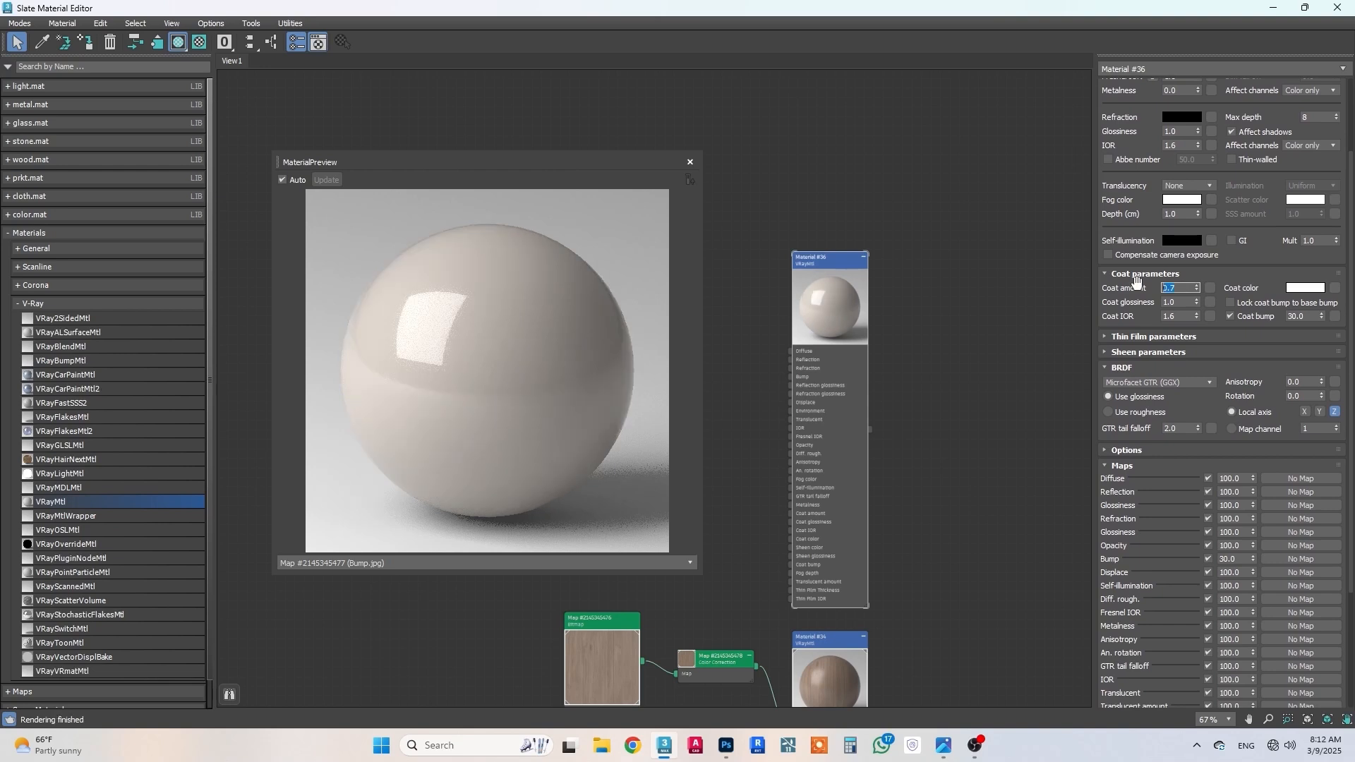
pyautogui.click(1193, 304)
pyautogui.write('.7')
pyautogui.press('Return')
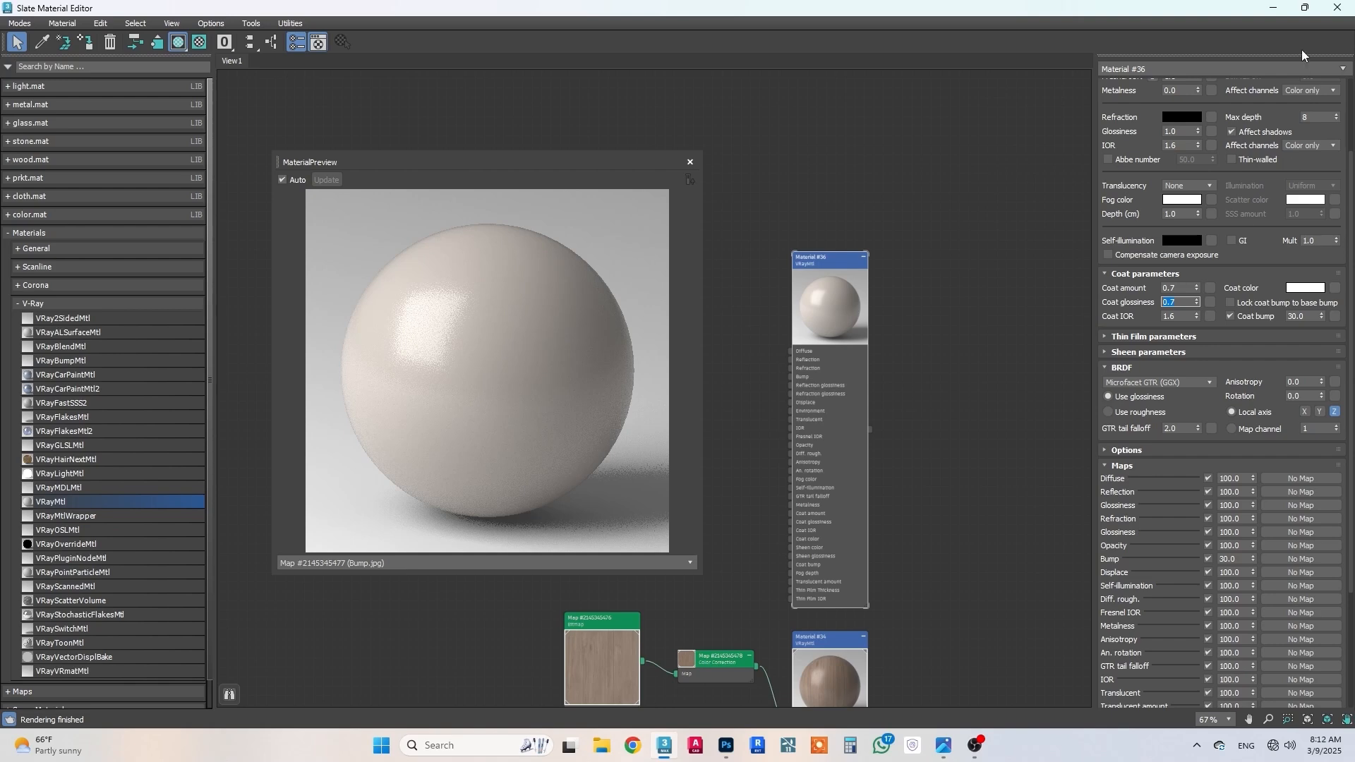
# Step: Close the preview window, assign the beige material to the selected color group, and minimize the Slate Material Editor
pyautogui.click(690, 161)
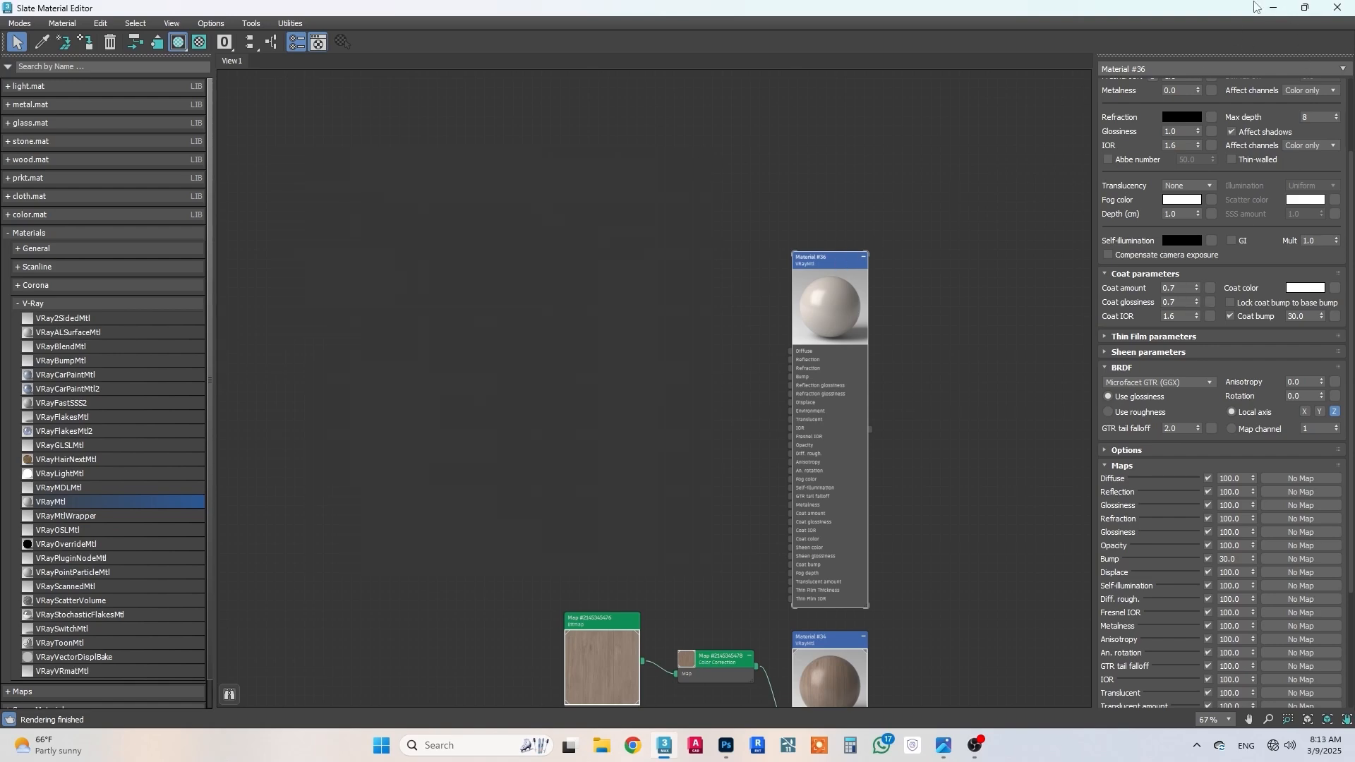
pyautogui.click(1305, 7)
pyautogui.moveTo(743, 194); pyautogui.dragTo(743, 521)
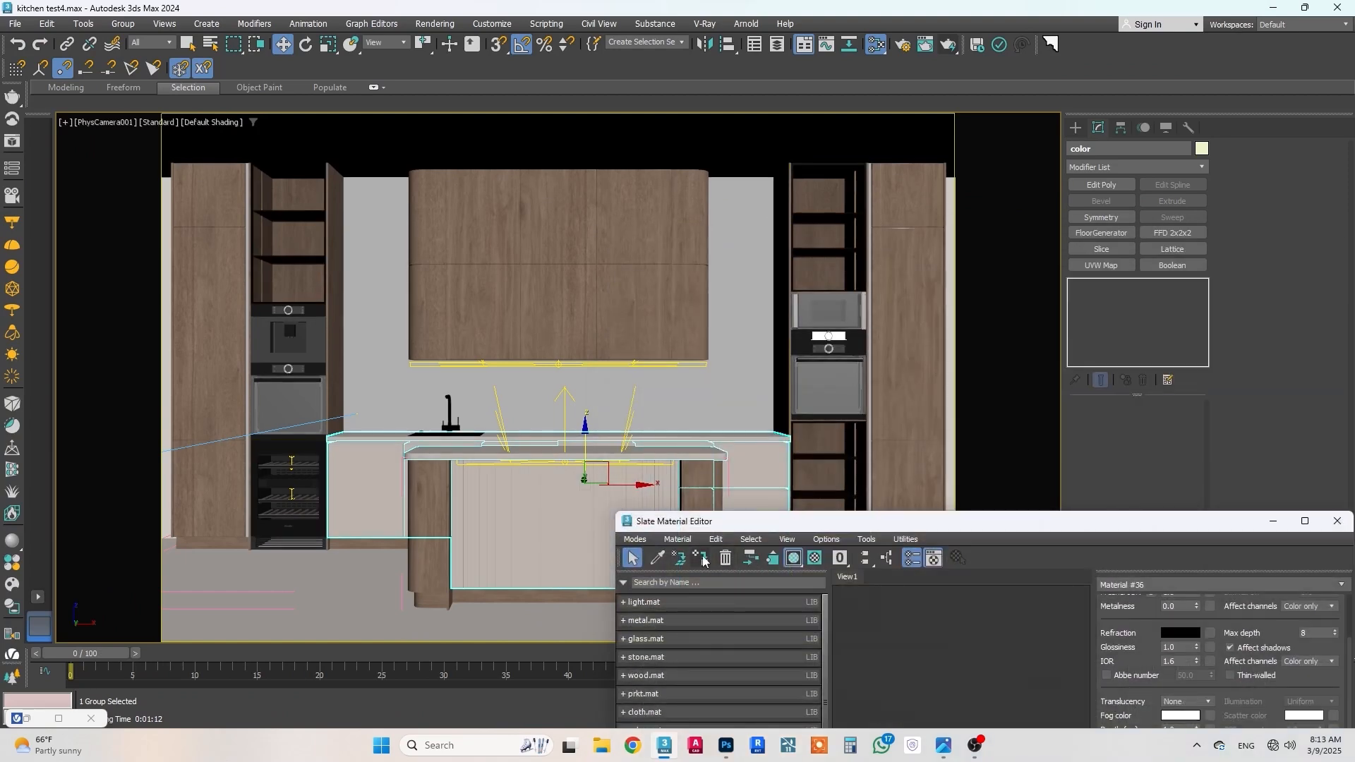
pyautogui.click(1274, 520)
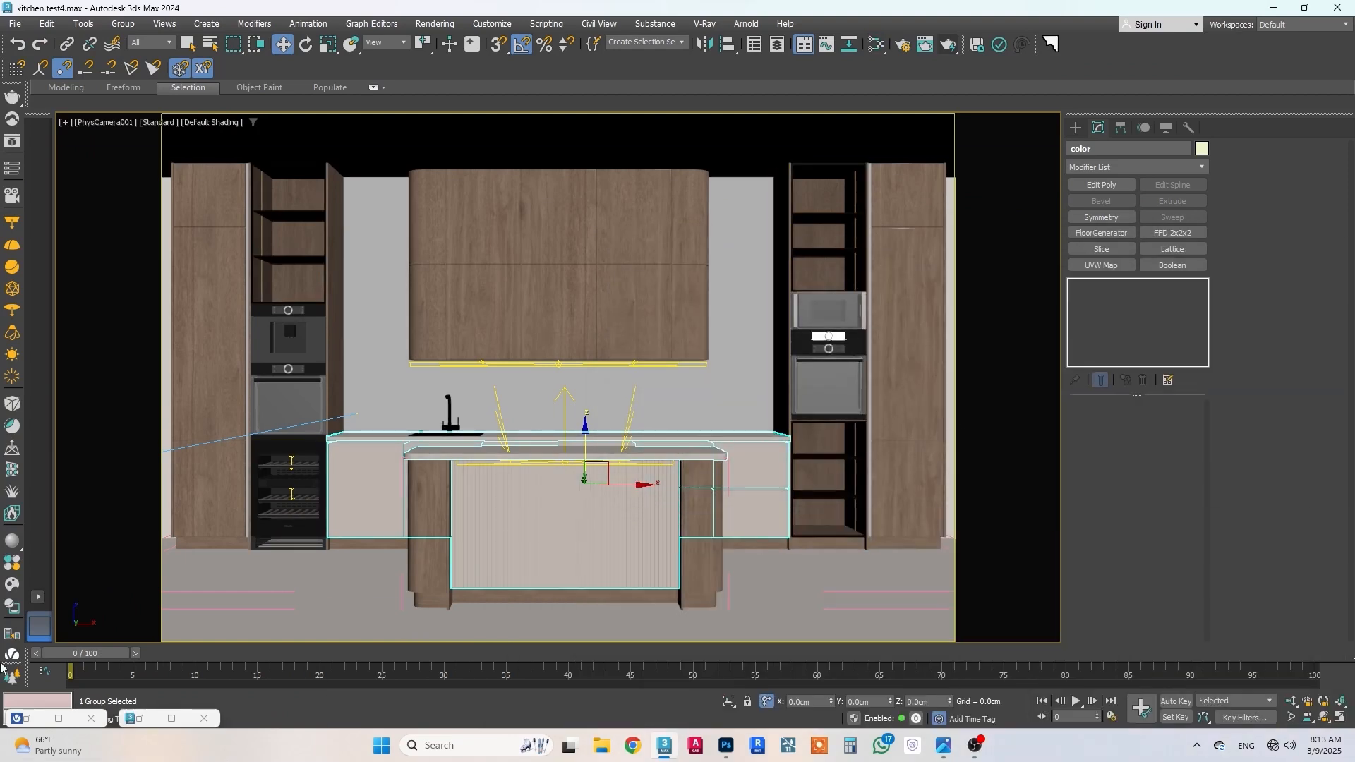
# Step: In the V-Ray Frame Buffer, render a region around the base cabinets and island, stopping once the new material can be judged
pyautogui.click(59, 718)
pyautogui.moveTo(874, 348); pyautogui.dragTo(853, 299, button='middle')
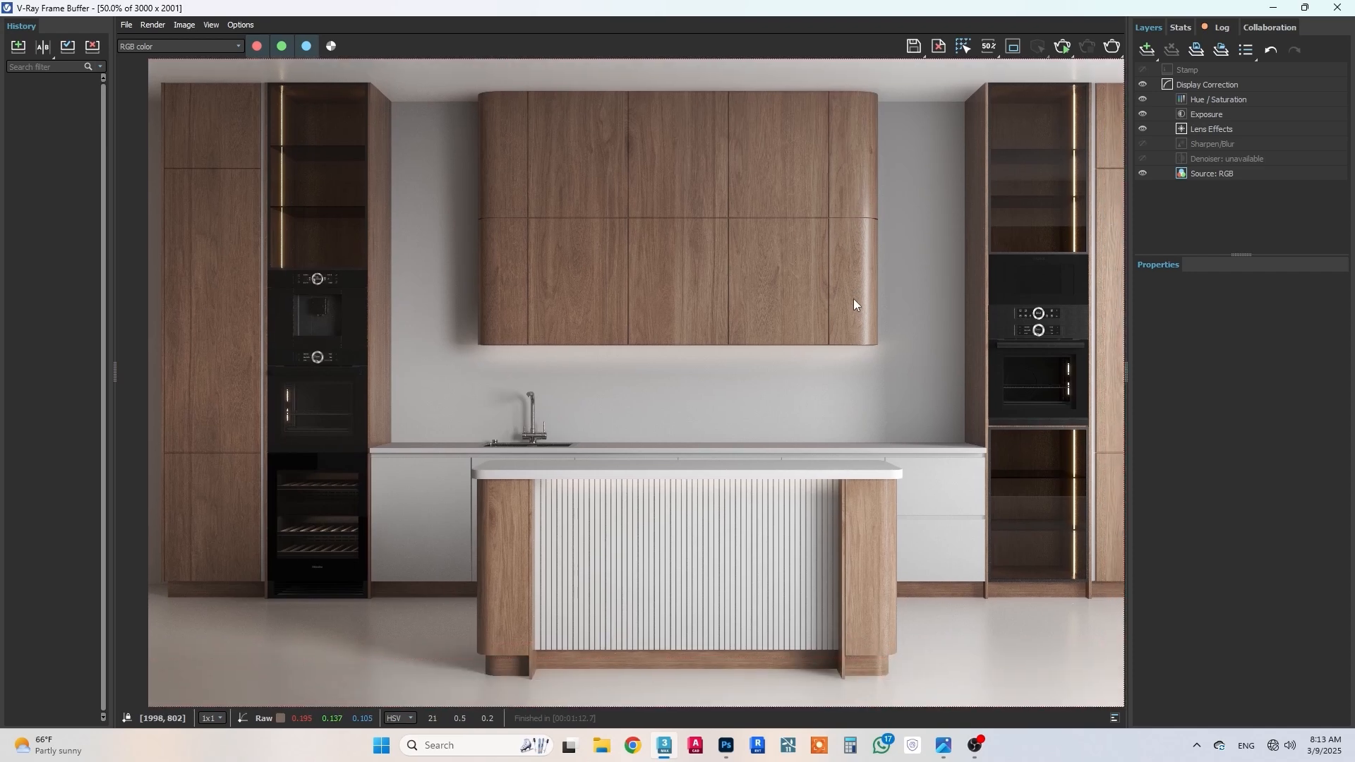
pyautogui.click(1014, 46)
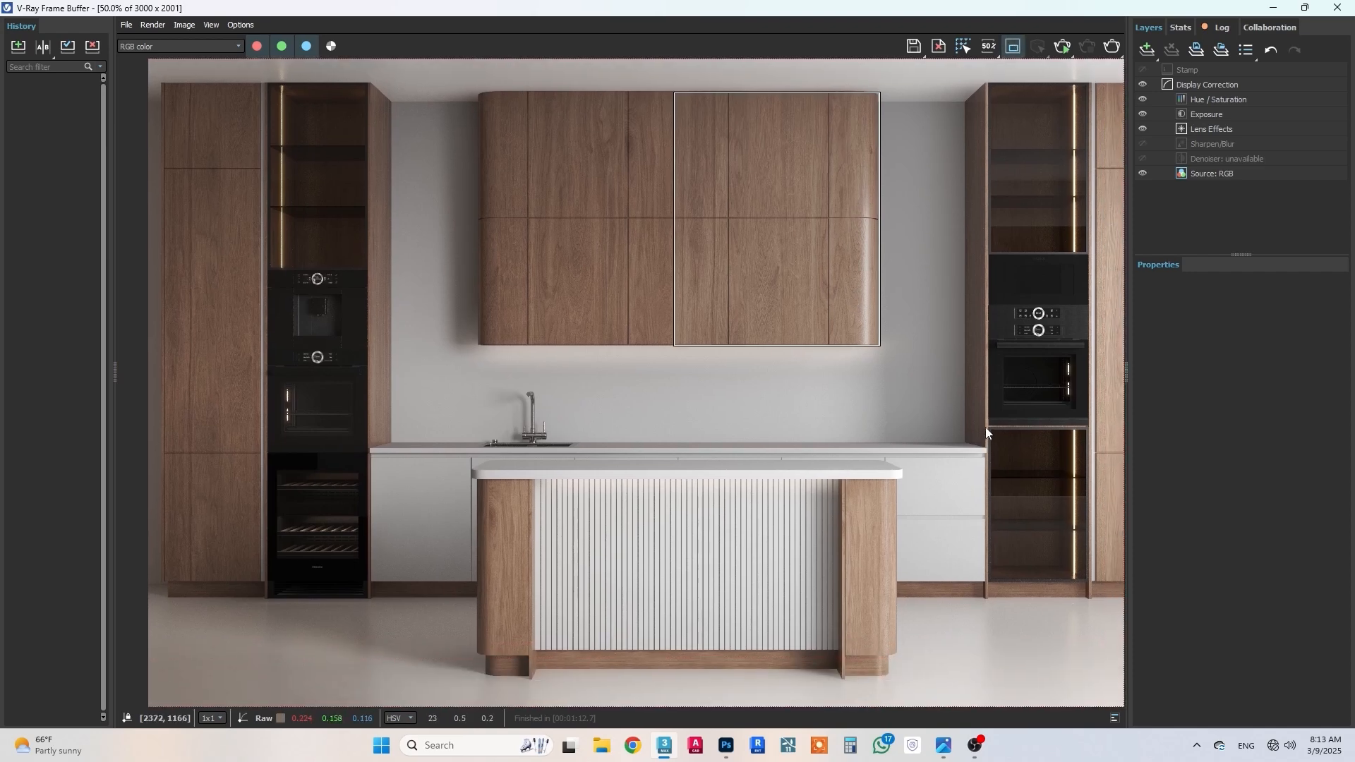
pyautogui.moveTo(987, 424); pyautogui.dragTo(367, 698)
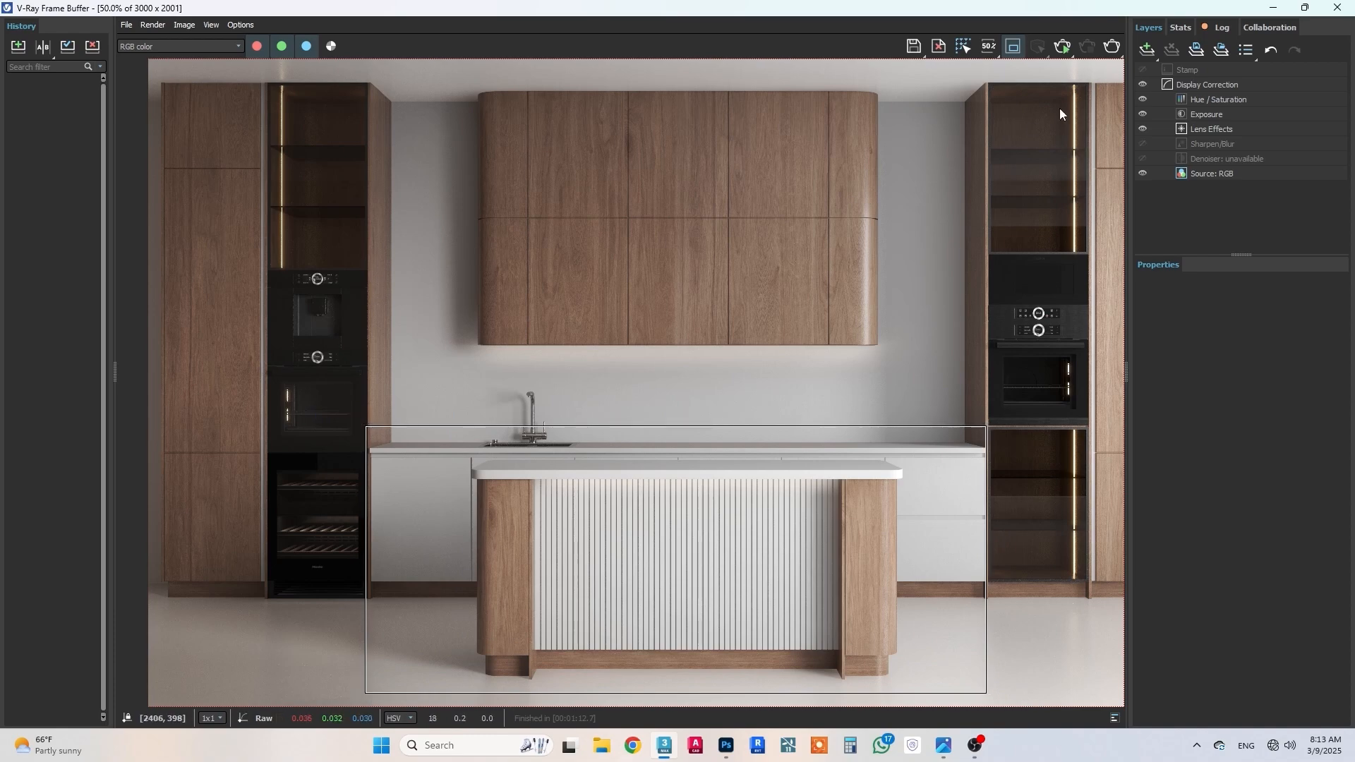
pyautogui.click(1112, 47)
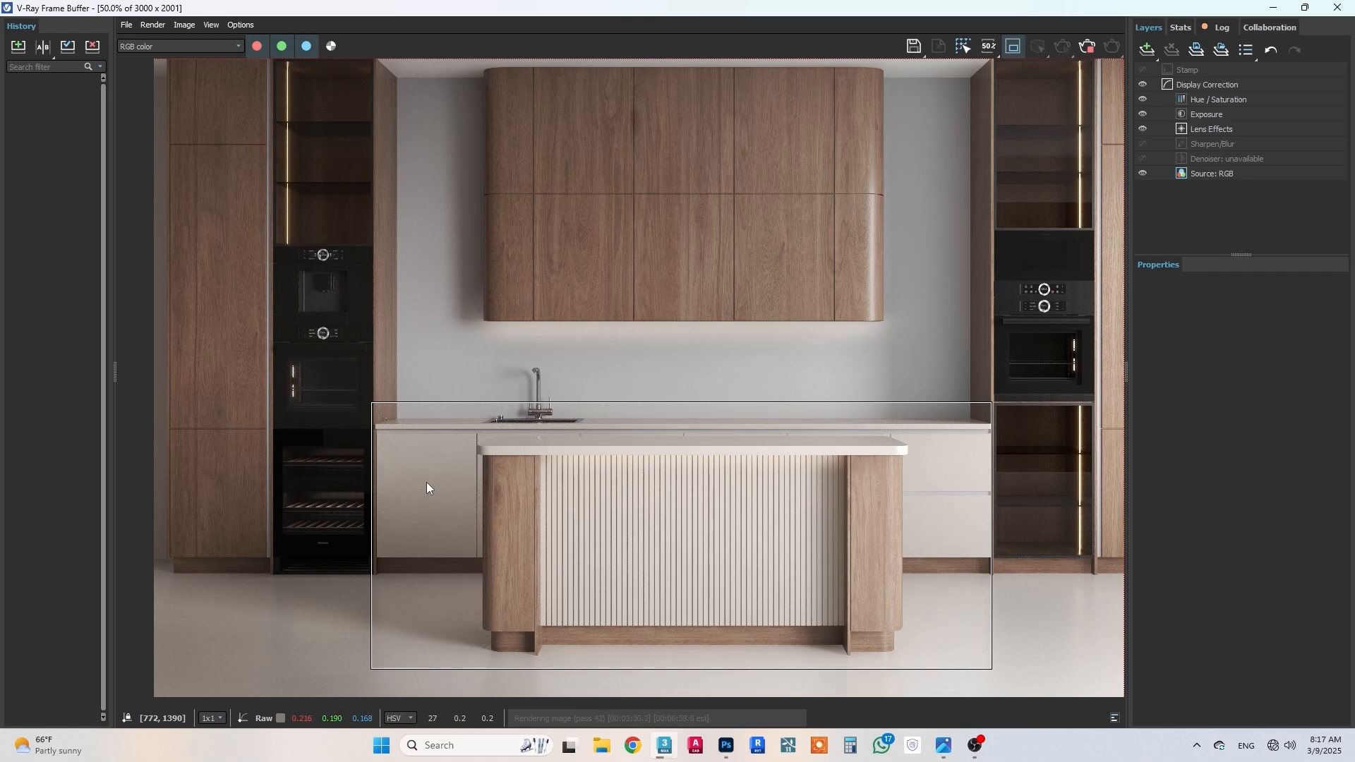
pyautogui.click(1089, 52)
# Step: Return to the maximized Slate Material Editor and add another VRayMtl aligned above the beige material's node
pyautogui.click(1274, 8)
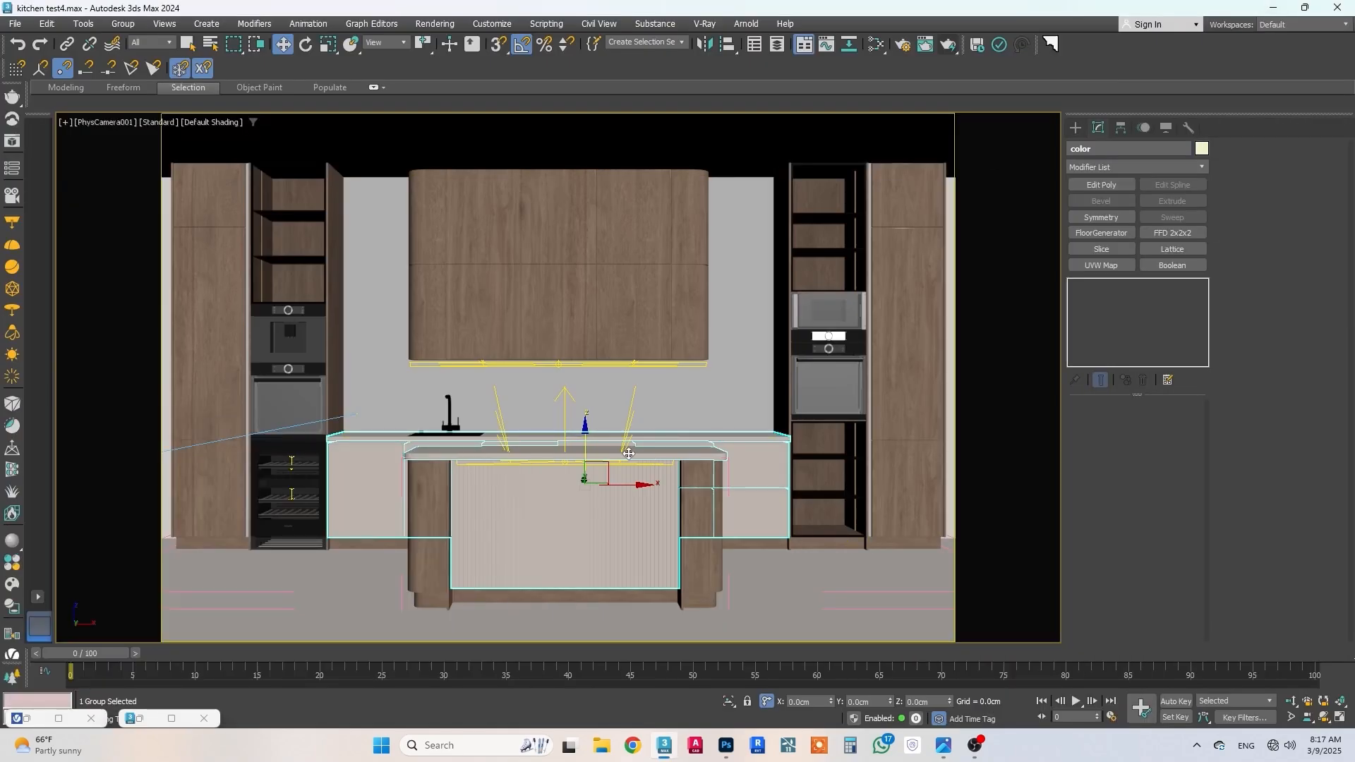
pyautogui.press('m')
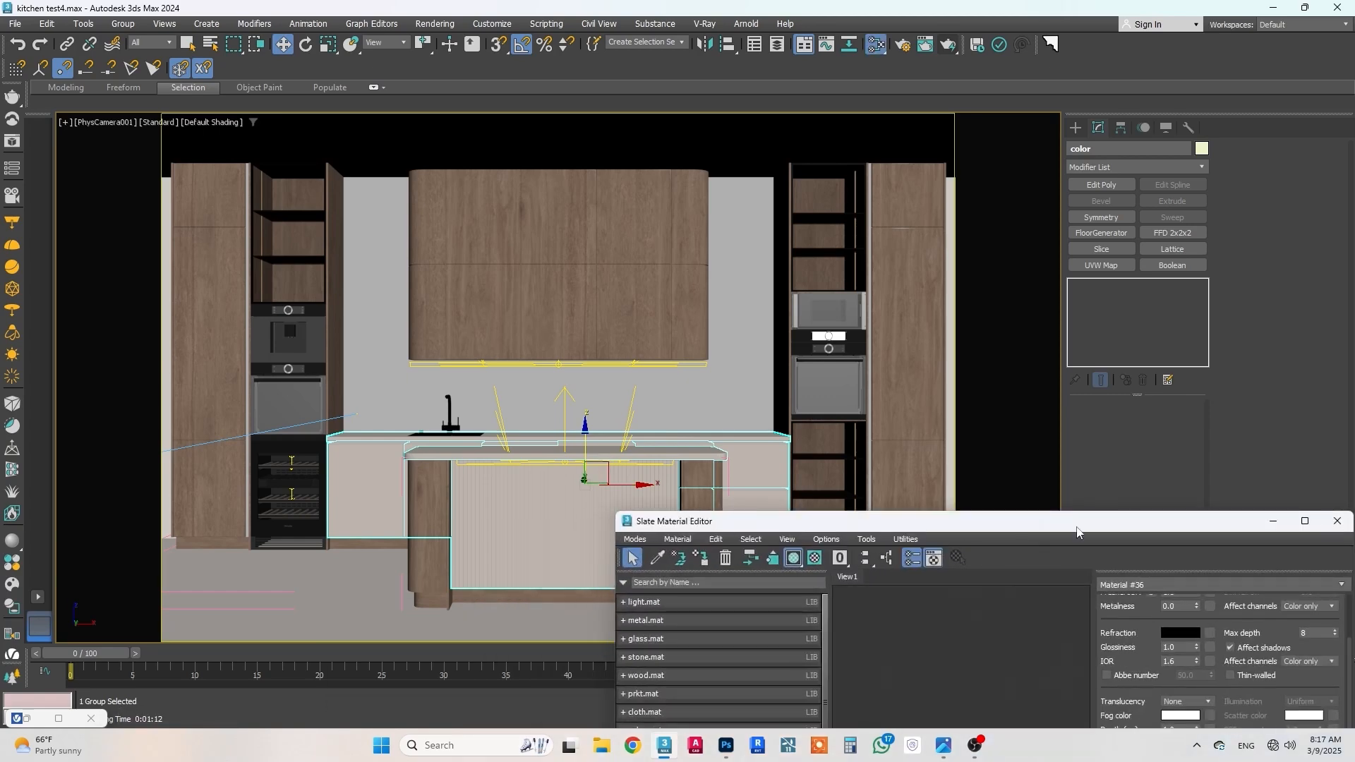
pyautogui.click(1305, 521)
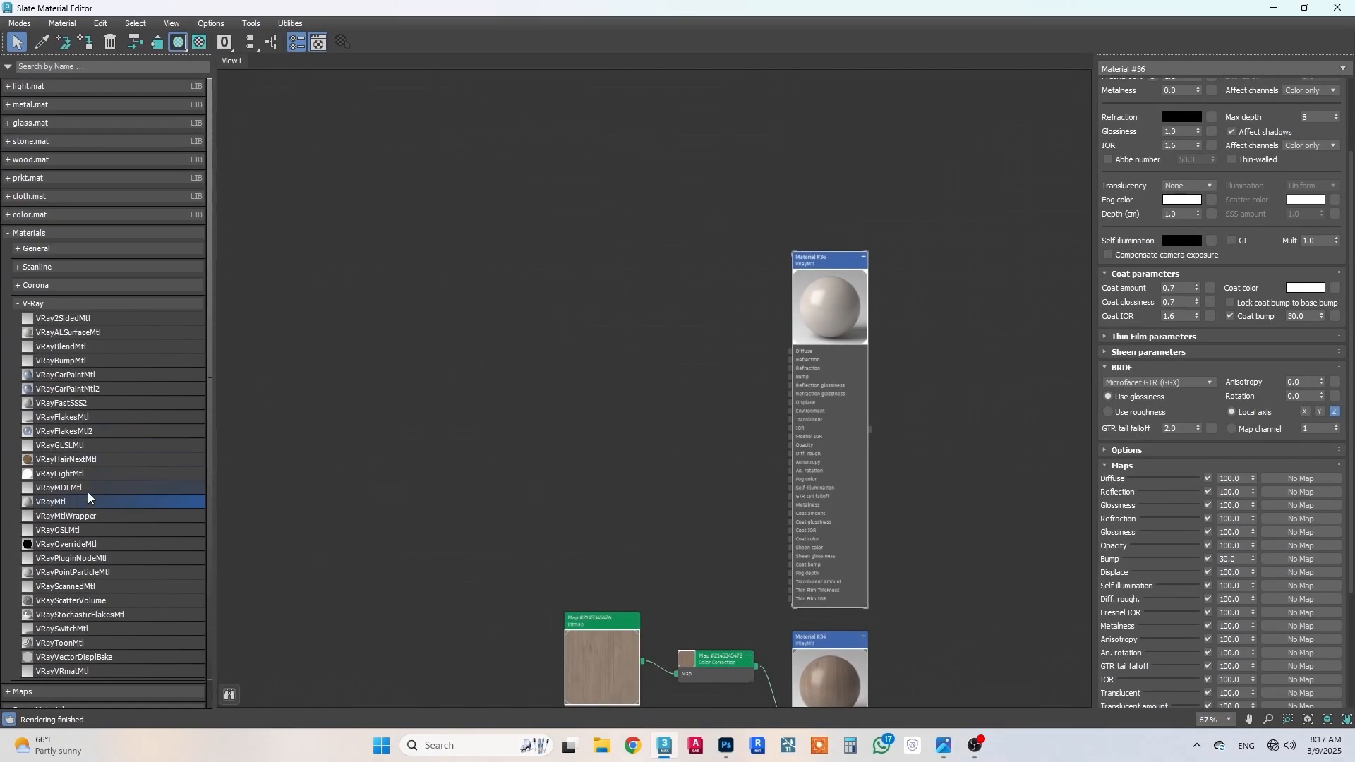
pyautogui.scroll(-4, 696, 297)
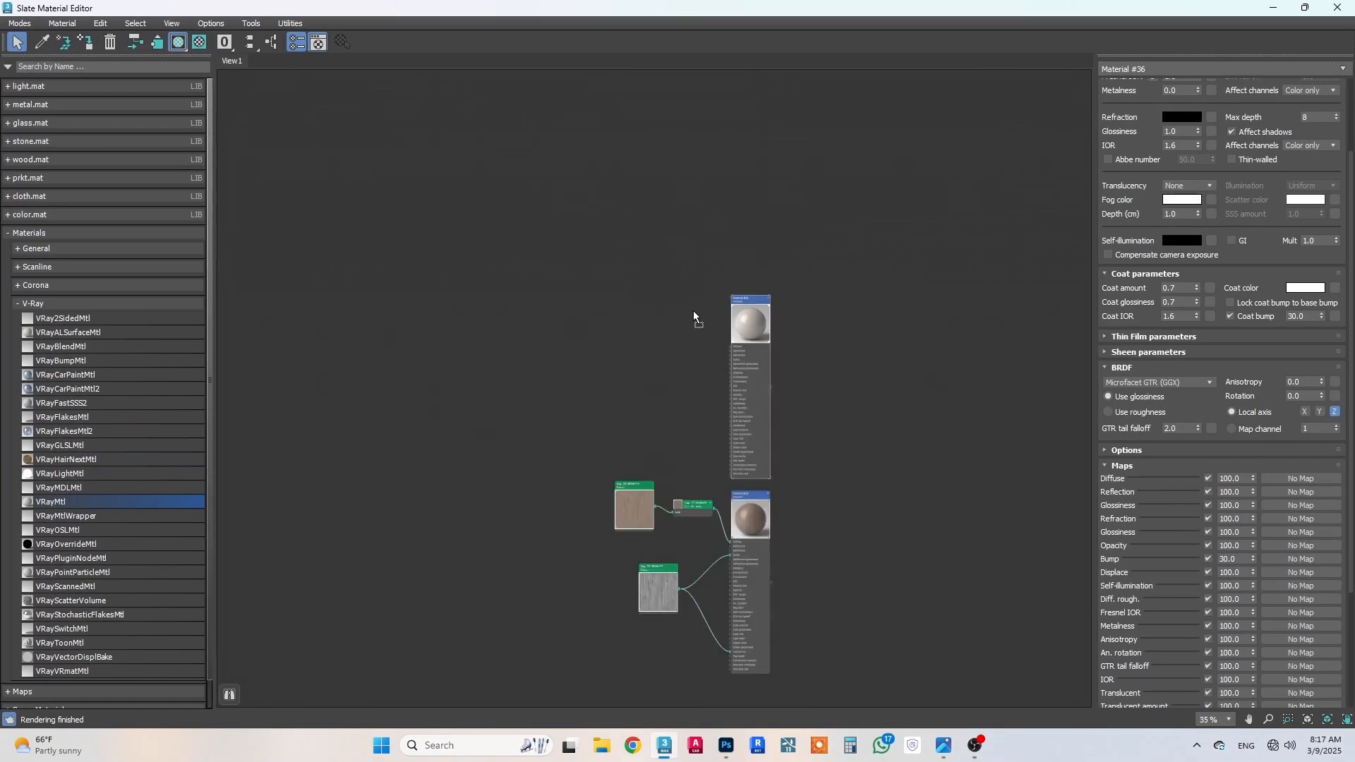
pyautogui.moveTo(739, 74); pyautogui.dragTo(740, 75)
pyautogui.moveTo(679, 178); pyautogui.dragTo(668, 275, button='middle')
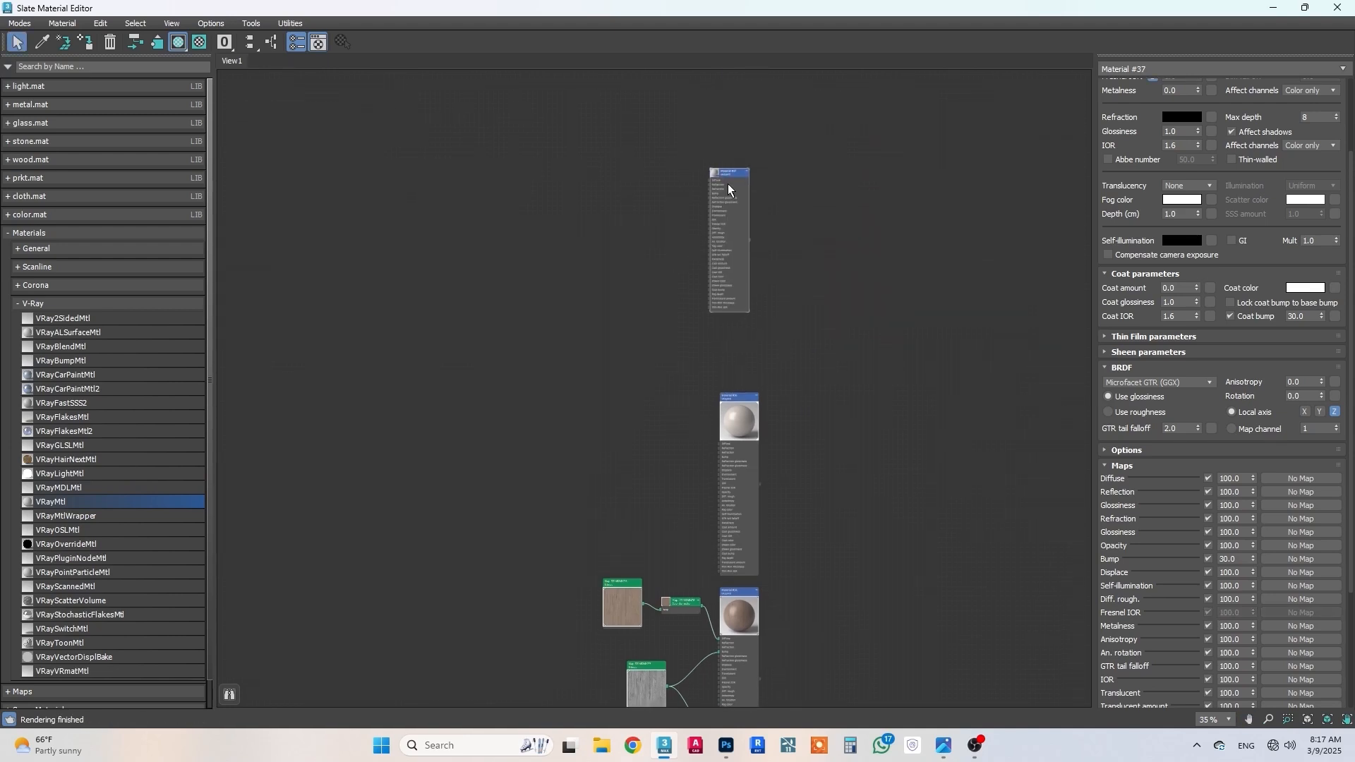
pyautogui.moveTo(727, 177); pyautogui.dragTo(738, 222)
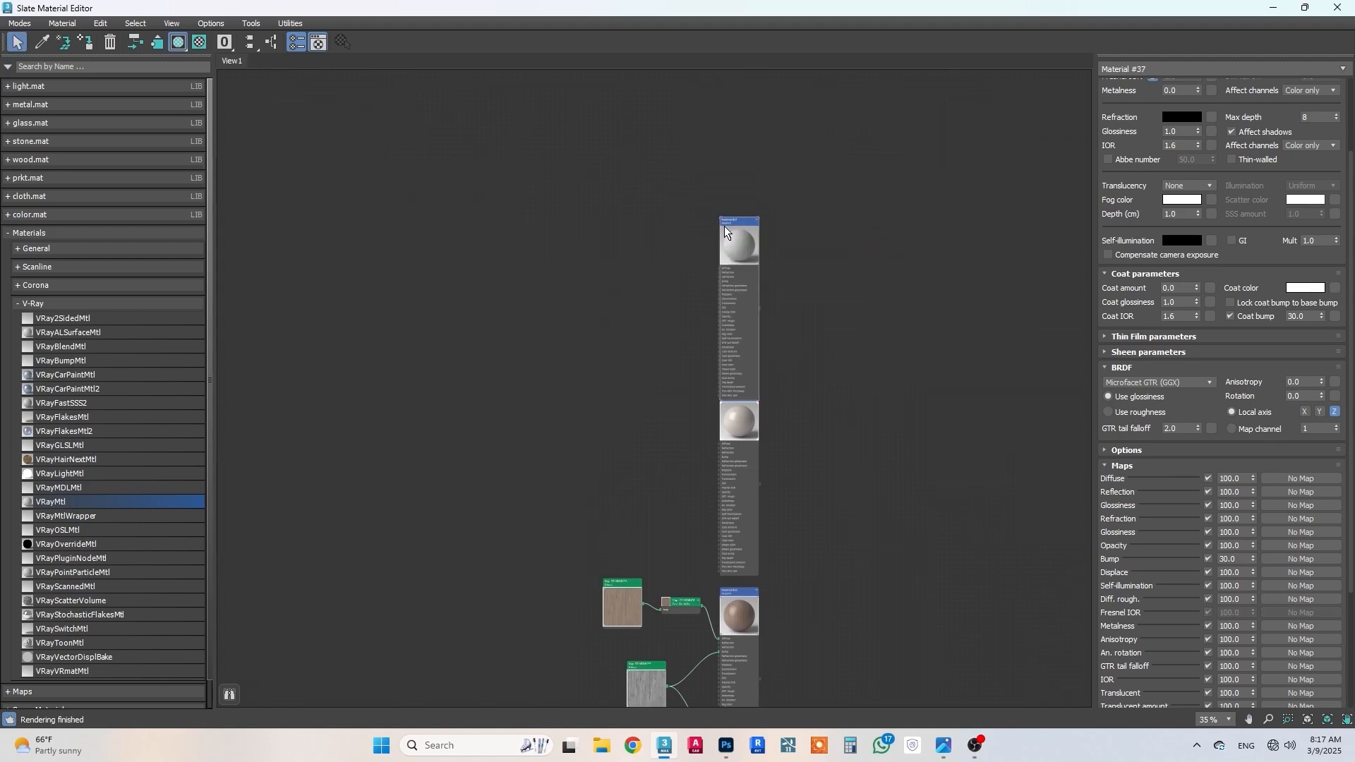
# Step: Open a preview window for the newly added VRayMtl, enlarge it and place it in the empty area beside the node
pyautogui.scroll(3, 727, 219)
pyautogui.scroll(4, 730, 208)
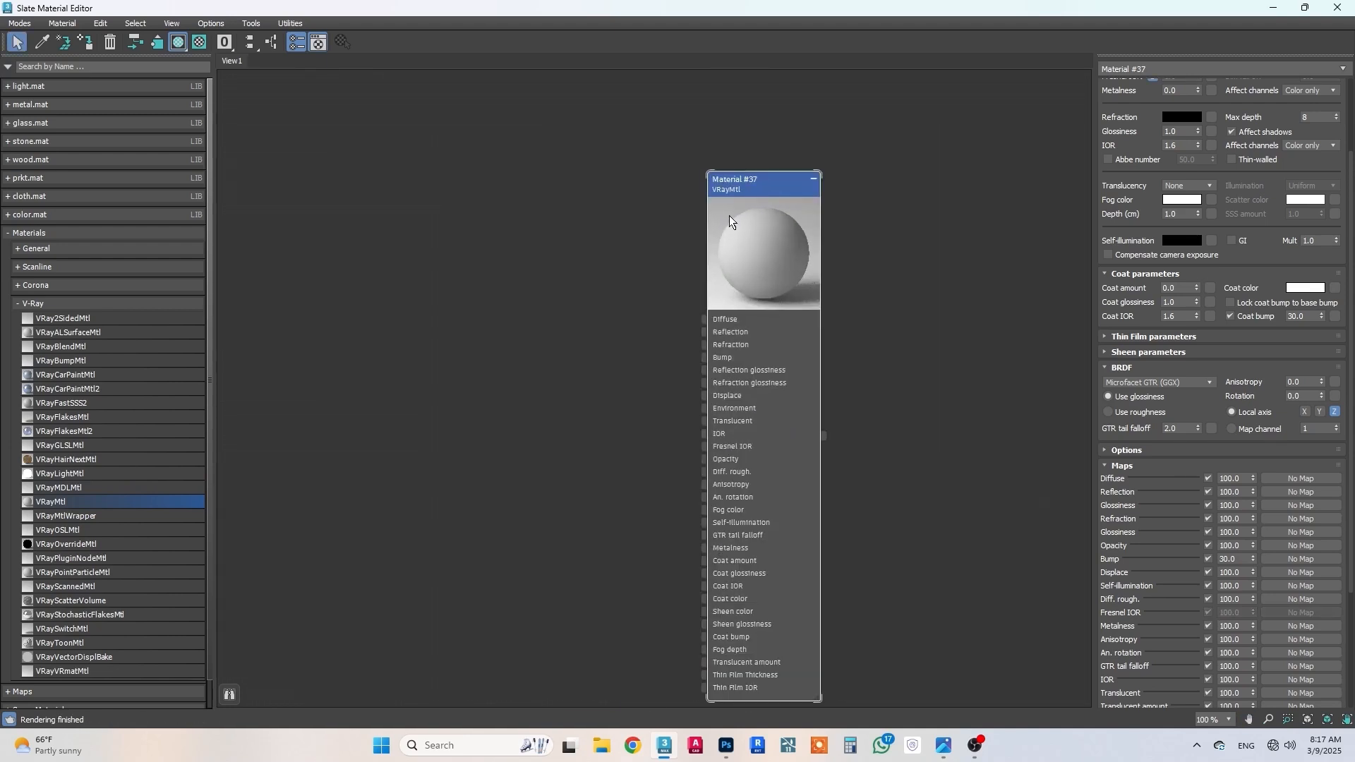
pyautogui.rightClick(731, 223)
pyautogui.click(792, 320)
pyautogui.moveTo(676, 369); pyautogui.dragTo(365, 381)
pyautogui.moveTo(598, 345); pyautogui.dragTo(830, 361, button='middle')
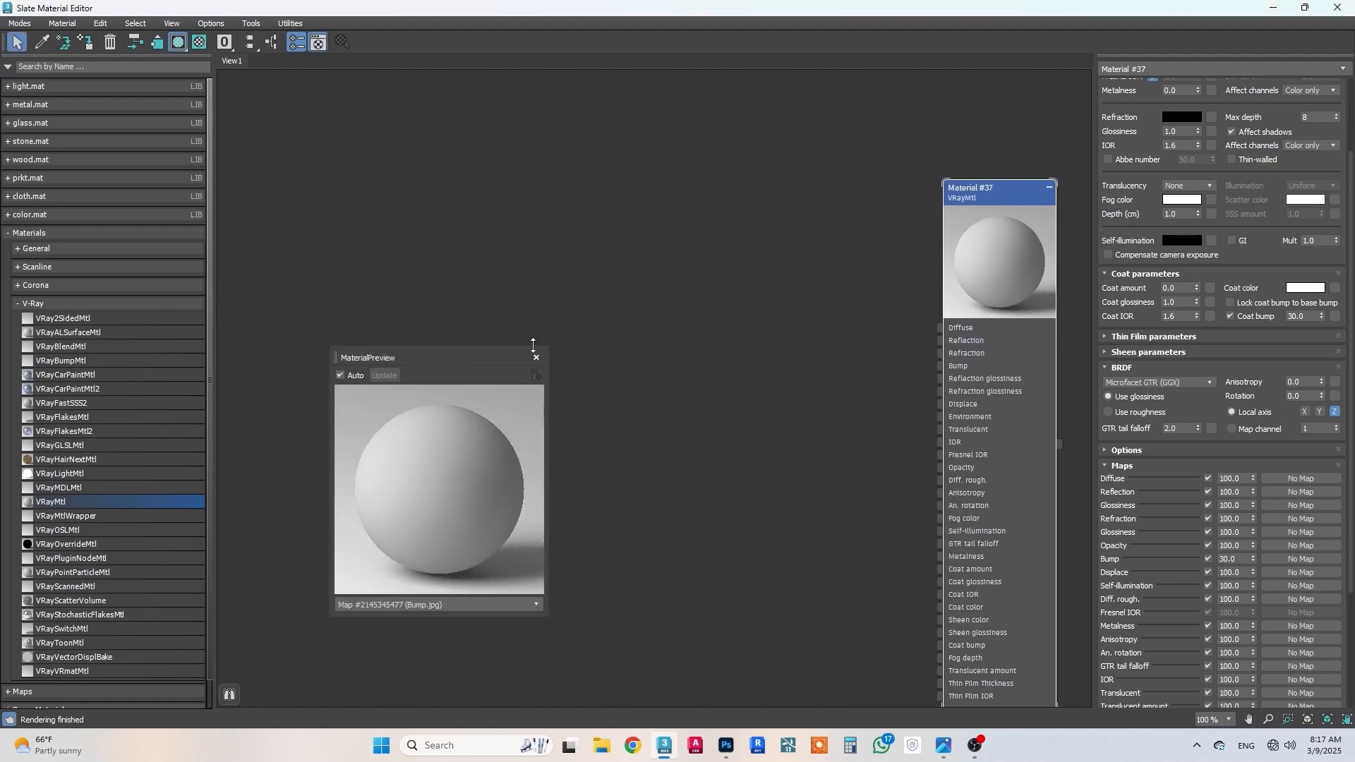
pyautogui.moveTo(547, 349); pyautogui.dragTo(753, 158)
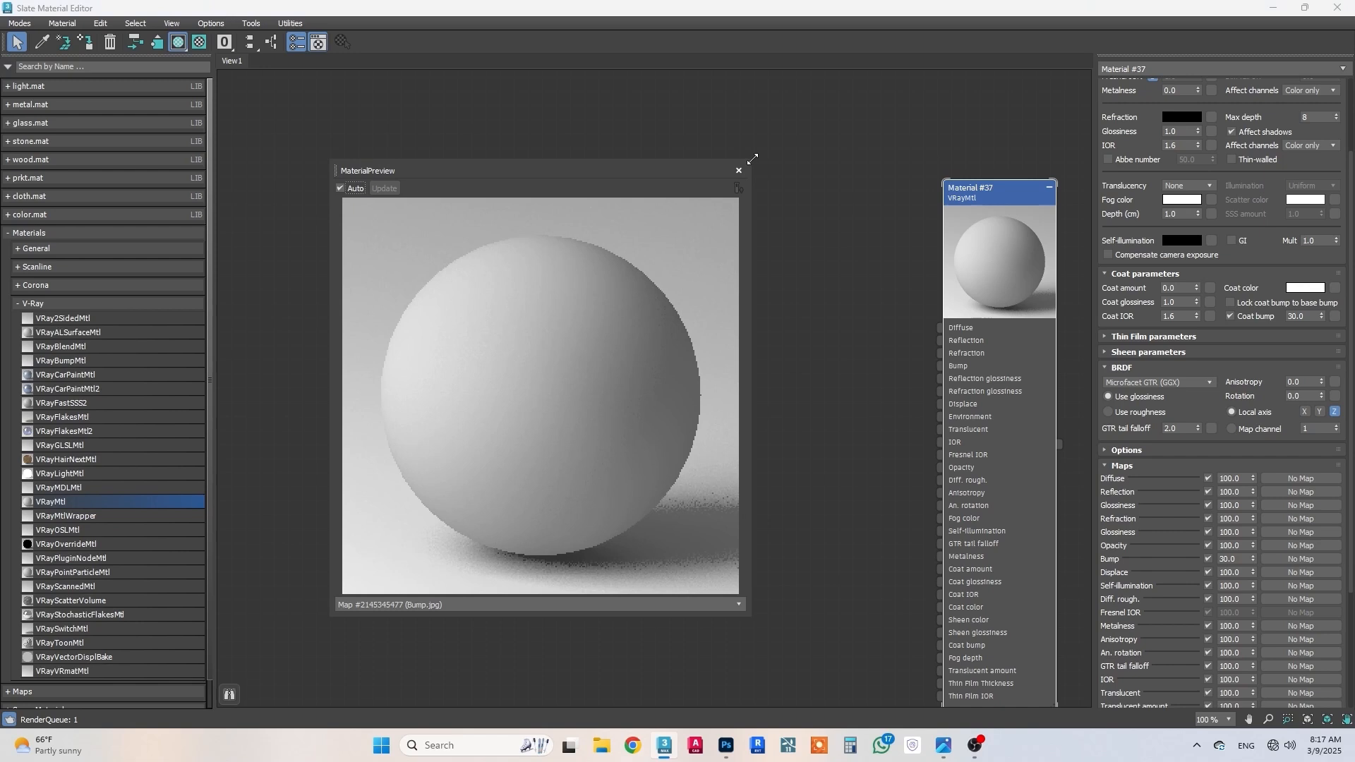
pyautogui.moveTo(641, 169); pyautogui.dragTo(573, 161)
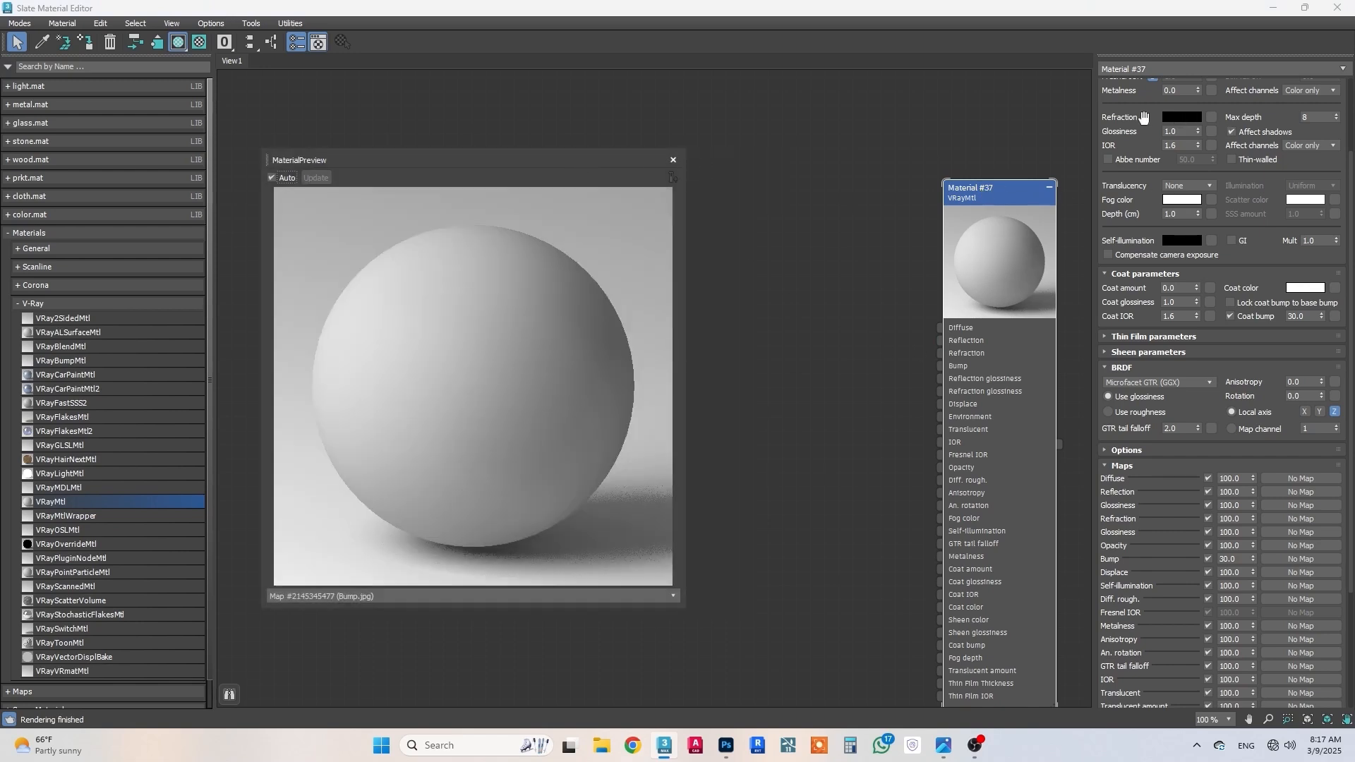
# Step: Set the new material's diffuse color to a dark gray with display RGB values of 49
pyautogui.scroll(3, 1184, 439)
pyautogui.click(1183, 100)
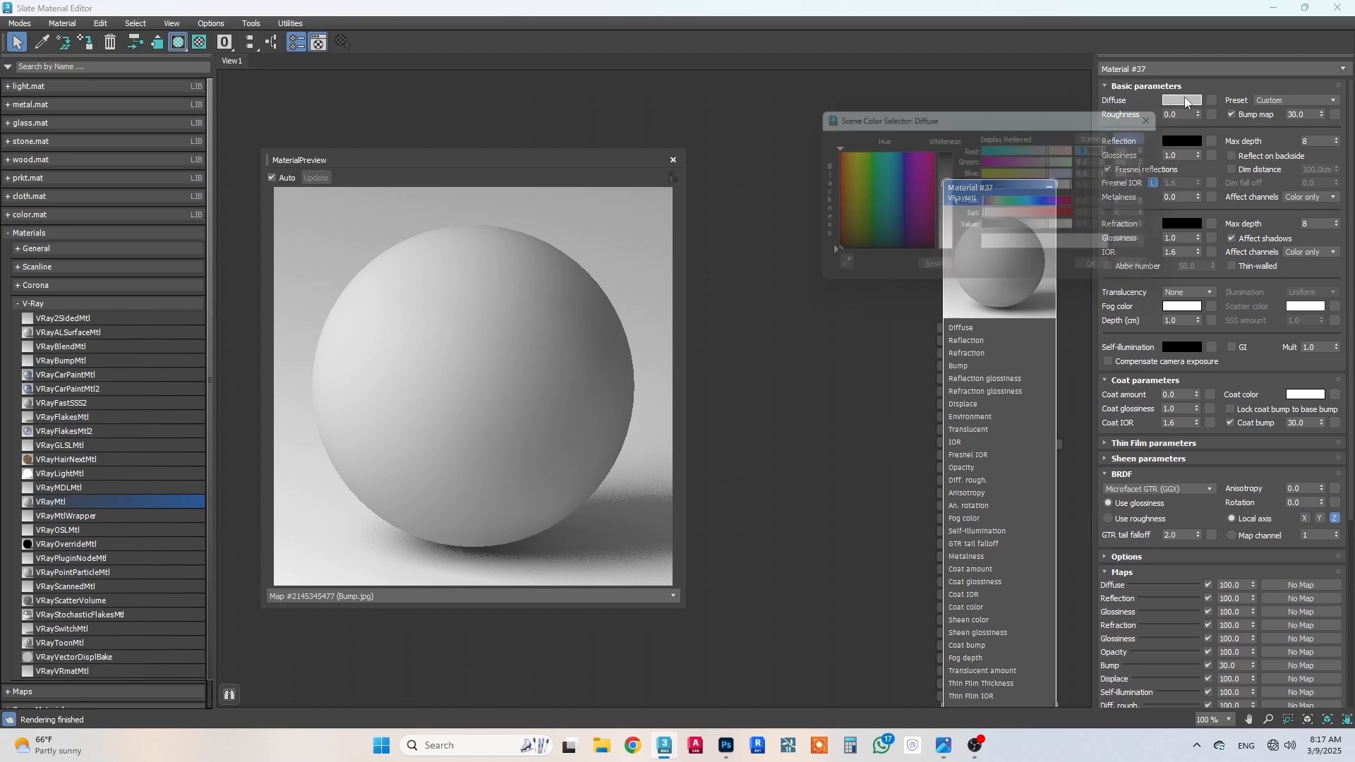
pyautogui.click(951, 154)
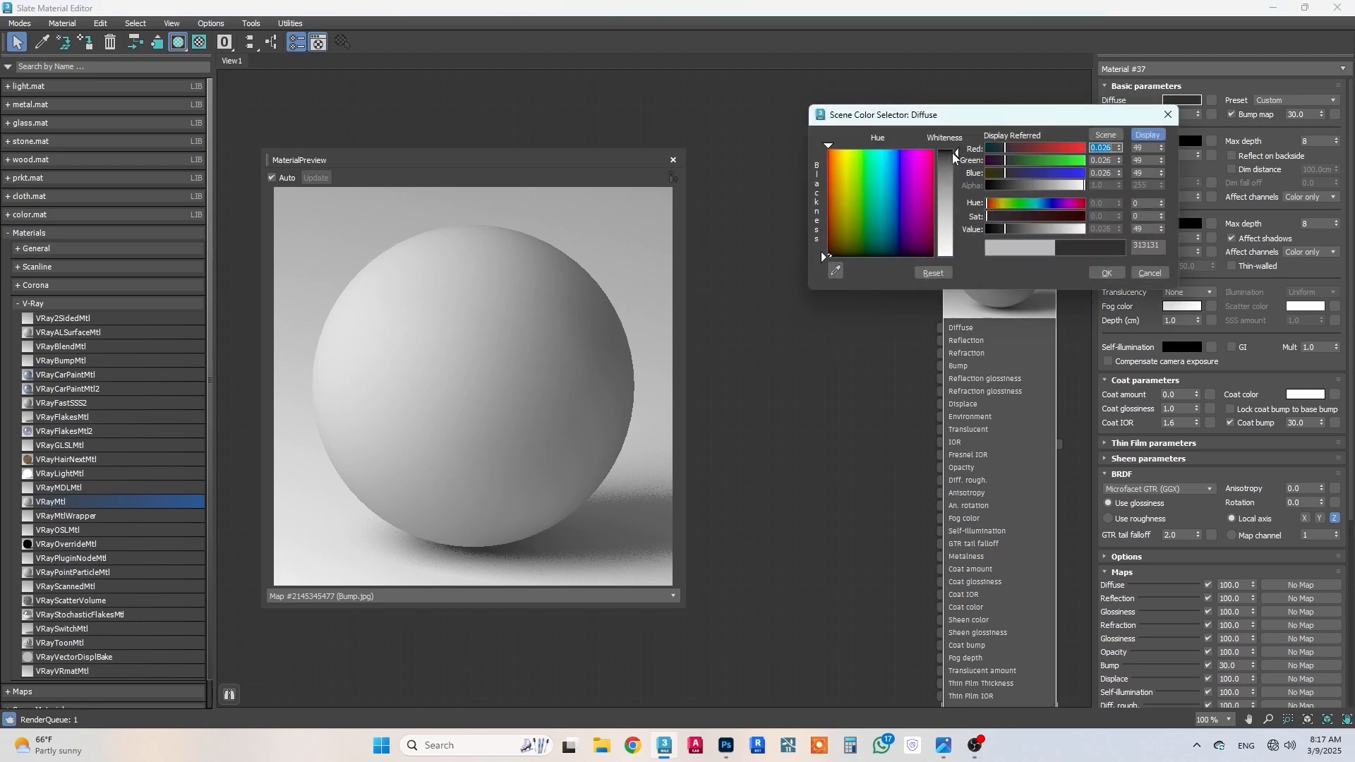
pyautogui.click(1116, 271)
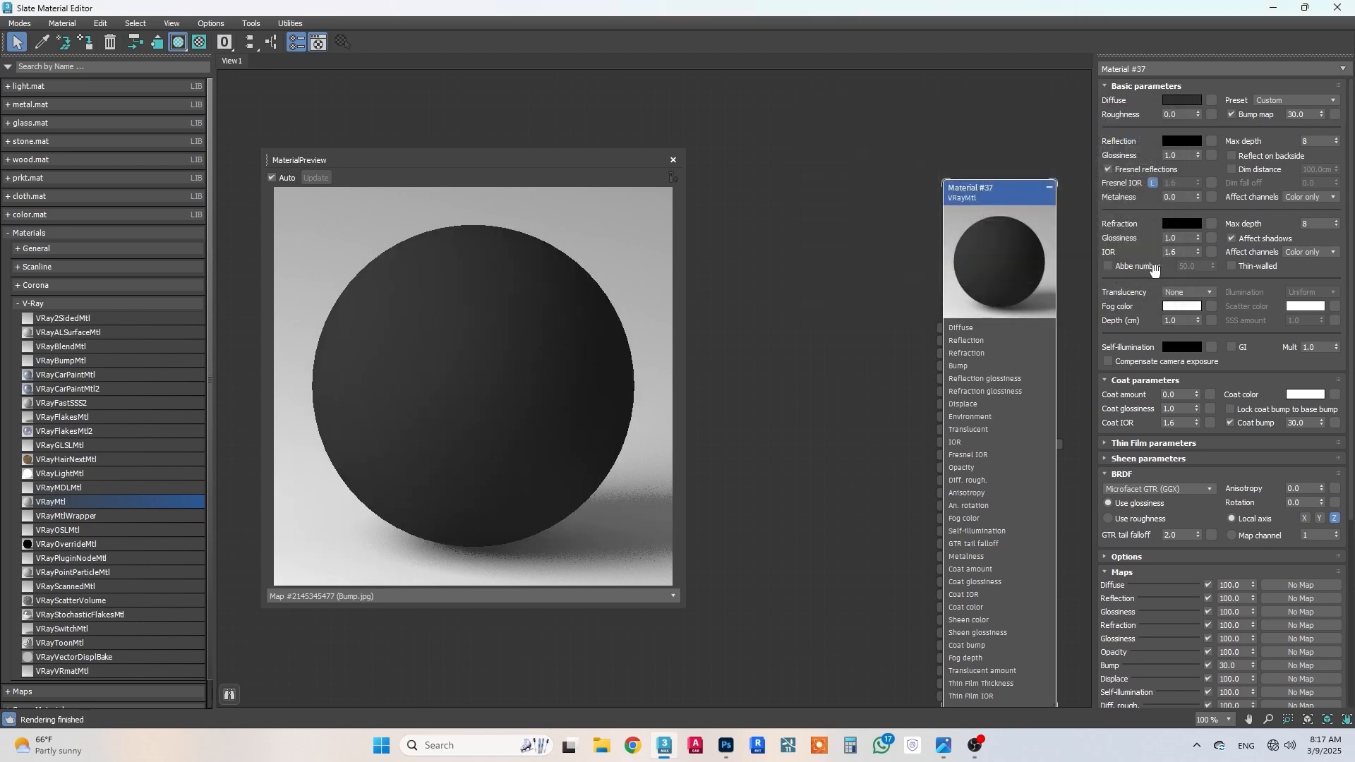
# Step: Set the material's reflection color to a medium gray with display RGB values of 108
pyautogui.click(1183, 141)
pyautogui.click(947, 247)
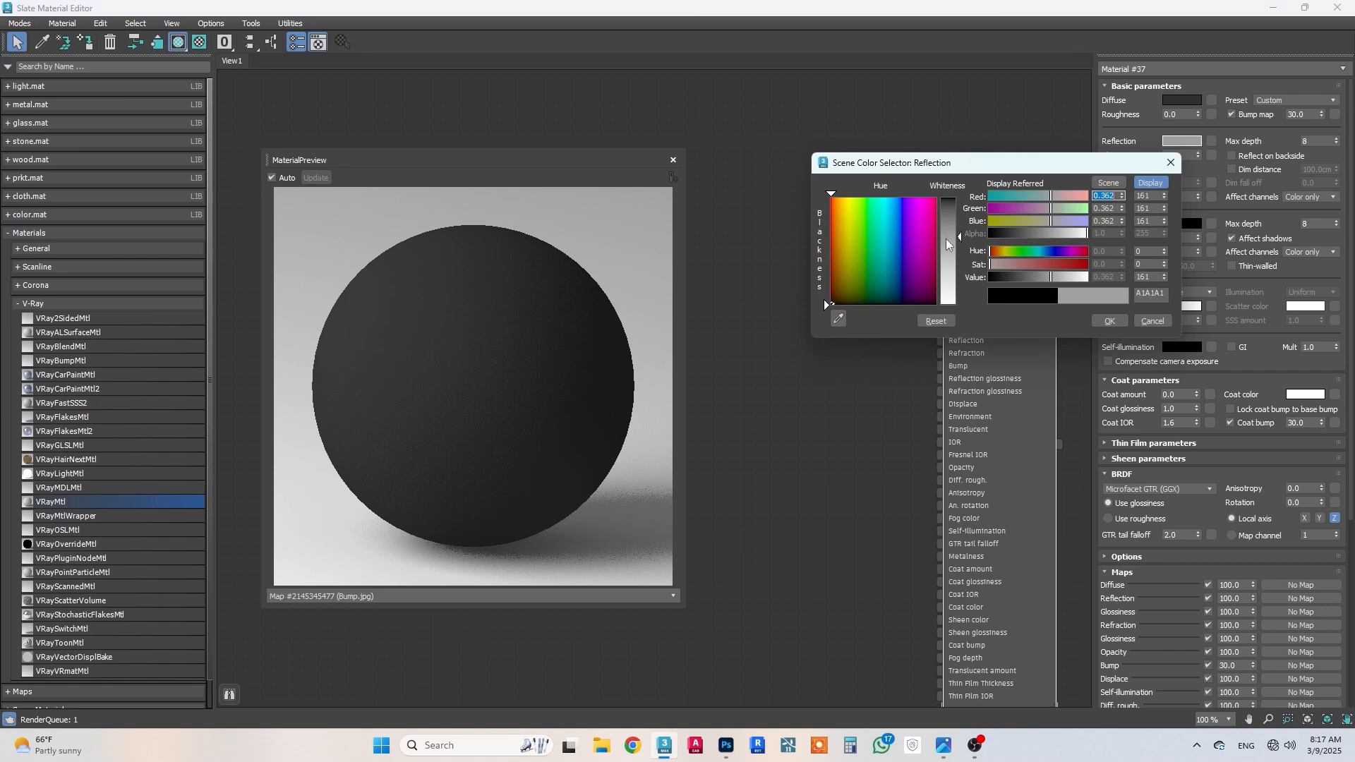
pyautogui.click(948, 234)
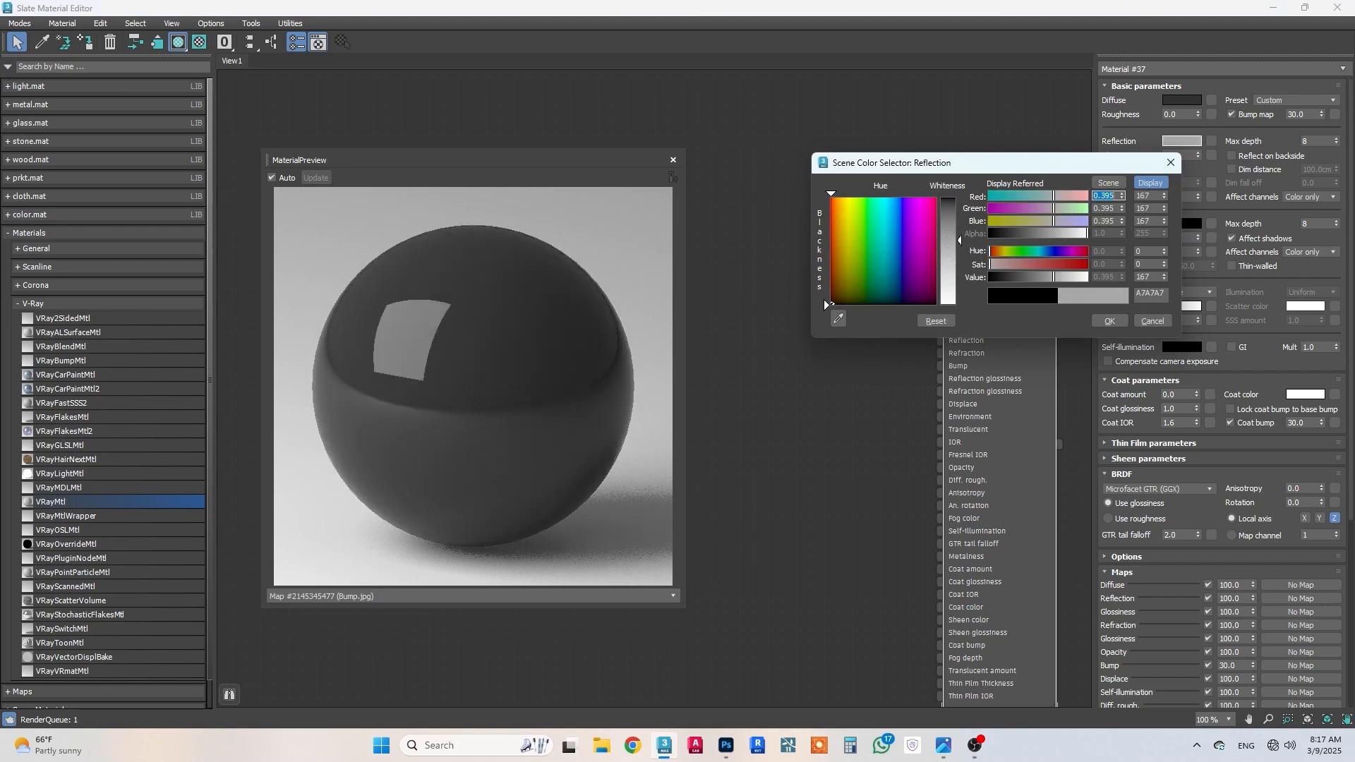
pyautogui.click(948, 226)
pyautogui.moveTo(948, 225); pyautogui.dragTo(948, 212)
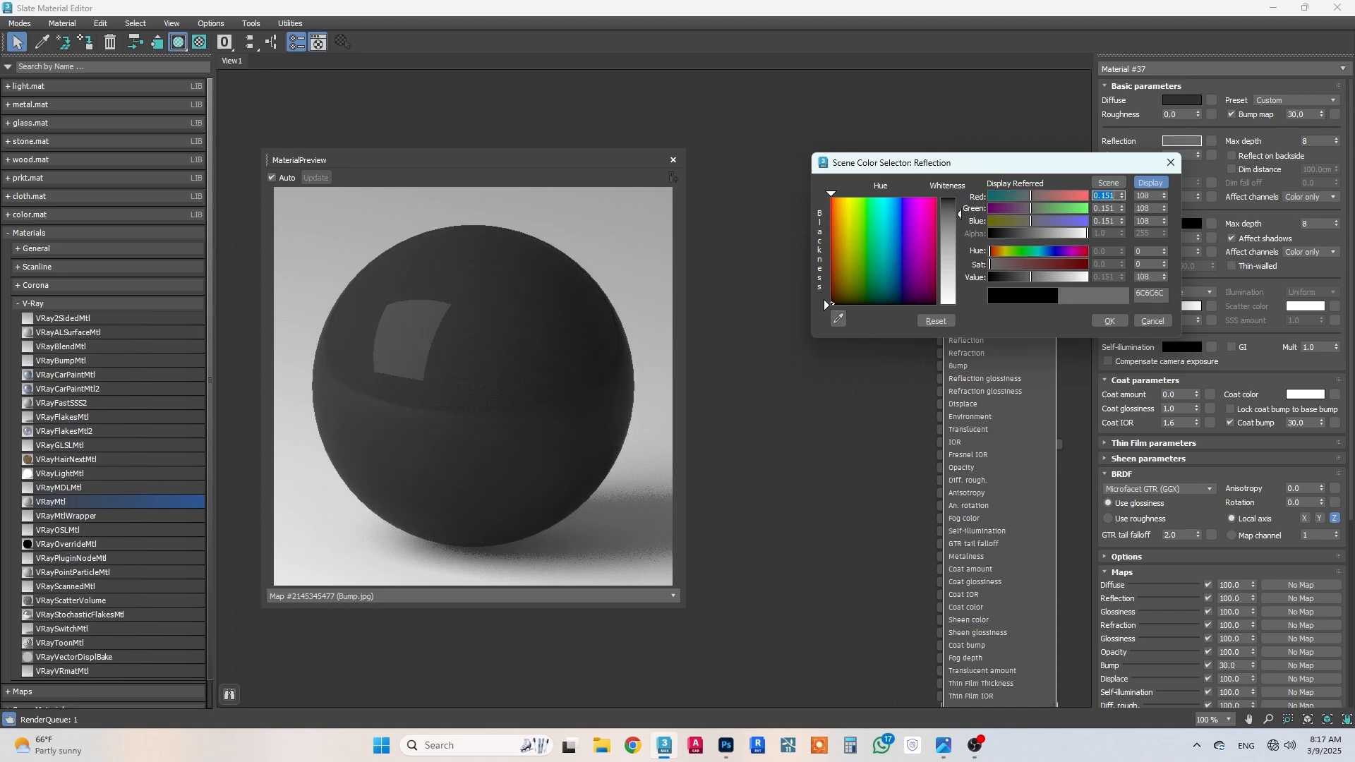
pyautogui.click(1110, 321)
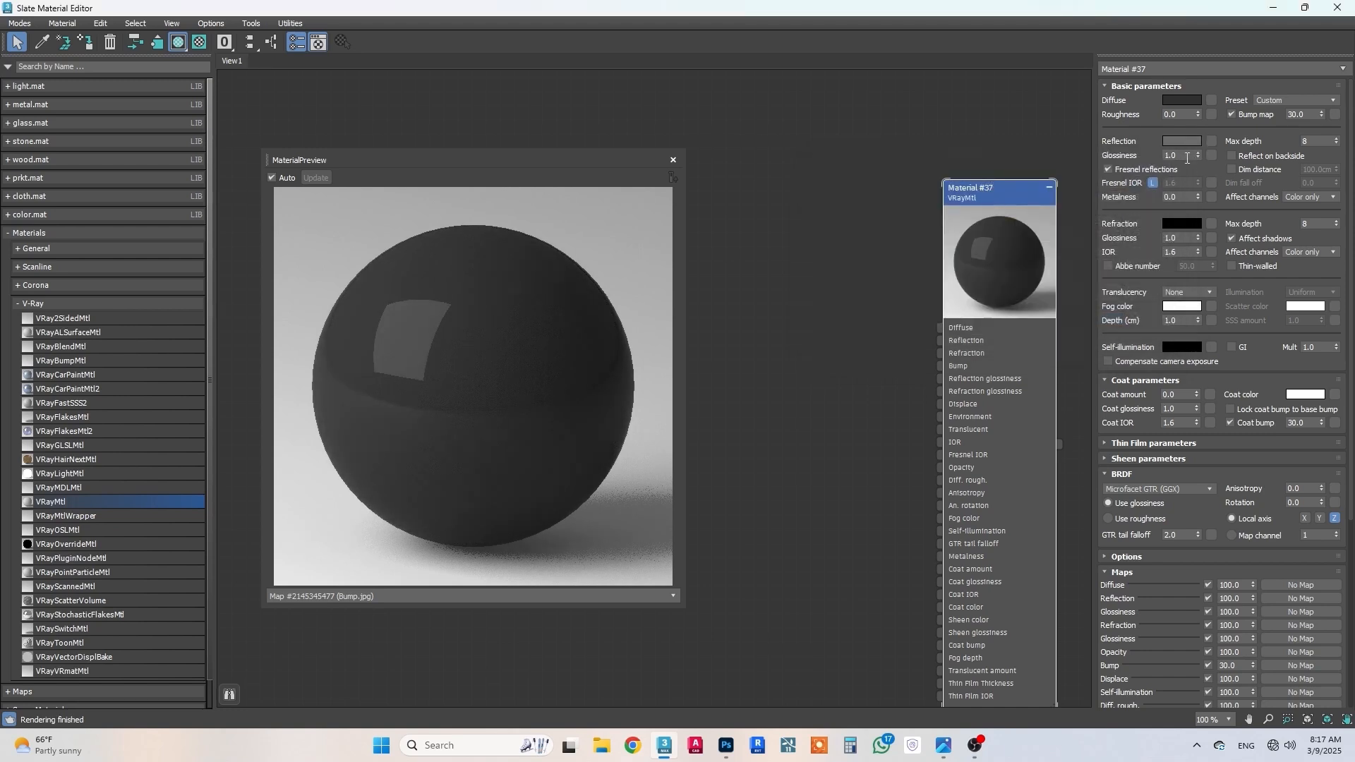
# Step: Set the reflection glossiness to 0.8, then unlock the Fresnel IOR and set it to 50
pyautogui.write('0.8')
pyautogui.press('Return')
pyautogui.click(1151, 184)
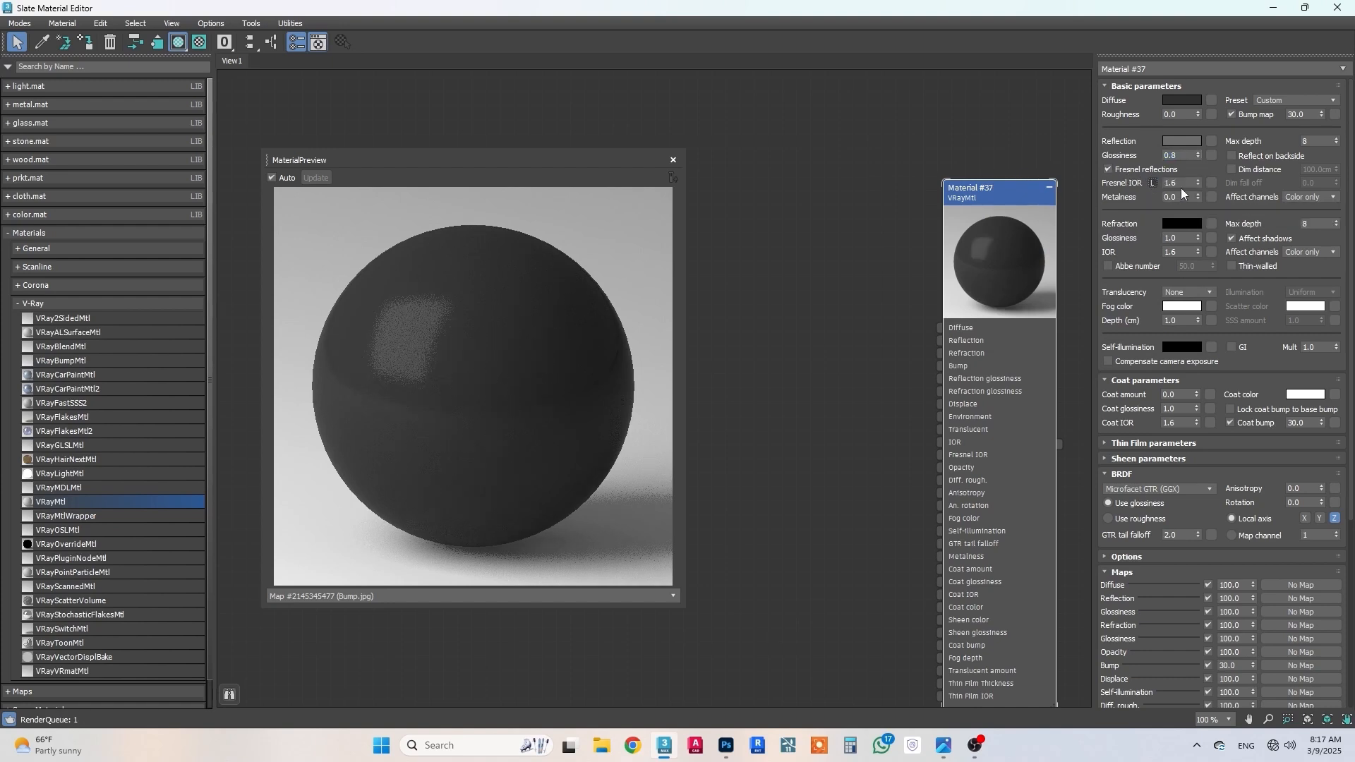
pyautogui.doubleClick(1172, 183)
pyautogui.write('50')
pyautogui.press('Return')
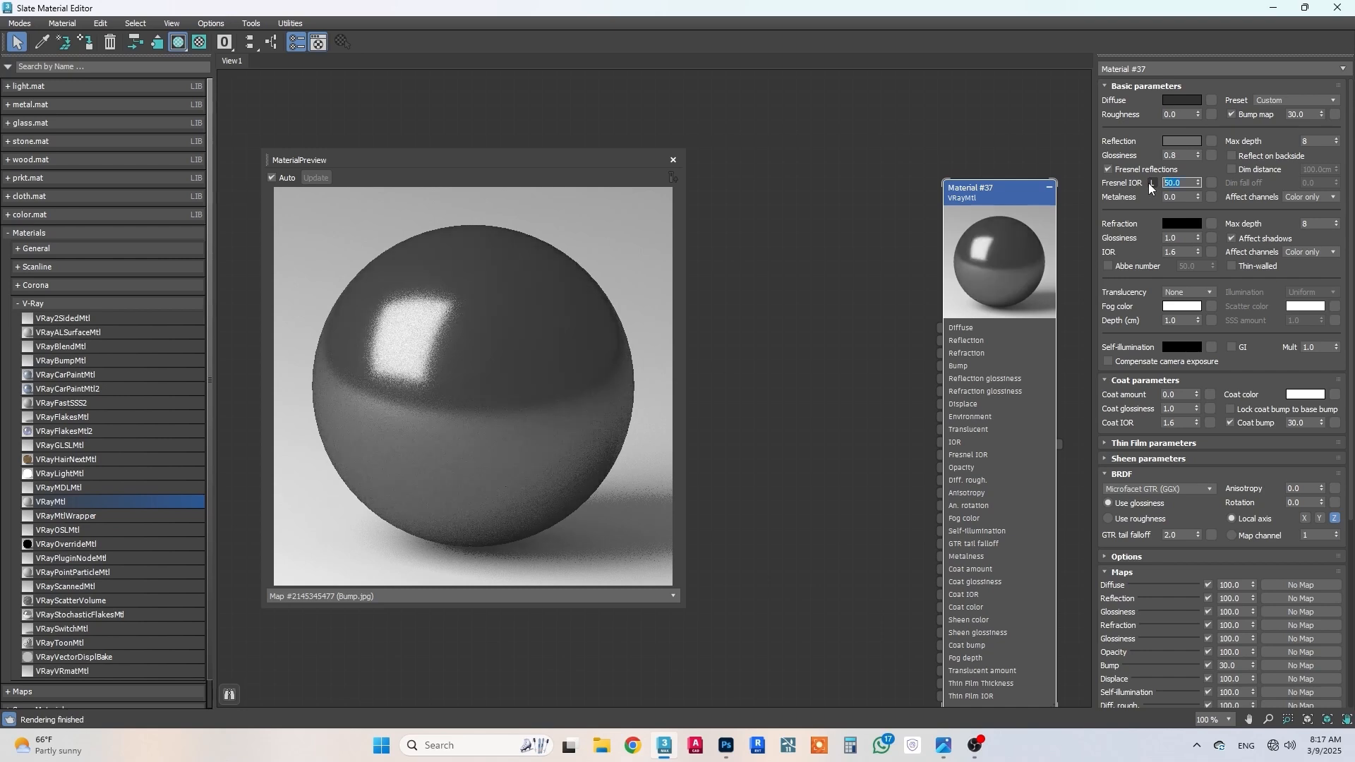
# Step: Set the material's refraction IOR to 10
pyautogui.moveTo(1146, 250); pyautogui.dragTo(1144, 231)
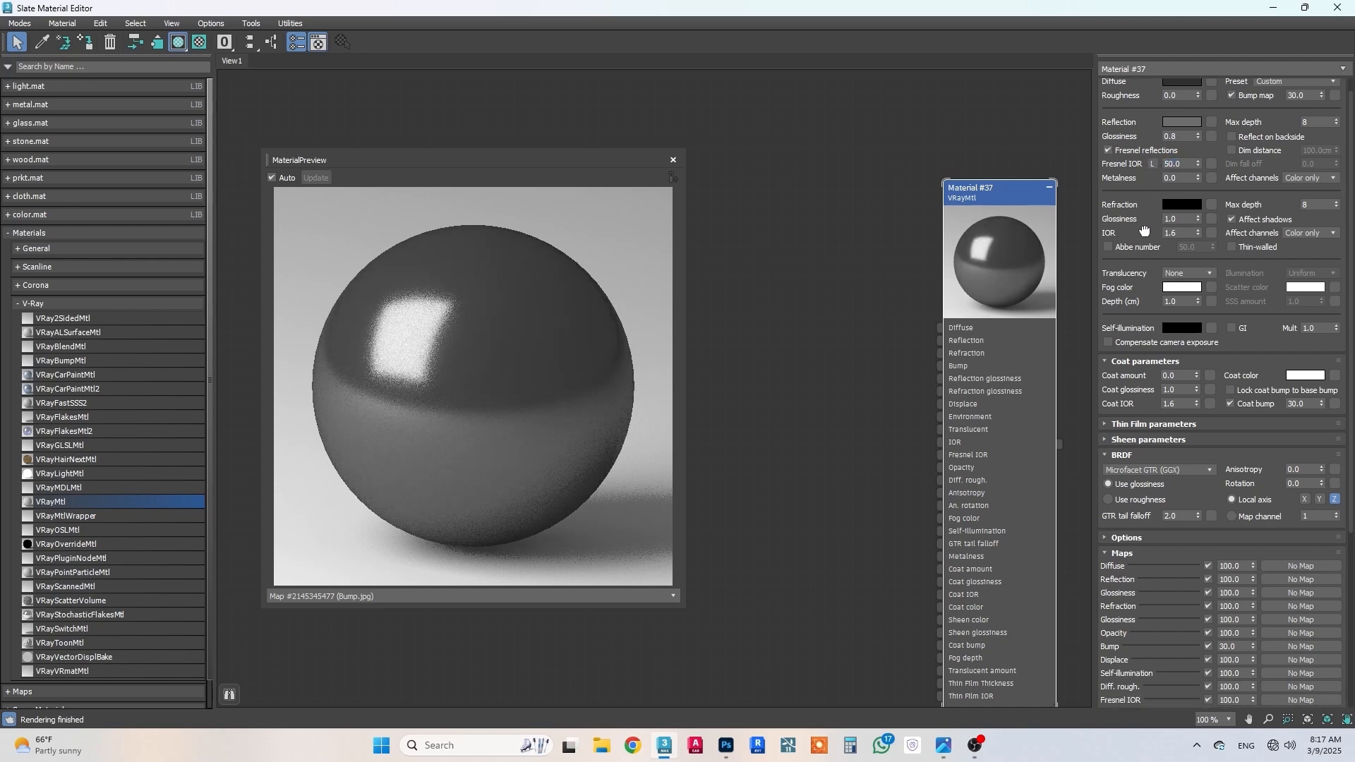
pyautogui.doubleClick(1165, 234)
pyautogui.press('Return')
# Step: Set the refraction fog color to light gray with display red, green and blue values of 186
pyautogui.moveTo(1132, 223); pyautogui.dragTo(1132, 161)
pyautogui.click(1166, 226)
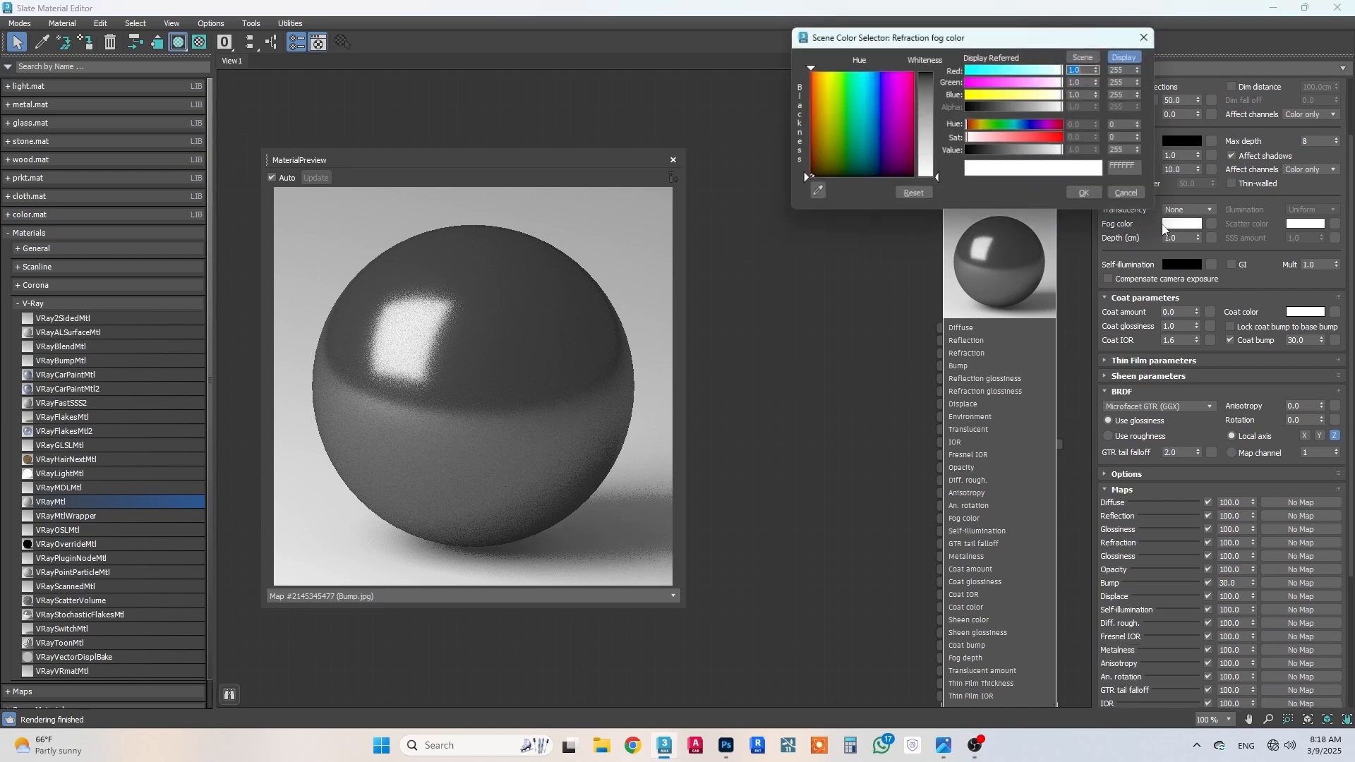
pyautogui.doubleClick(1129, 68)
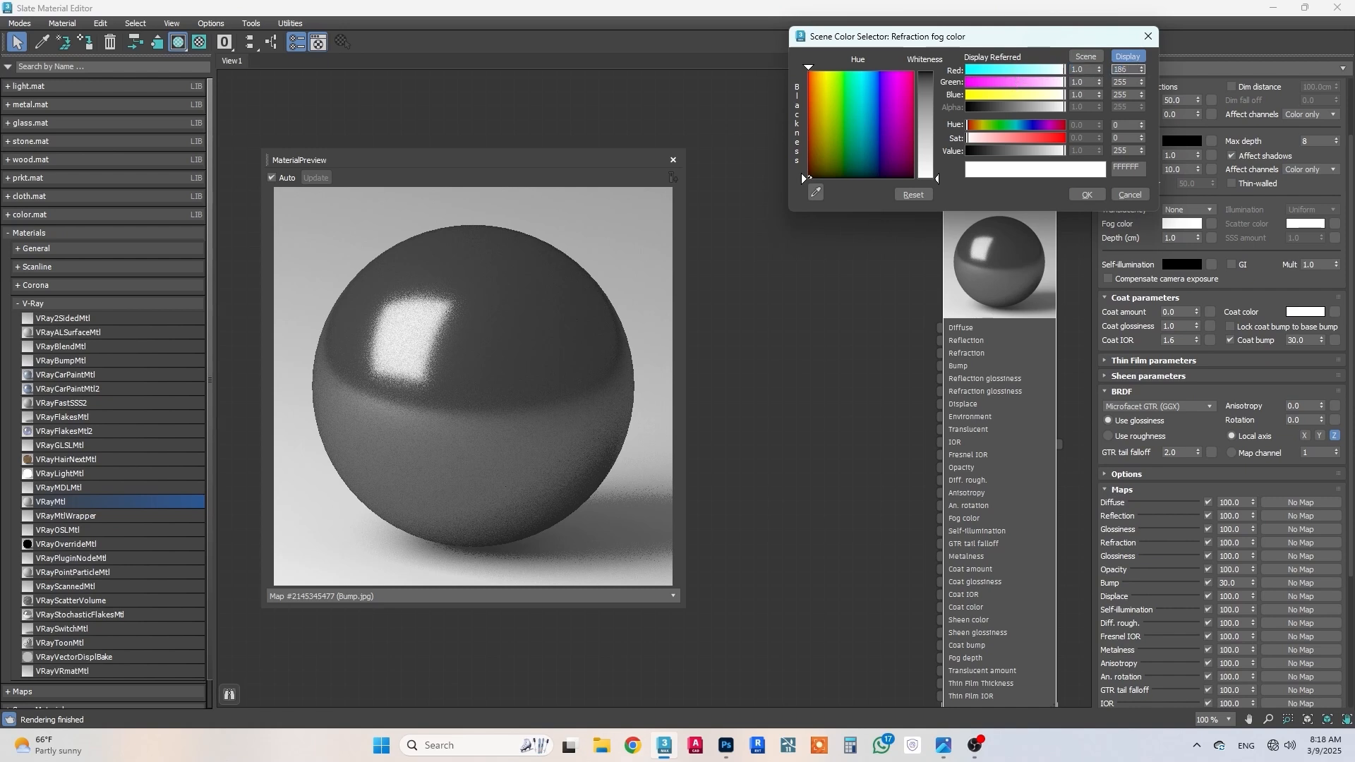
pyautogui.press('Tab')
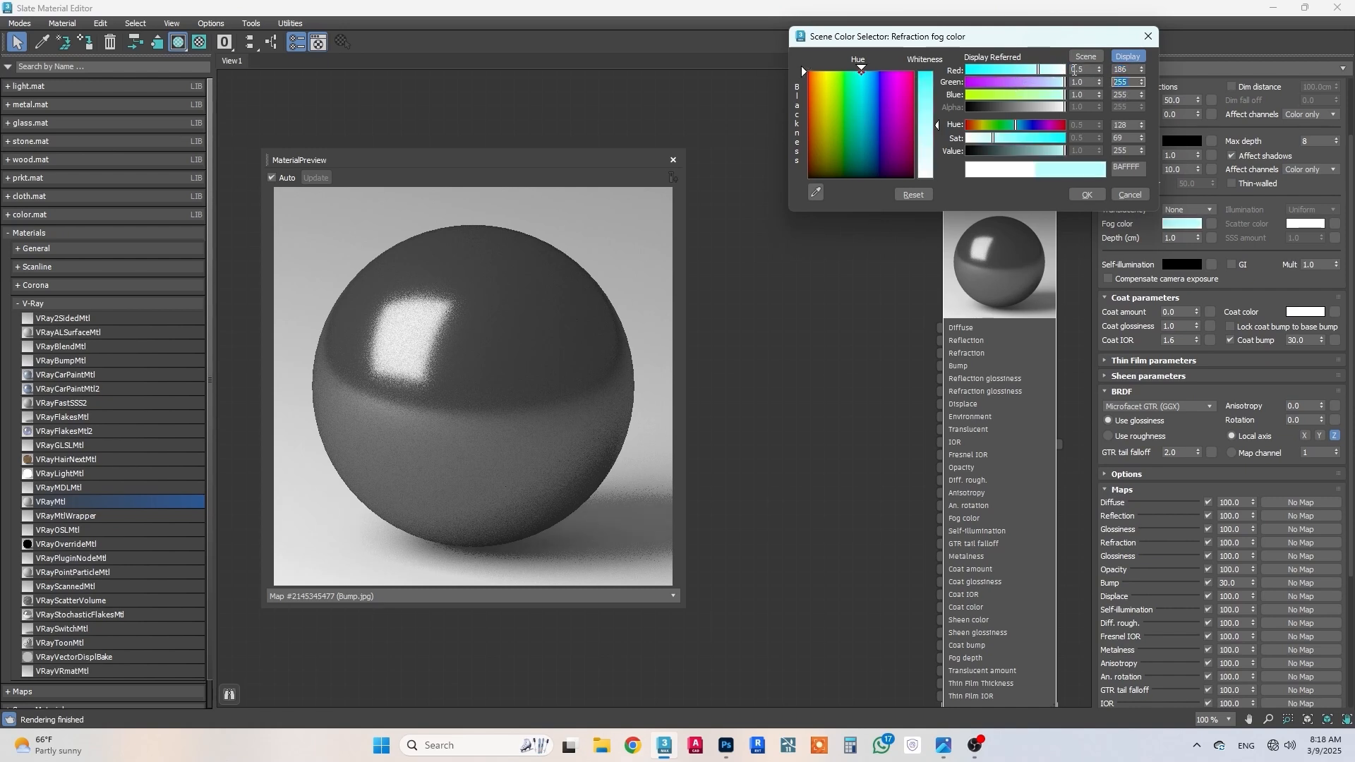
pyautogui.write('186')
pyautogui.press('Return')
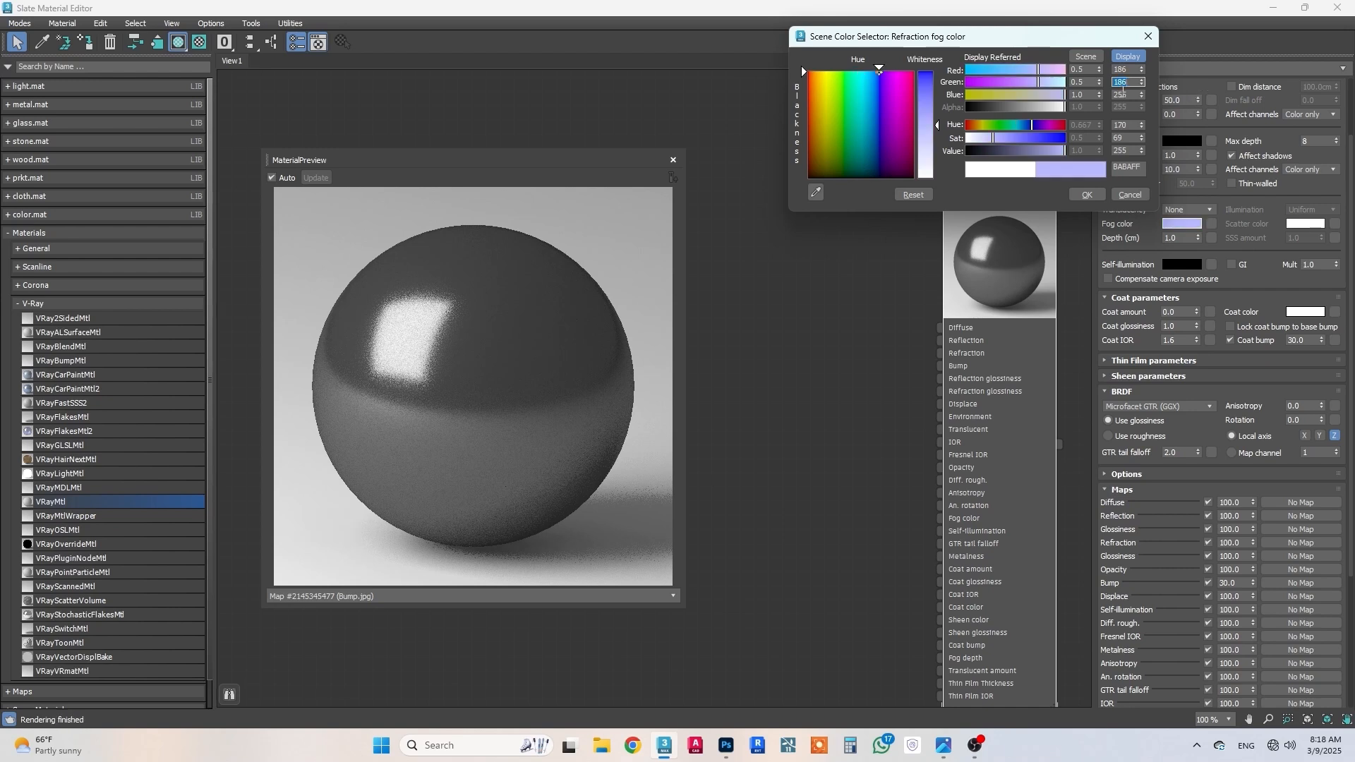
pyautogui.press('Tab')
pyautogui.write('186')
pyautogui.press('Return')
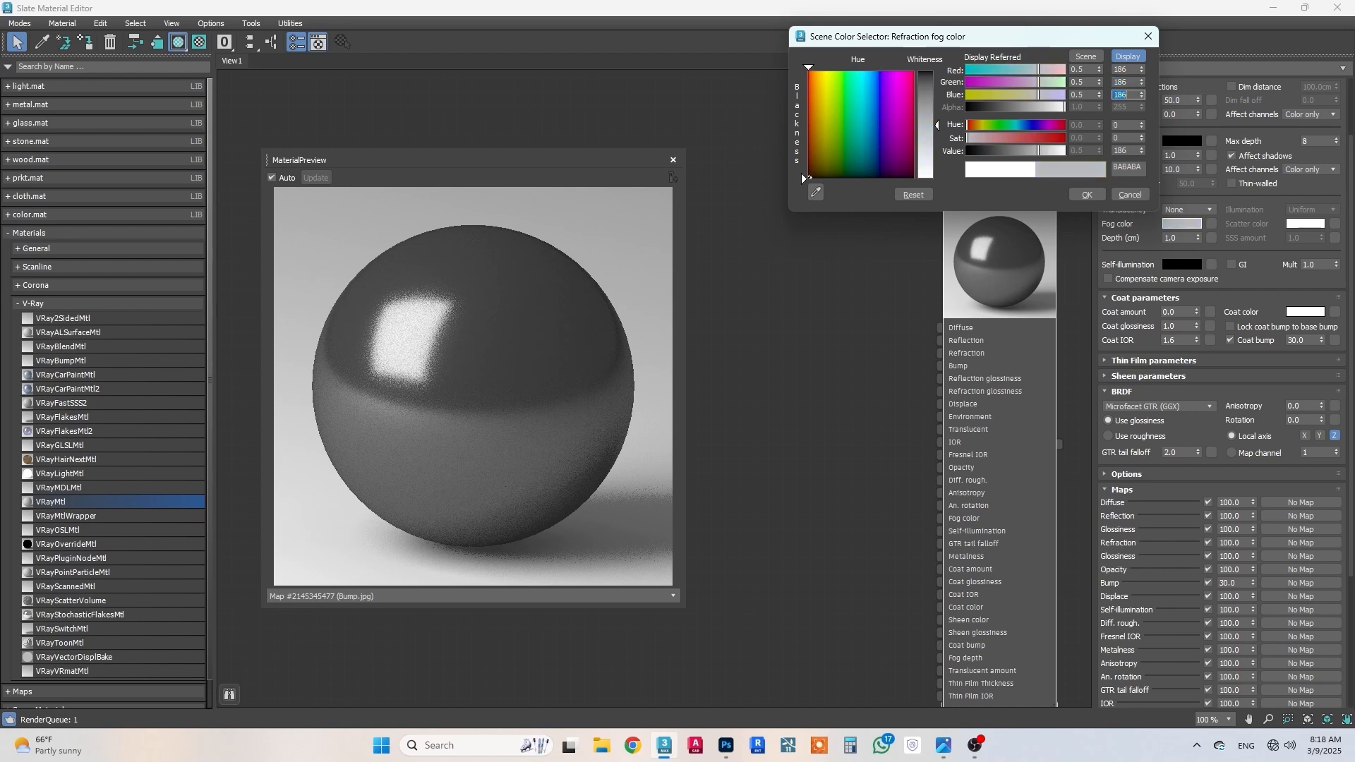
pyautogui.click(1085, 194)
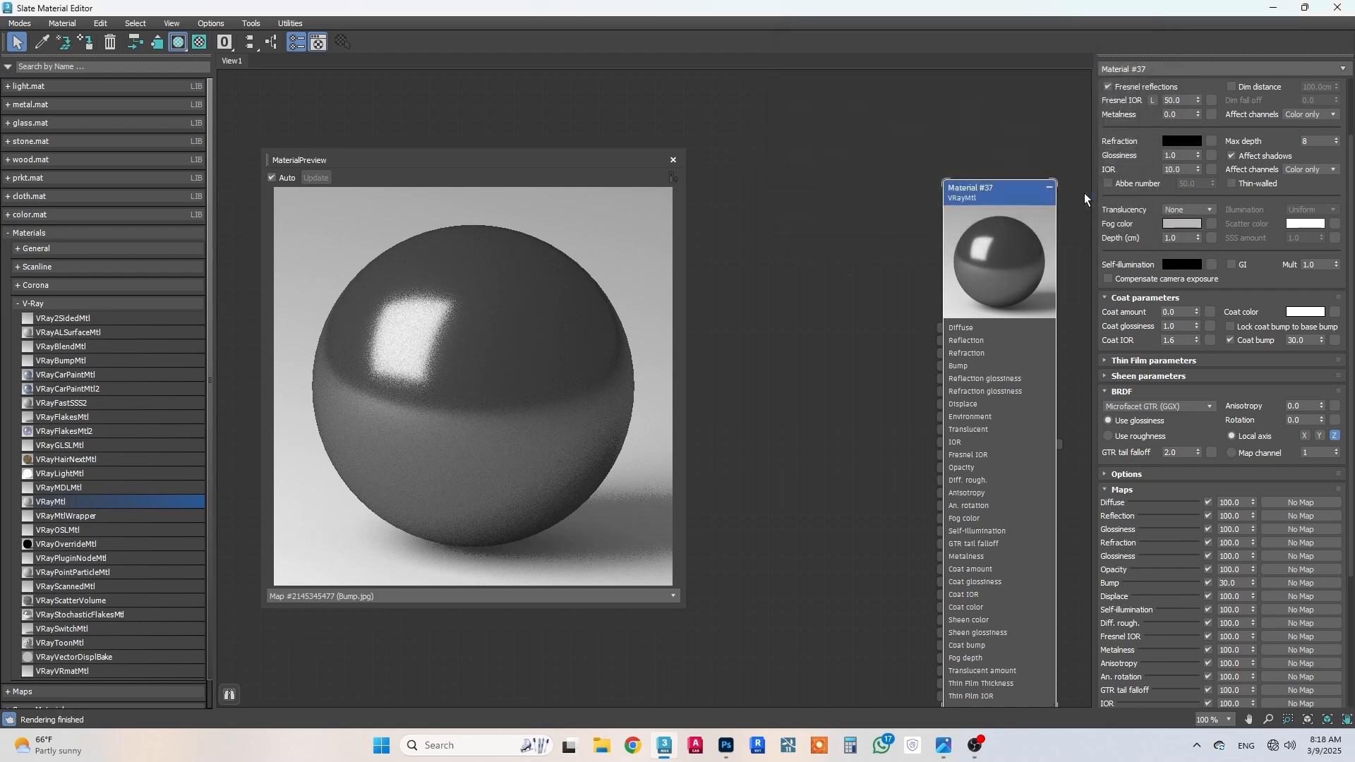
# Step: Set the fog depth to 0 cm and the self-illumination multiplier to 0
pyautogui.click(1182, 236)
pyautogui.press('Return')
pyautogui.moveTo(1242, 282); pyautogui.dragTo(1242, 215)
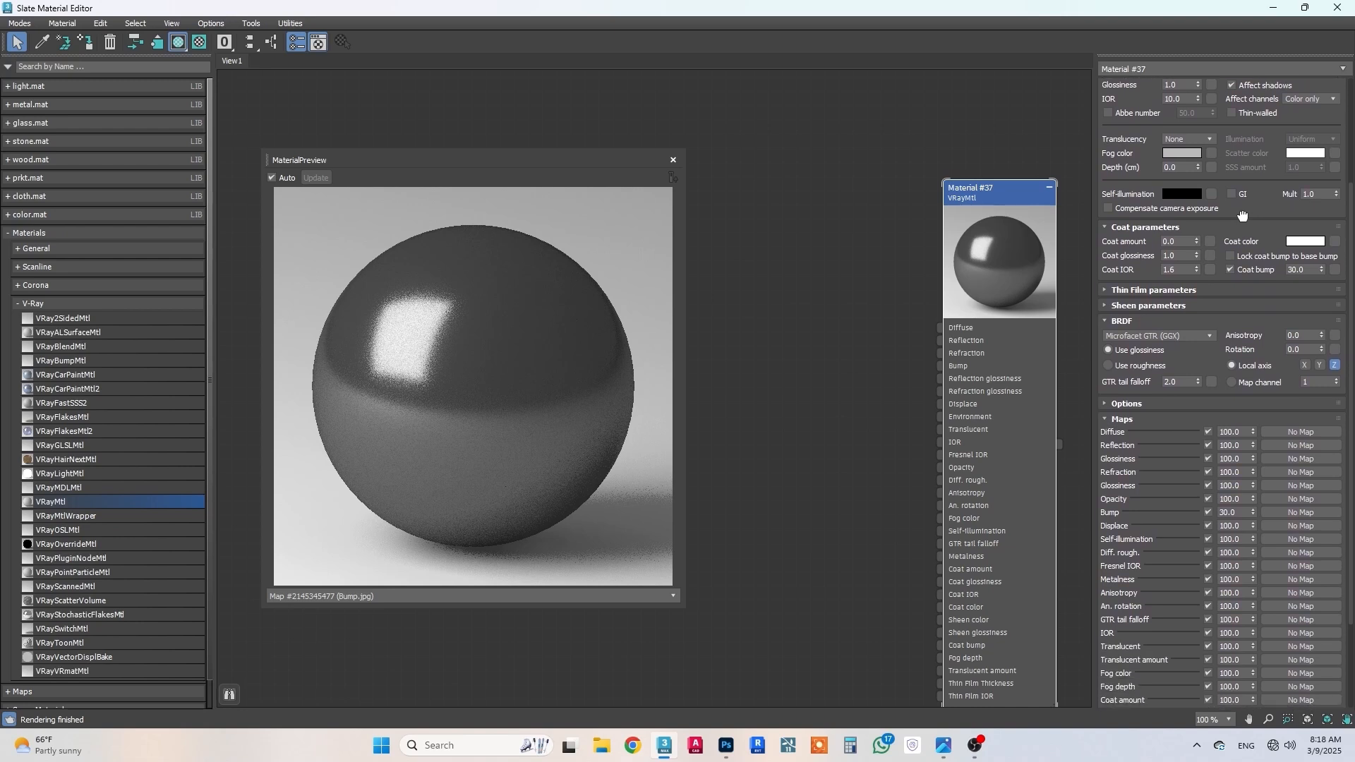
pyautogui.scroll(-2, 1246, 222)
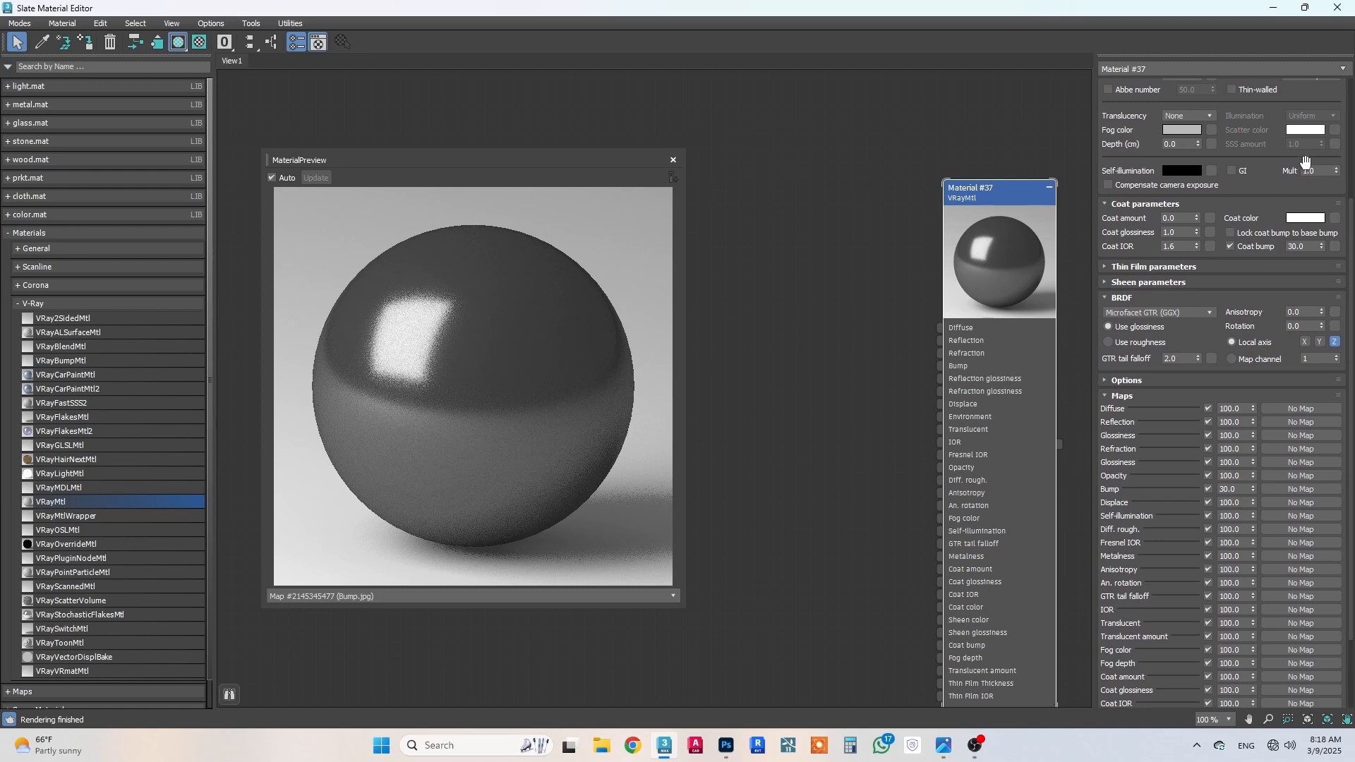
pyautogui.moveTo(1318, 171); pyautogui.dragTo(1247, 159)
pyautogui.write('3')
pyautogui.press('Return')
pyautogui.moveTo(1180, 217); pyautogui.dragTo(1086, 215)
pyautogui.scroll(-2, 1183, 328)
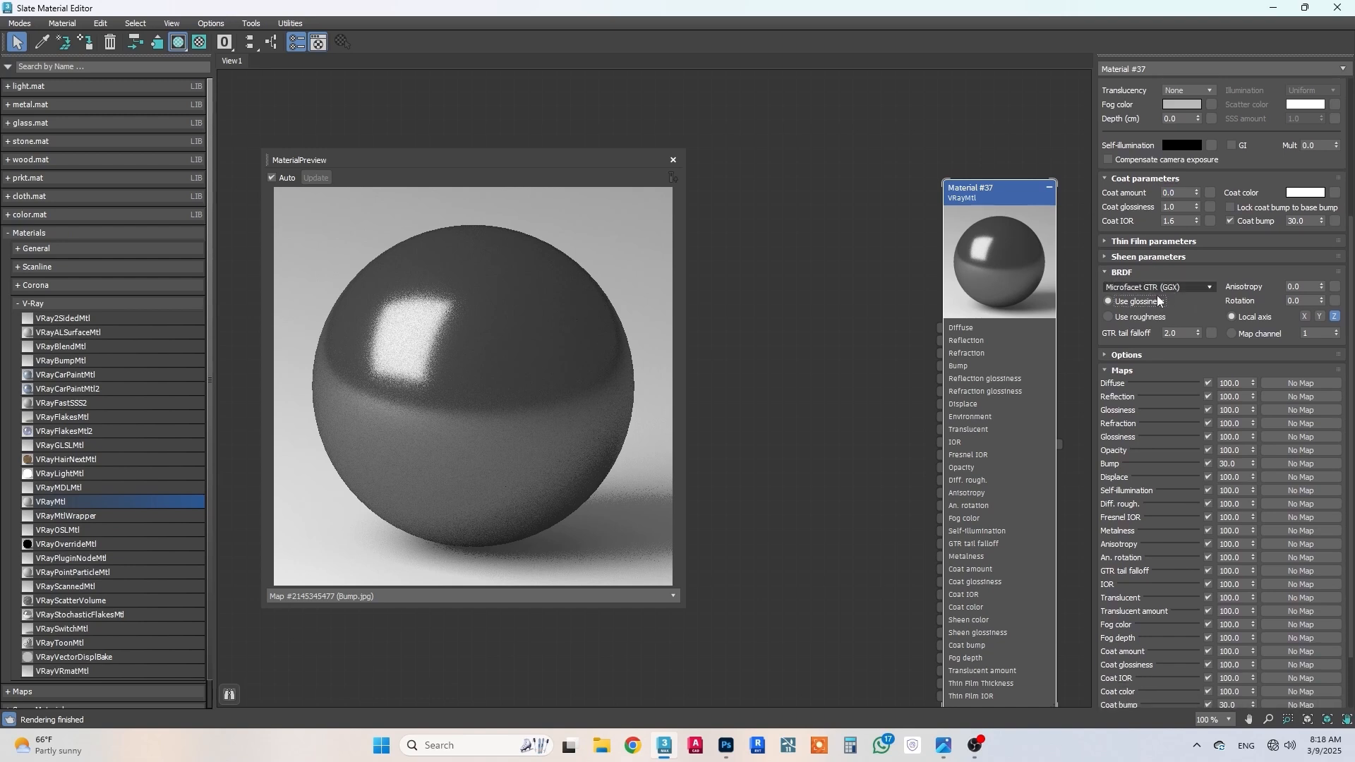
# Step: Set the BRDF anisotropy to 0.5 and its rotation to 90
pyautogui.click(1306, 290)
pyautogui.write('.5')
pyautogui.click(1303, 300)
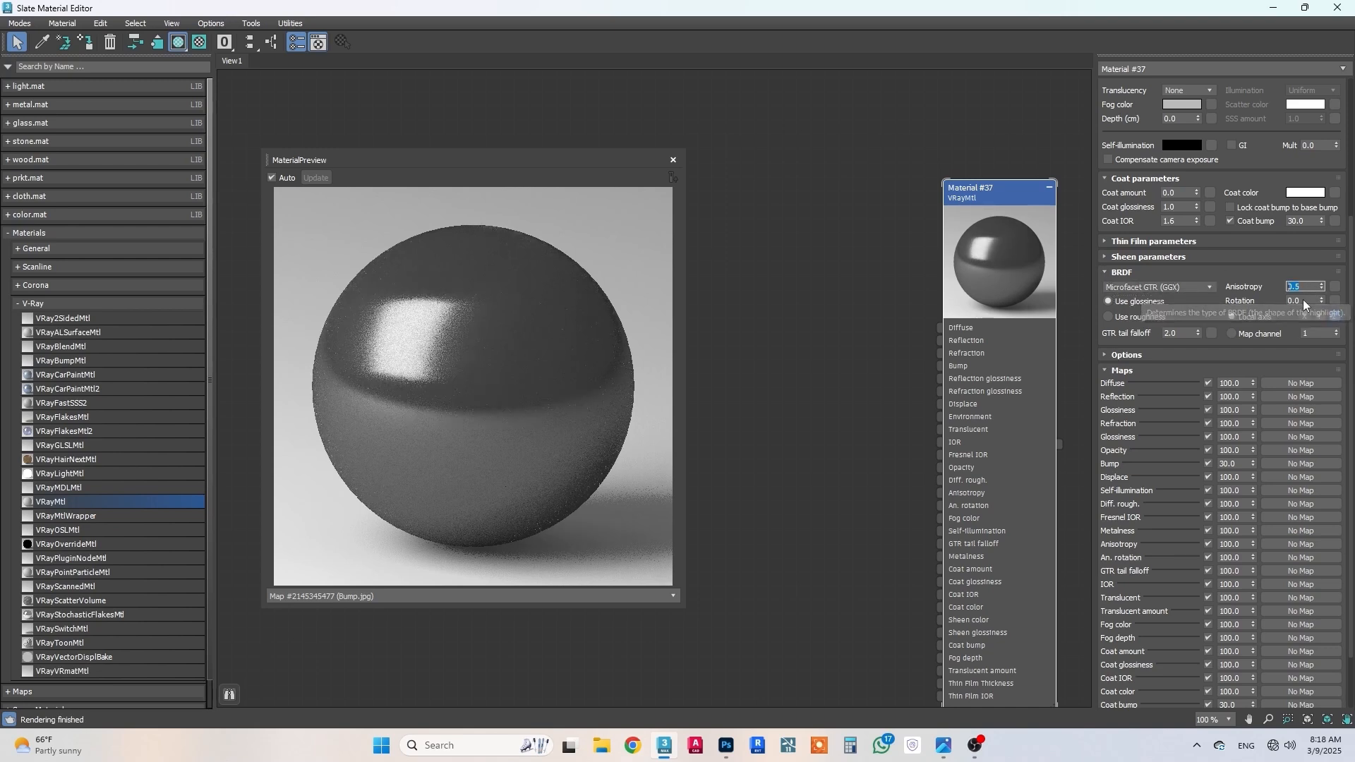
pyautogui.write('3')
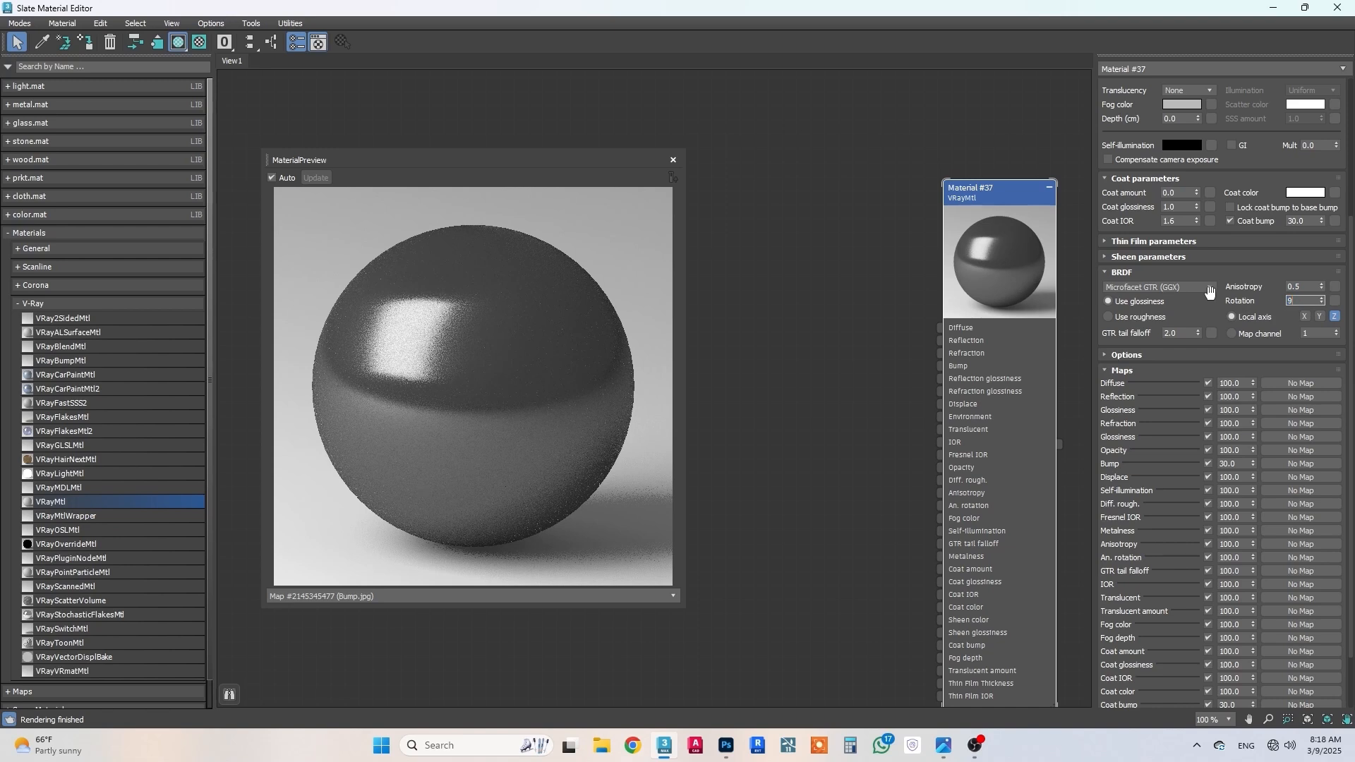
pyautogui.write('0')
pyautogui.press('Return')
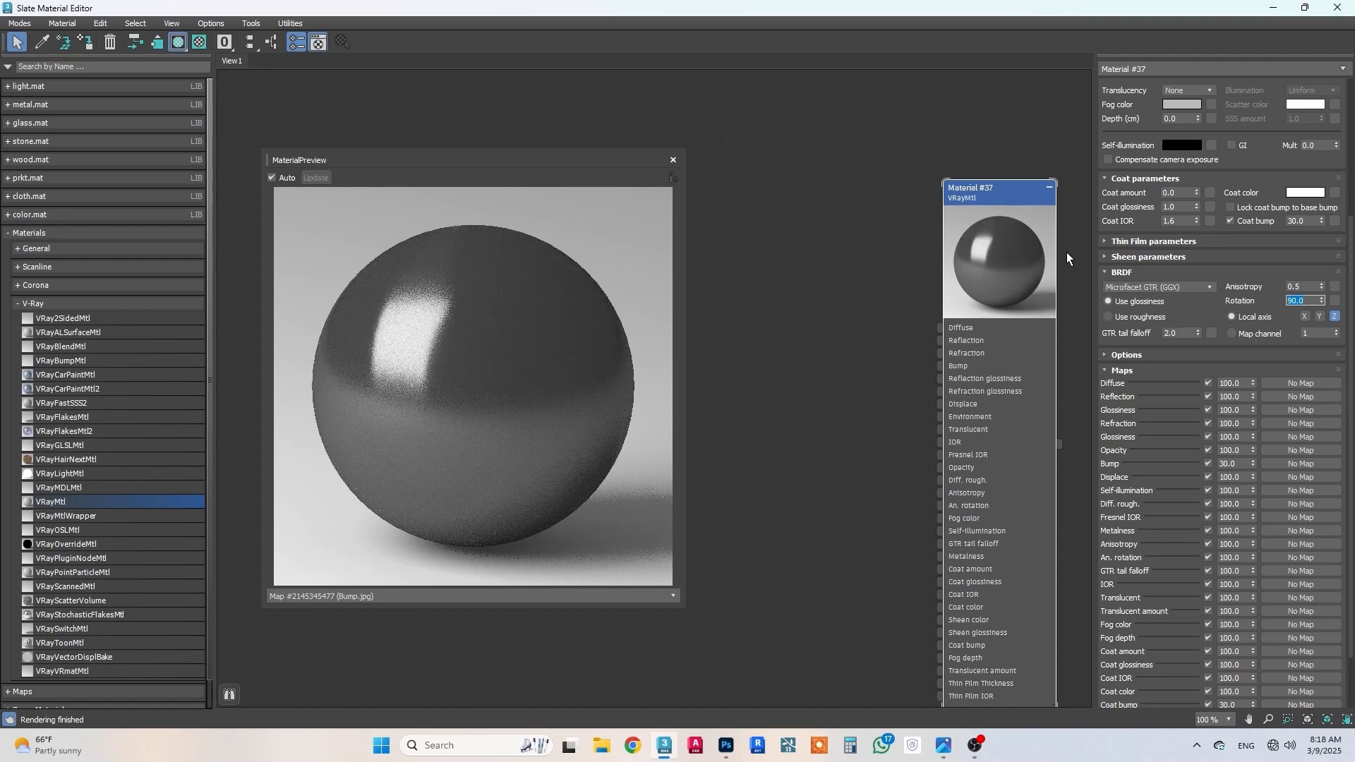
# Step: Close the material preview window and minimize the Slate Material Editor to return to the kitchen scene
pyautogui.click(674, 159)
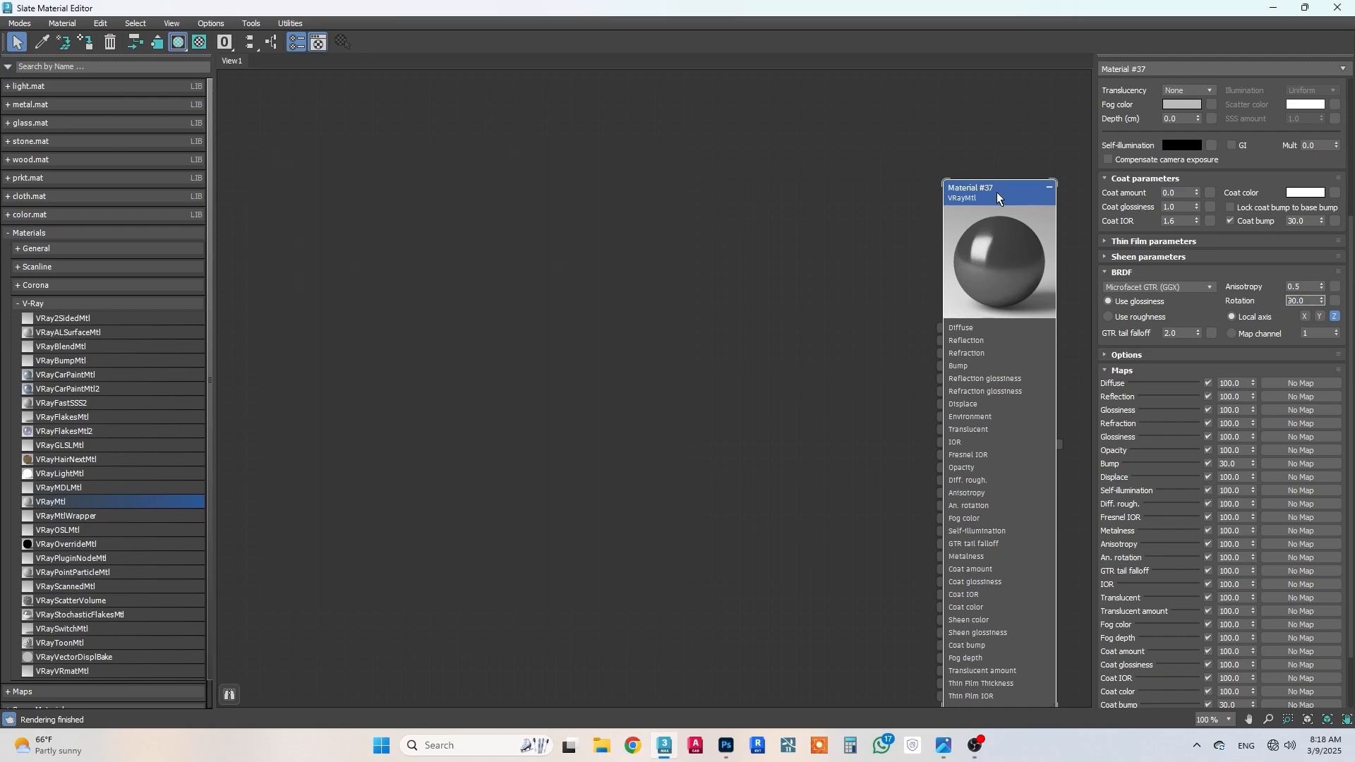
pyautogui.moveTo(909, 279); pyautogui.dragTo(475, 315, button='middle')
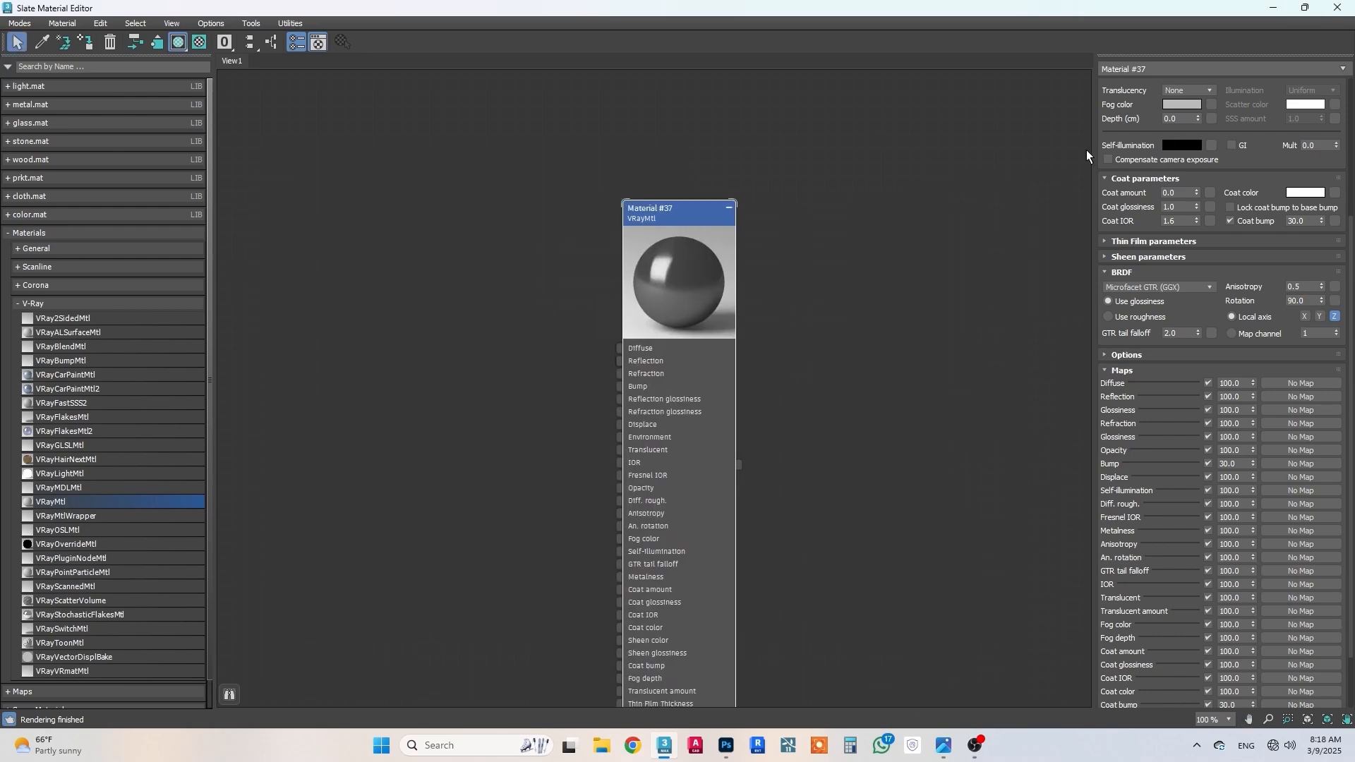
pyautogui.click(1274, 7)
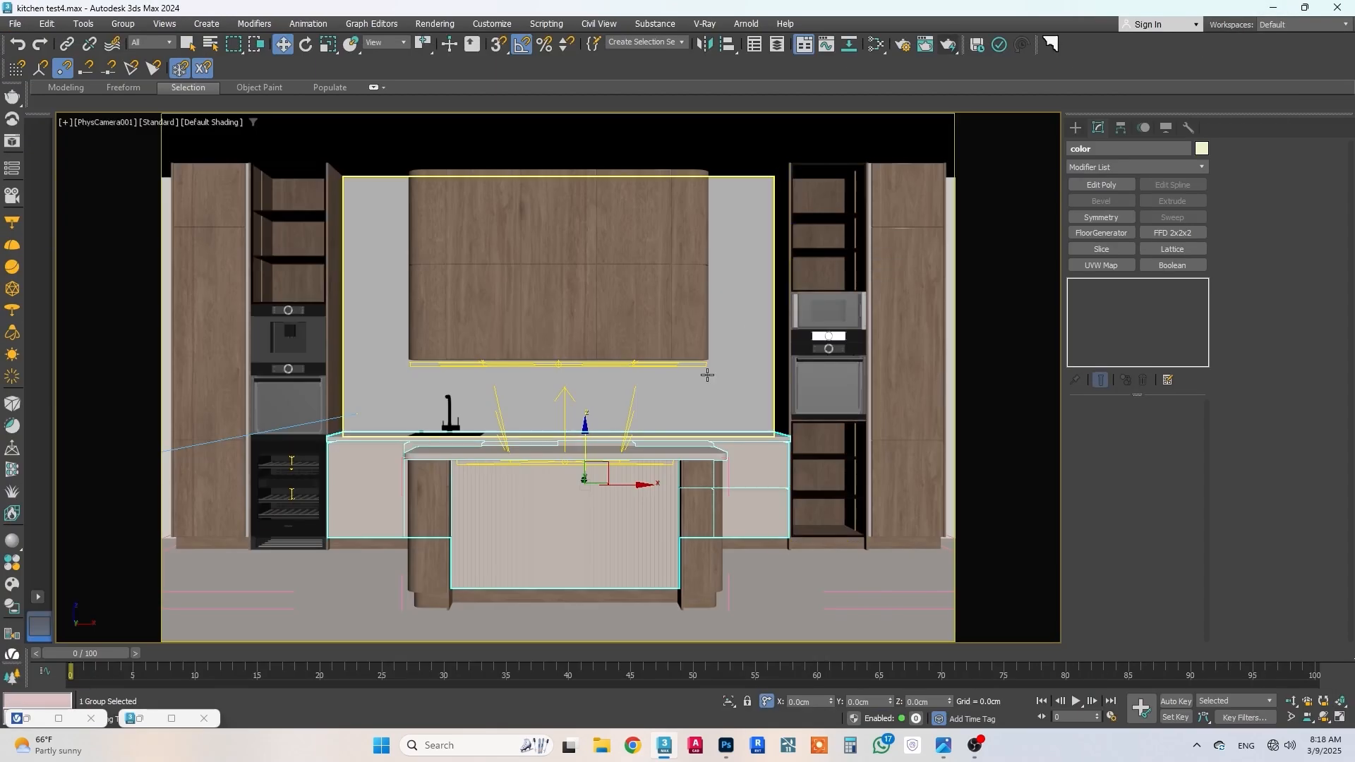
# Step: Assign the dark metal material to the metal group of strips under the back countertop and between the drawers
pyautogui.click(754, 489)
pyautogui.press('m')
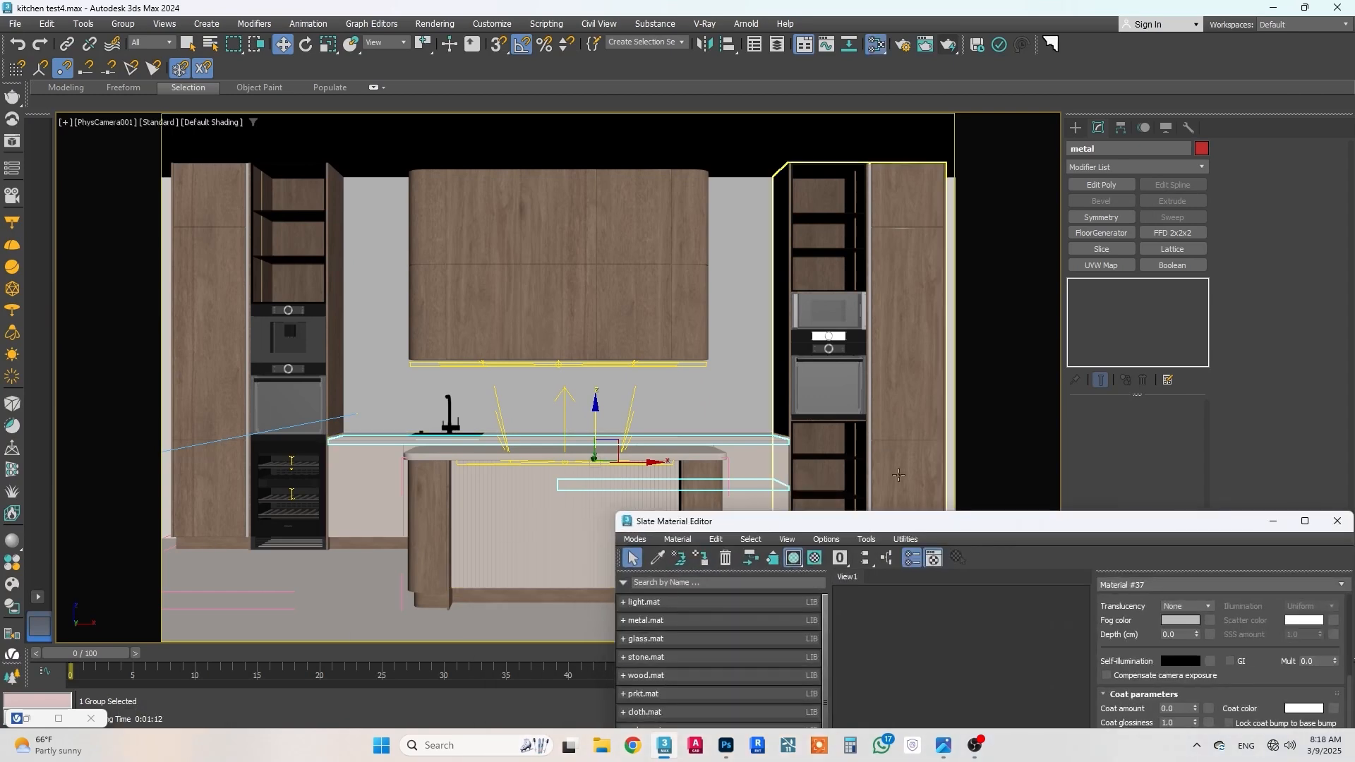
pyautogui.moveTo(881, 530); pyautogui.dragTo(896, 190)
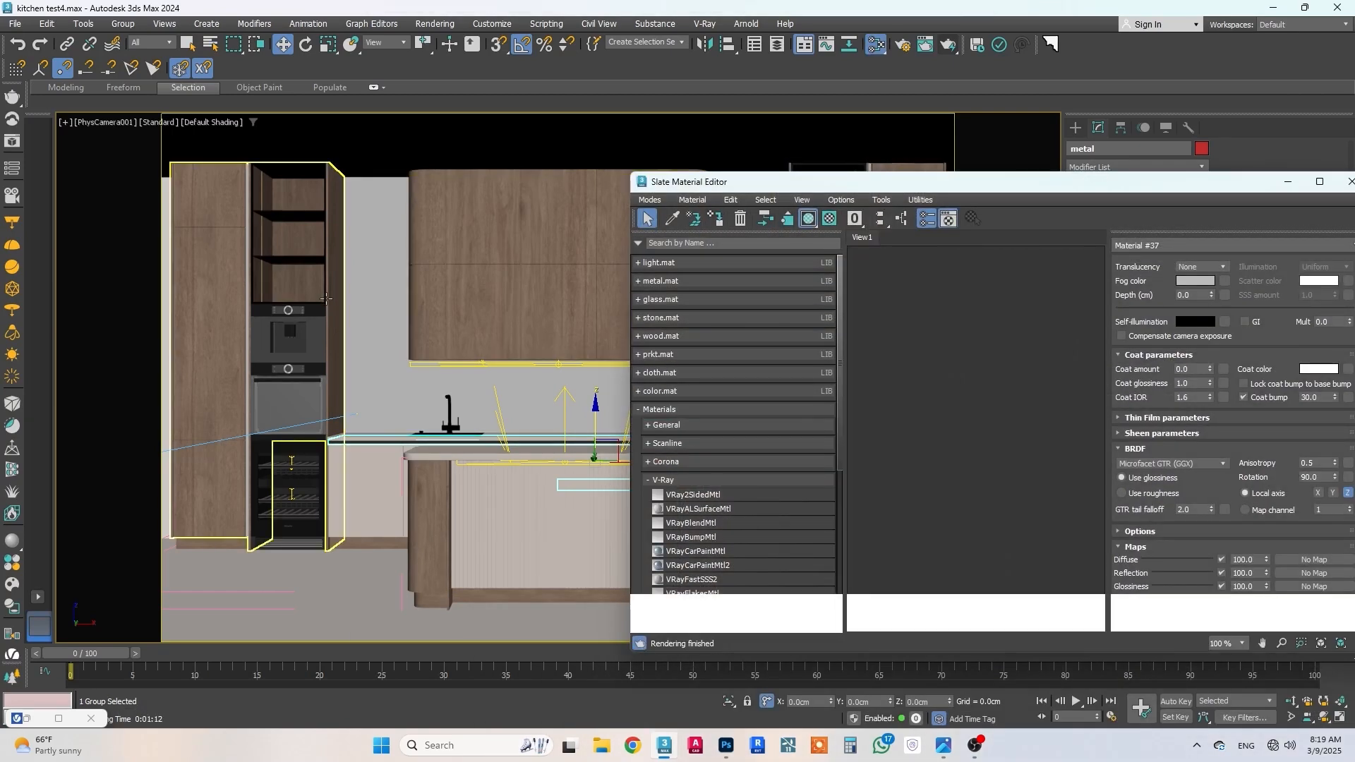
# Step: Assign the dark metal material to the metal2 frames around the tall cabinets' open shelves, then minimize the material editor
pyautogui.click(324, 297)
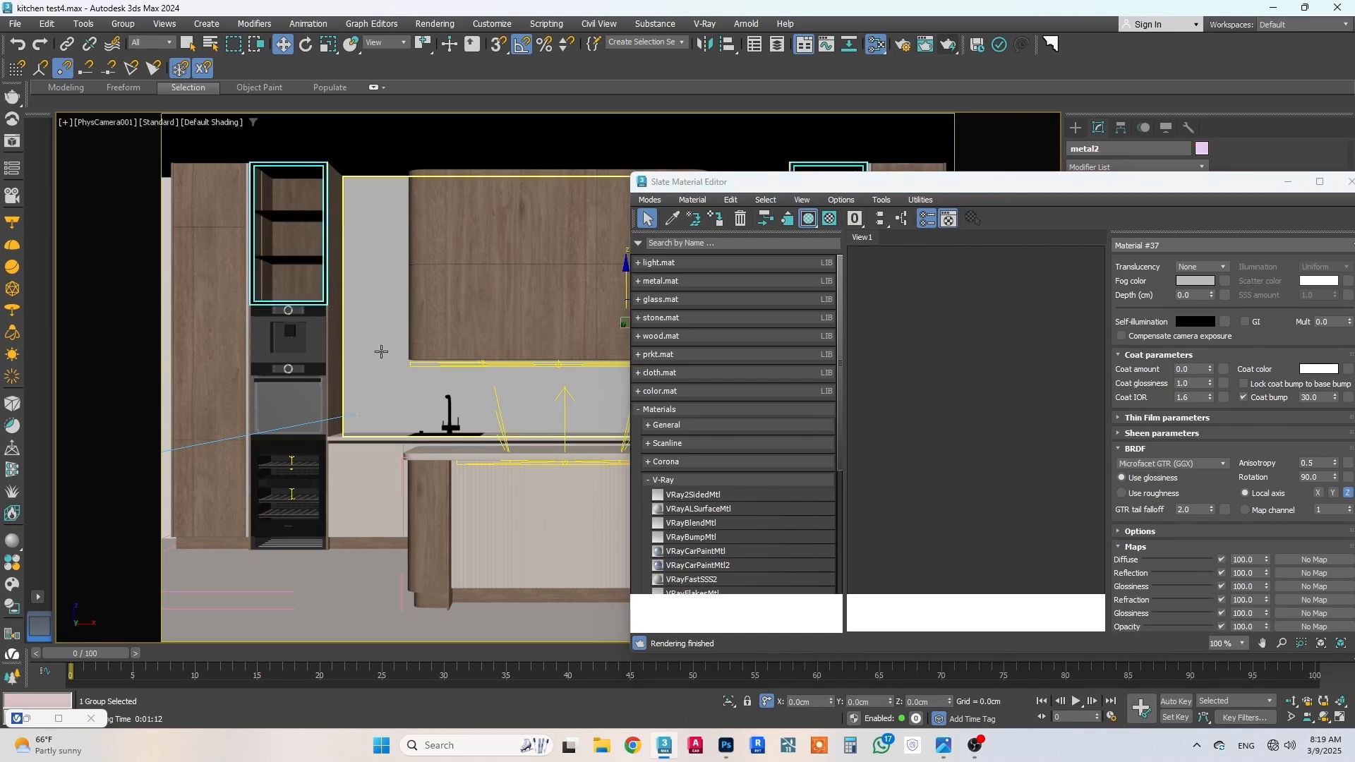
pyautogui.moveTo(935, 185); pyautogui.dragTo(700, 449)
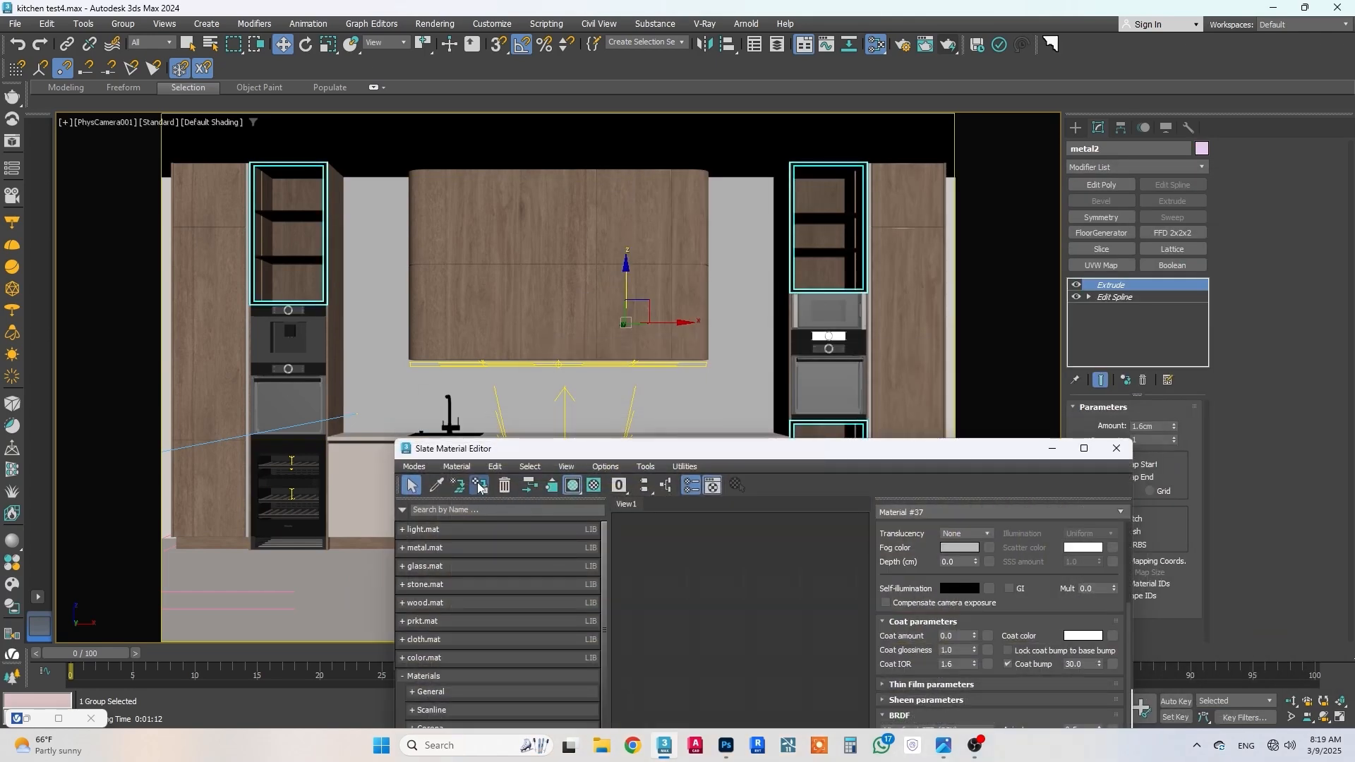
pyautogui.click(1052, 449)
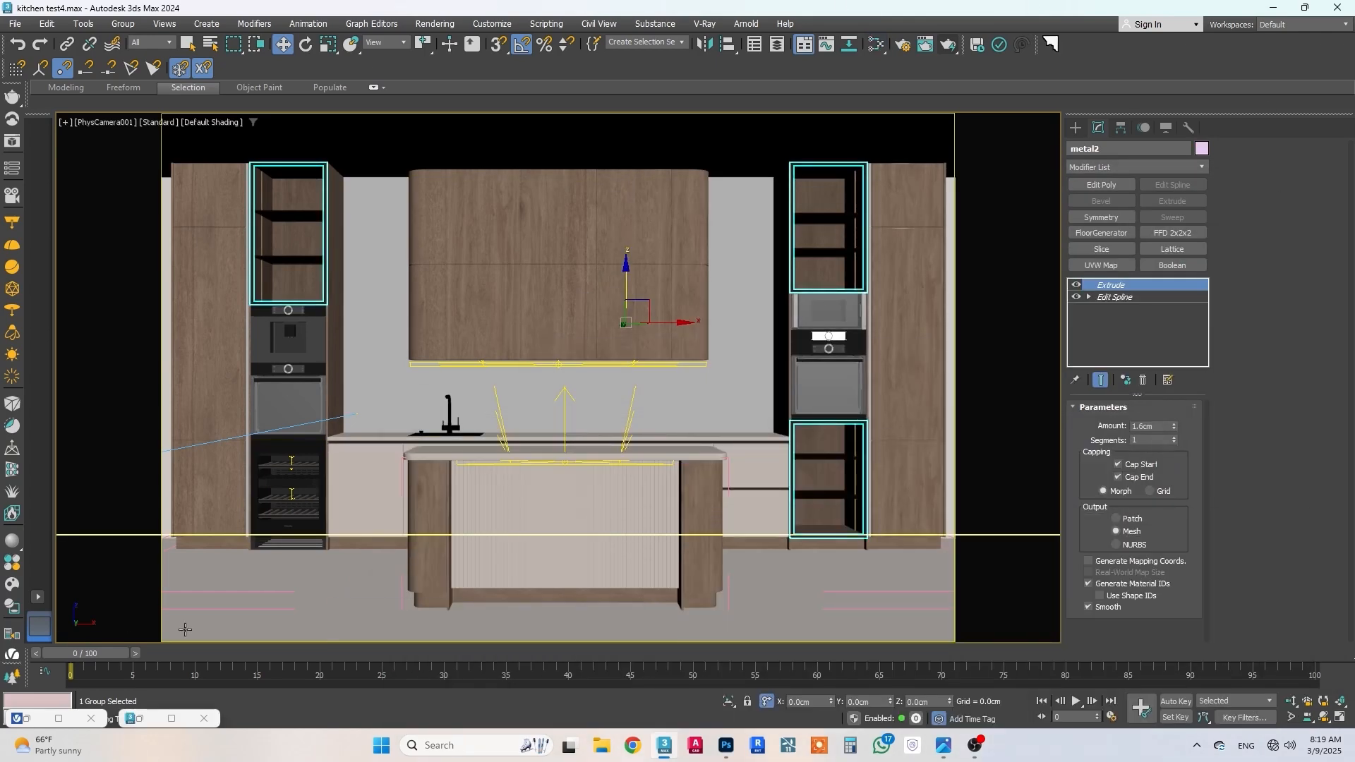
# Step: Select the thin vertical panels beside both tall shelf units, assign them the dark metal material and minimize the material editor
pyautogui.click(873, 519)
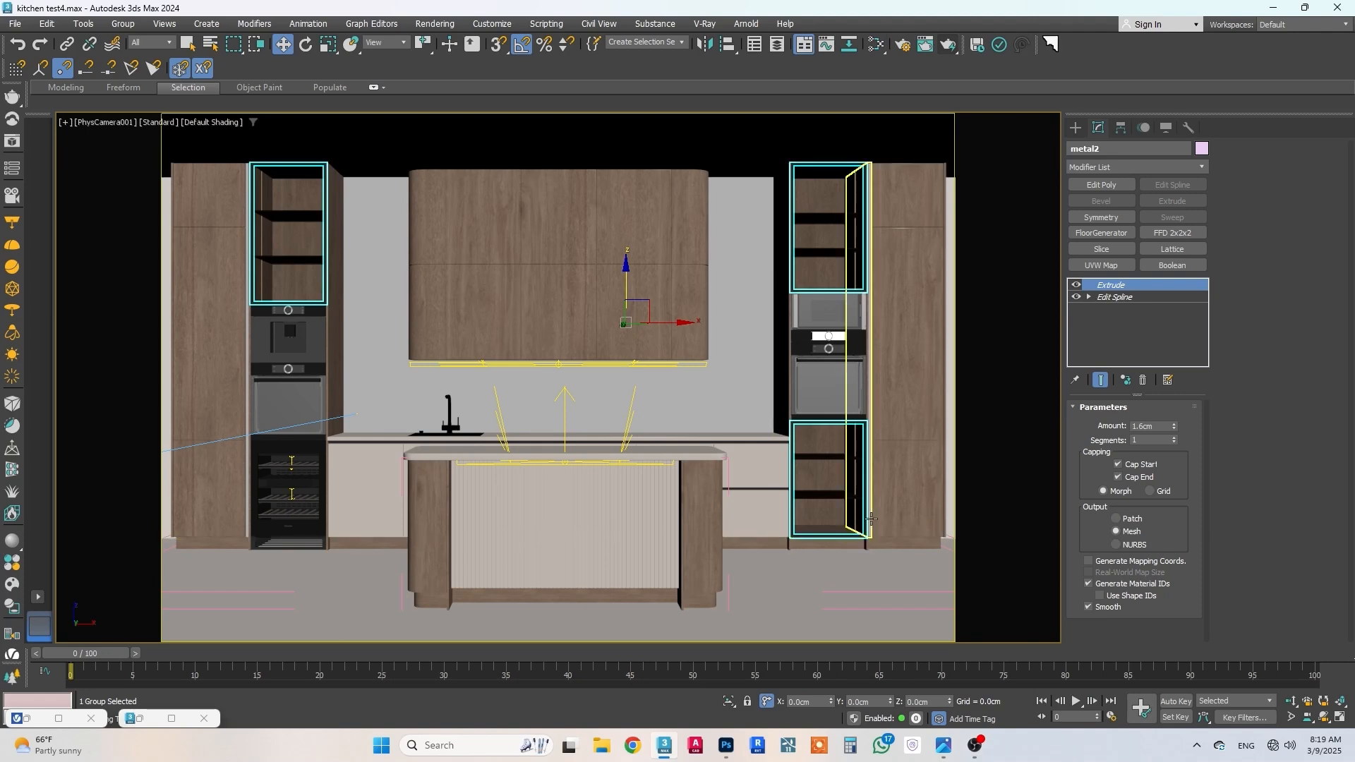
pyautogui.keyDown('ctrl'); pyautogui.click(245, 528); pyautogui.keyUp('ctrl')
pyautogui.press('m')
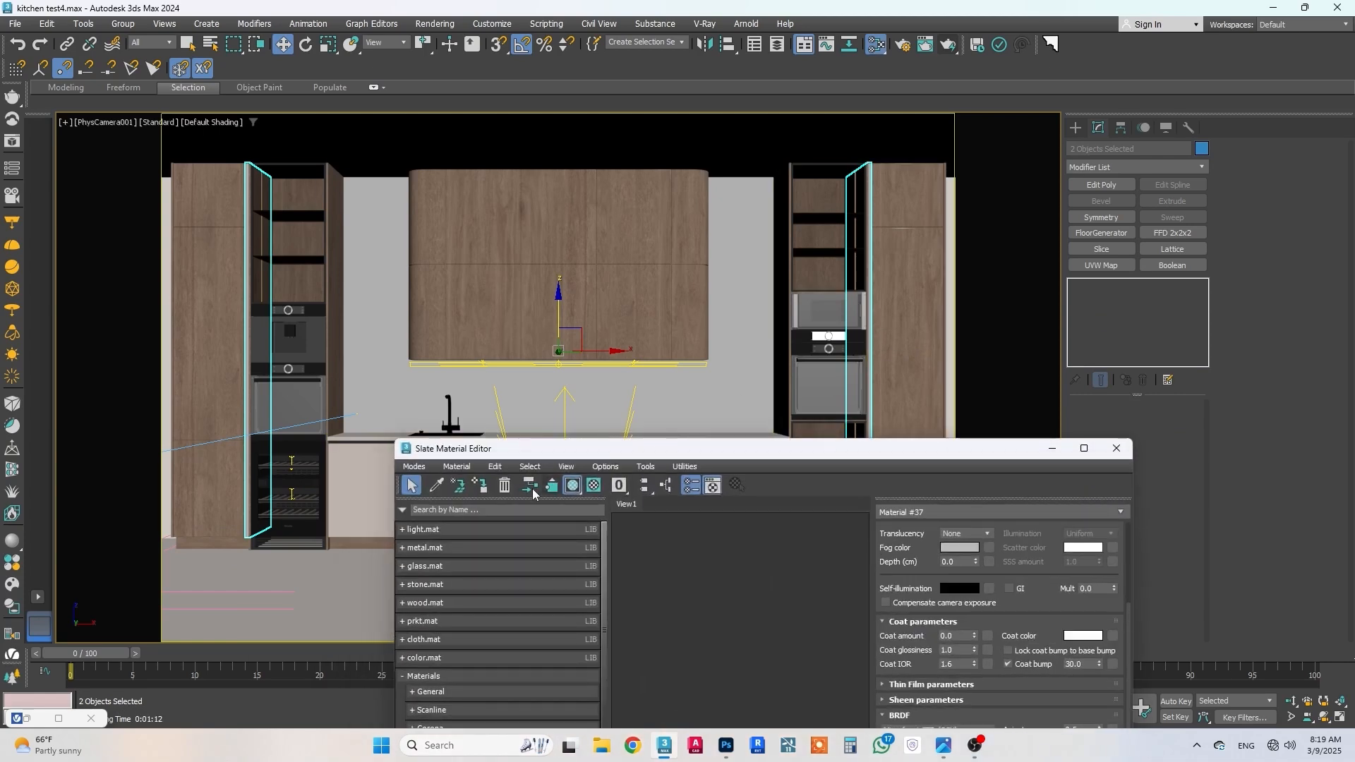
pyautogui.click(1052, 449)
# Step: In the V-Ray Frame Buffer, shrink the render region to a narrow band along the back countertop and start rendering
pyautogui.click(57, 719)
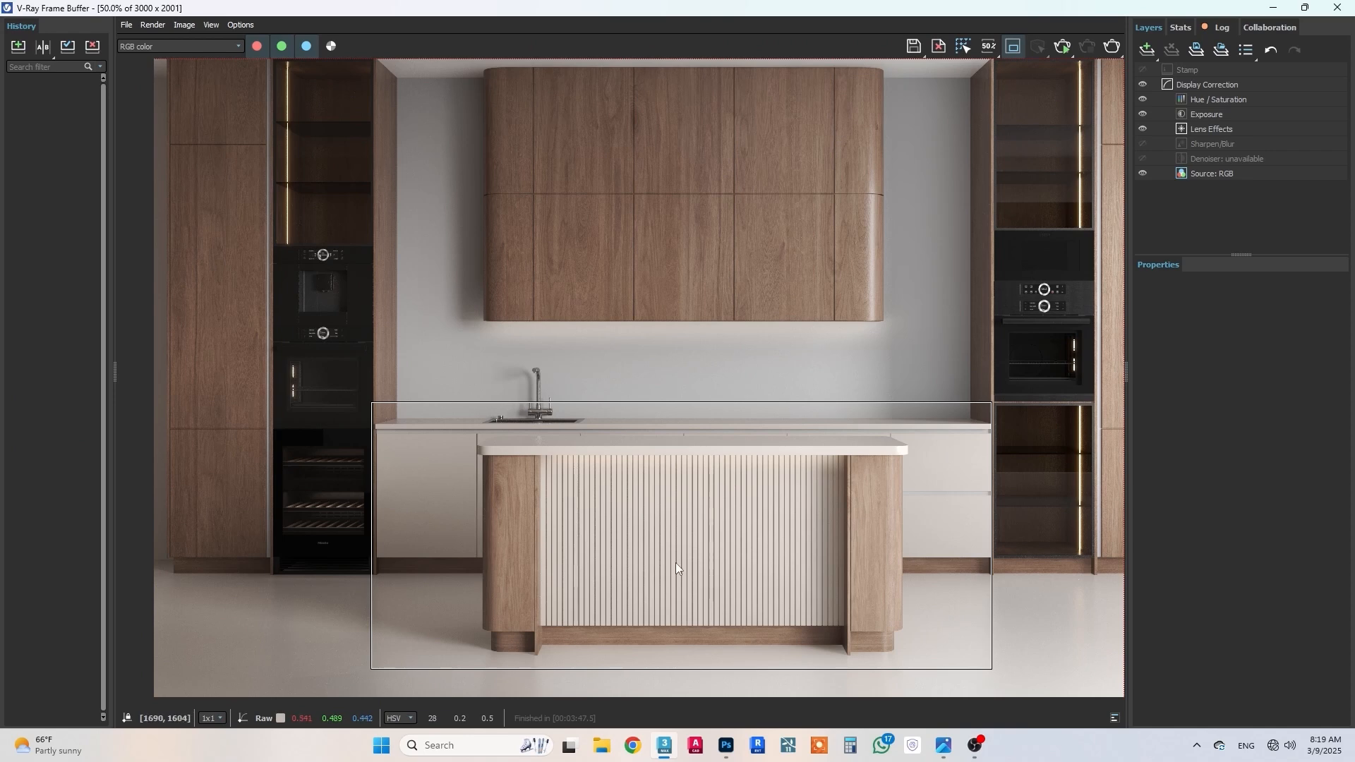
pyautogui.moveTo(674, 668); pyautogui.dragTo(673, 446)
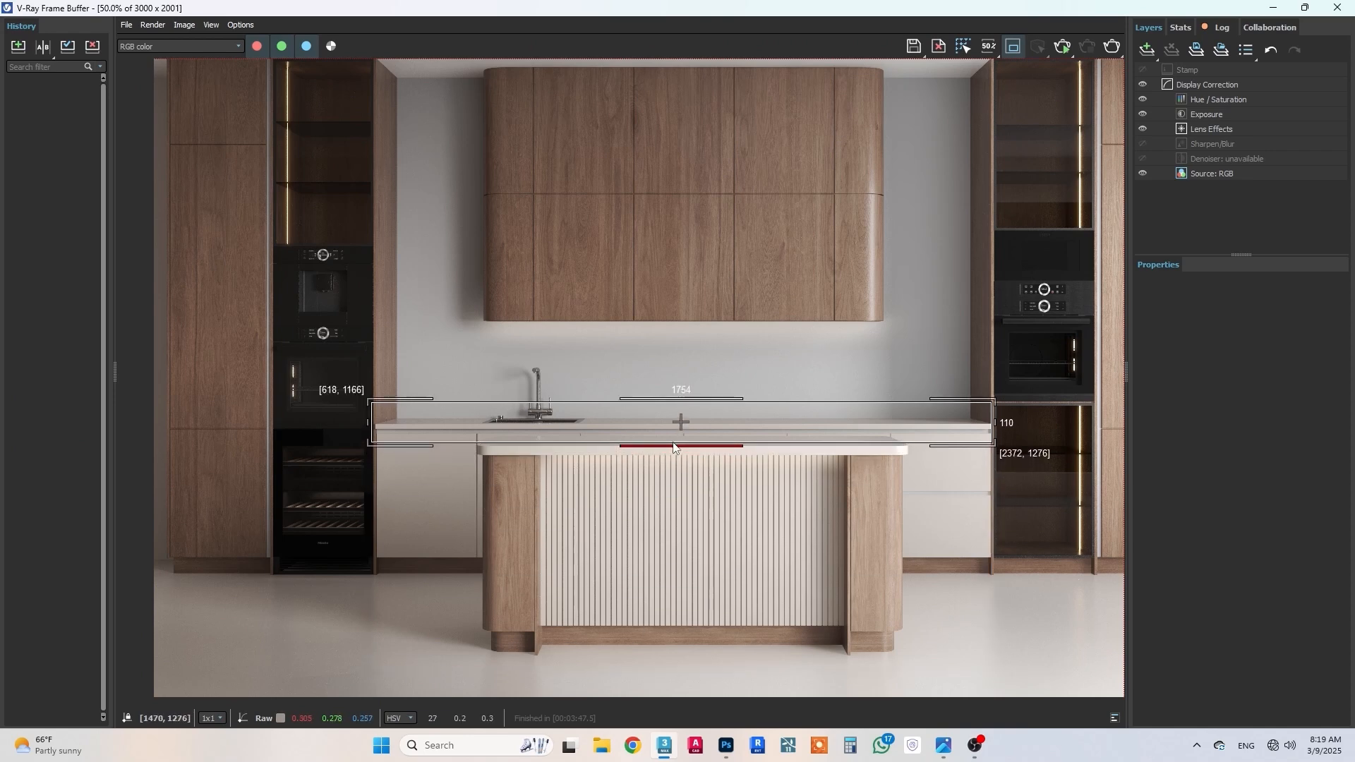
pyautogui.click(1113, 46)
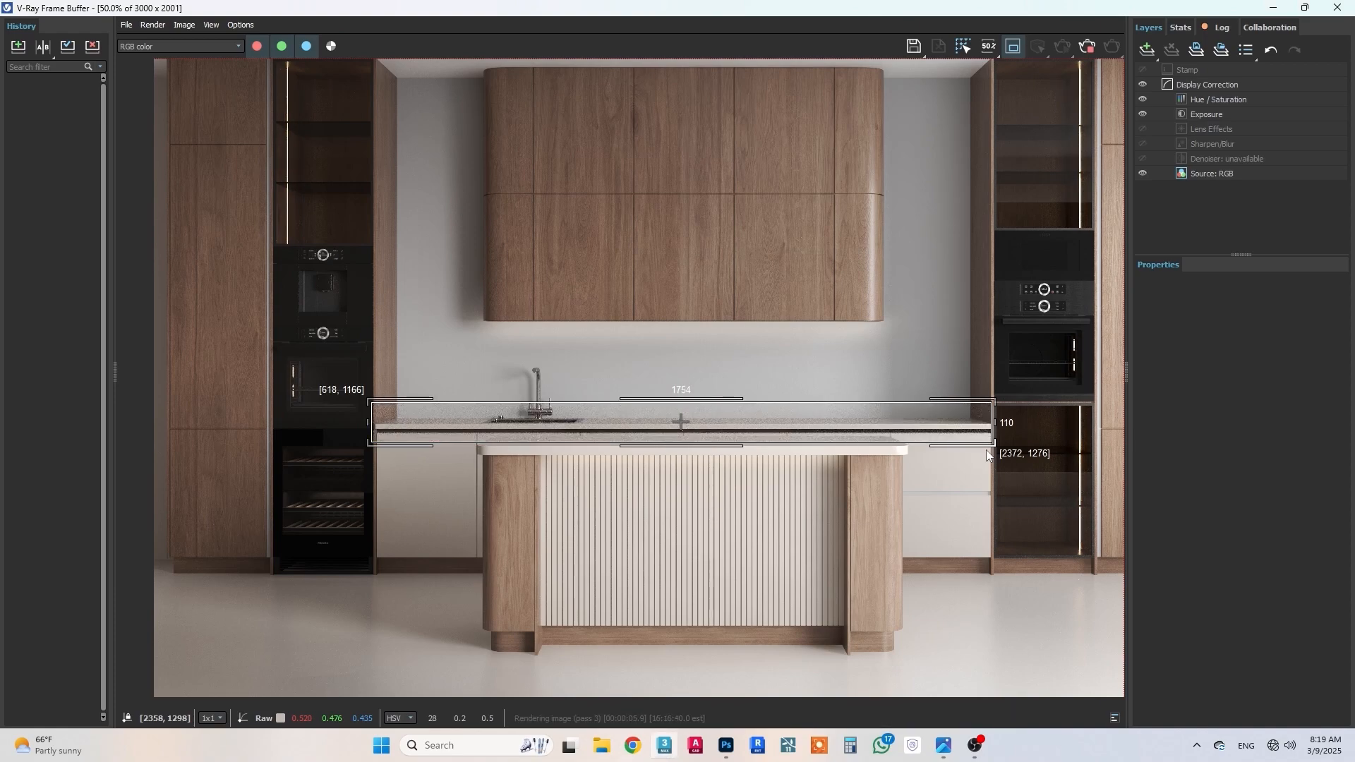
# Step: Examine the metal strip under the countertop in the render, then stop rendering and turn off the render region
pyautogui.scroll(2, 988, 455)
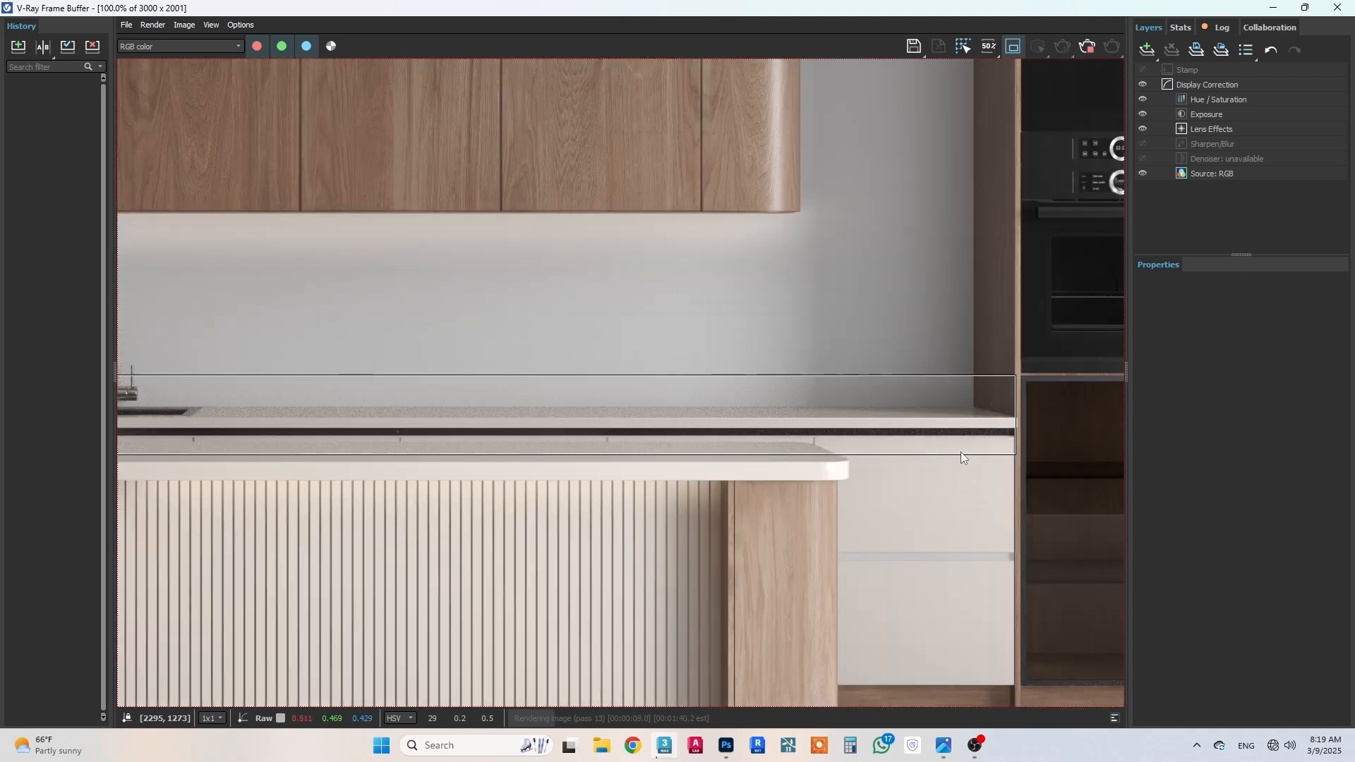
pyautogui.scroll(-2, 960, 453)
pyautogui.scroll(-2, 960, 455)
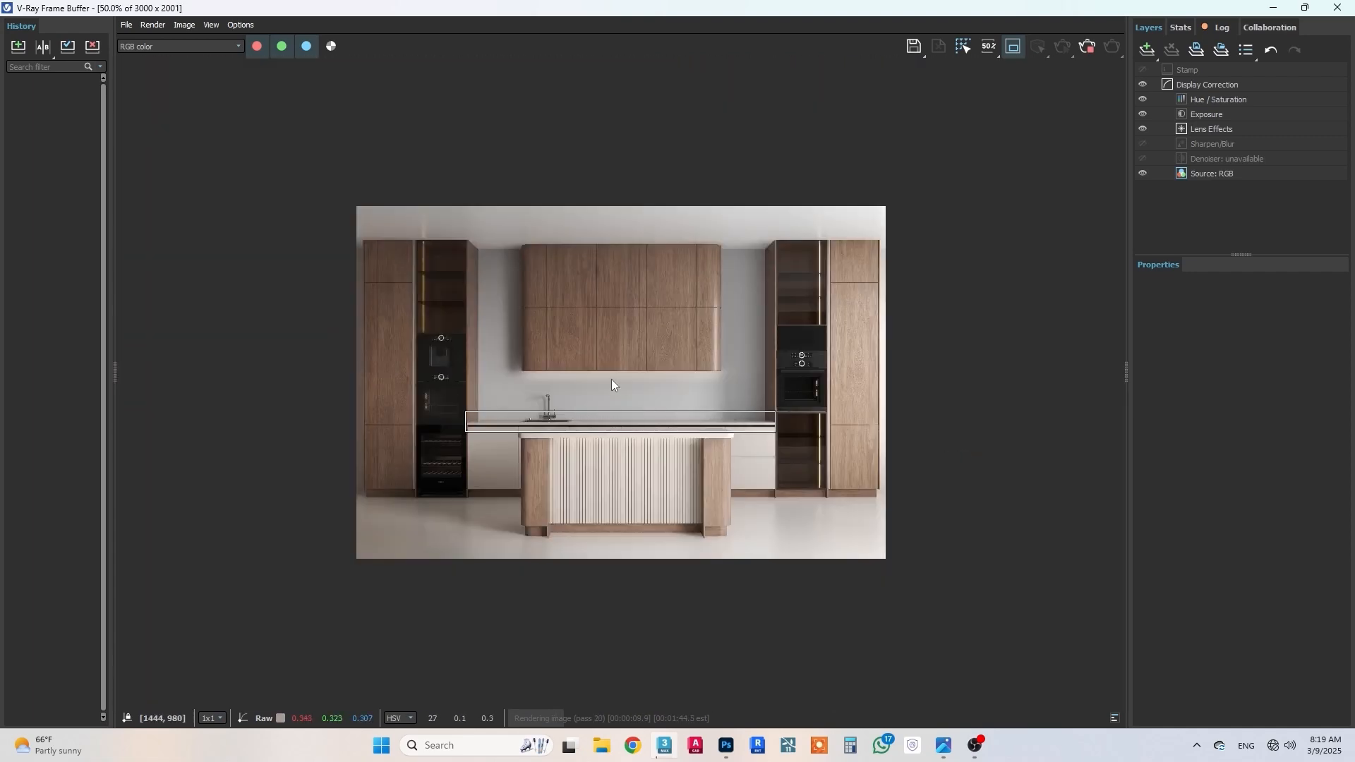
pyautogui.scroll(2, 611, 379)
pyautogui.moveTo(734, 346); pyautogui.dragTo(751, 355, button='middle')
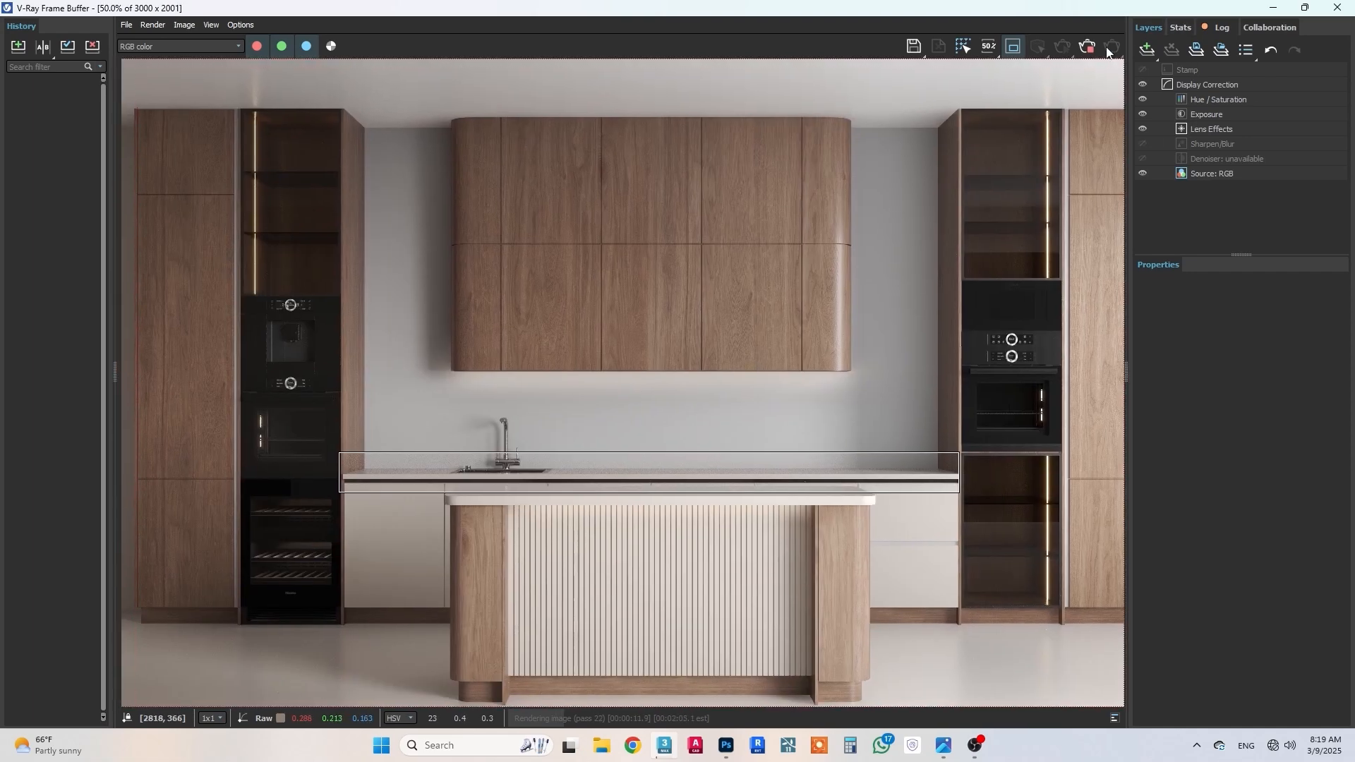
pyautogui.click(1013, 51)
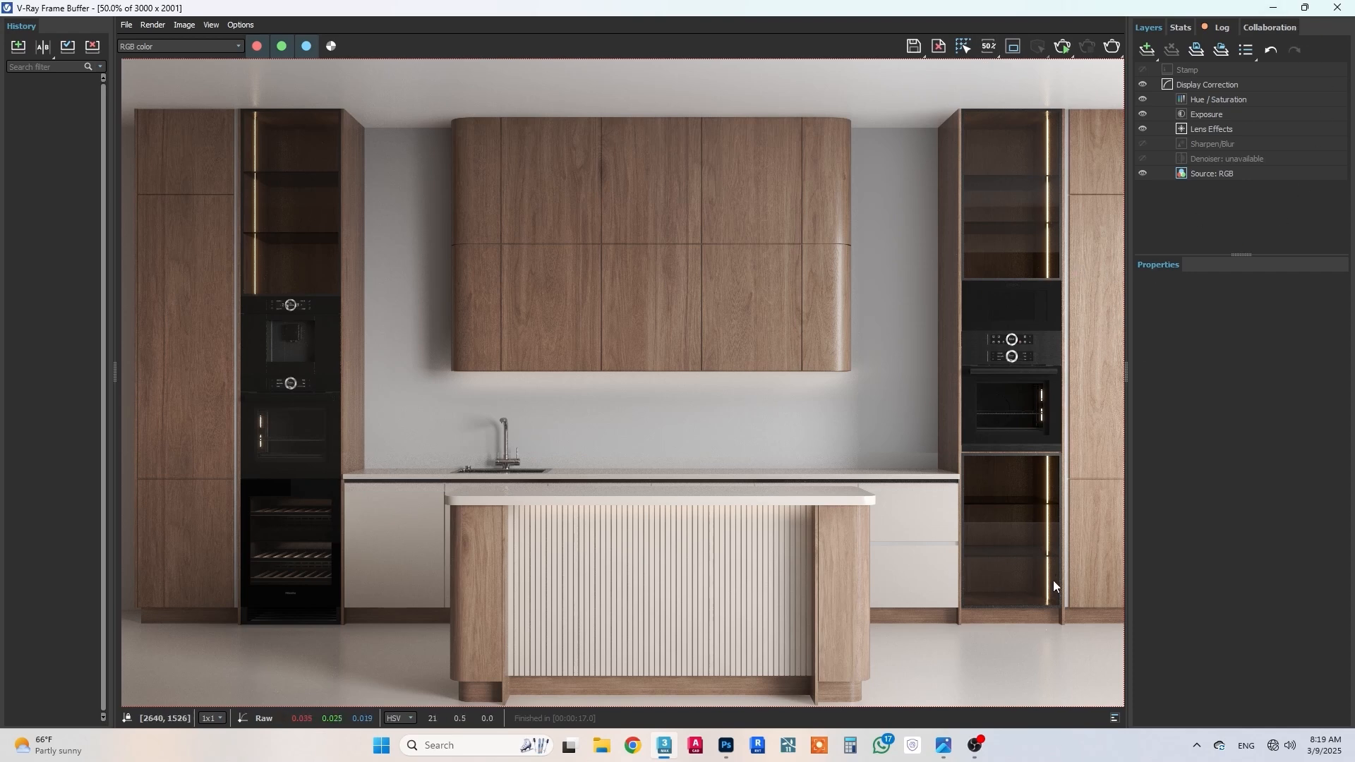
# Step: Minimize the render window, select the beige cabinet fronts group and open the material editor at full size
pyautogui.click(1274, 7)
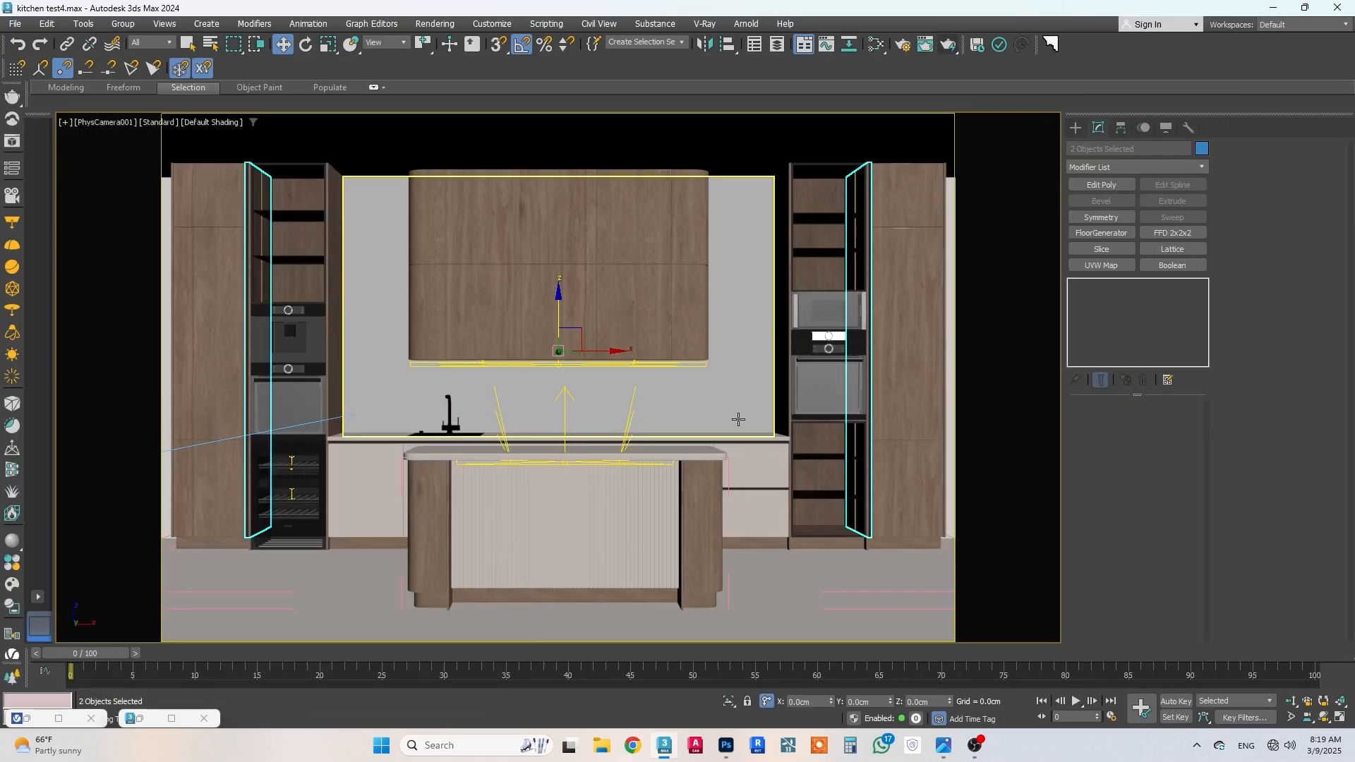
pyautogui.click(674, 487)
pyautogui.press('m')
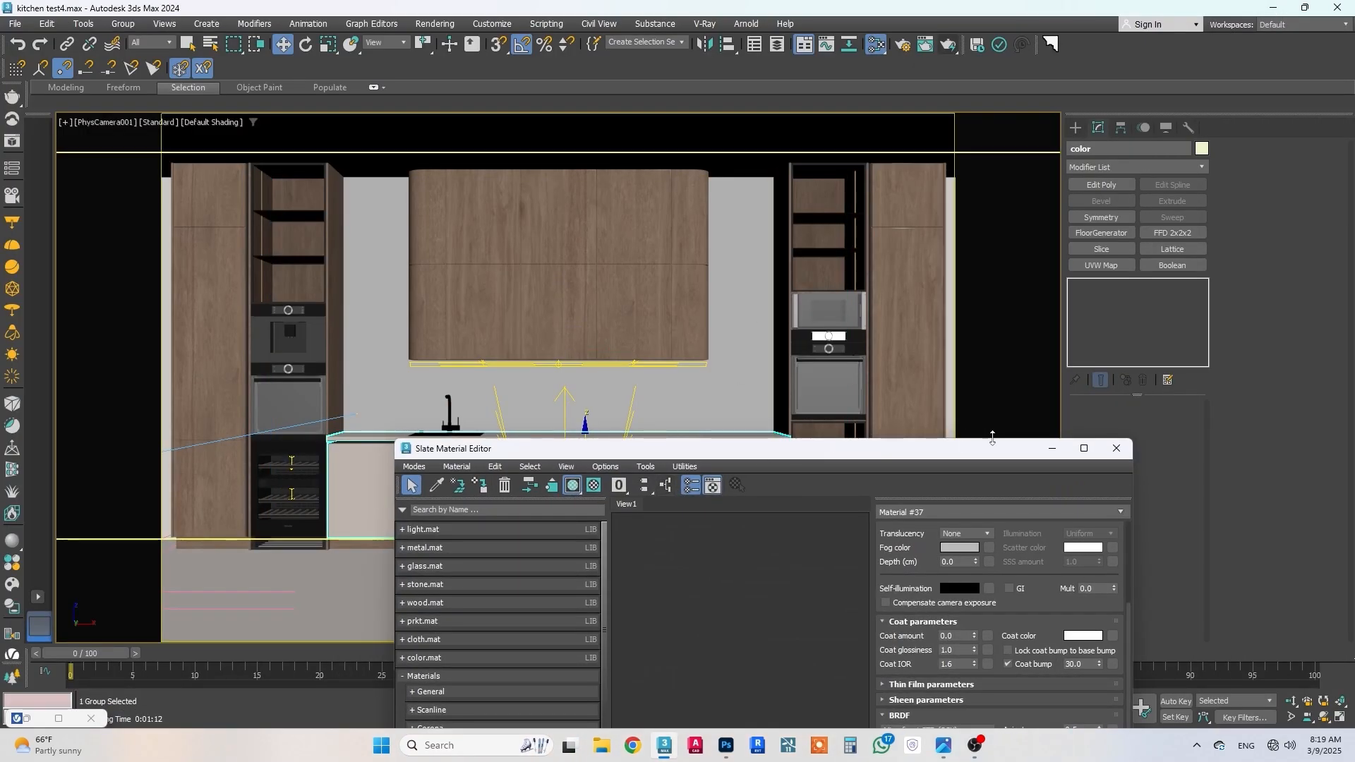
pyautogui.click(1087, 448)
# Step: Add a new VRayMtl node in the empty space above the dark metal material
pyautogui.scroll(-2, 426, 349)
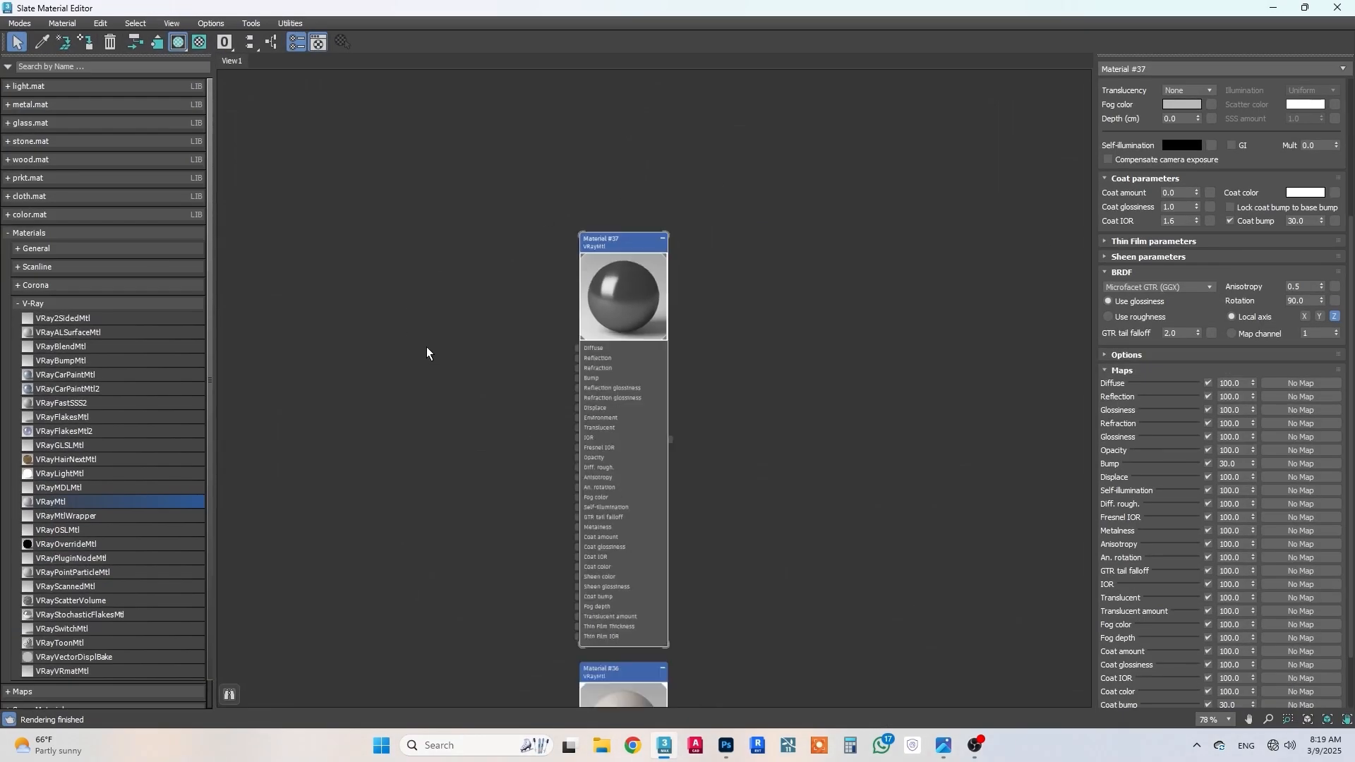
pyautogui.moveTo(426, 349); pyautogui.dragTo(502, 615, button='middle')
pyautogui.scroll(2, 576, 553)
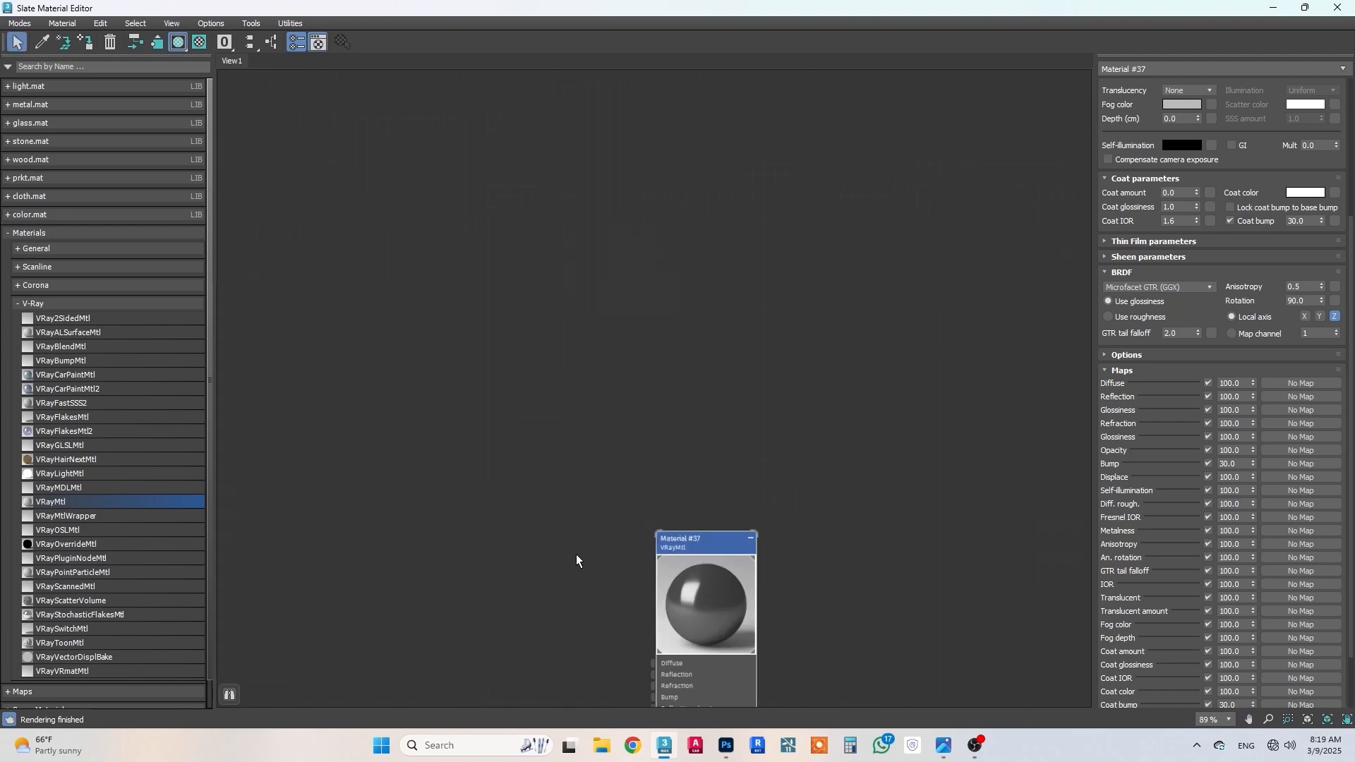
pyautogui.moveTo(594, 487); pyautogui.dragTo(579, 657, button='middle')
pyautogui.moveTo(43, 499); pyautogui.dragTo(539, 485)
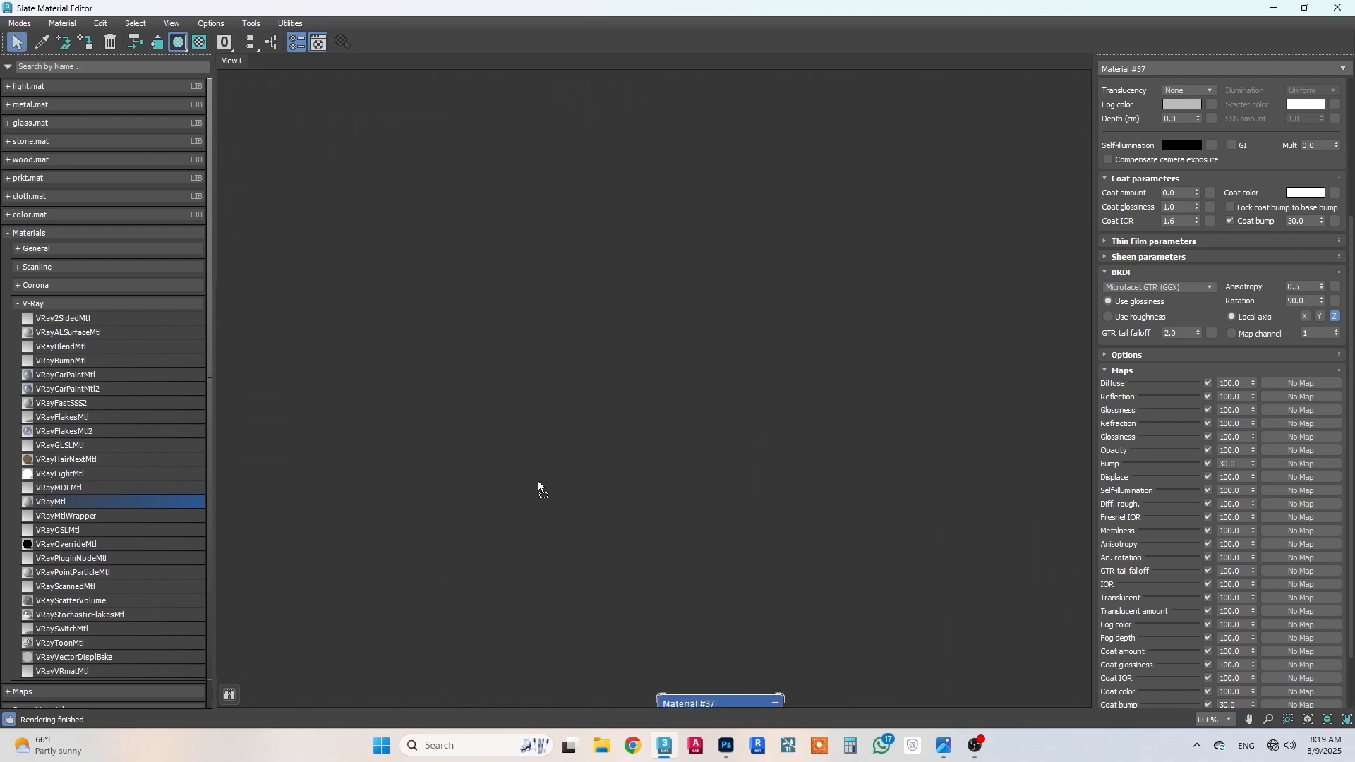
pyautogui.moveTo(693, 273); pyautogui.dragTo(706, 107)
pyautogui.moveTo(490, 222); pyautogui.dragTo(758, 235, button='middle')
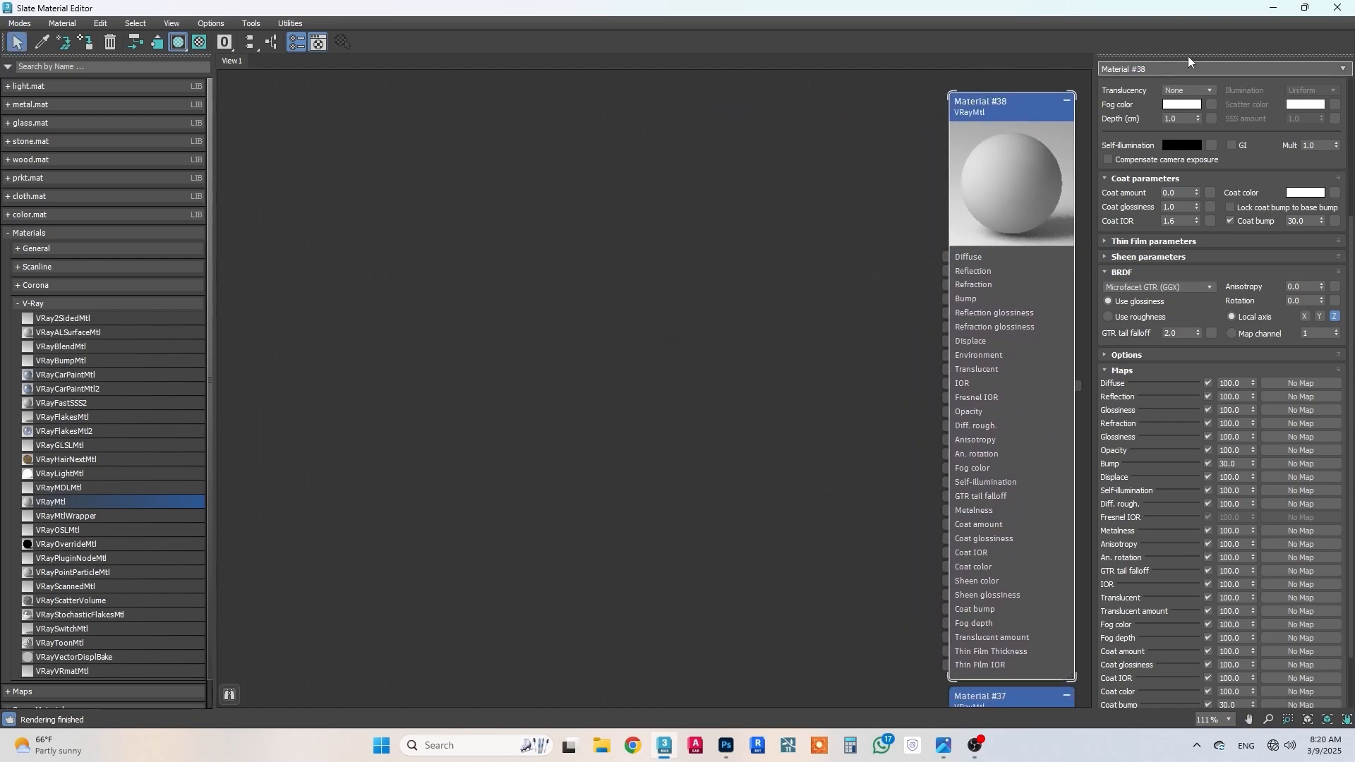
# Step: Rename the new VRayMtl material as glass
pyautogui.moveTo(1171, 70); pyautogui.dragTo(1119, 70)
pyautogui.write('glass')
pyautogui.press('Return')
pyautogui.scroll(3, 1174, 85)
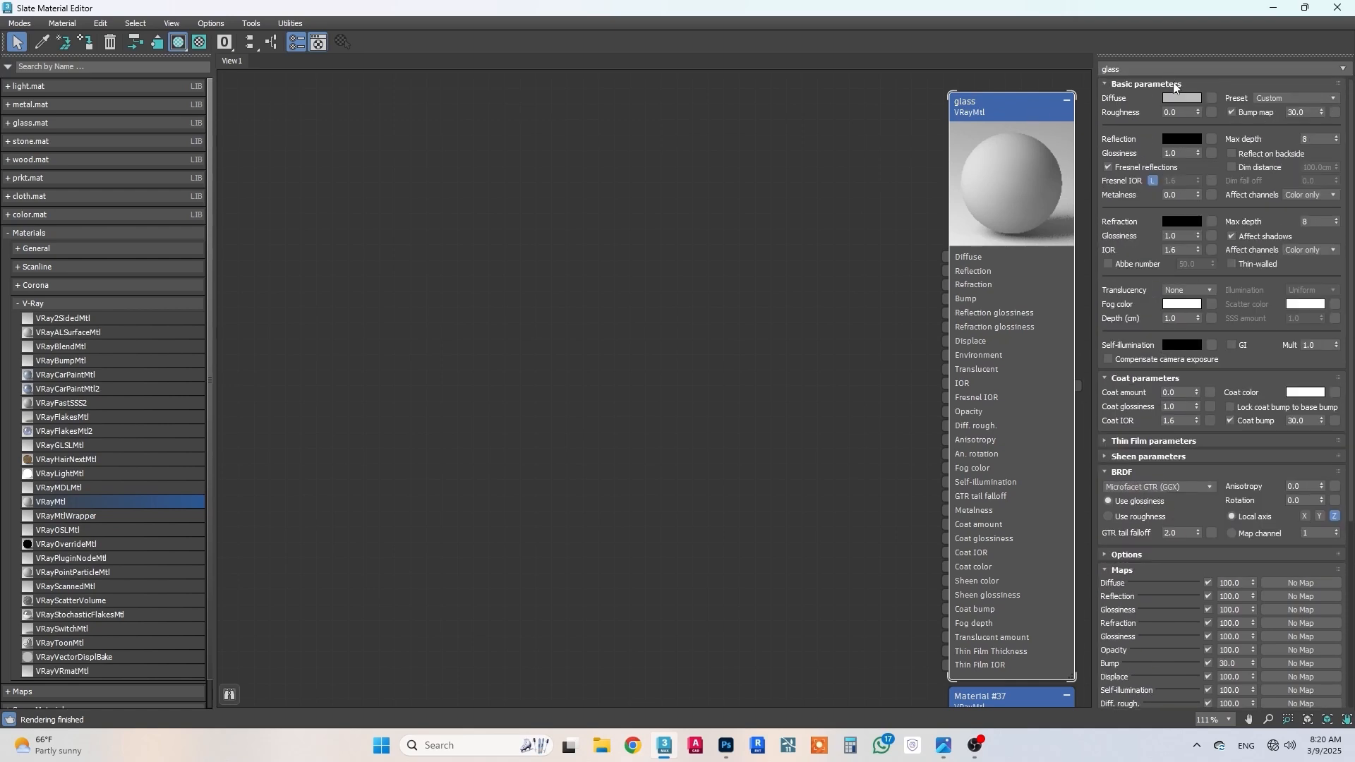
# Step: Set the glass material's diffuse color to dark grey, RGB 36, 36, 36
pyautogui.click(1182, 98)
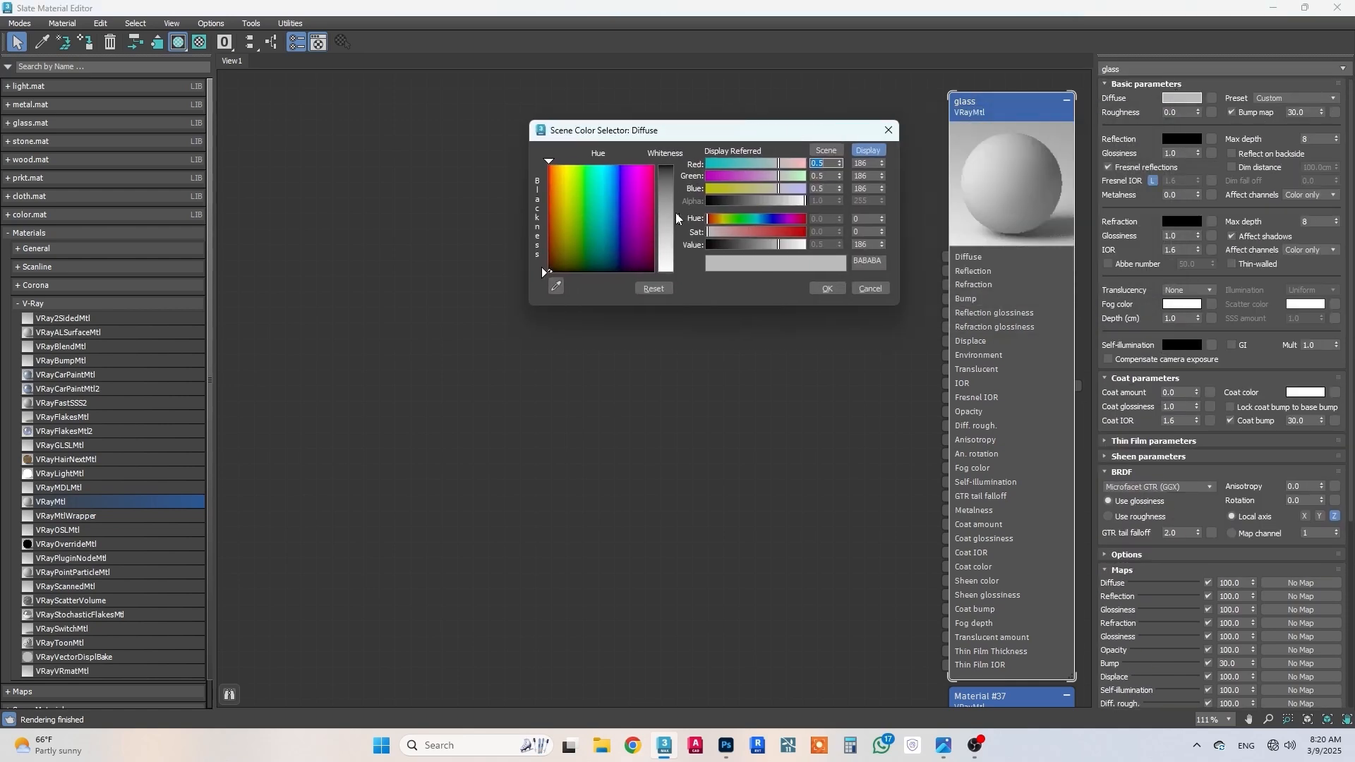
pyautogui.moveTo(676, 217); pyautogui.dragTo(676, 167)
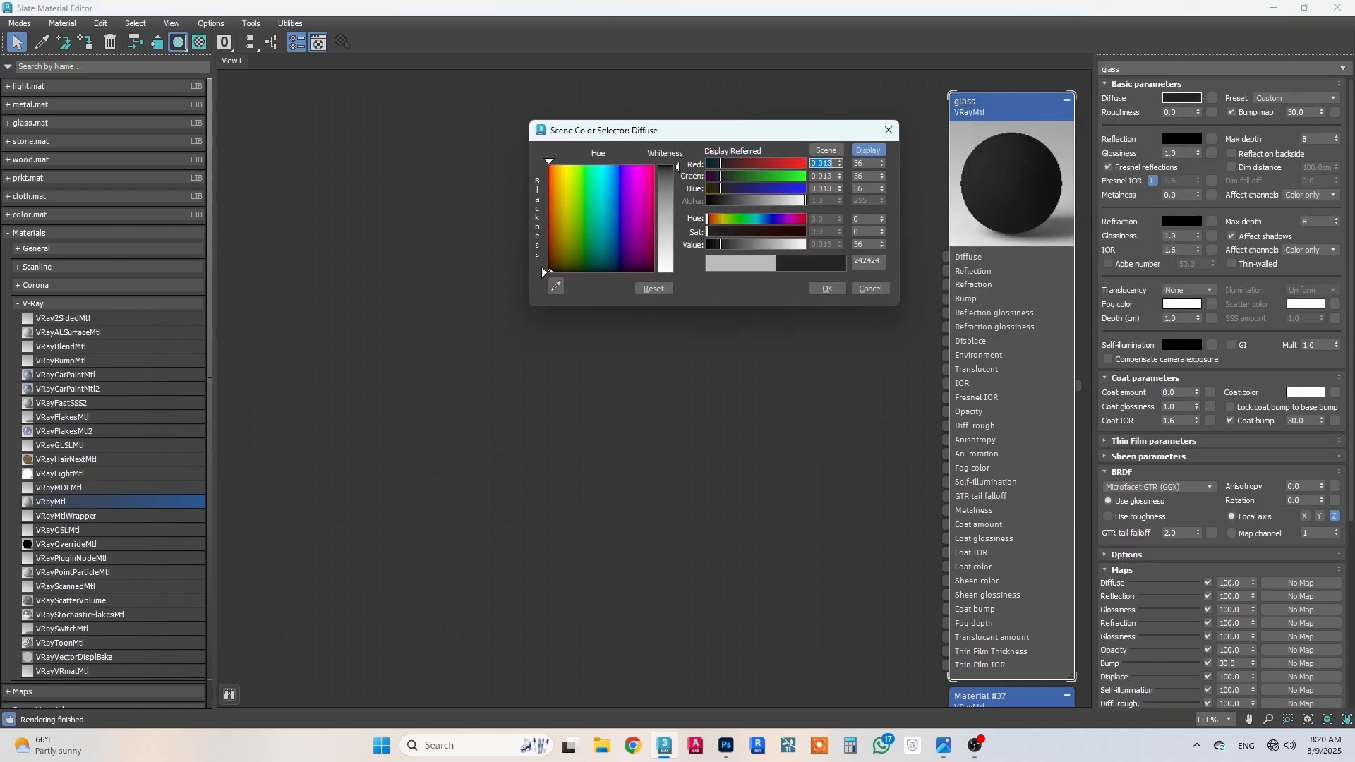
pyautogui.click(825, 290)
# Step: Open a separate preview window for the glass material, then move it clear of the node and enlarge it
pyautogui.rightClick(1001, 211)
pyautogui.click(1037, 311)
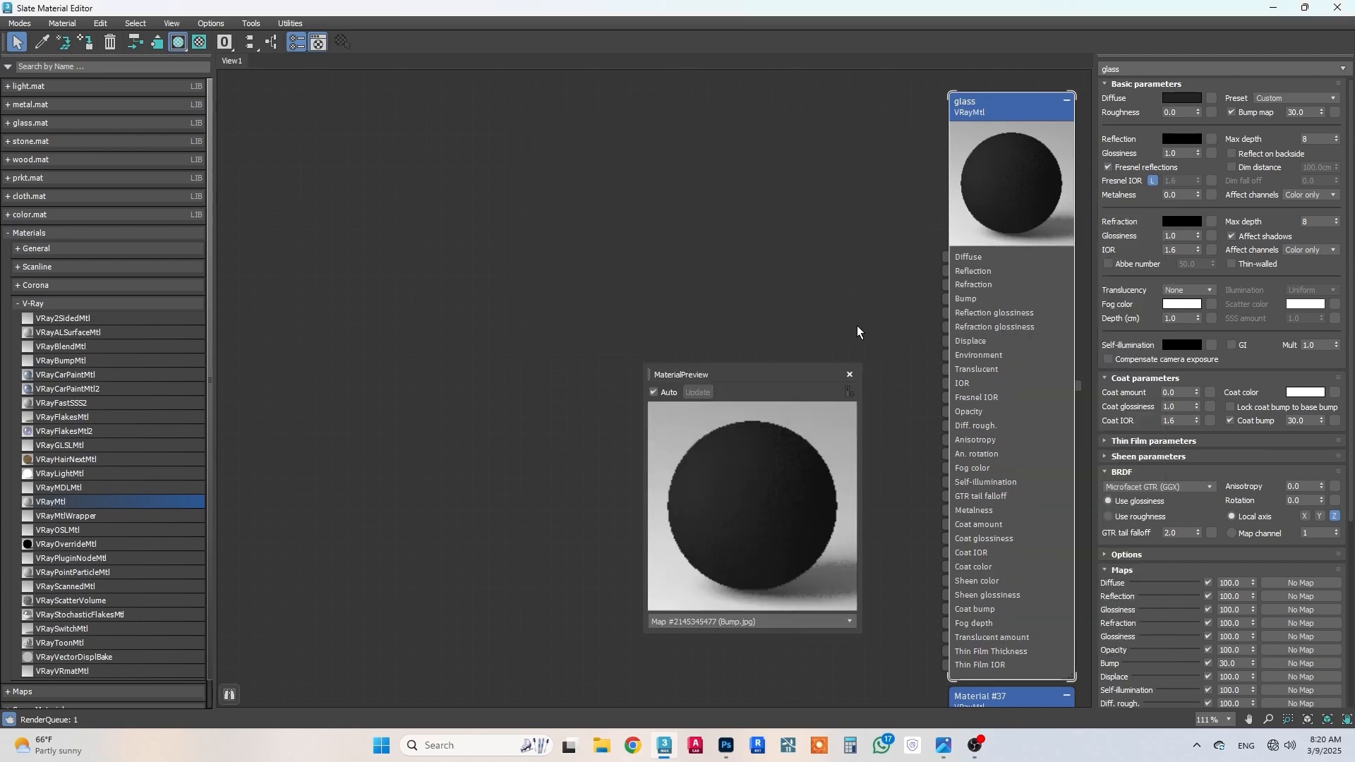
pyautogui.moveTo(772, 374); pyautogui.dragTo(495, 332)
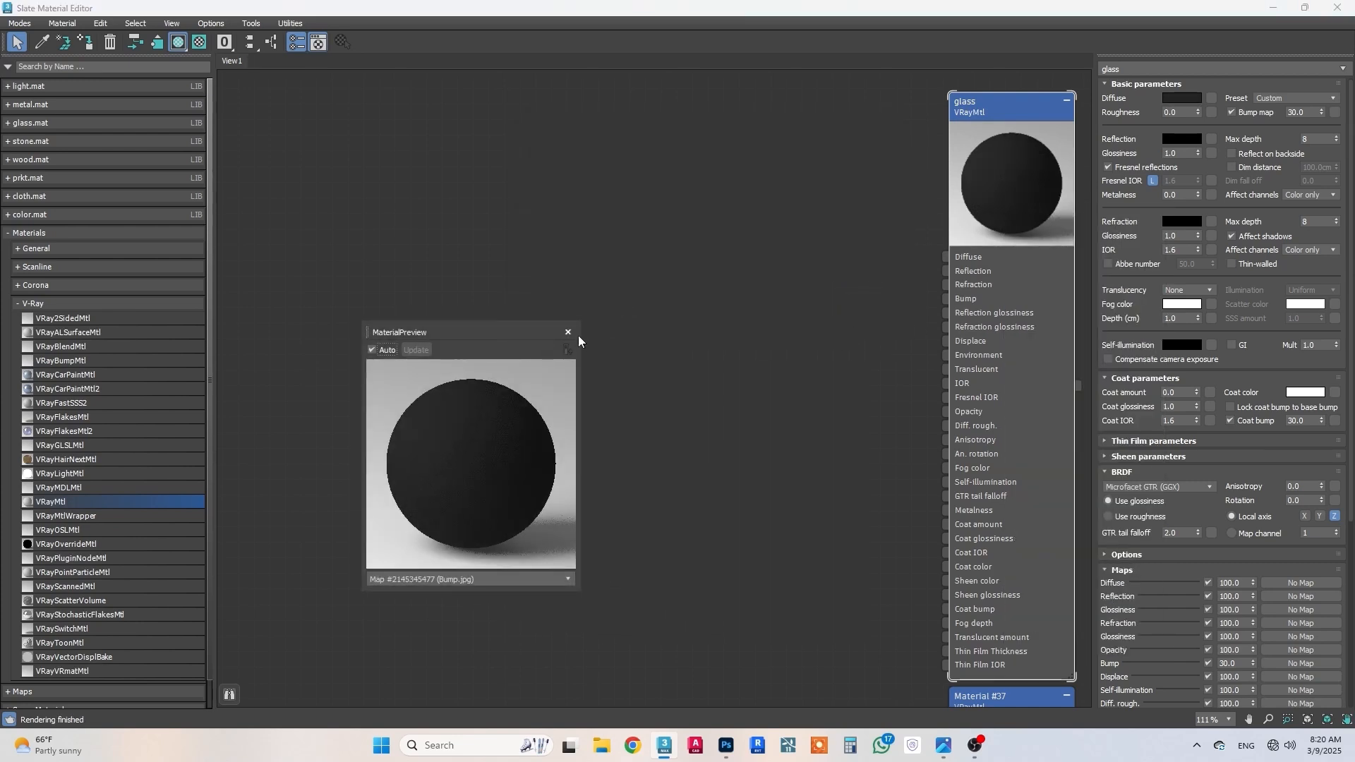
pyautogui.moveTo(578, 319); pyautogui.dragTo(606, 133)
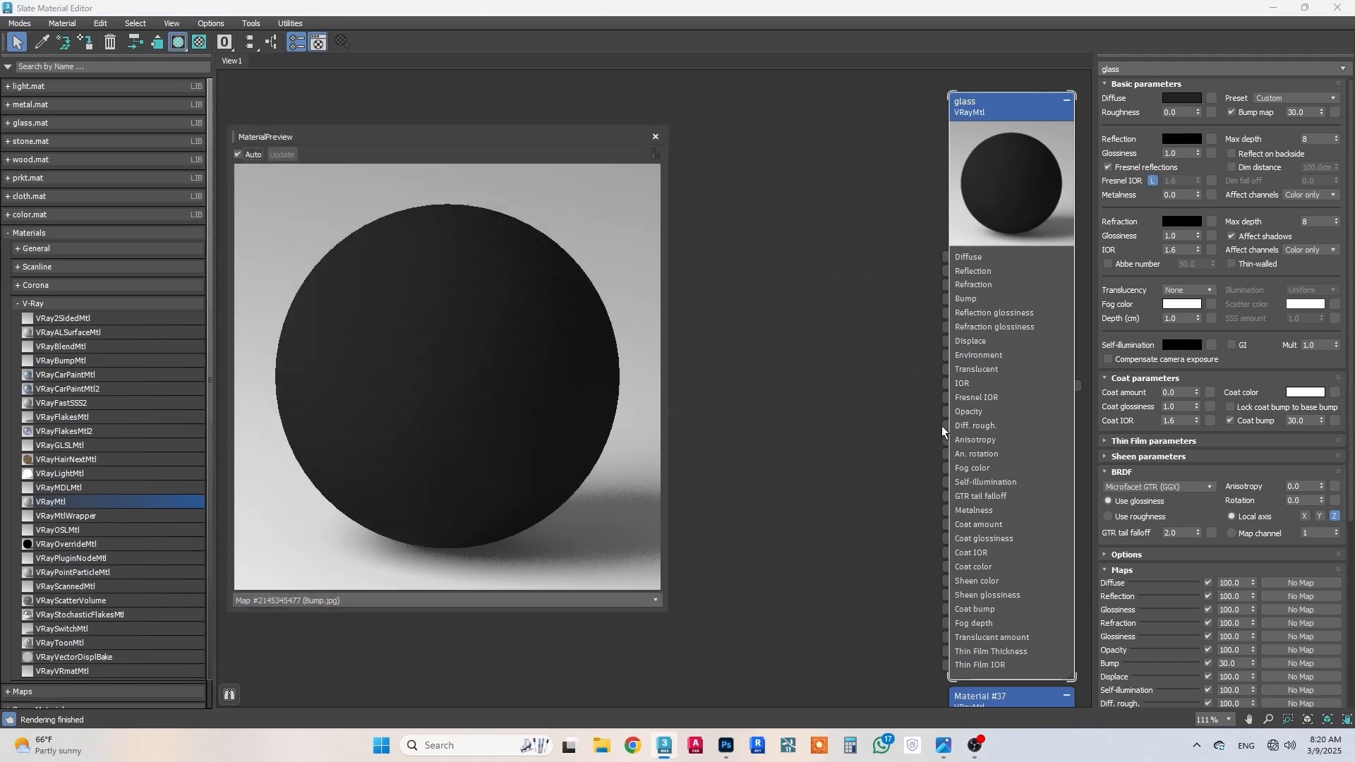
# Step: Set the glass material's reflection color to RGB 144, 139, 137
pyautogui.click(1173, 141)
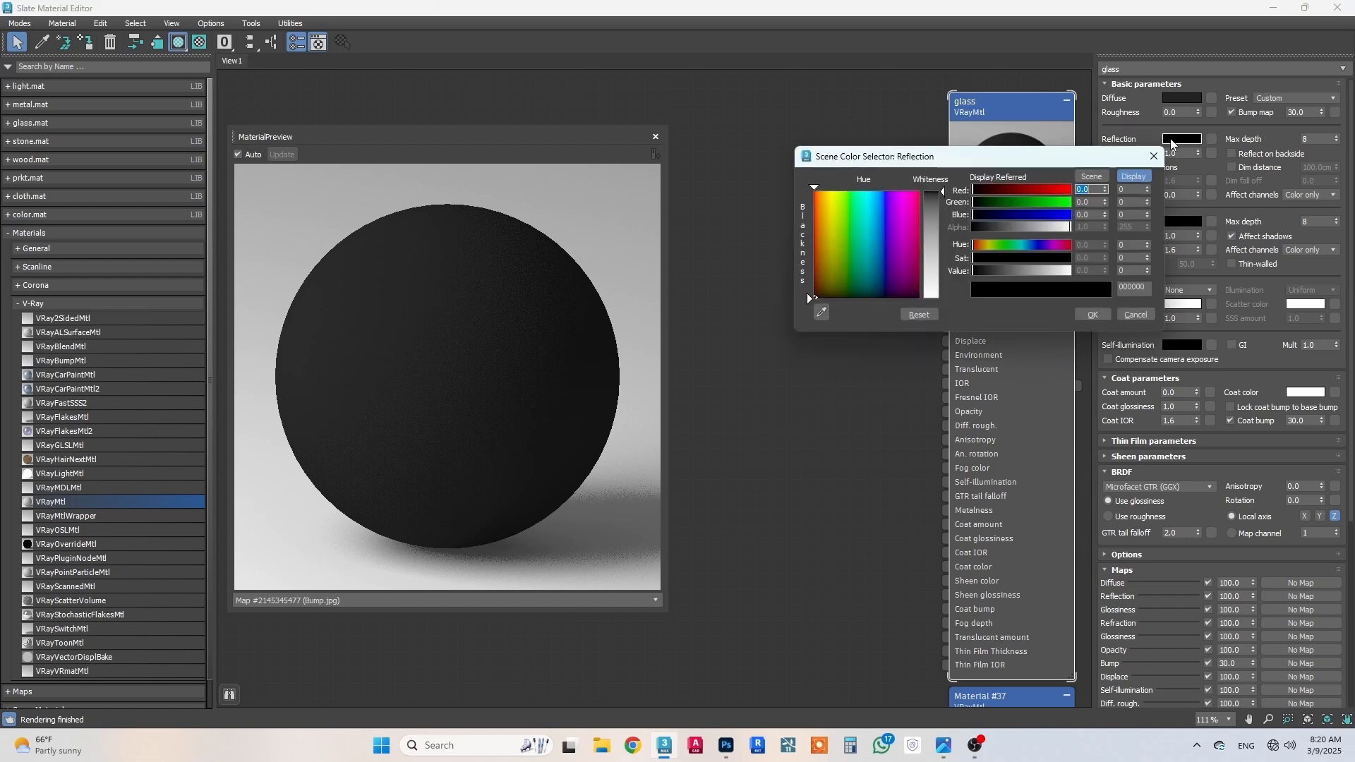
pyautogui.click(1126, 188)
pyautogui.write('144')
pyautogui.press('Return')
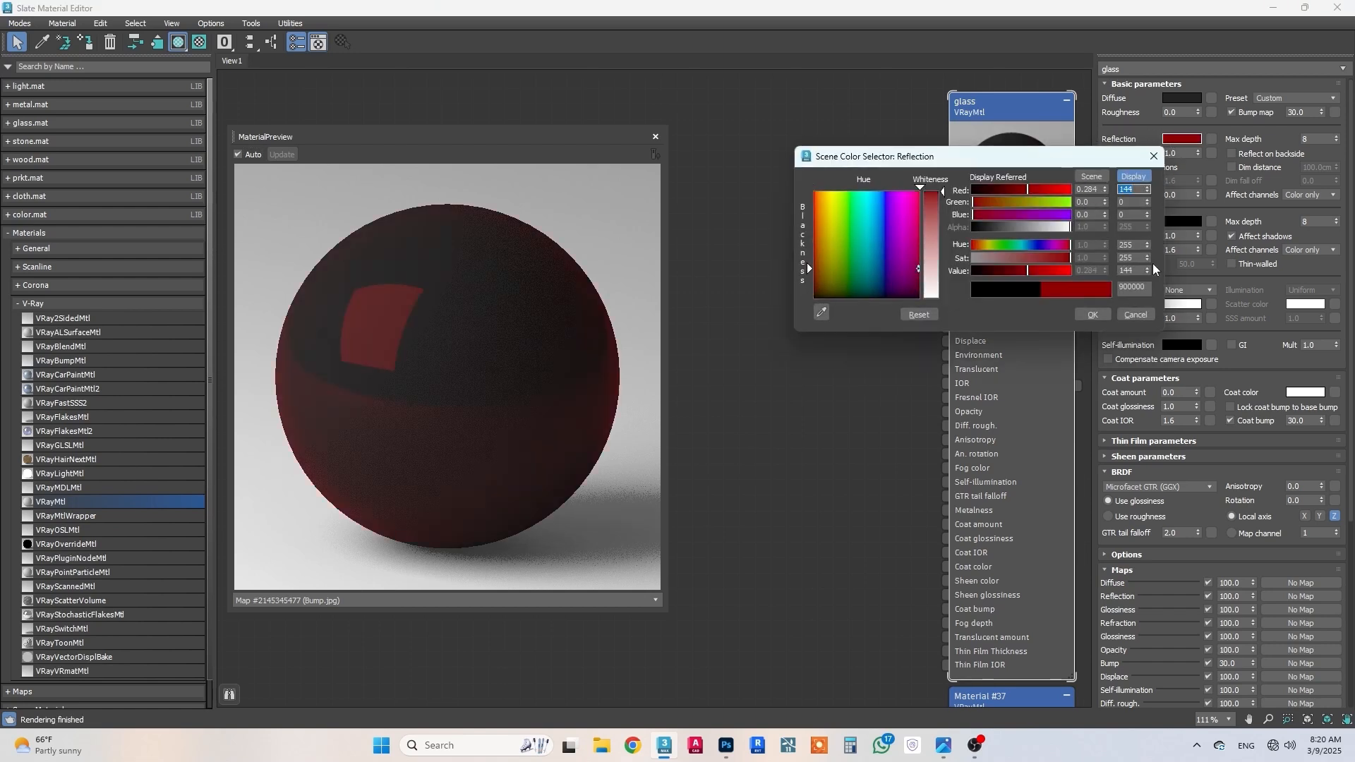
pyautogui.press('Tab')
pyautogui.write('139')
pyautogui.press('Return')
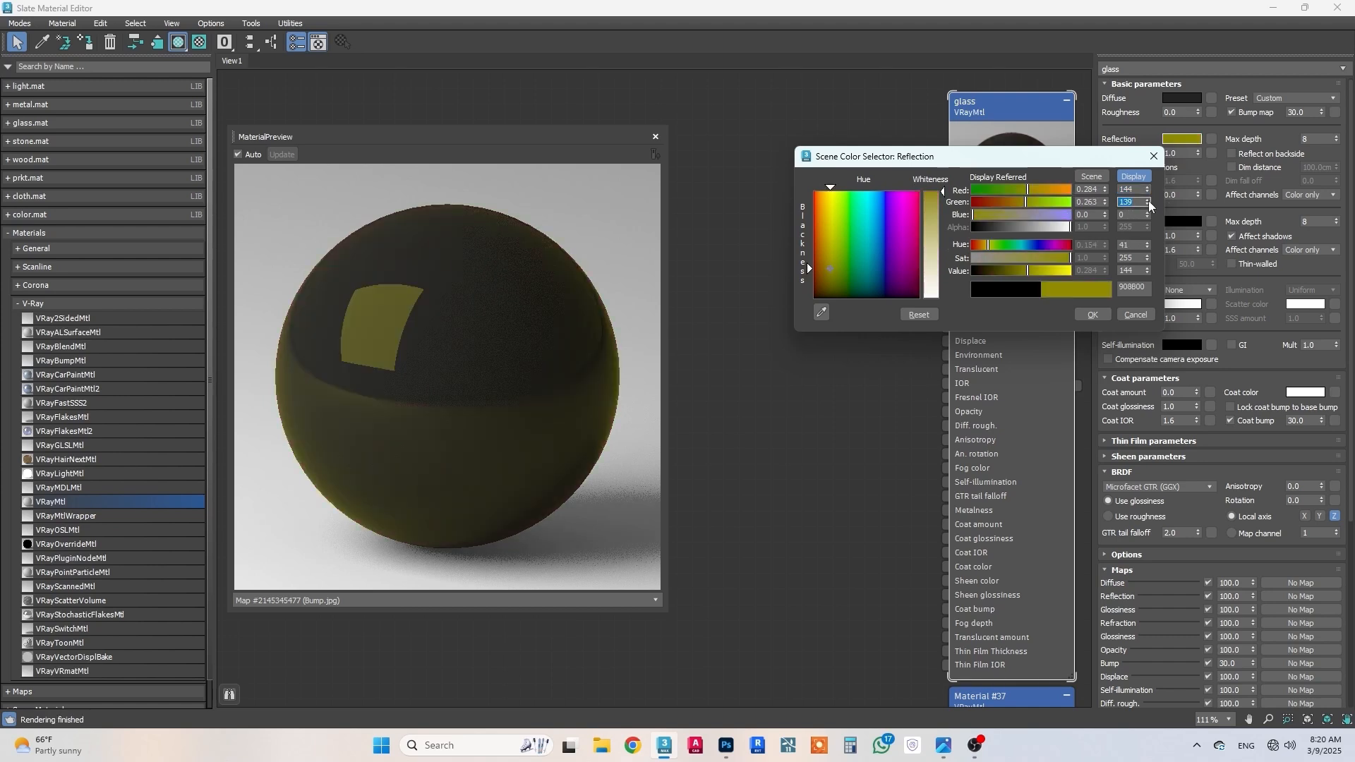
pyautogui.click(1127, 215)
pyautogui.write('137')
pyautogui.press('Return')
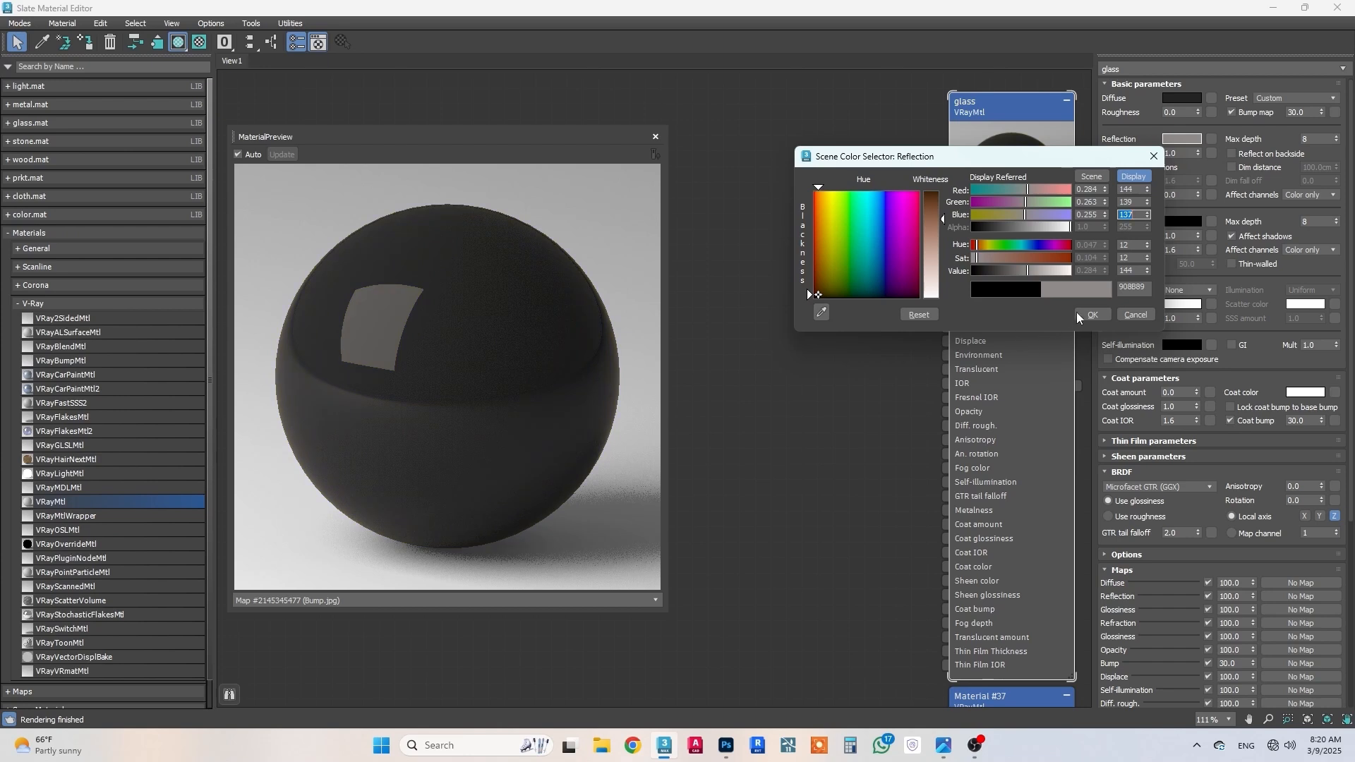
pyautogui.click(1089, 314)
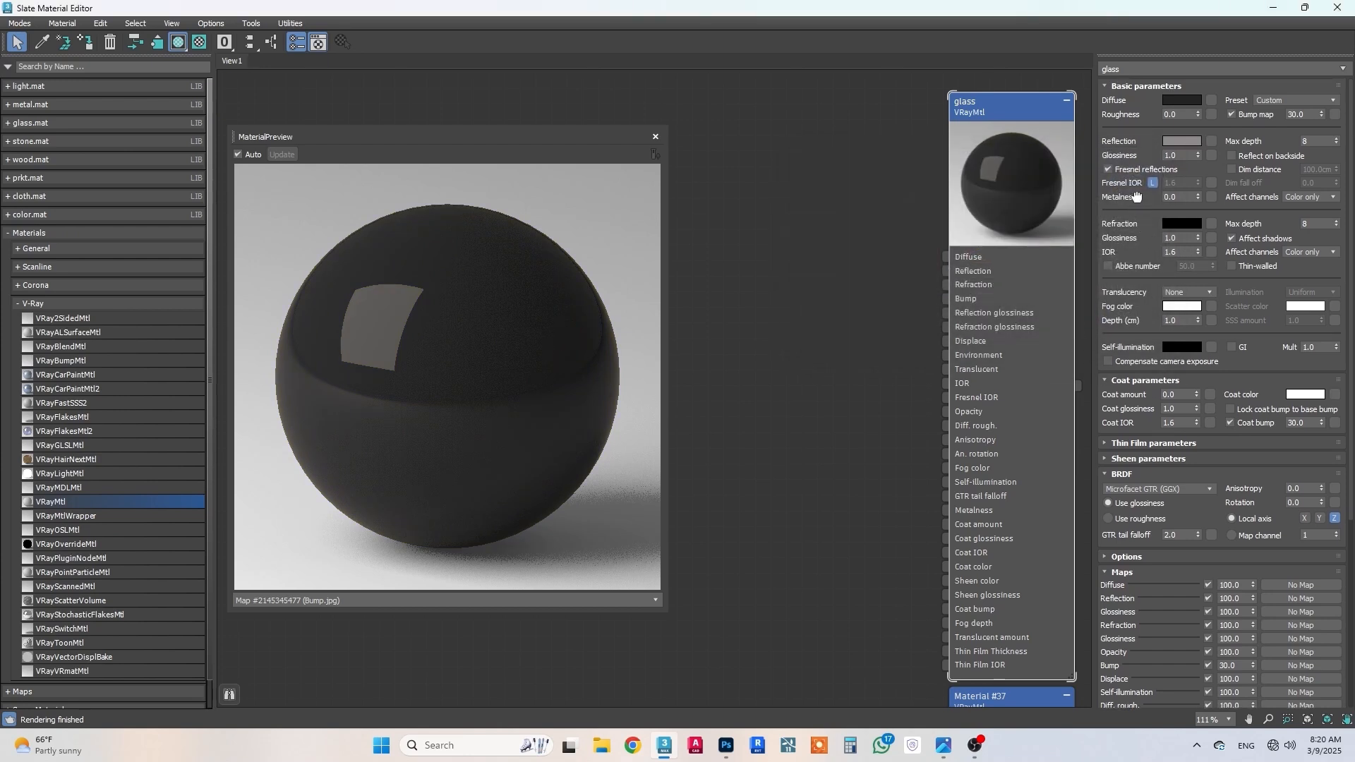
# Step: Unlock the glass material's Fresnel IOR and set it to 2.2
pyautogui.click(1154, 182)
pyautogui.doubleClick(1164, 183)
pyautogui.write('2.2')
pyautogui.press('Return')
# Step: Set the glass material's refraction color to light grey, RGB 226, 226, 226
pyautogui.moveTo(1153, 224); pyautogui.dragTo(1153, 194)
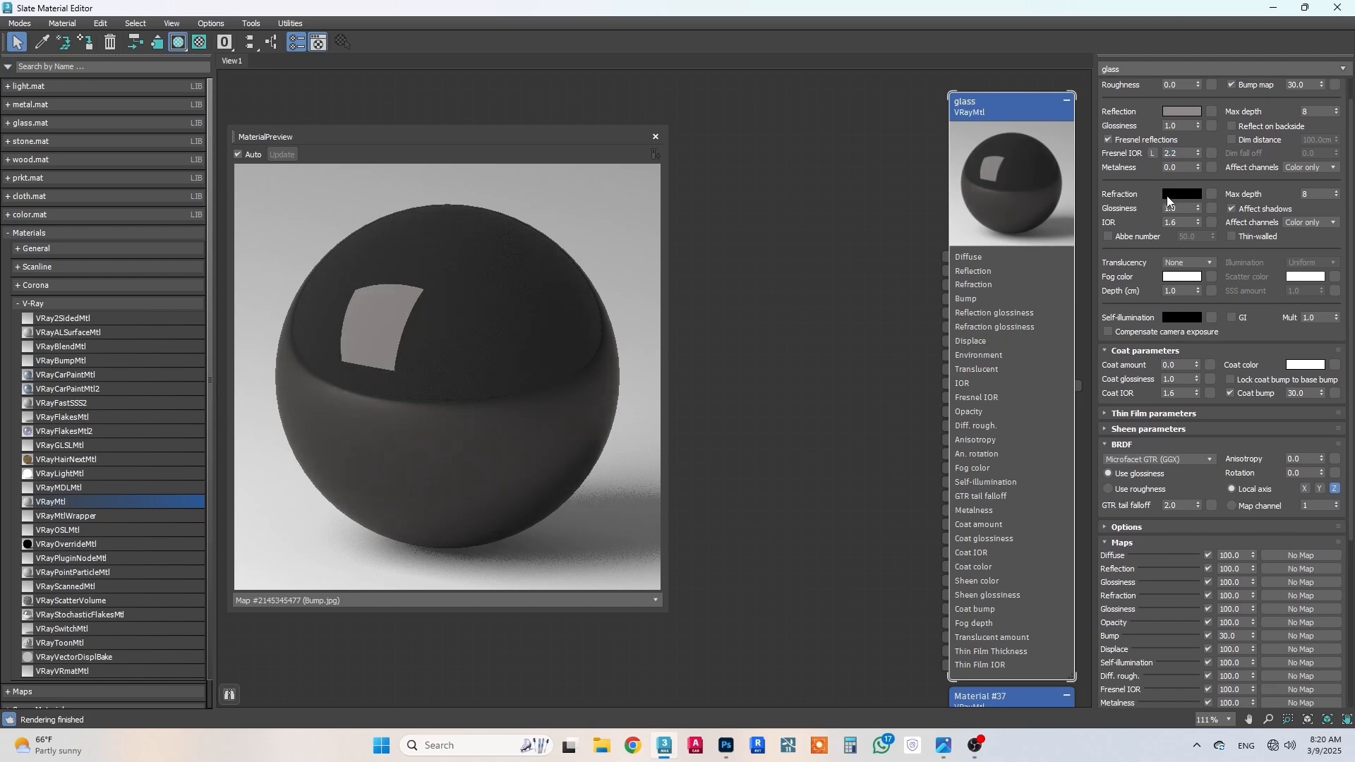
pyautogui.click(1172, 195)
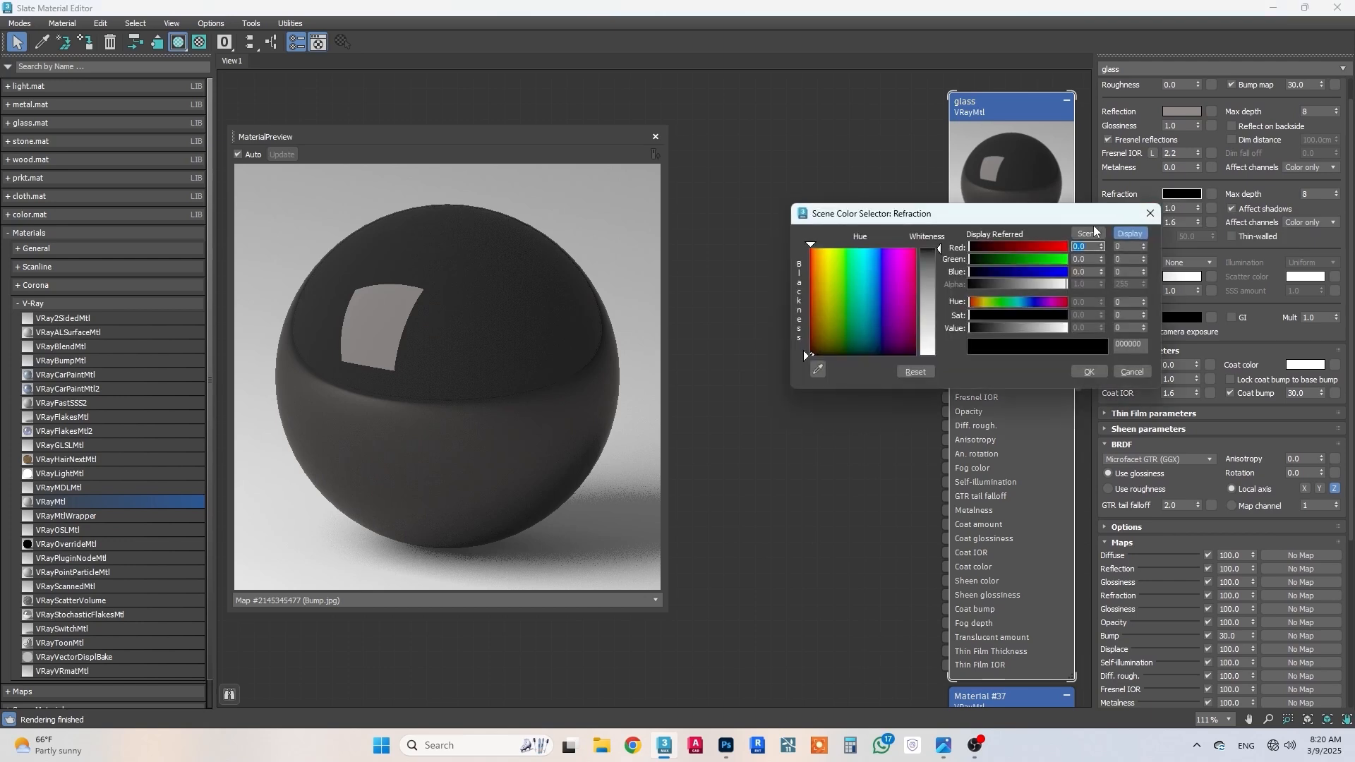
pyautogui.click(1121, 246)
pyautogui.write('226')
pyautogui.press('Return')
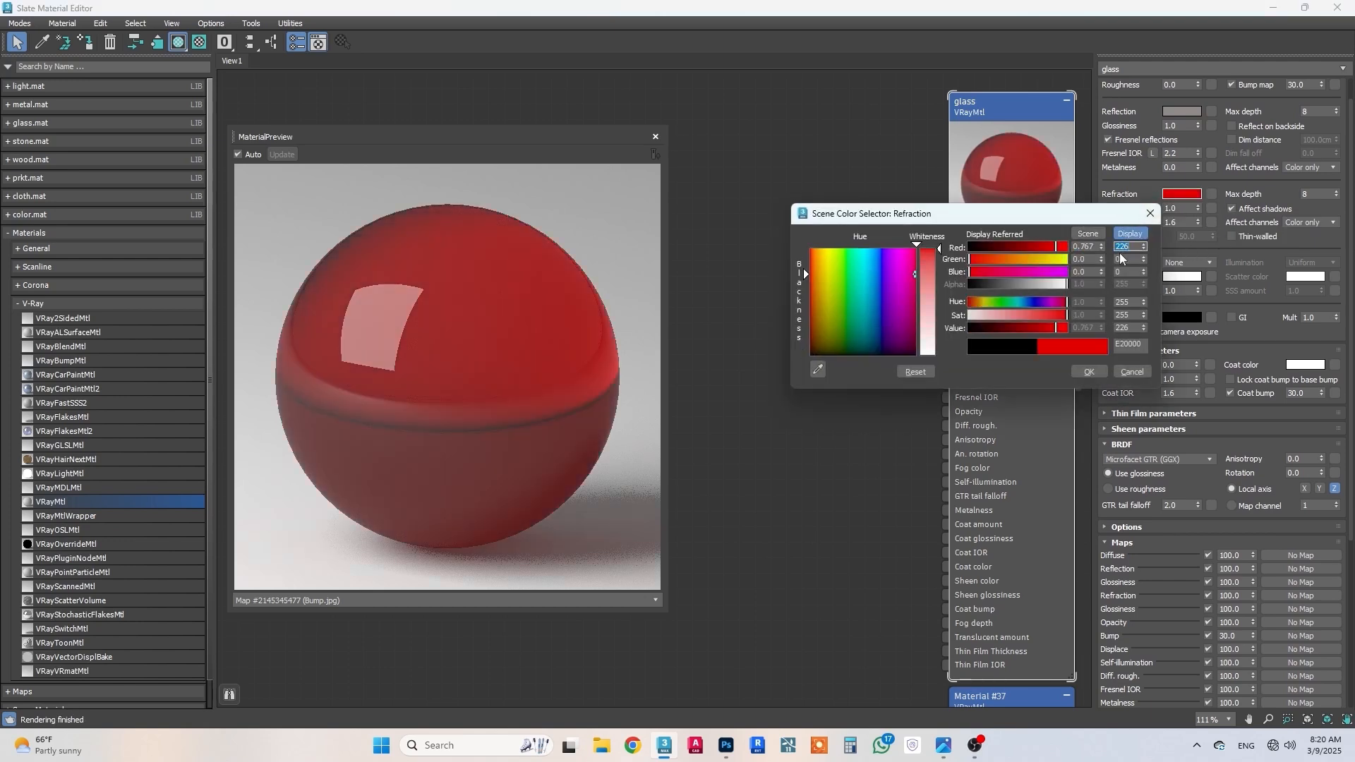
pyautogui.press('Tab')
pyautogui.write('226')
pyautogui.press('Return')
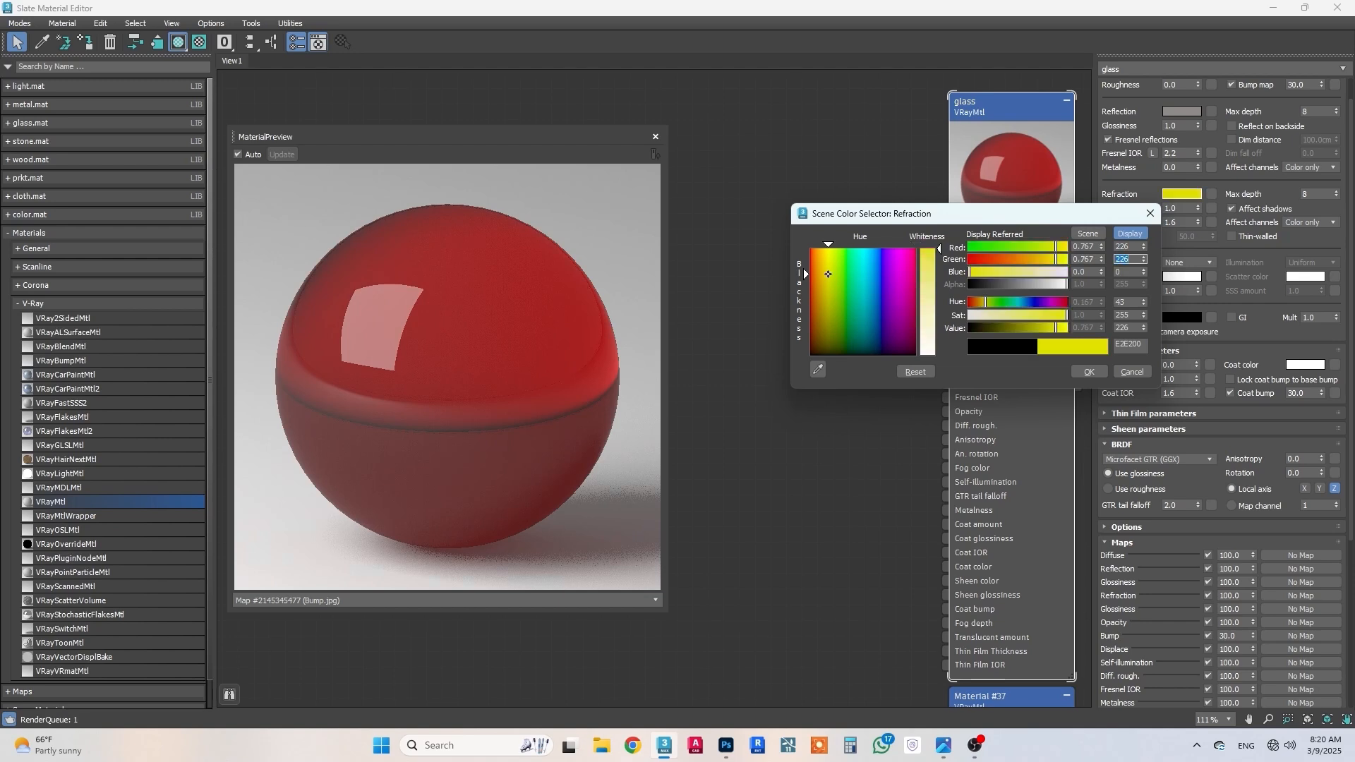
pyautogui.click(1128, 272)
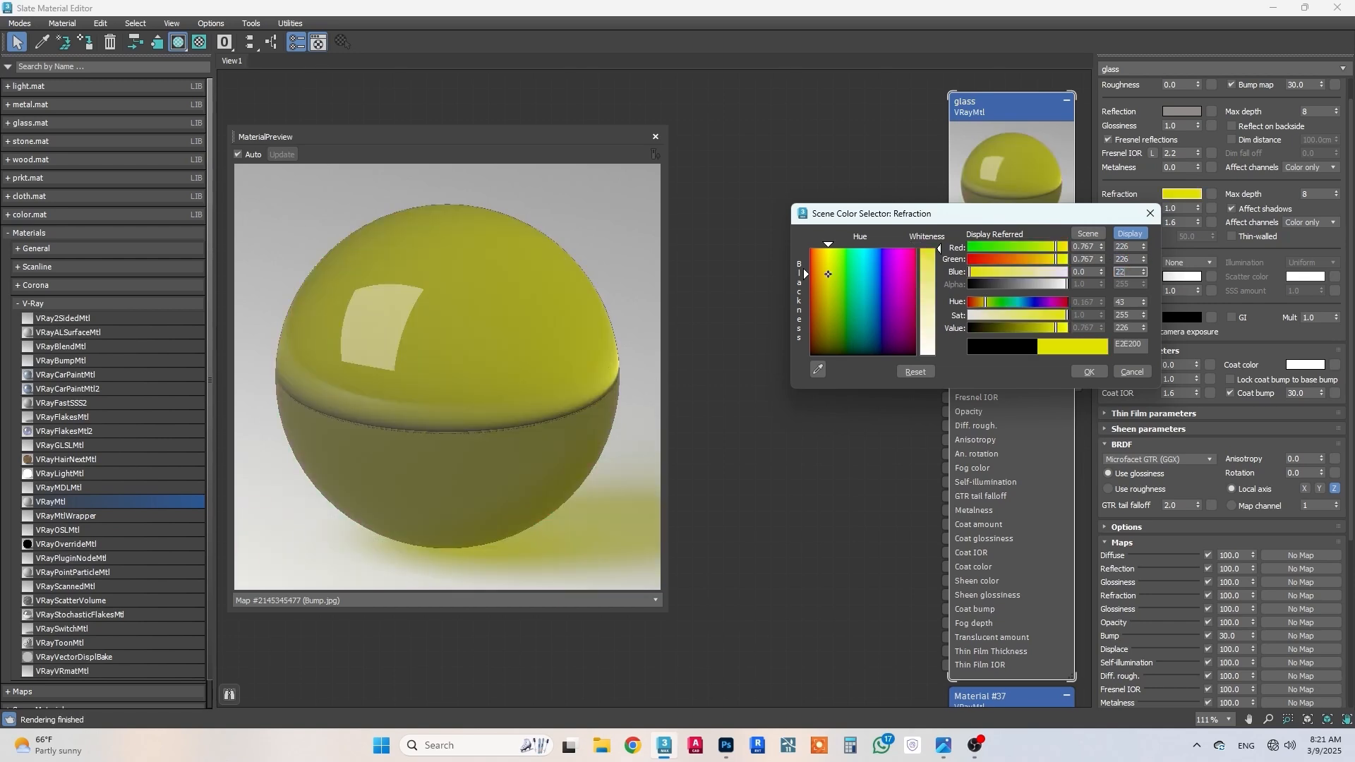
pyautogui.write('226')
pyautogui.press('Return')
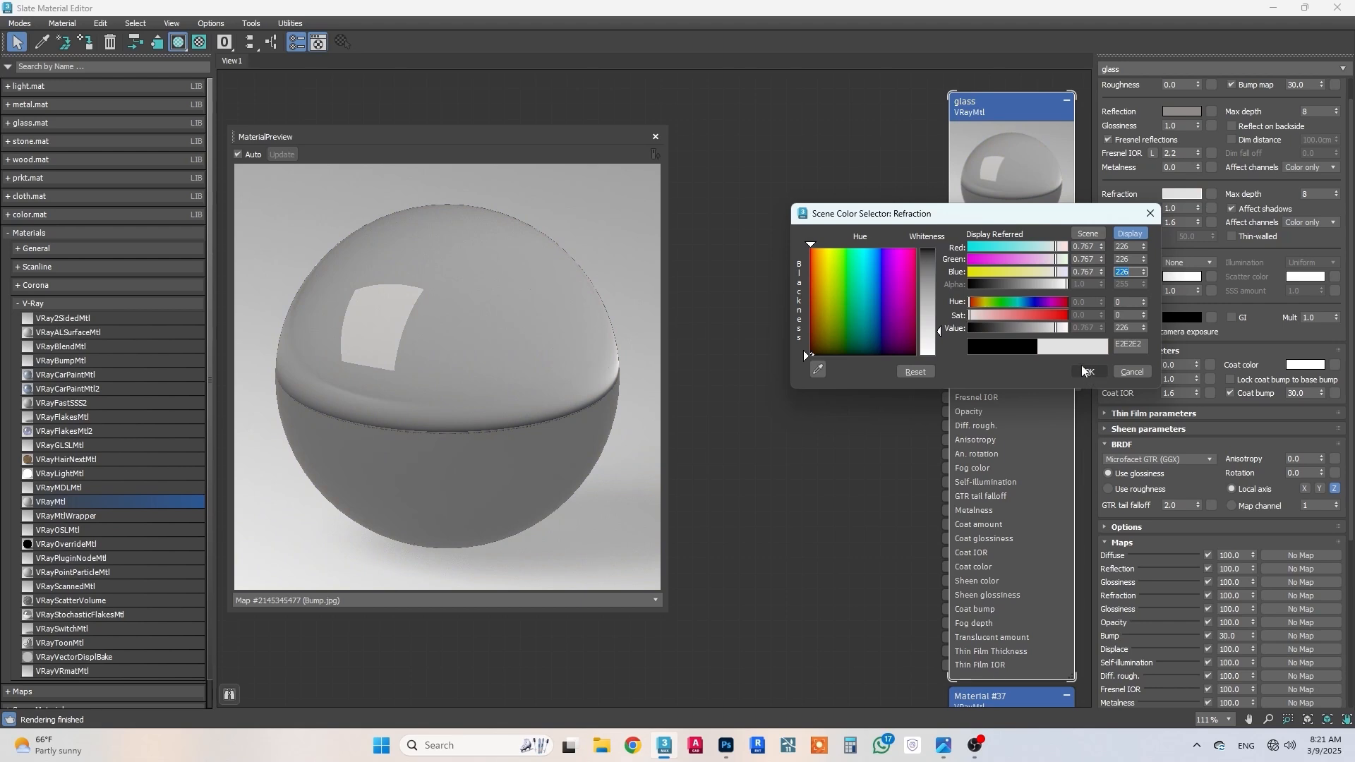
pyautogui.click(1089, 373)
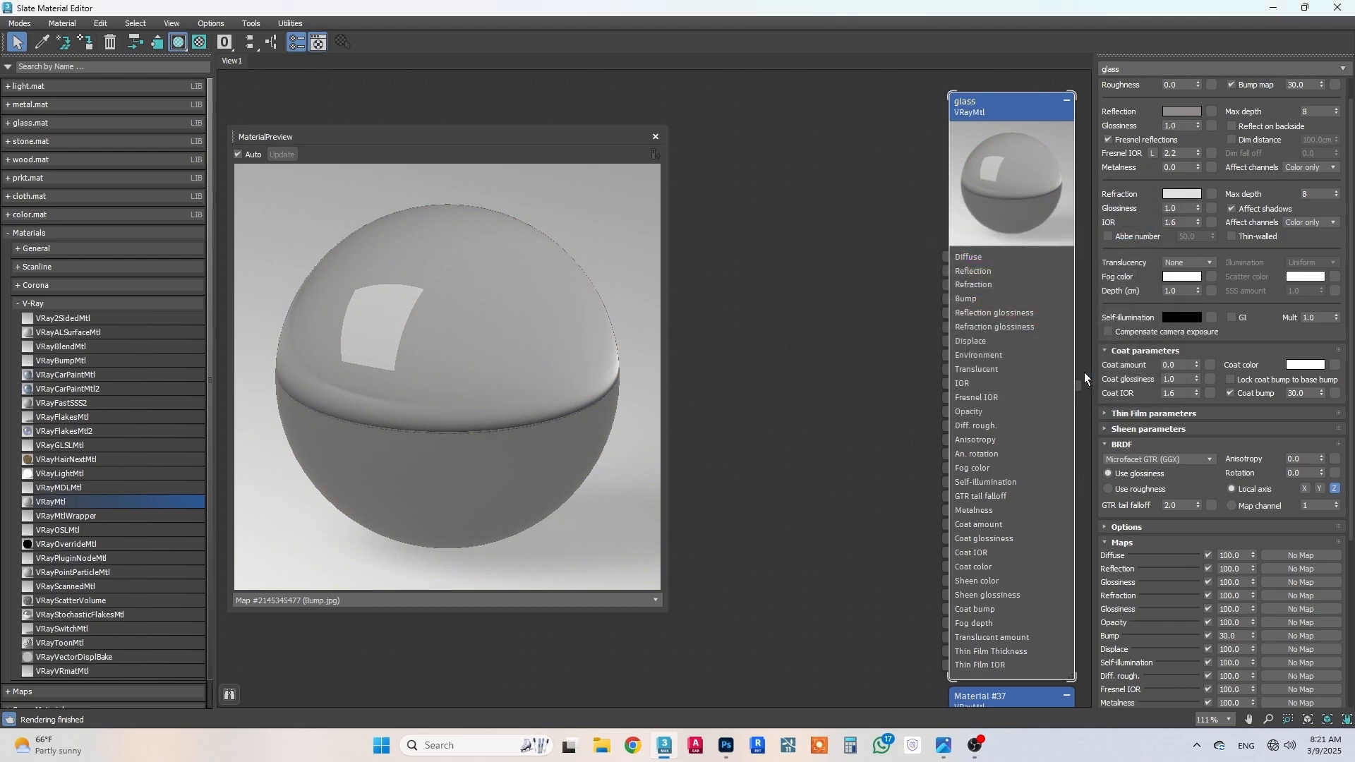
# Step: Set the glass material's refraction IOR to 1.5
pyautogui.doubleClick(1178, 222)
pyautogui.write('1.5')
pyautogui.press('Return')
# Step: Set the glass material's refraction fog color to RGB 209, 202, 196
pyautogui.click(1181, 278)
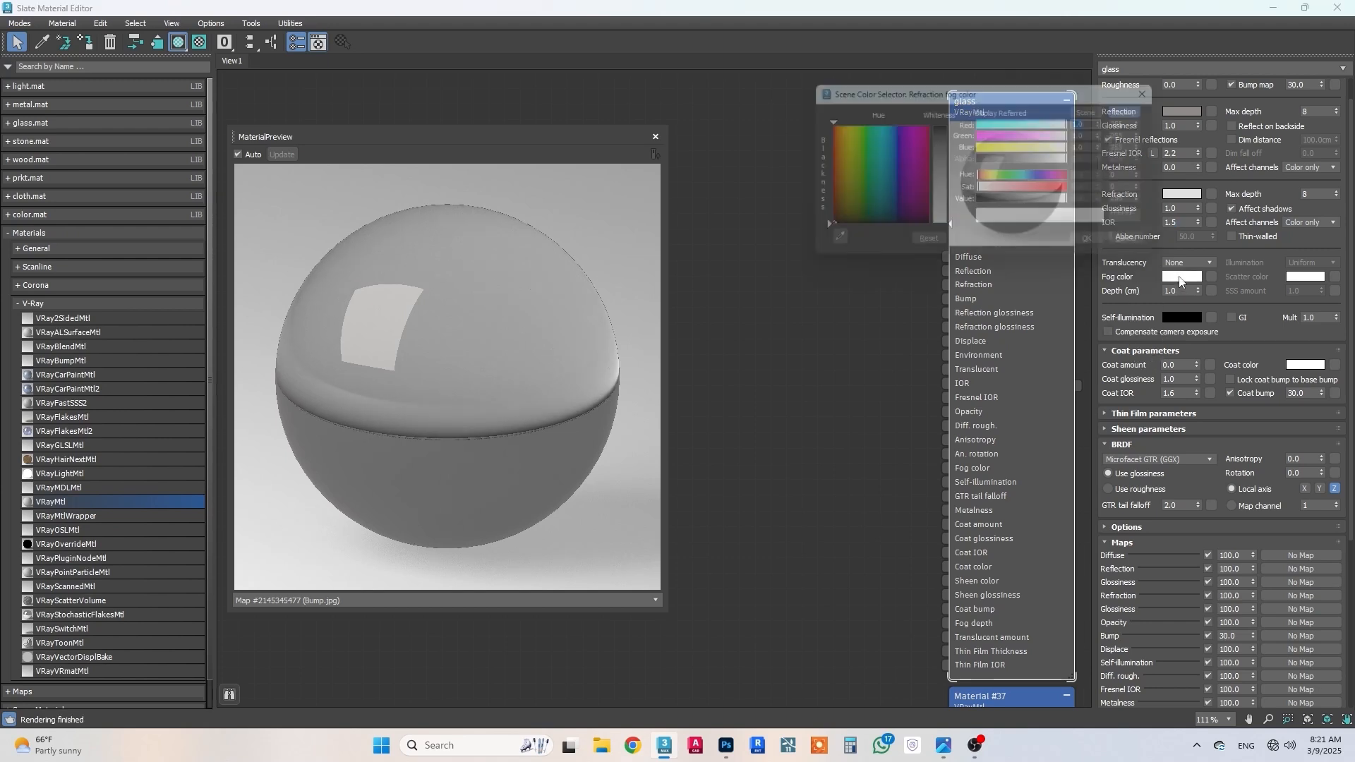
pyautogui.moveTo(1066, 89); pyautogui.dragTo(977, 99)
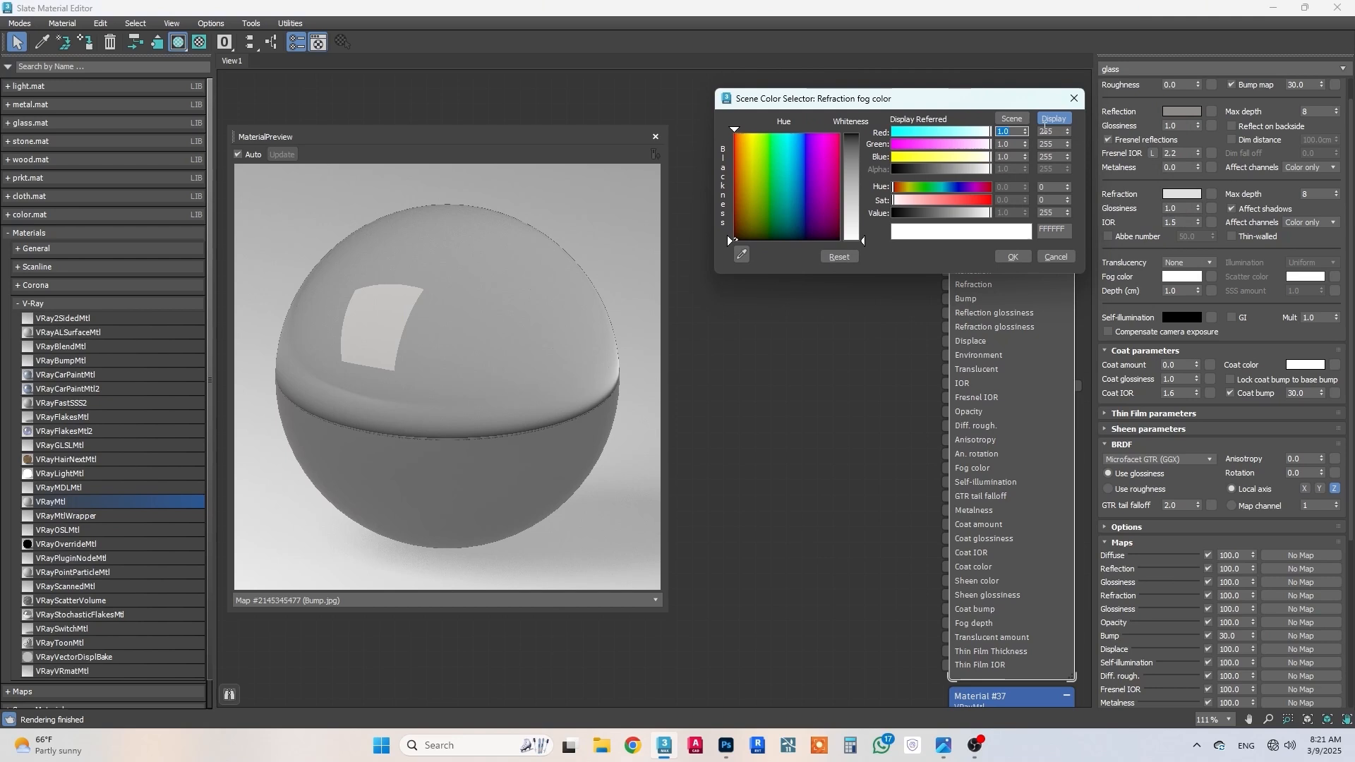
pyautogui.doubleClick(1042, 131)
pyautogui.click(787, 134)
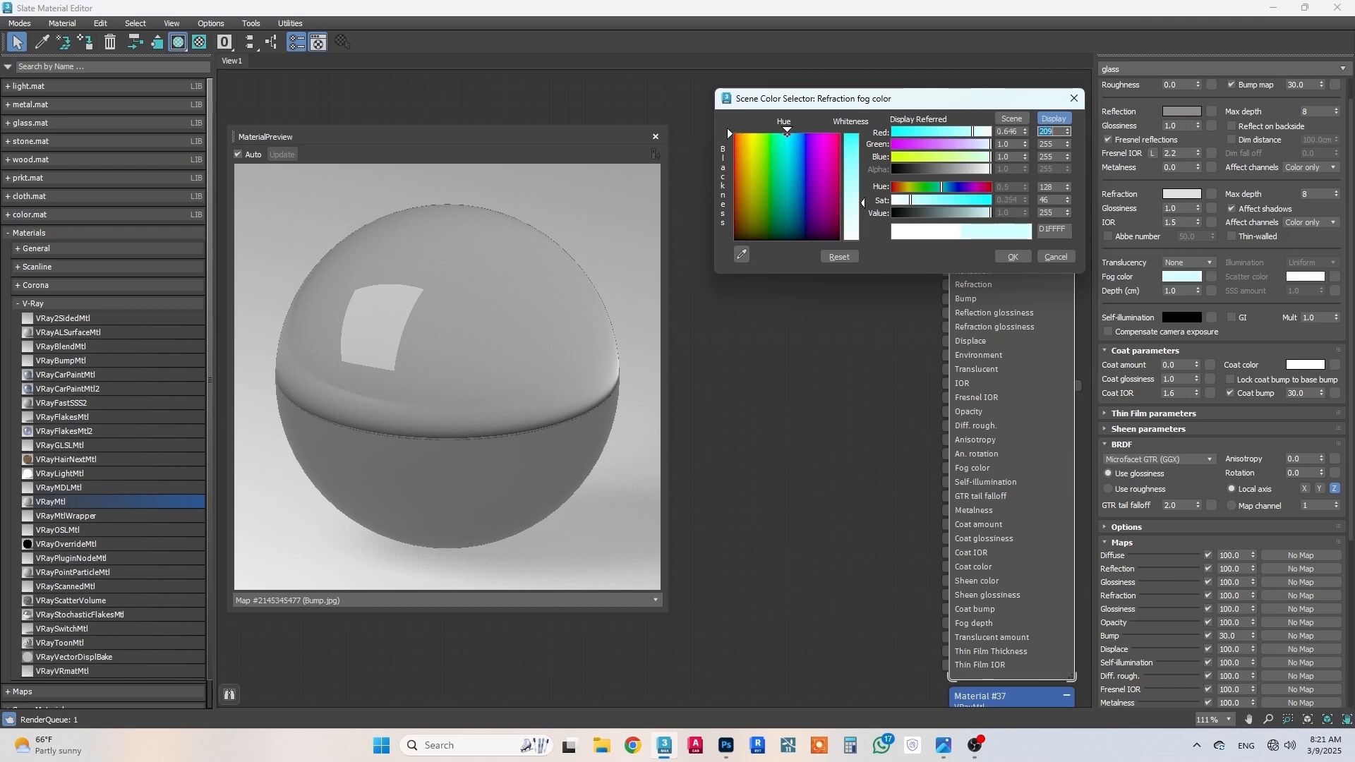
pyautogui.doubleClick(1052, 144)
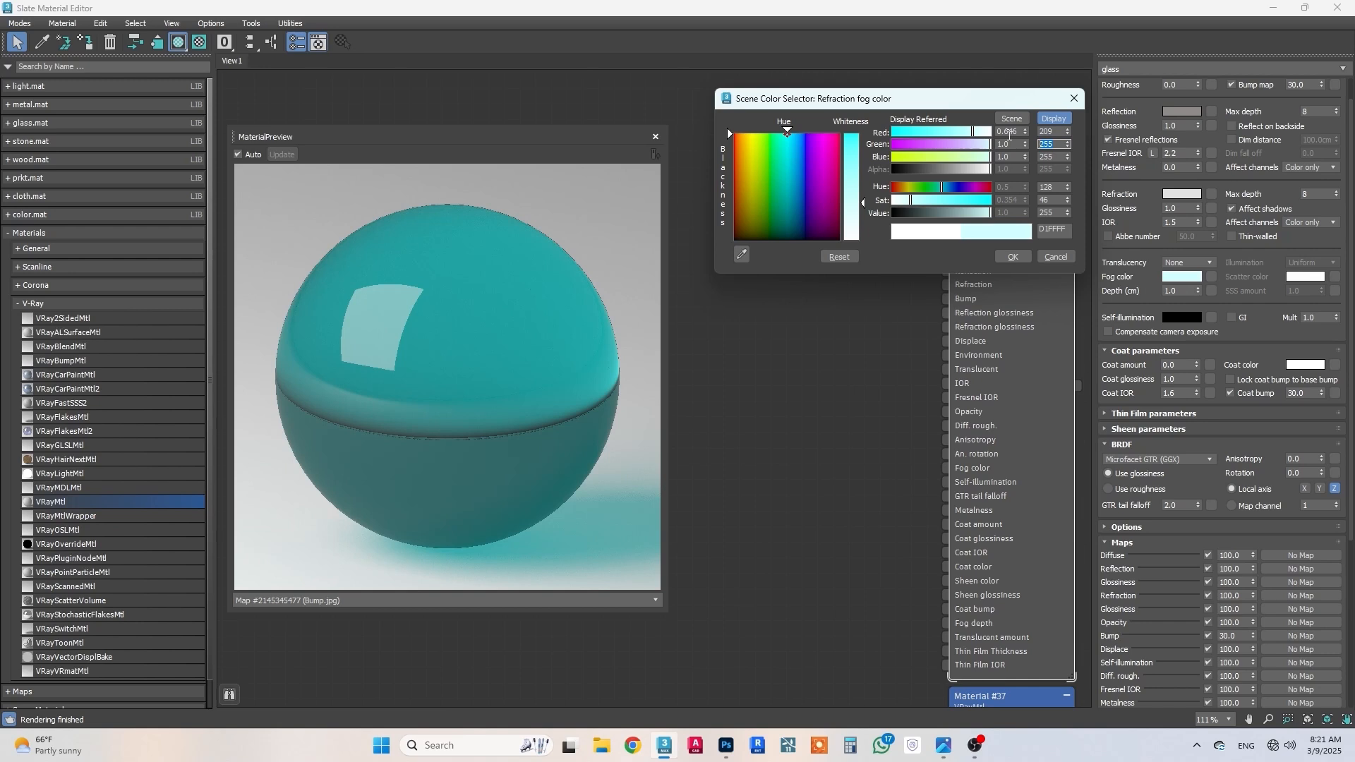
pyautogui.write('202')
pyautogui.press('Return')
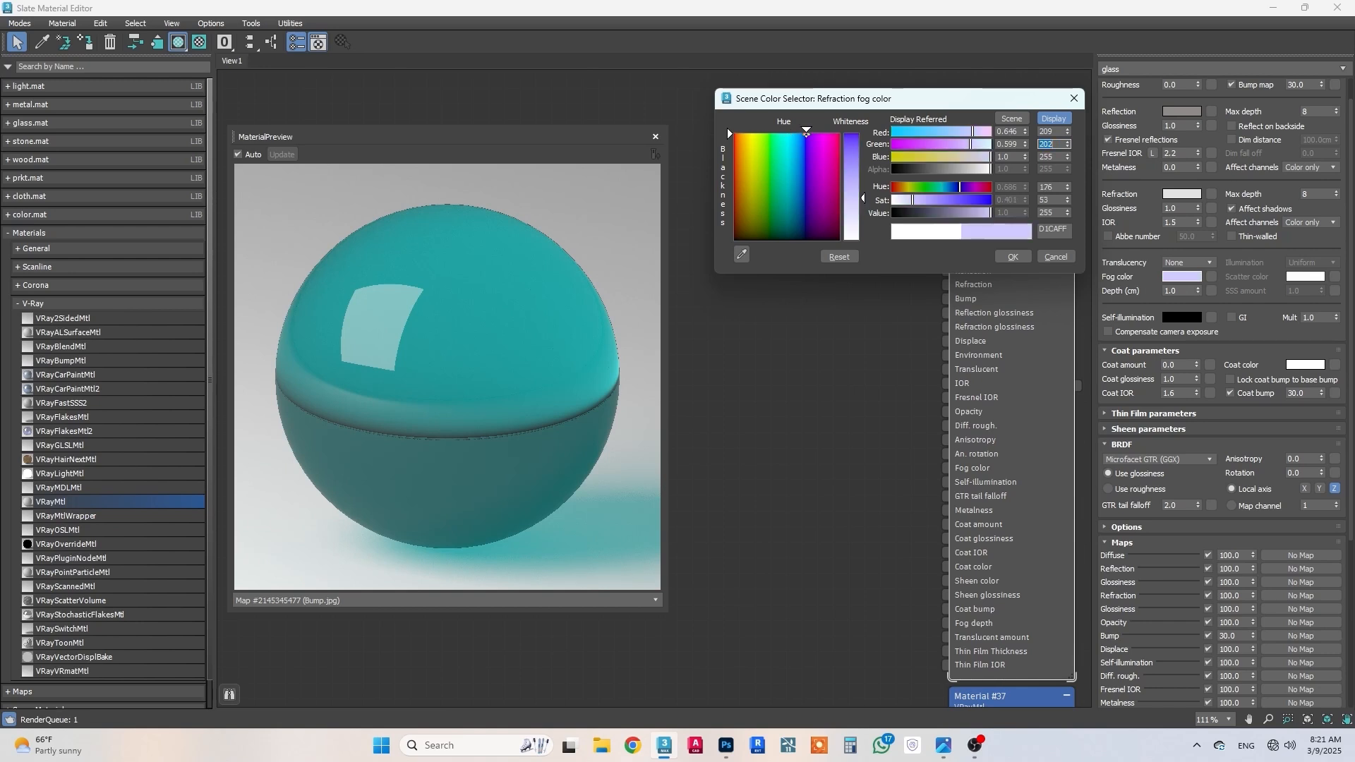
pyautogui.press('Tab')
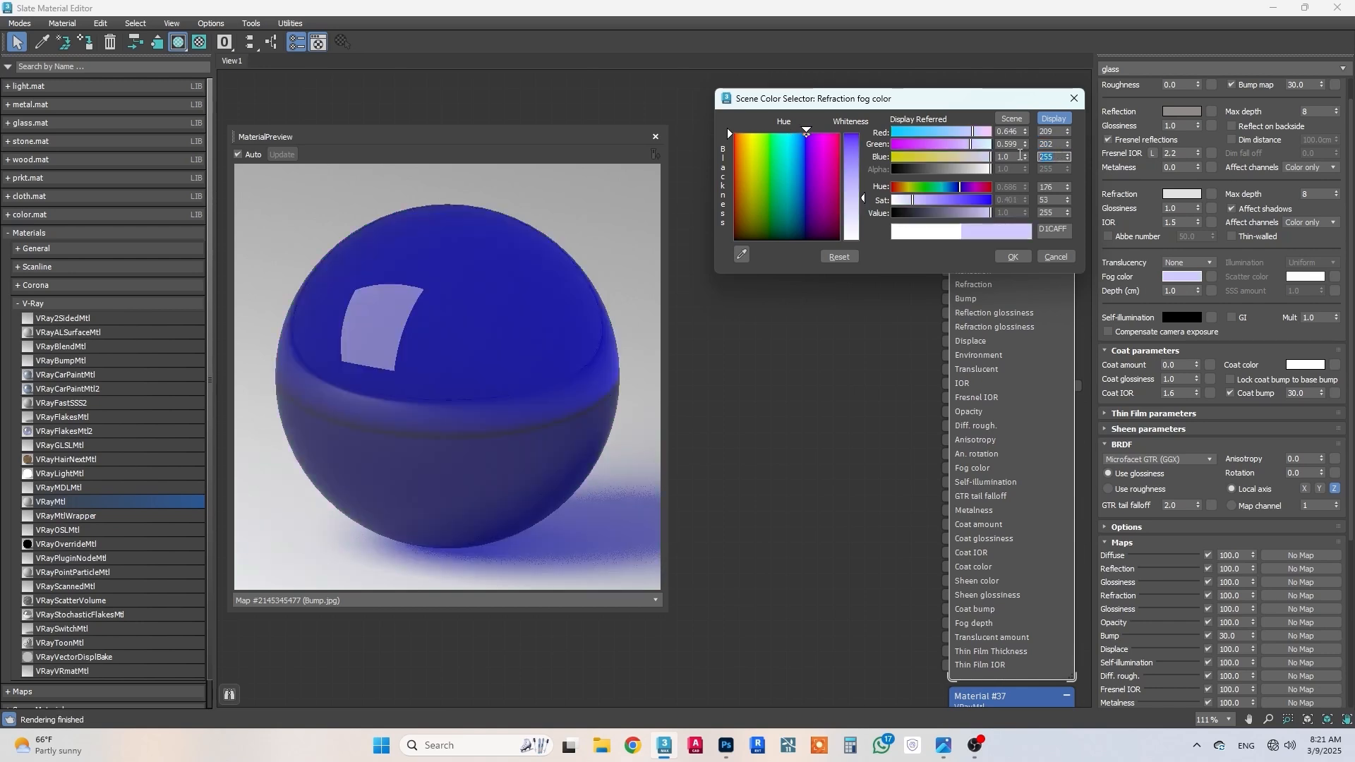
pyautogui.write('196')
pyautogui.press('Return')
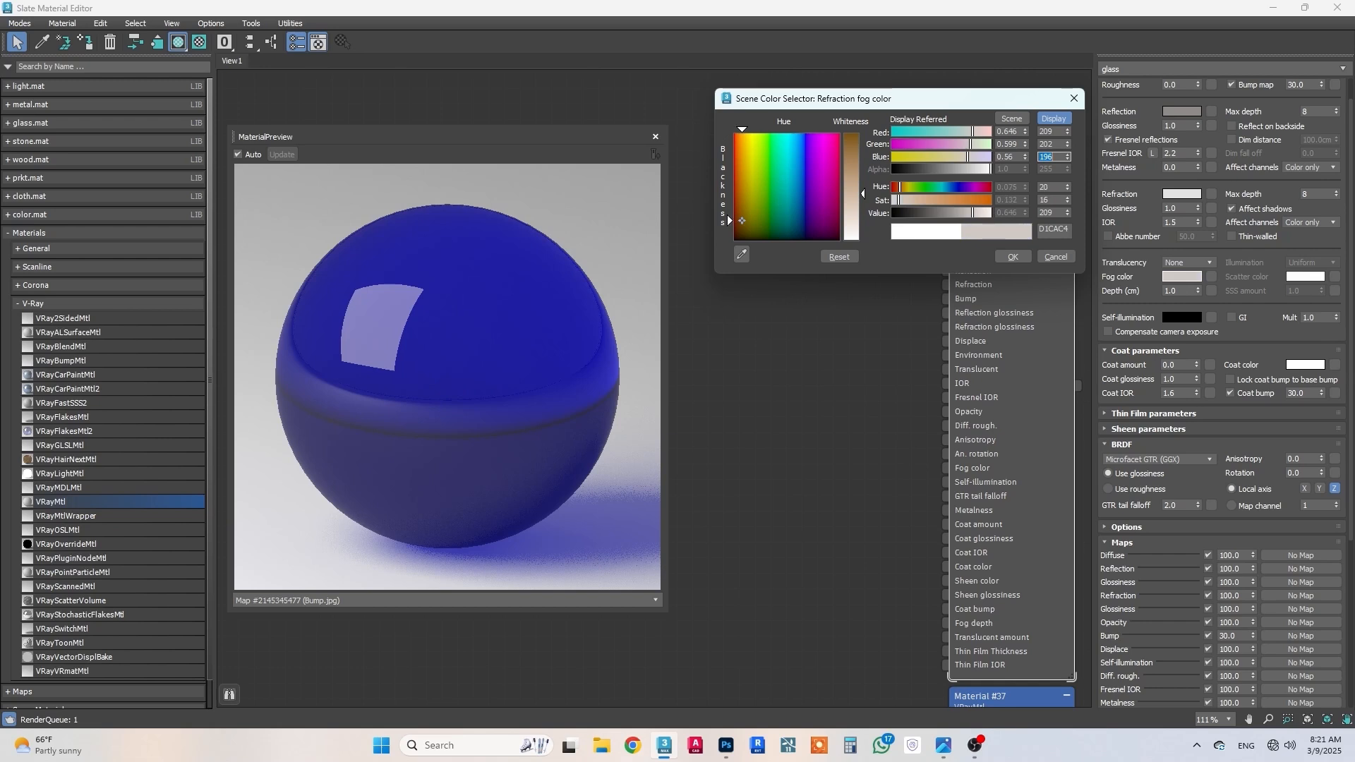
pyautogui.click(1012, 259)
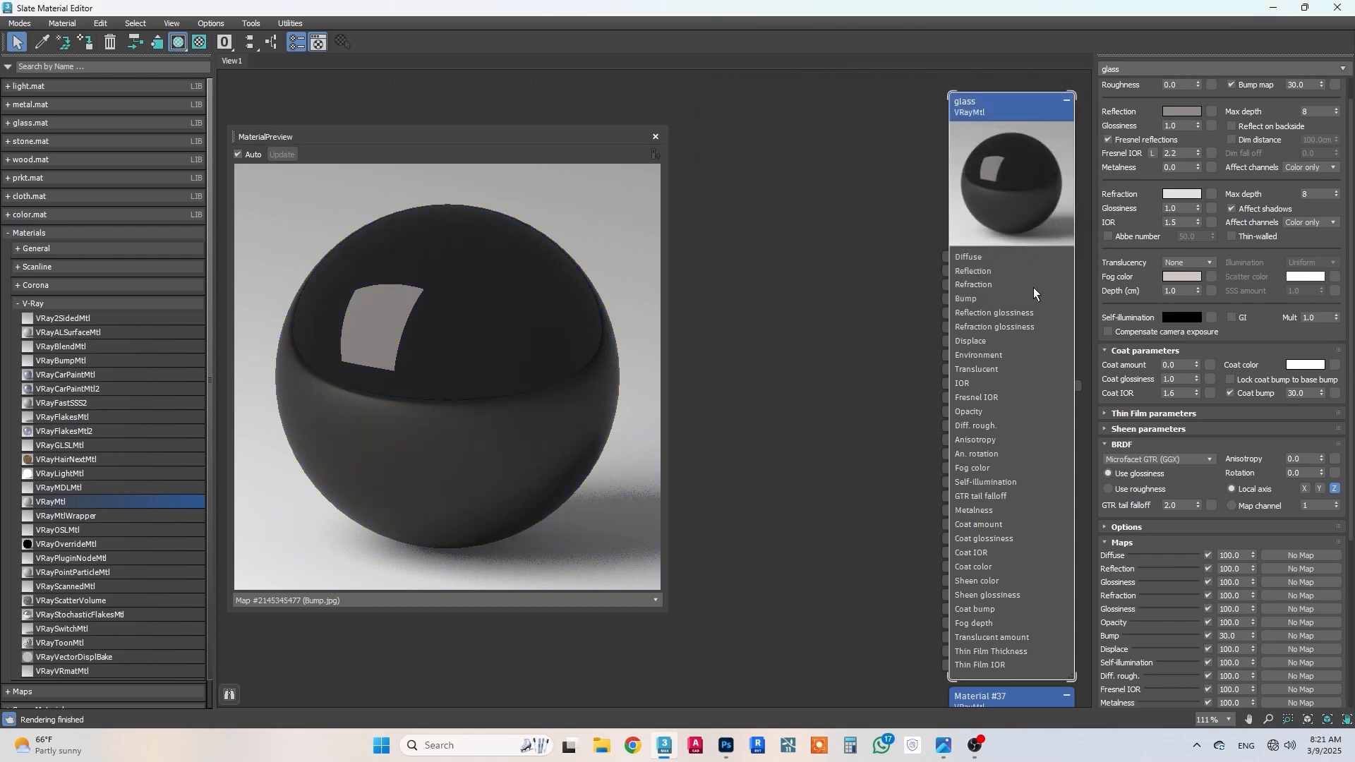
# Step: Set the glass material's fog depth to 0 cm and its self-illumination multiplier to 0
pyautogui.doubleClick(1182, 291)
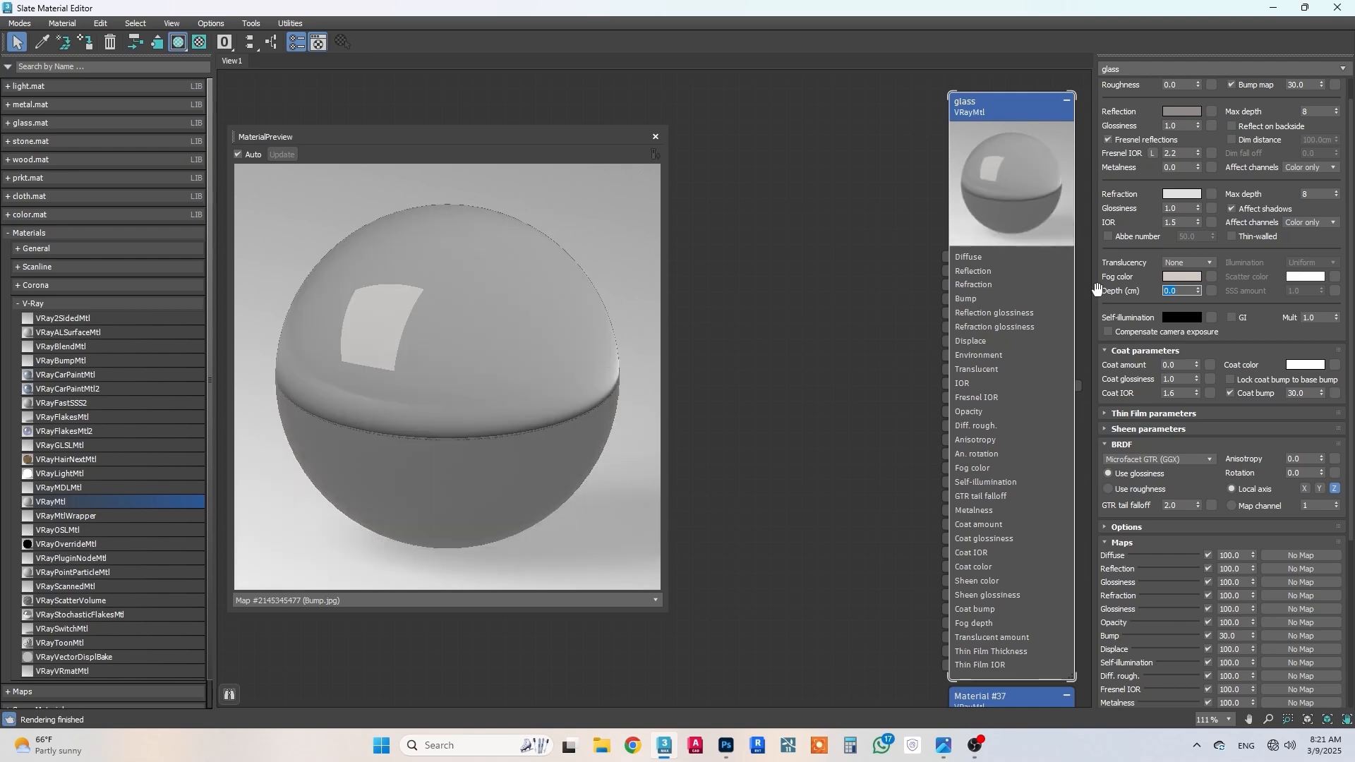
pyautogui.scroll(-1, 1311, 326)
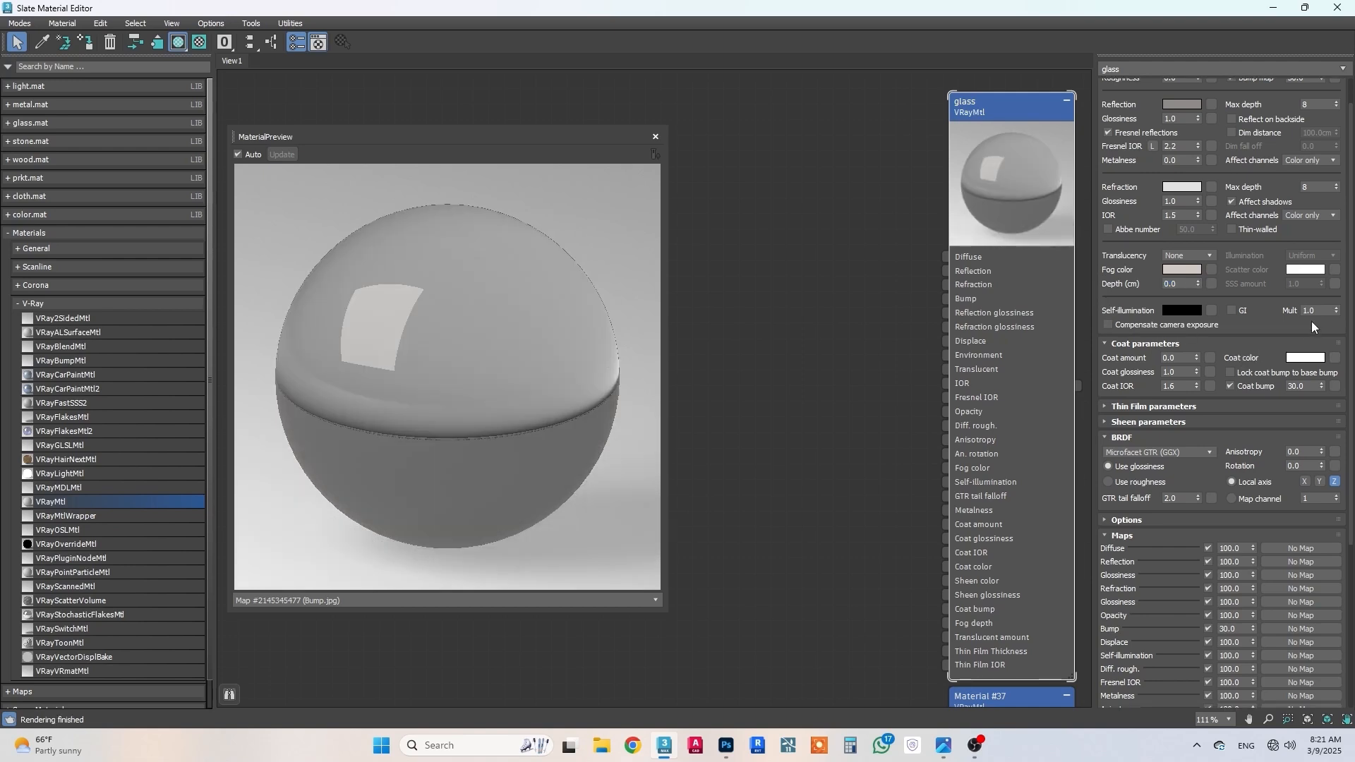
pyautogui.moveTo(1315, 311); pyautogui.dragTo(1253, 308)
pyautogui.write('0')
pyautogui.press('Return')
# Step: Return to the kitchen scene, reopen the Slate Material Editor and close the glass material's preview window
pyautogui.click(1274, 8)
pyautogui.click(834, 239)
pyautogui.press('m')
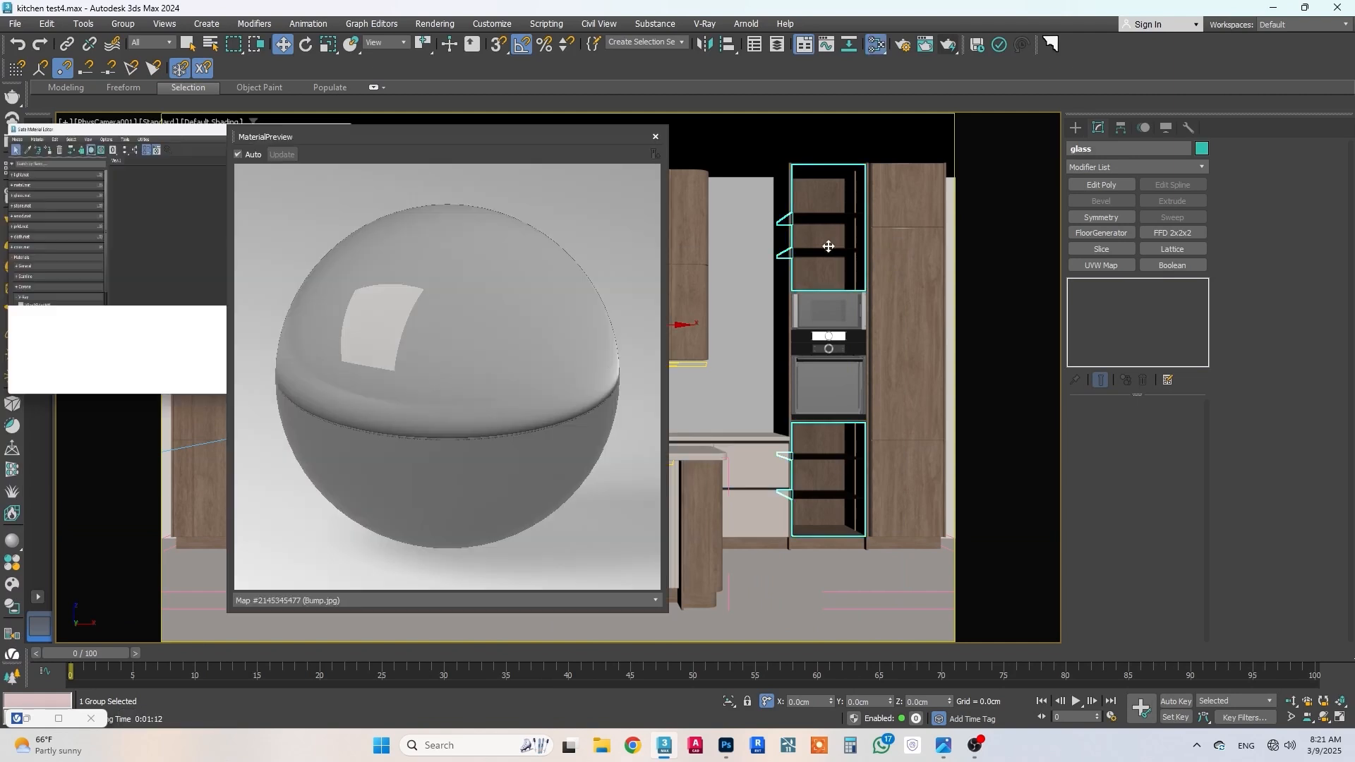
pyautogui.click(655, 137)
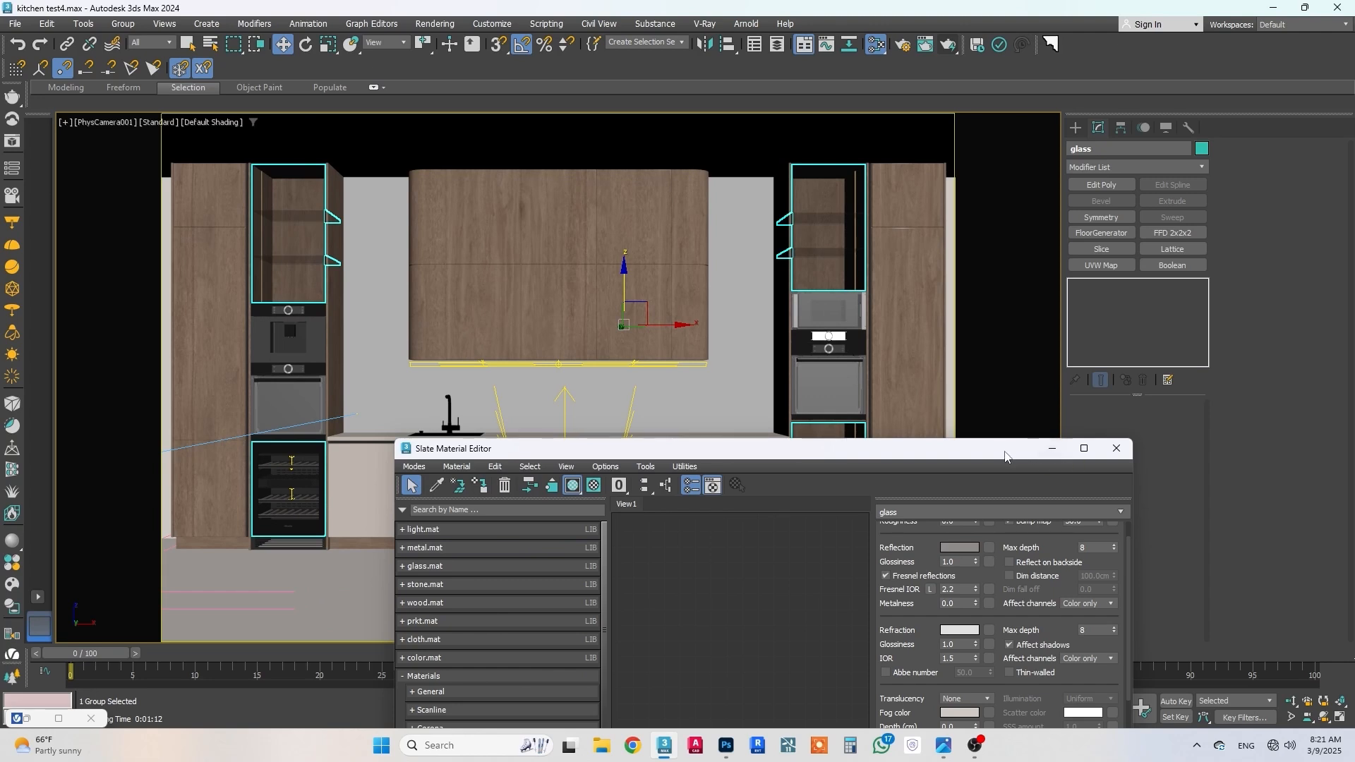
# Step: Maximize the Slate Material Editor and make free space above the glass material node
pyautogui.moveTo(1005, 455); pyautogui.dragTo(980, 284)
pyautogui.scroll(-5, 688, 466)
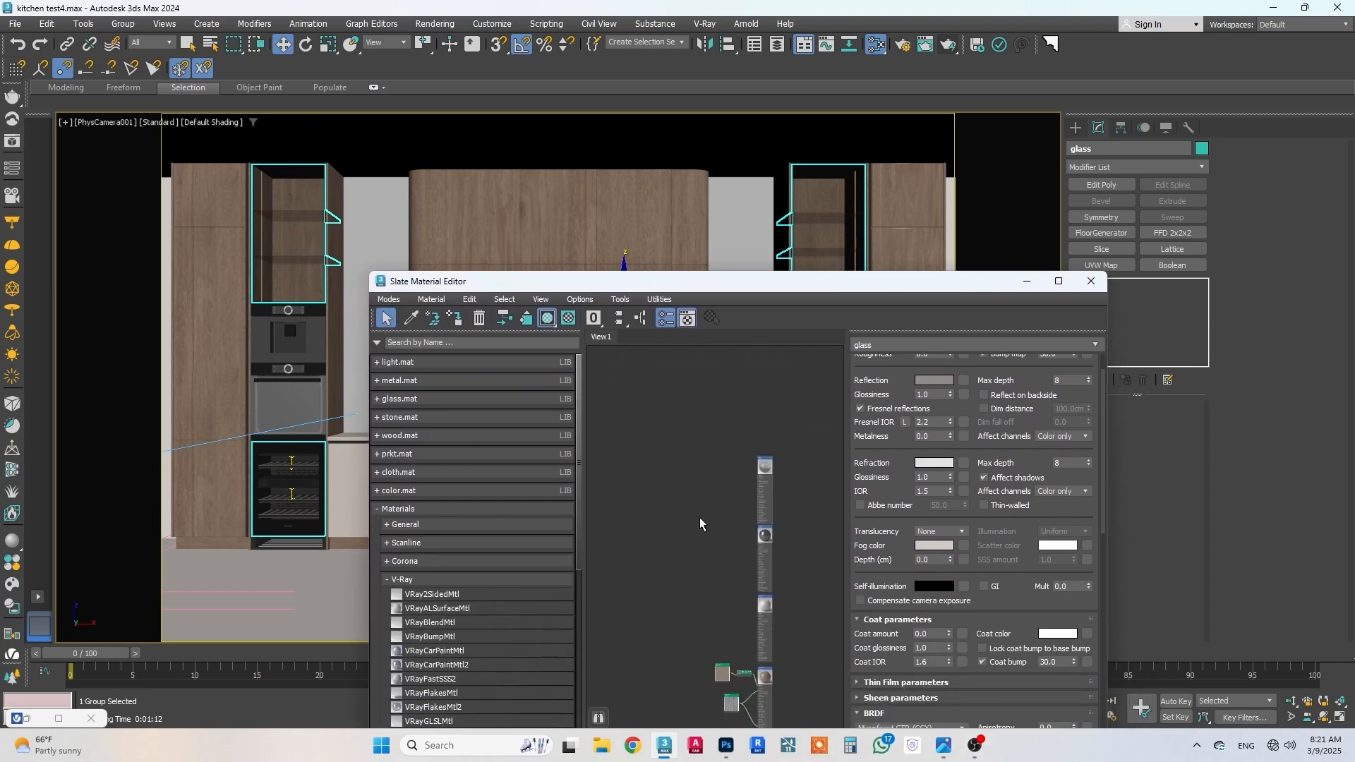
pyautogui.moveTo(713, 538); pyautogui.dragTo(689, 597, button='middle')
pyautogui.scroll(5, 714, 536)
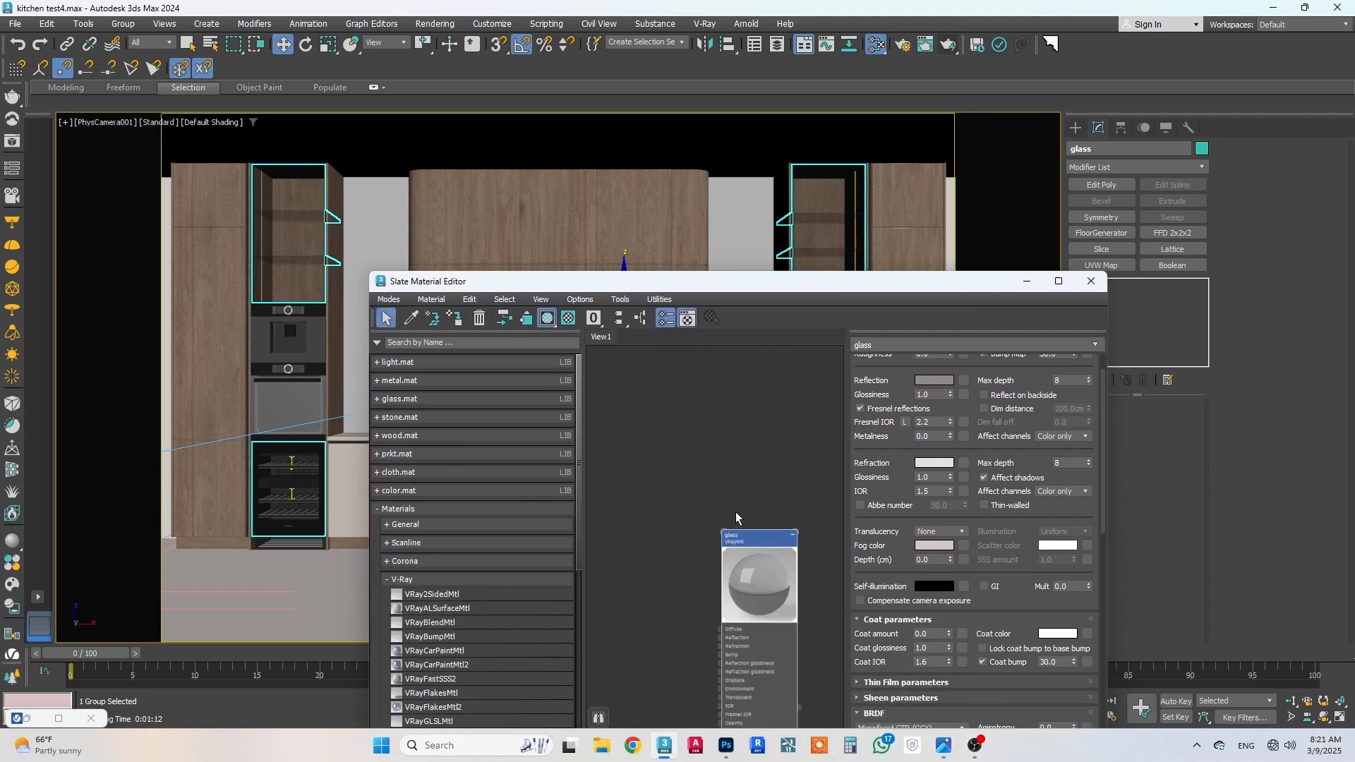
pyautogui.click(1059, 281)
pyautogui.scroll(-1, 596, 358)
pyautogui.moveTo(455, 254); pyautogui.dragTo(717, 458, button='middle')
pyautogui.scroll(4, 674, 422)
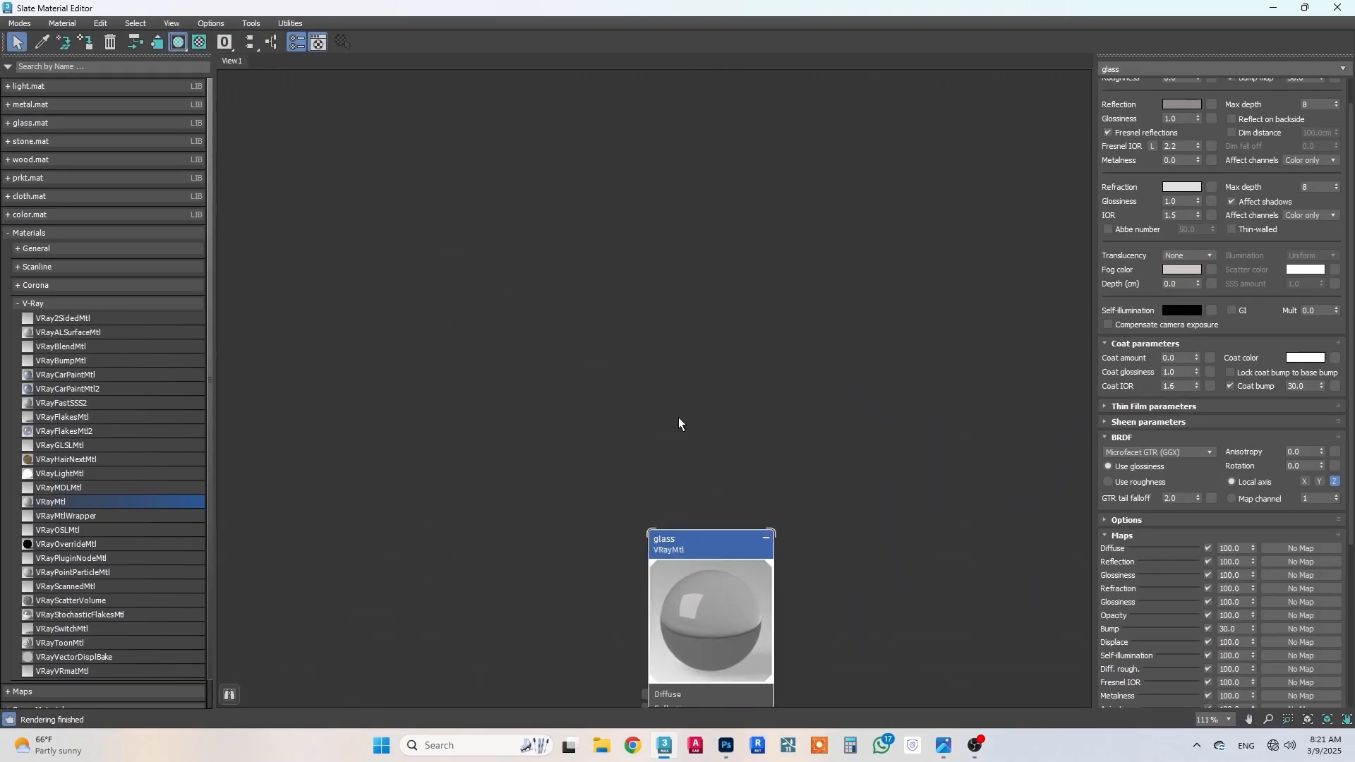
pyautogui.moveTo(679, 417); pyautogui.dragTo(736, 533, button='middle')
# Step: Examine the stone backsplash and finishes in the reference photo IMG_5117.JPG, then put the photo away
pyautogui.click(946, 745)
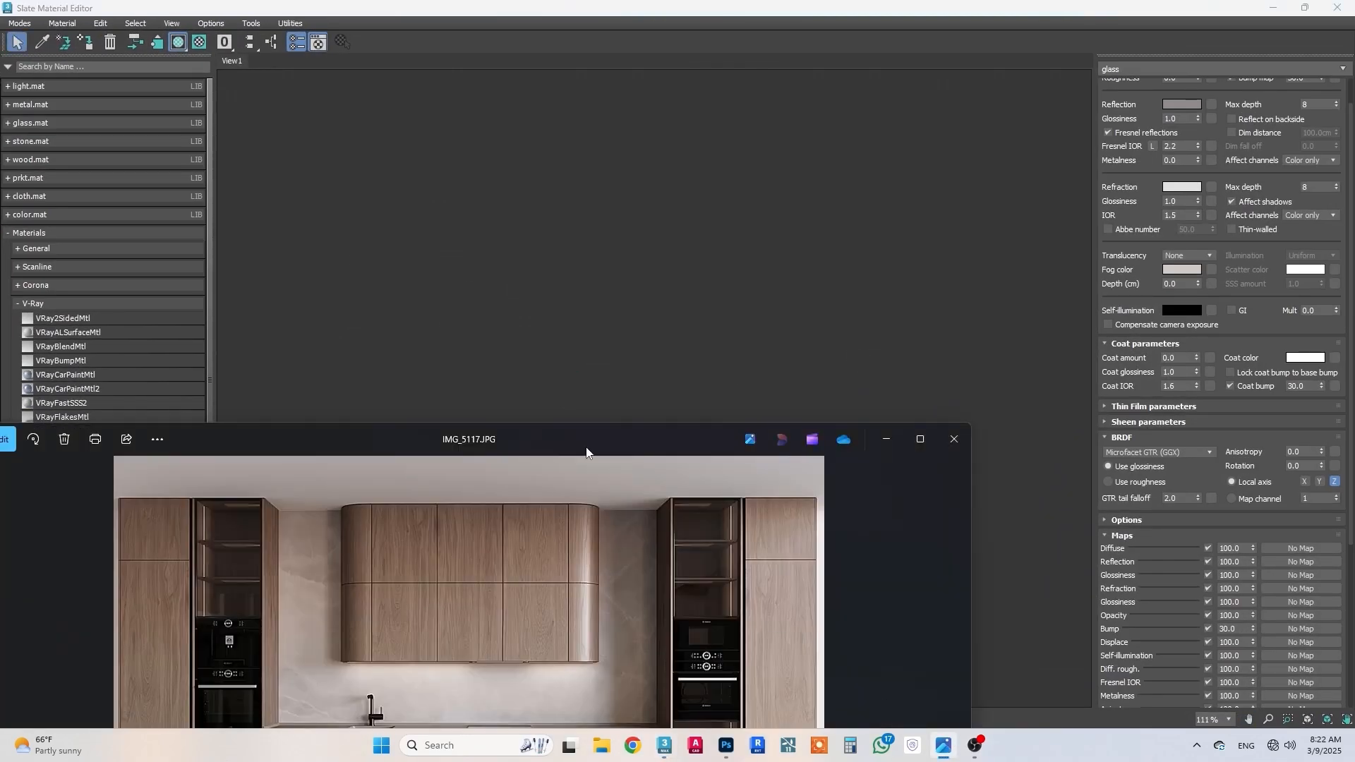
pyautogui.moveTo(587, 452); pyautogui.dragTo(858, 143)
pyautogui.scroll(2, 829, 411)
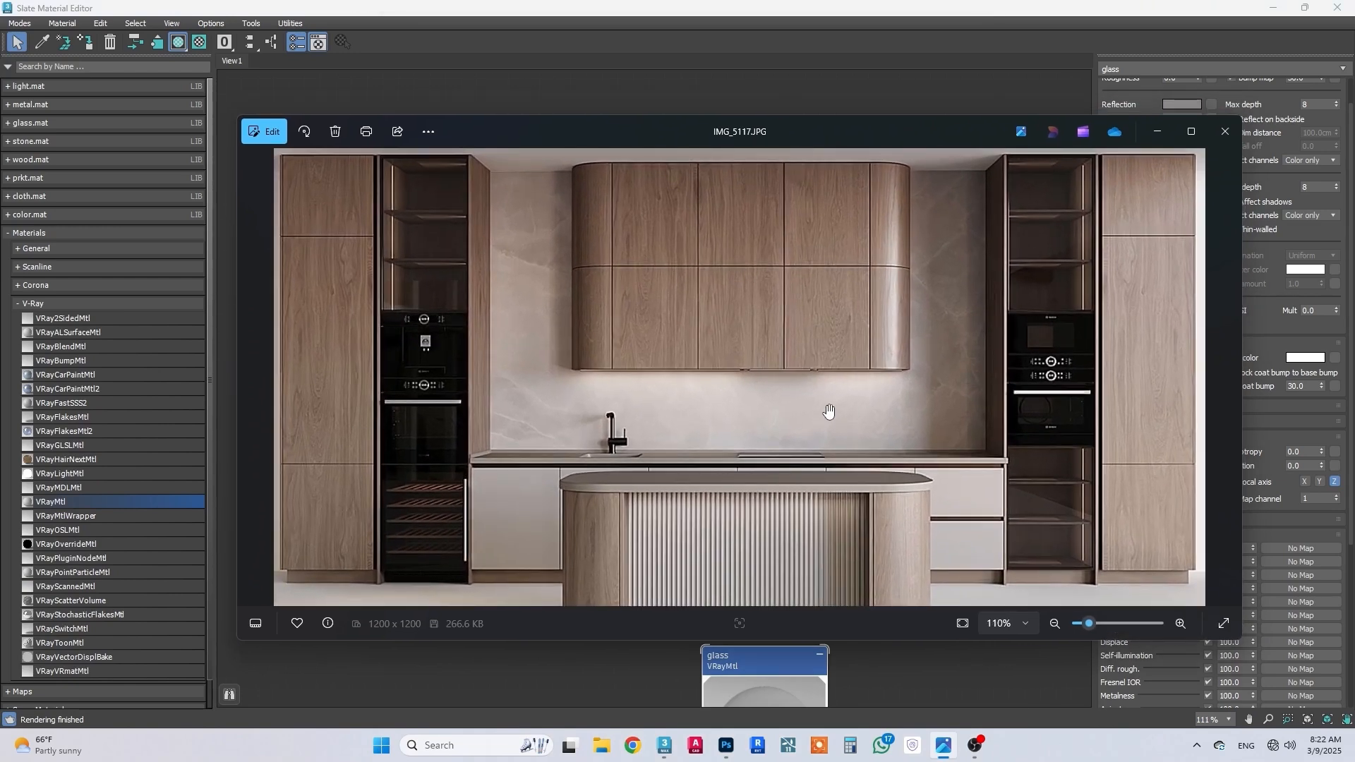
pyautogui.click(1158, 131)
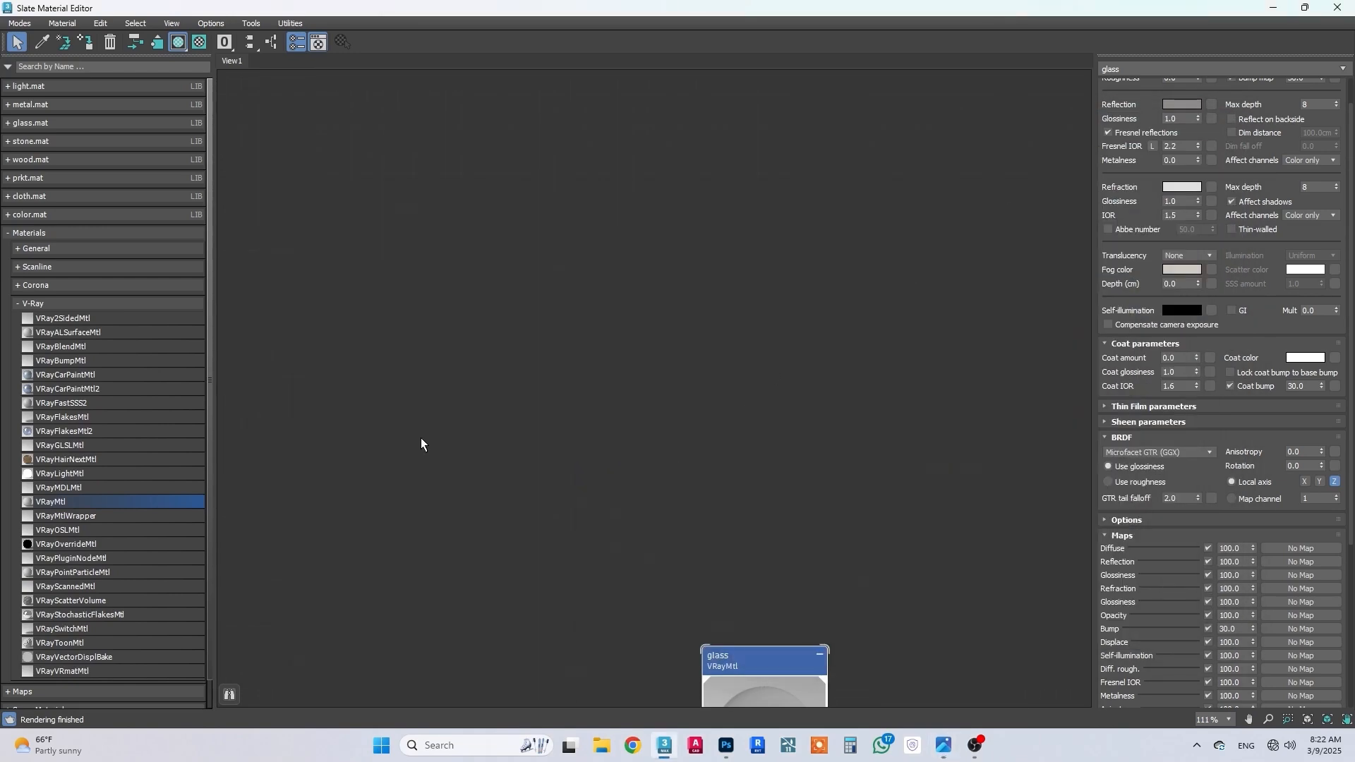
# Step: Create a new VRayMtl node directly above the glass material and enlarge its thumbnail
pyautogui.moveTo(722, 283); pyautogui.dragTo(746, 162)
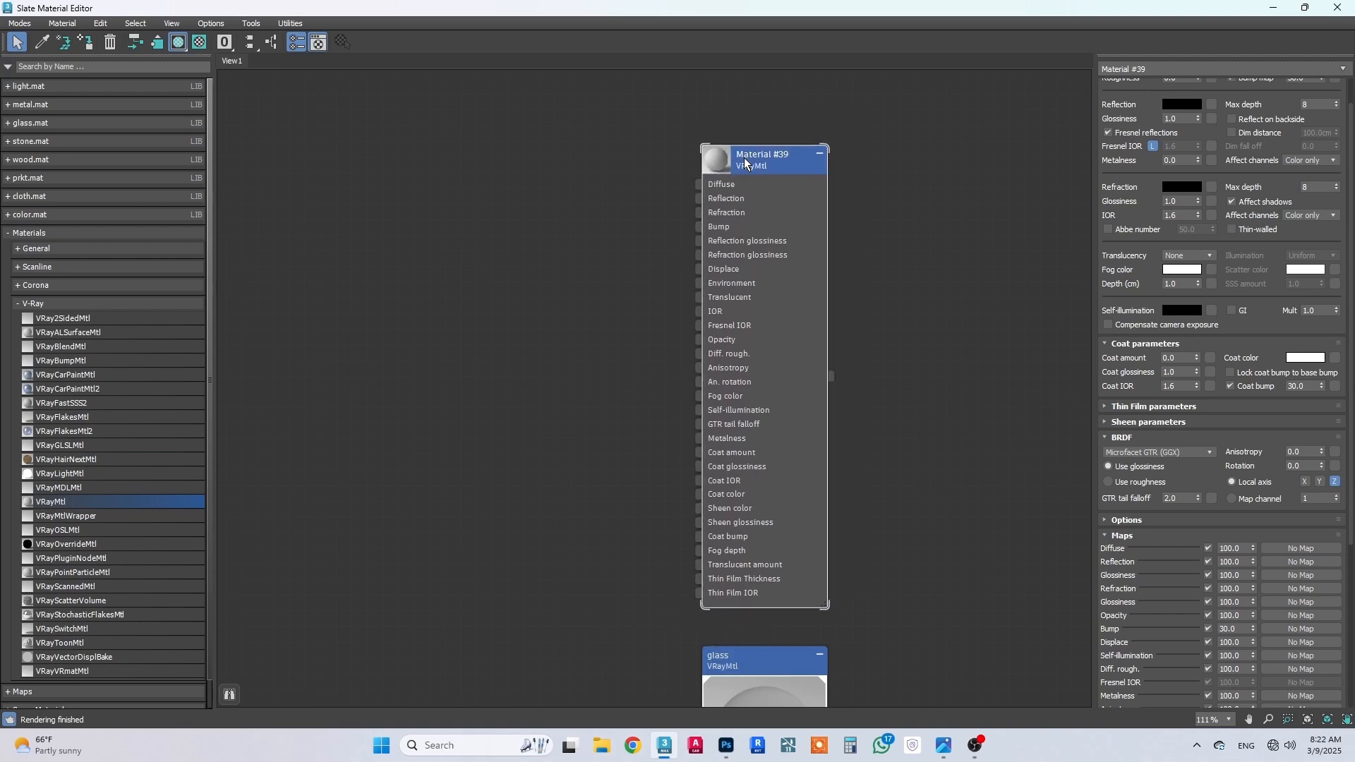
pyautogui.doubleClick(709, 159)
pyautogui.scroll(-2, 614, 339)
pyautogui.moveTo(614, 339); pyautogui.dragTo(819, 316, button='middle')
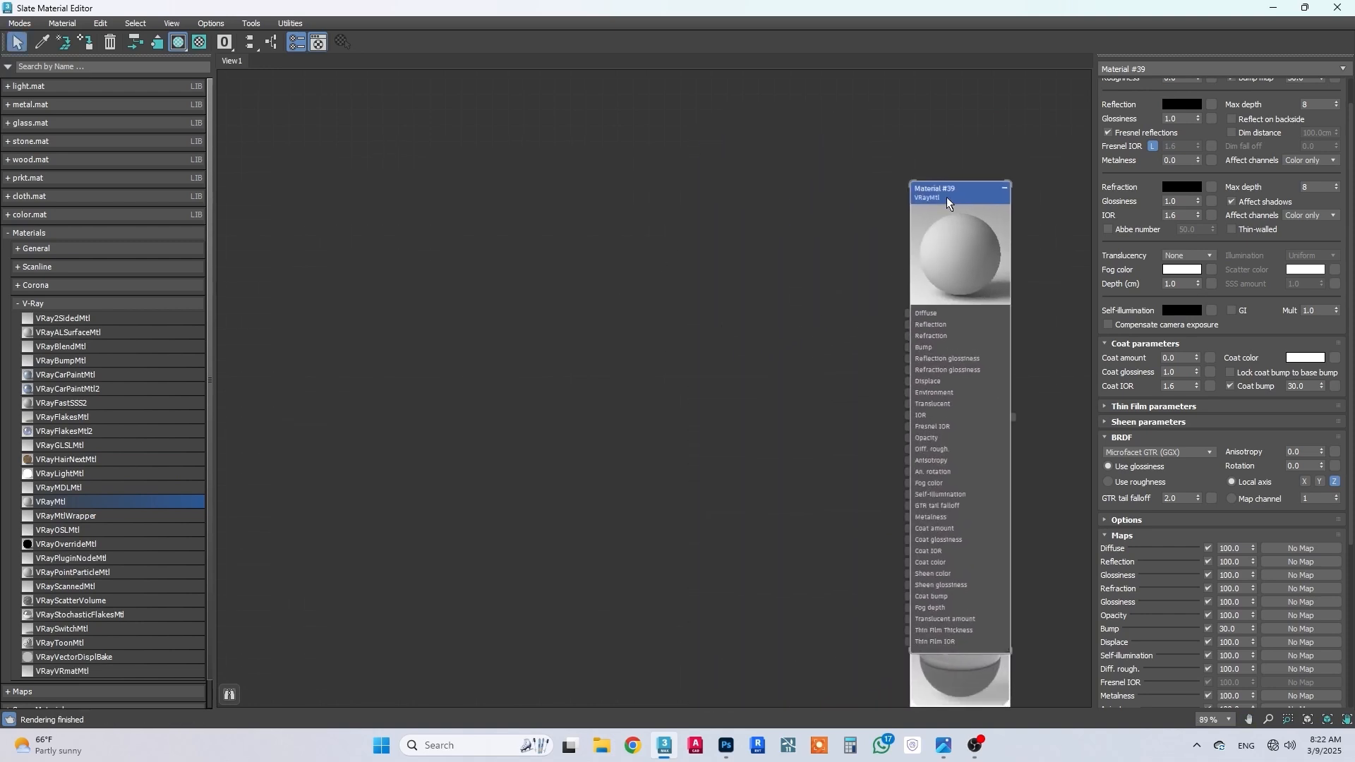
pyautogui.moveTo(947, 198); pyautogui.dragTo(947, 115)
# Step: Open a preview window for the new material, enlarge it and place it beside the node
pyautogui.rightClick(948, 174)
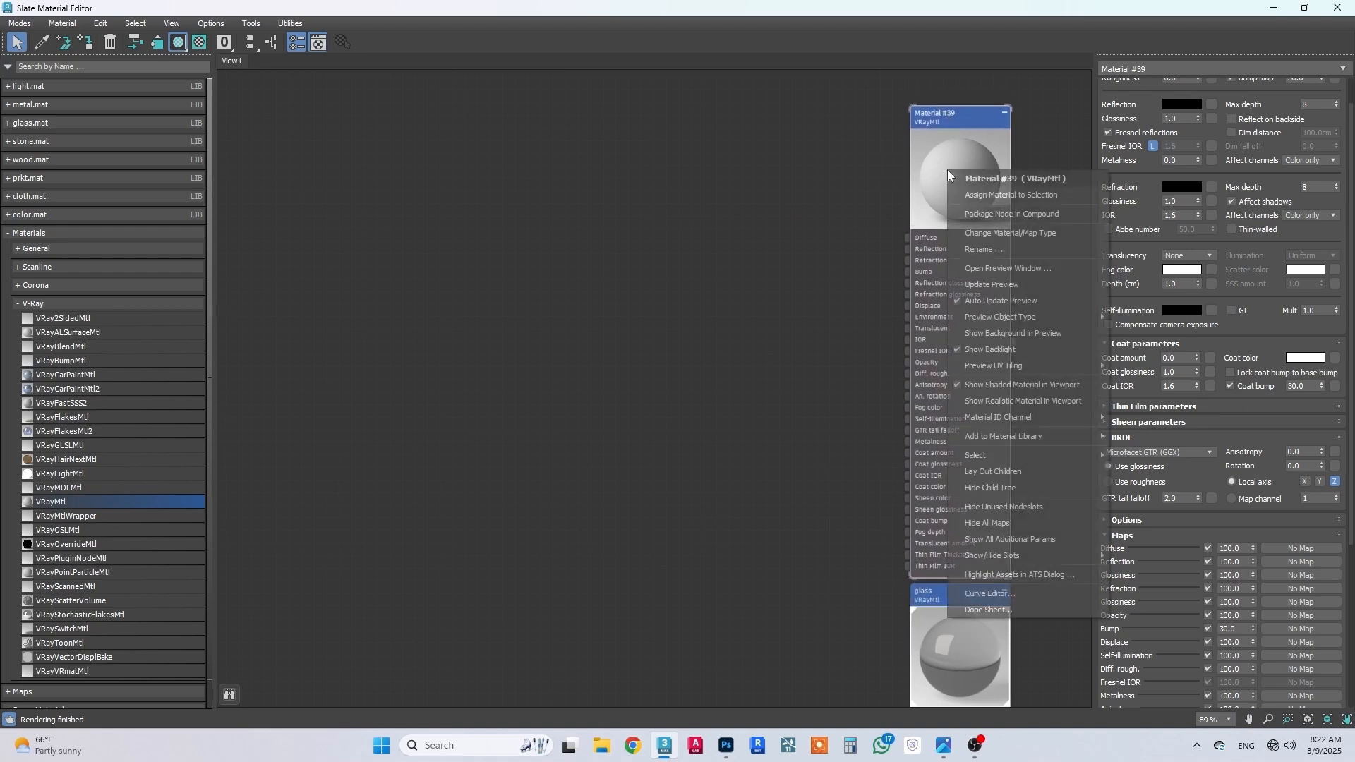
pyautogui.click(1002, 268)
pyautogui.moveTo(765, 378); pyautogui.dragTo(423, 360)
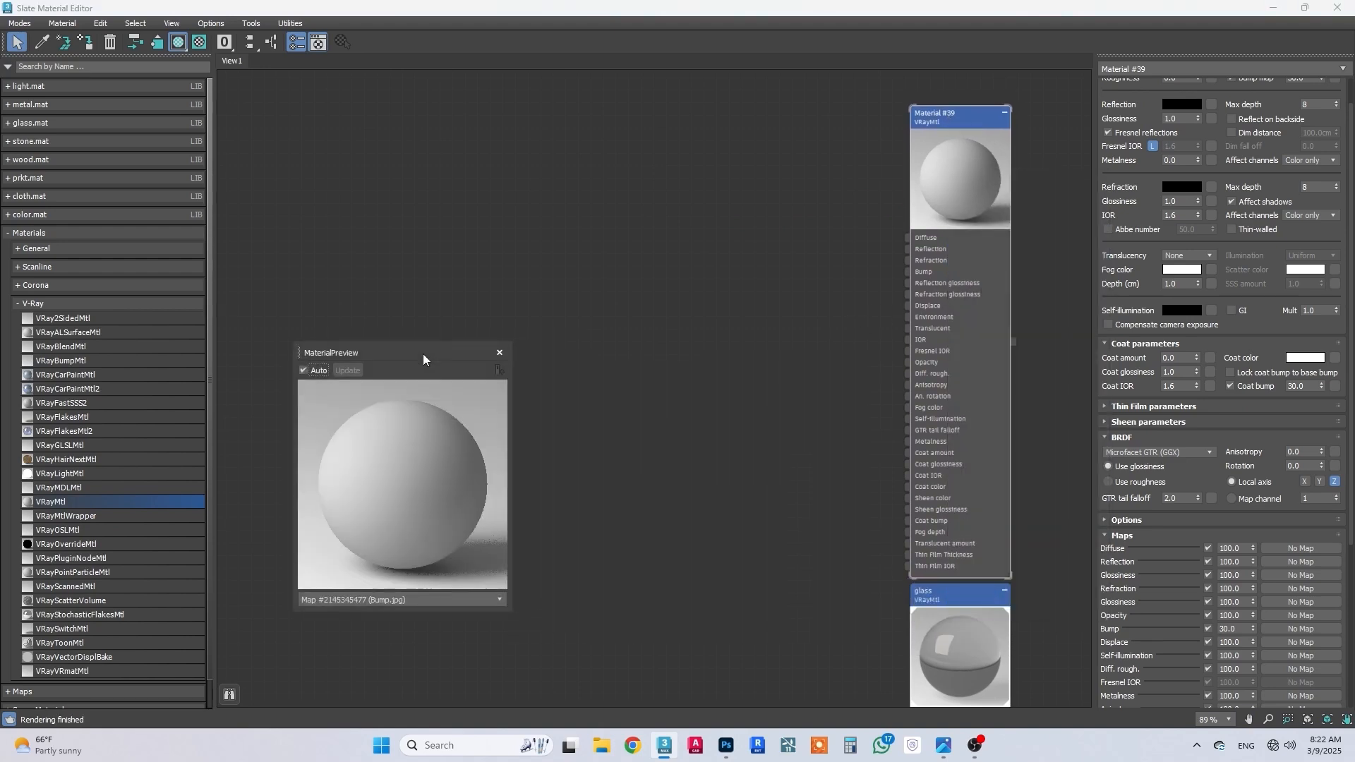
pyautogui.moveTo(511, 342); pyautogui.dragTo(749, 127)
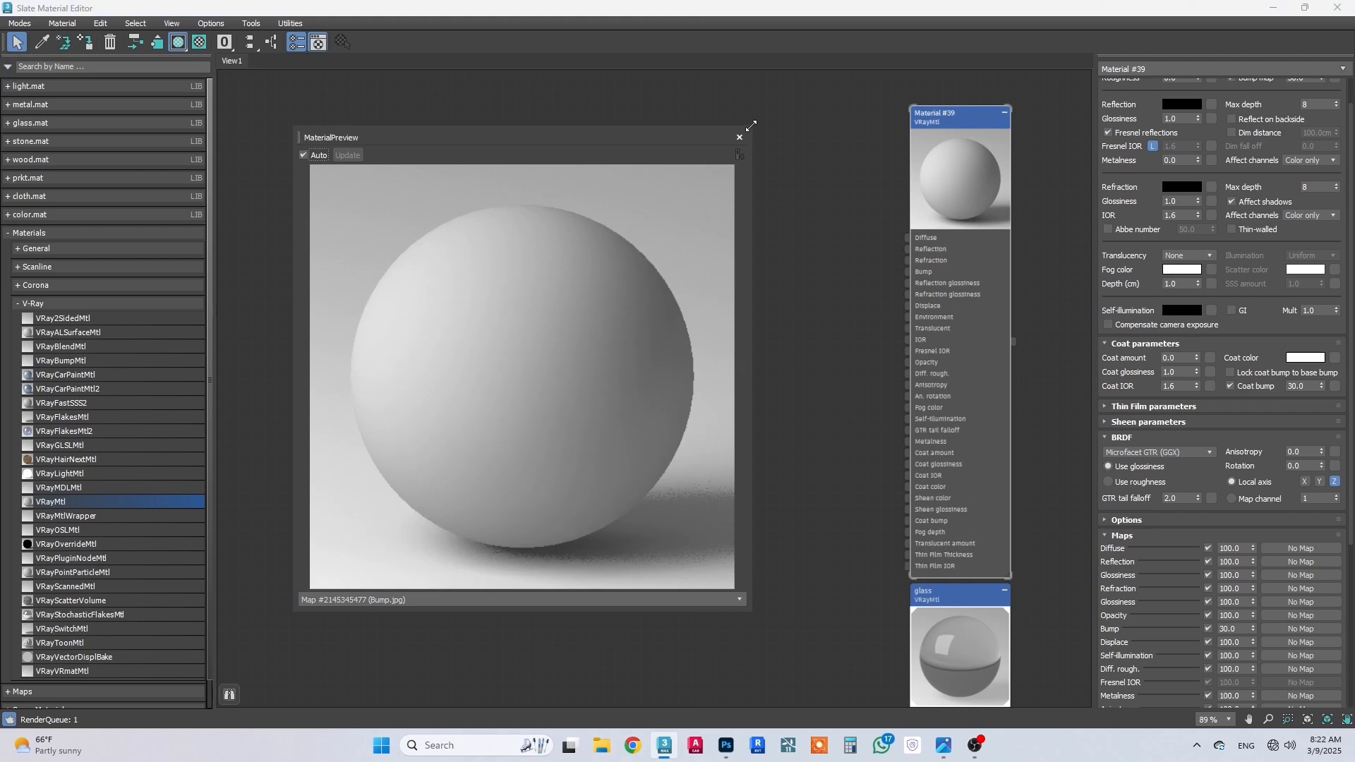
pyautogui.moveTo(595, 140); pyautogui.dragTo(535, 144)
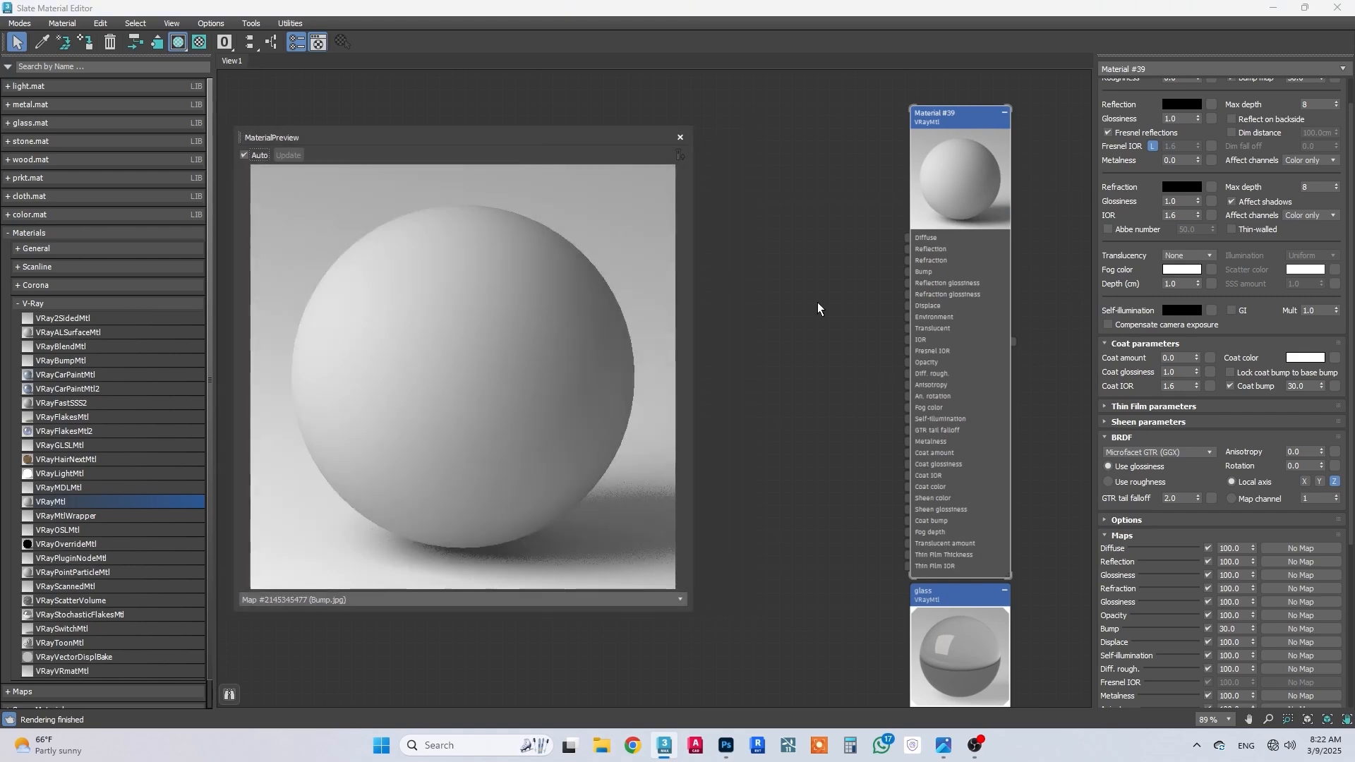
pyautogui.click(852, 311)
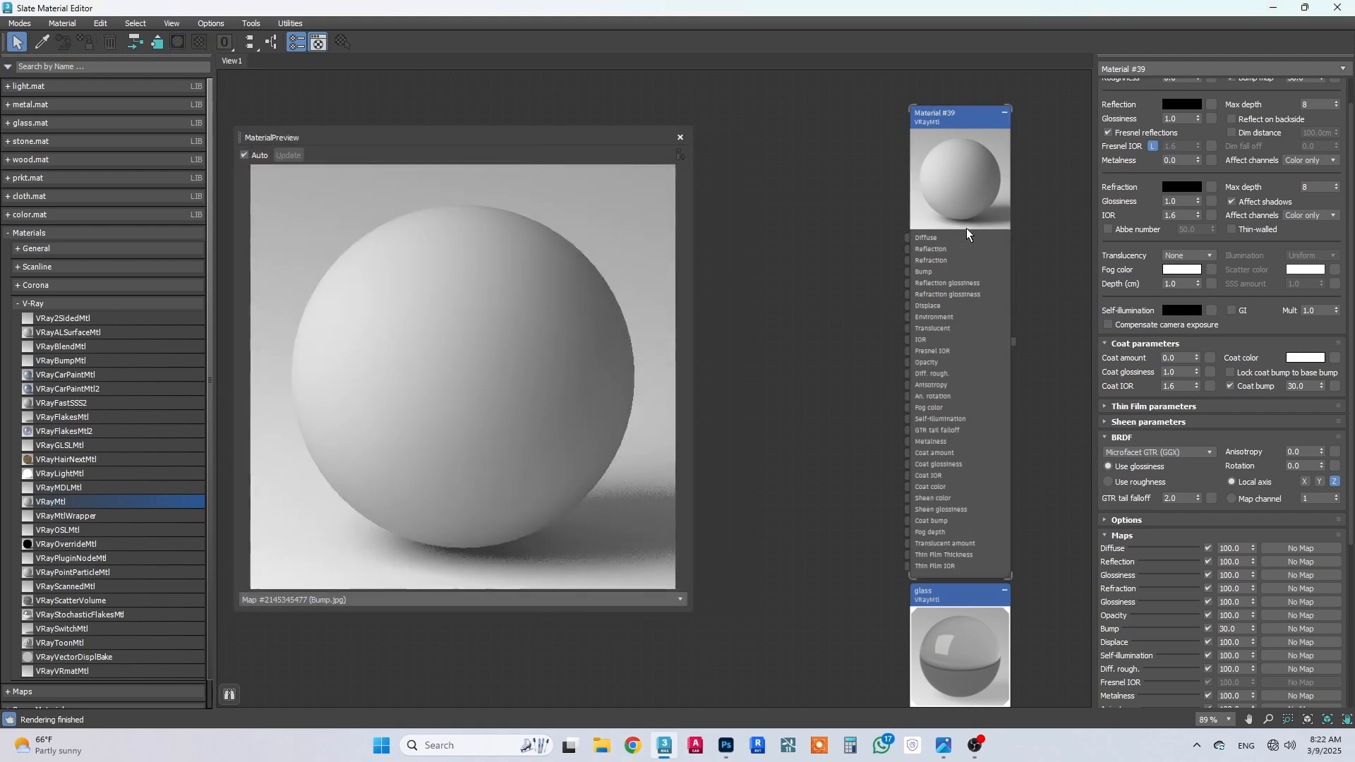
# Step: Connect a Bitmap map using the MeridyenBone60x120 -1_3D4DL.COM image to the new material's Diffuse slot
pyautogui.moveTo(908, 238); pyautogui.dragTo(843, 243)
pyautogui.moveTo(875, 265)
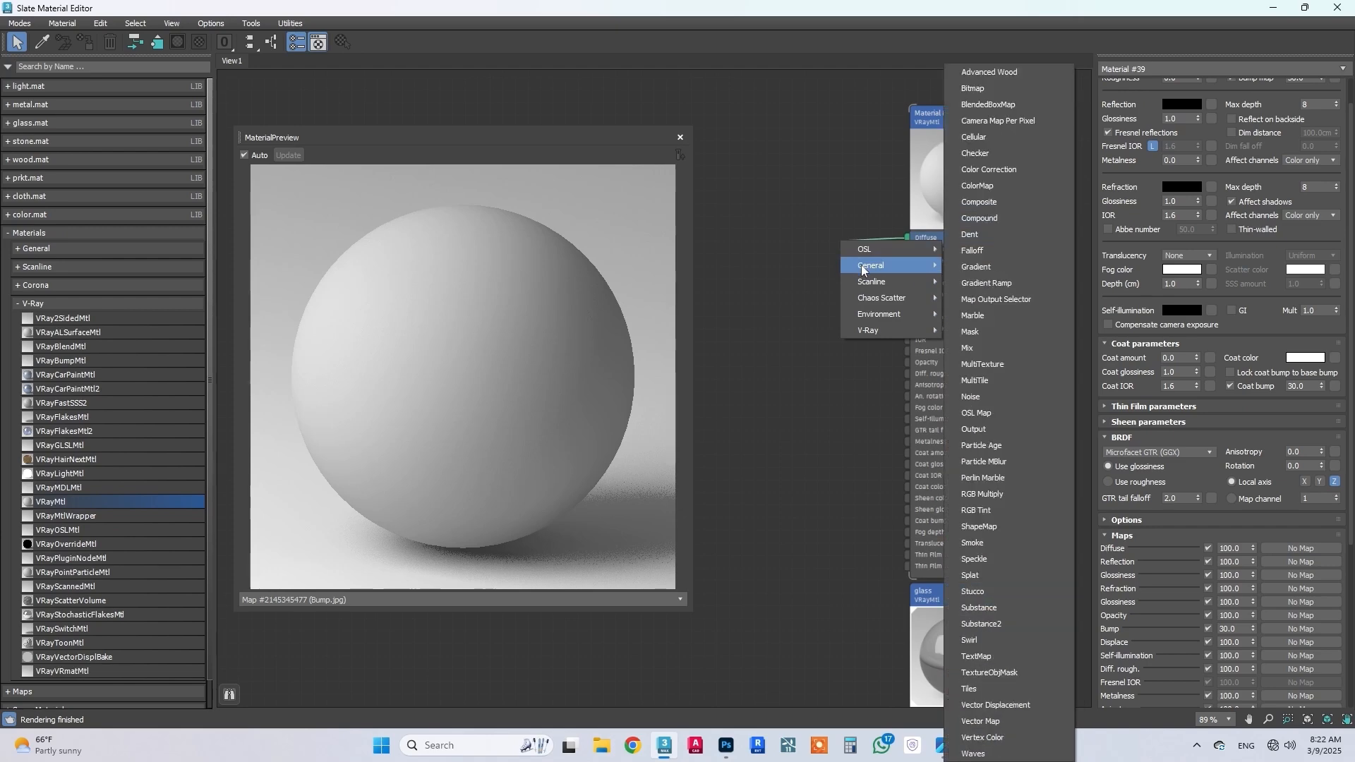
pyautogui.click(1002, 88)
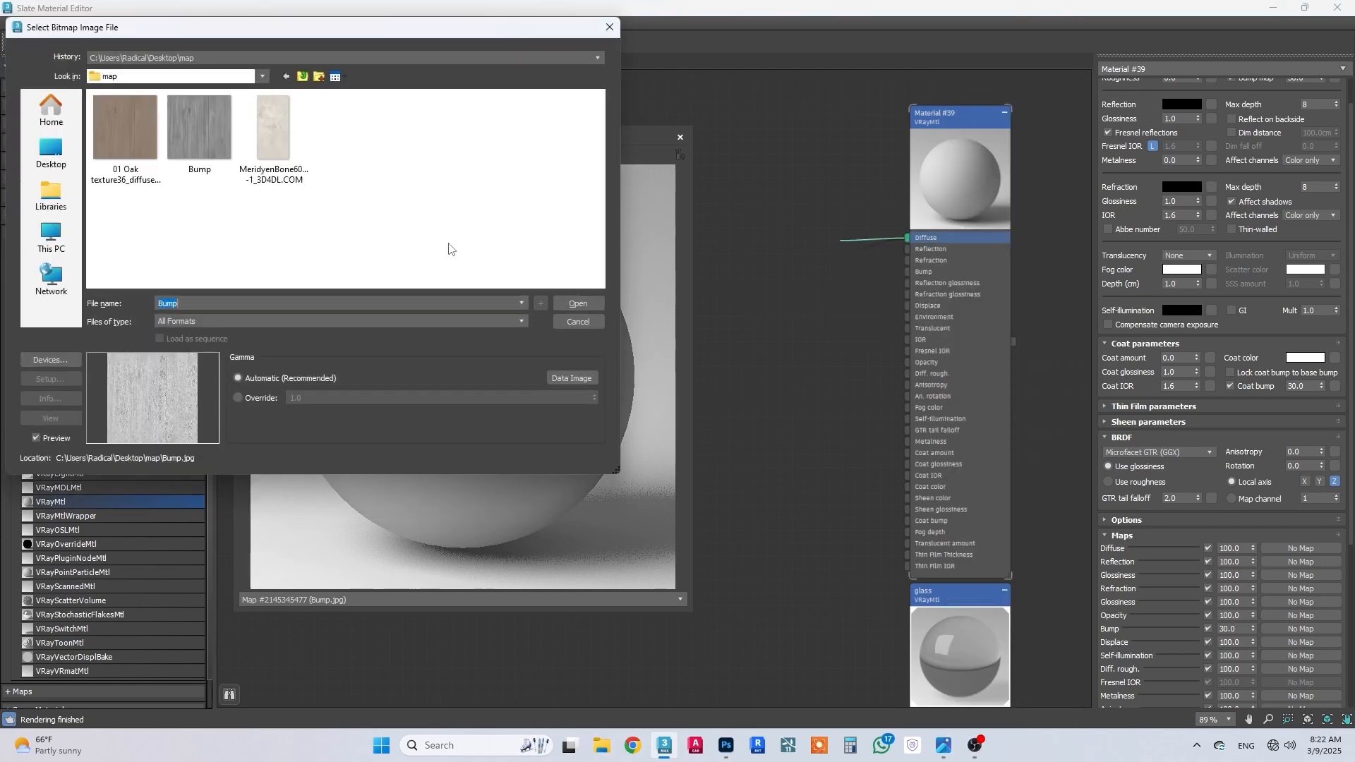
pyautogui.click(272, 128)
pyautogui.click(577, 303)
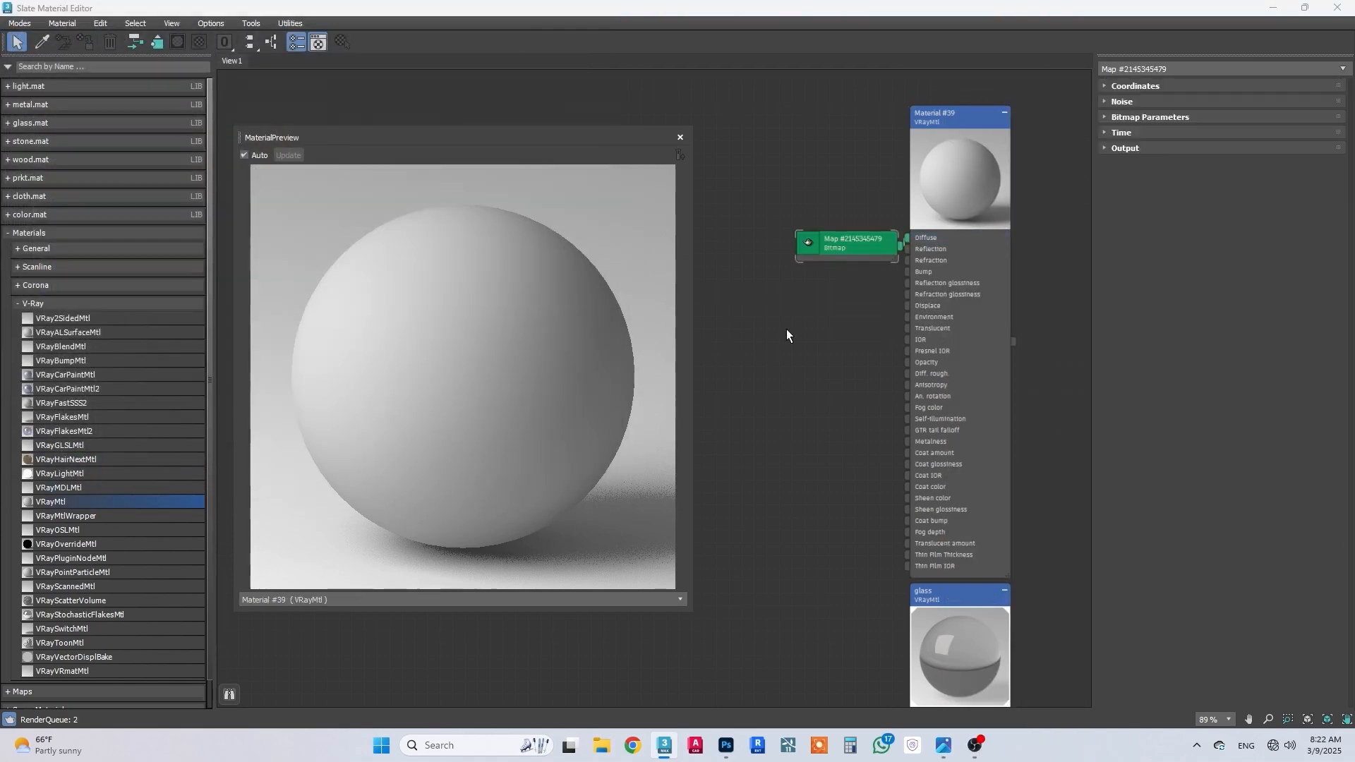
pyautogui.moveTo(837, 244); pyautogui.dragTo(738, 133)
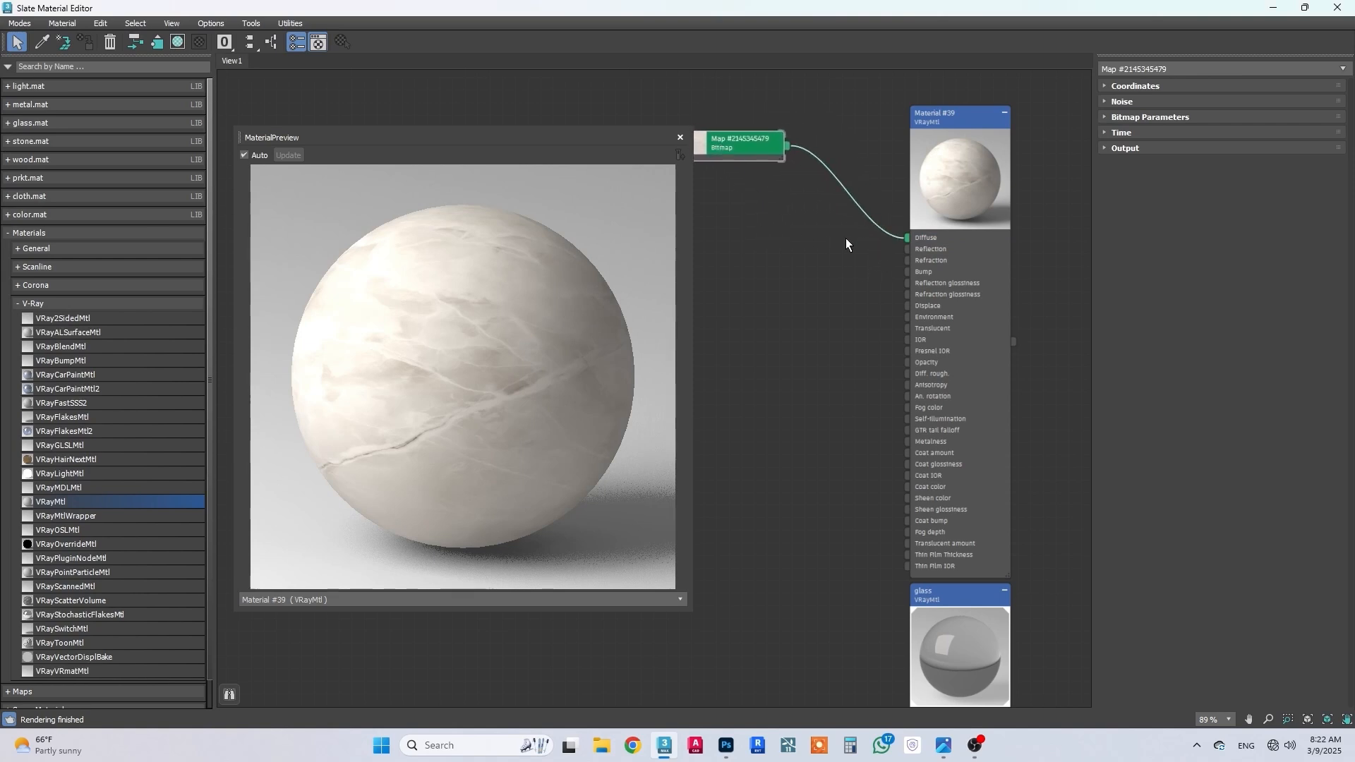
pyautogui.moveTo(845, 238); pyautogui.dragTo(888, 253, button='middle')
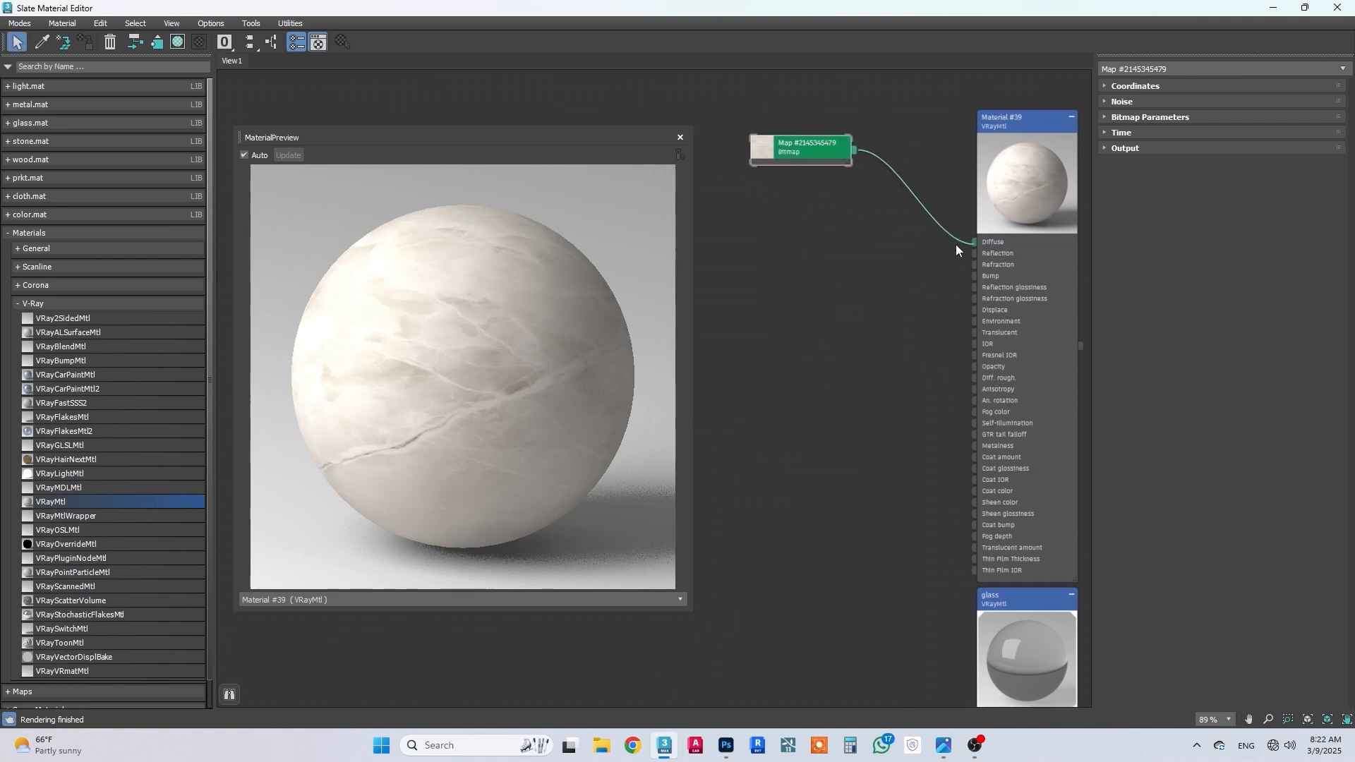
# Step: Insert a Color Correction map between the marble bitmap and the new material's Diffuse slot
pyautogui.click(975, 243)
pyautogui.doubleClick(974, 243)
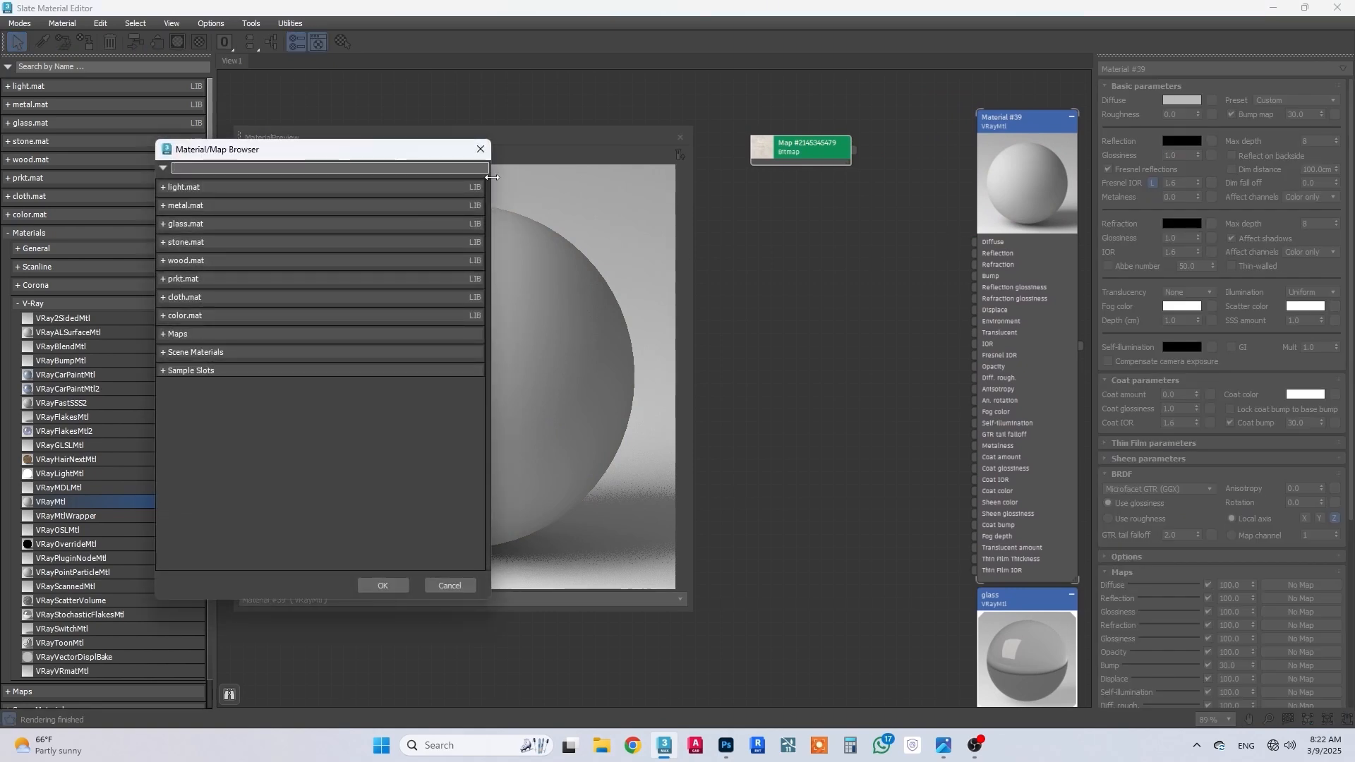
pyautogui.press('Escape')
pyautogui.moveTo(974, 242); pyautogui.dragTo(924, 203)
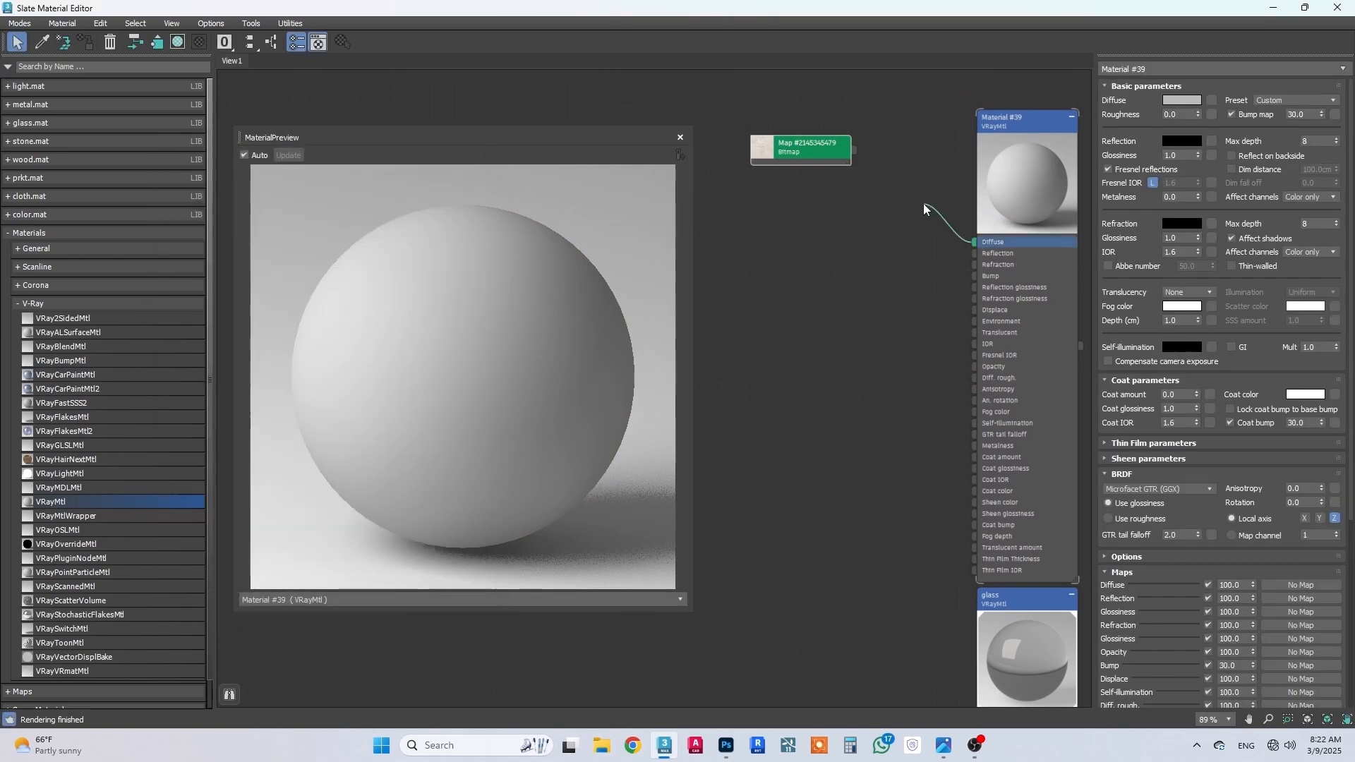
pyautogui.moveTo(955, 228)
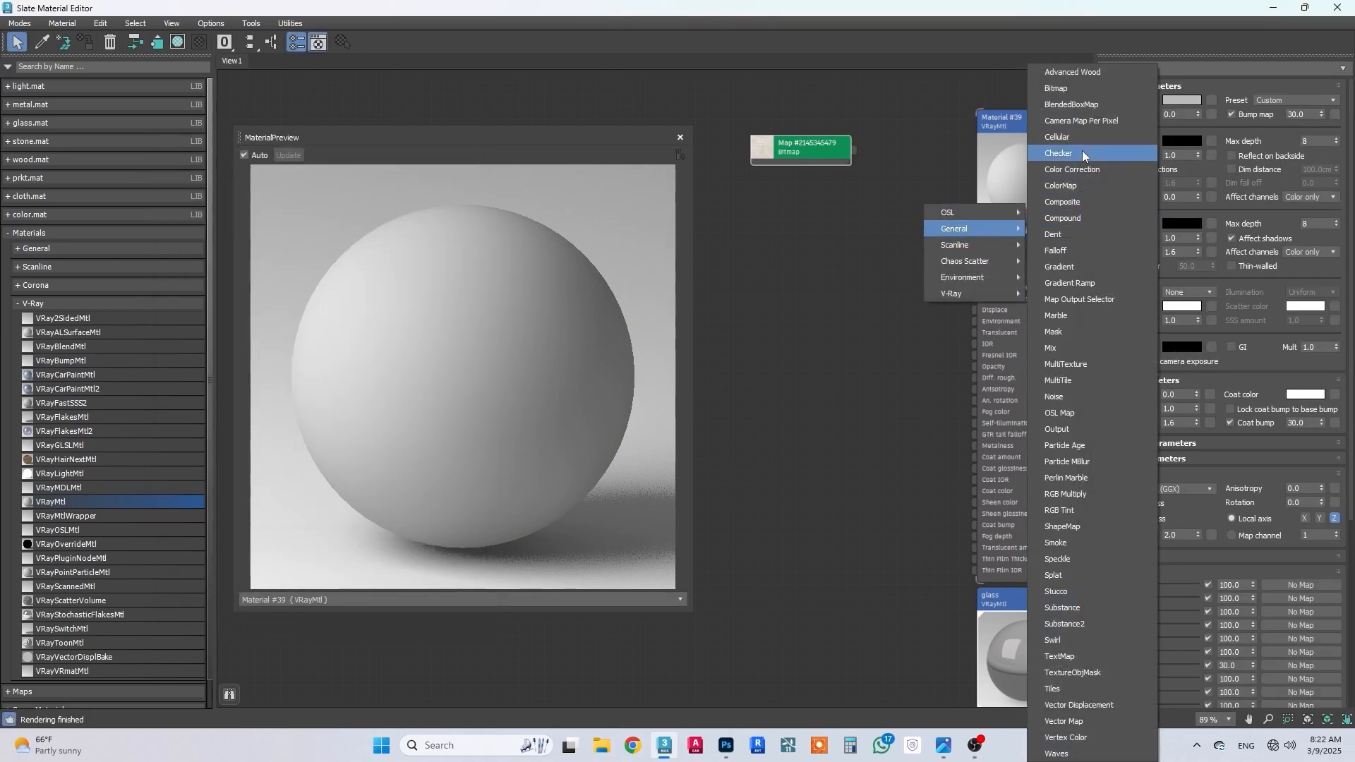
pyautogui.click(1077, 172)
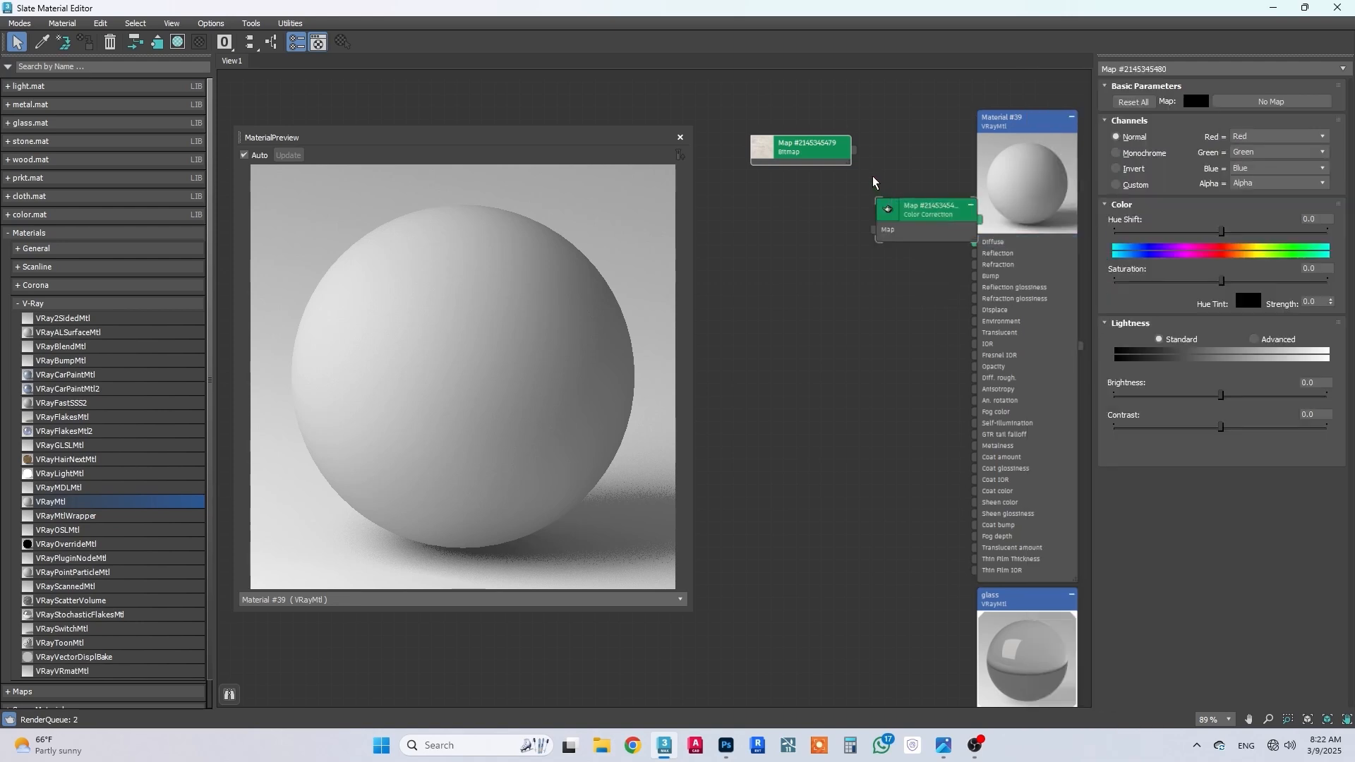
pyautogui.moveTo(909, 225); pyautogui.dragTo(844, 222)
pyautogui.moveTo(818, 160); pyautogui.dragTo(818, 229)
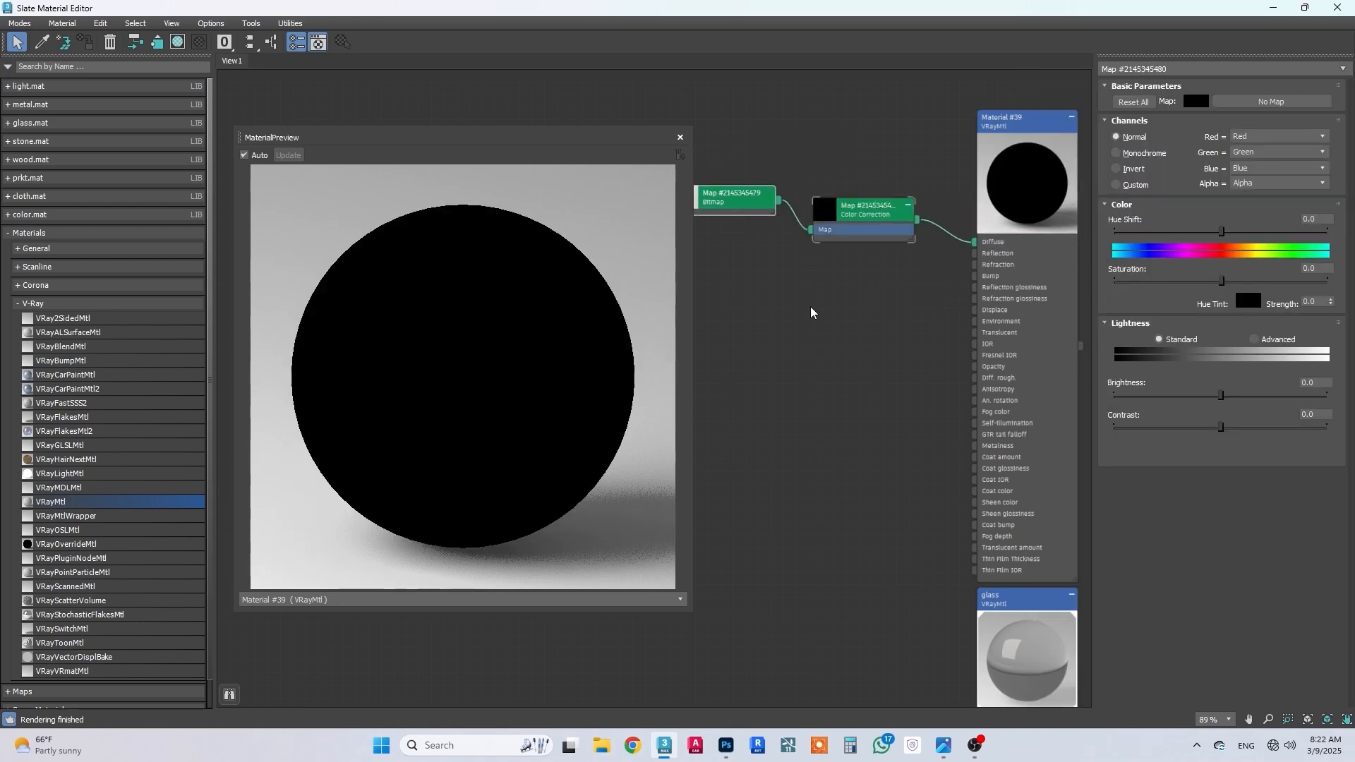
pyautogui.moveTo(801, 302); pyautogui.dragTo(822, 319, button='middle')
# Step: Set the marble material's reflection color to a medium grey
pyautogui.click(895, 227)
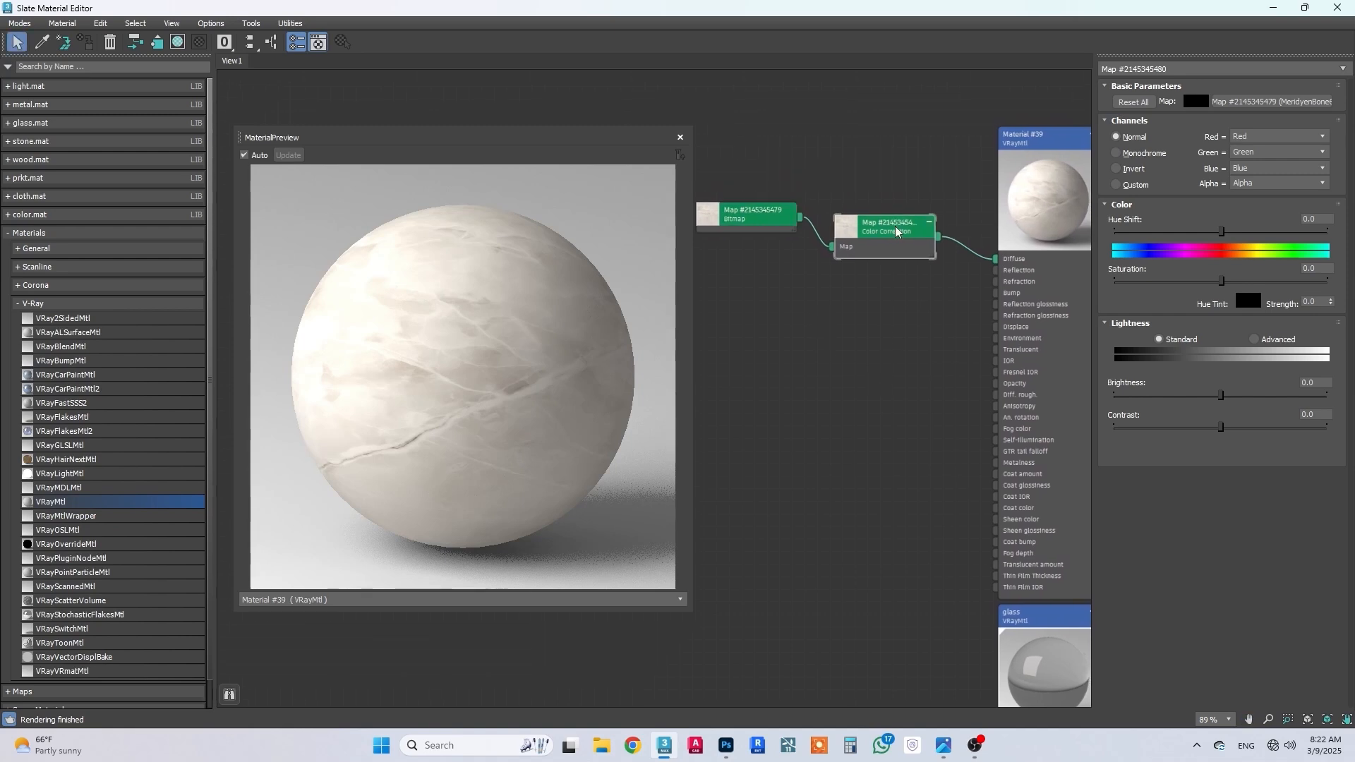
pyautogui.click(1015, 140)
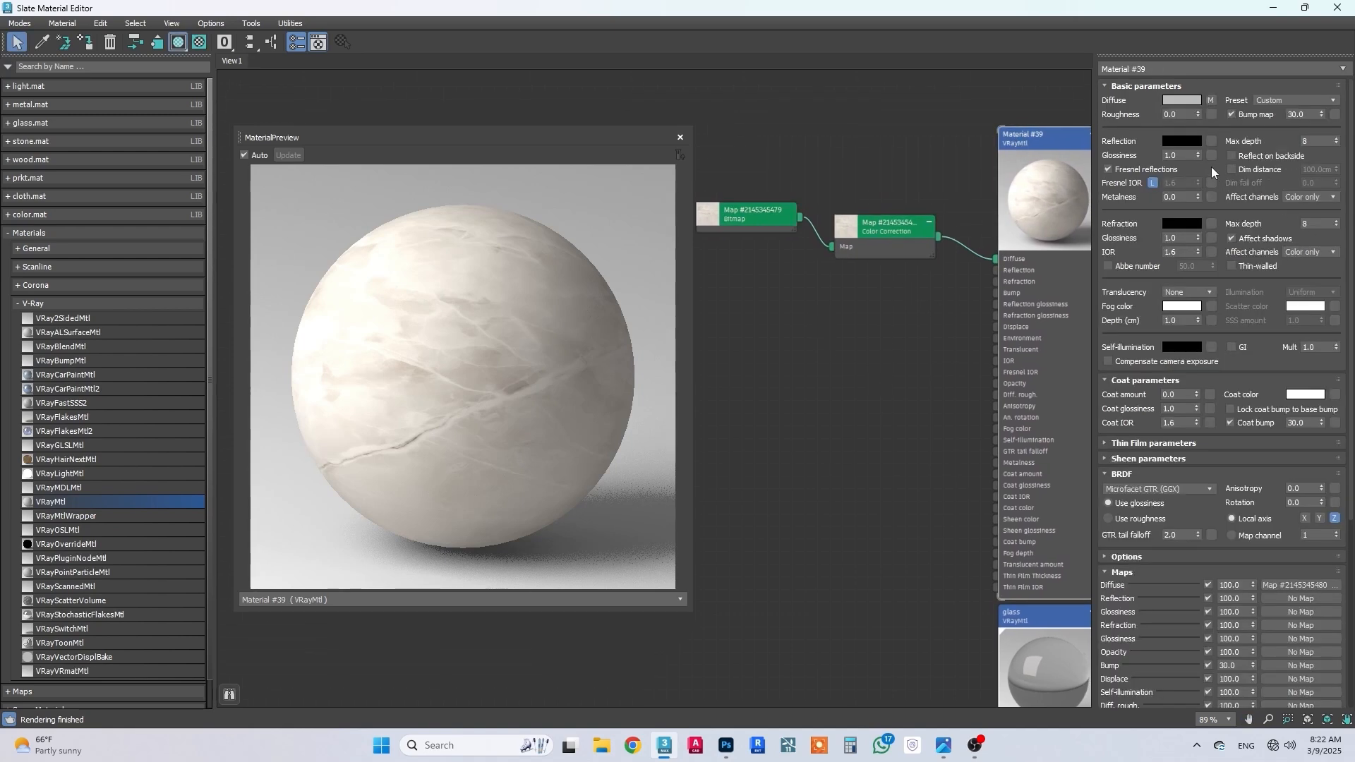
pyautogui.click(1184, 143)
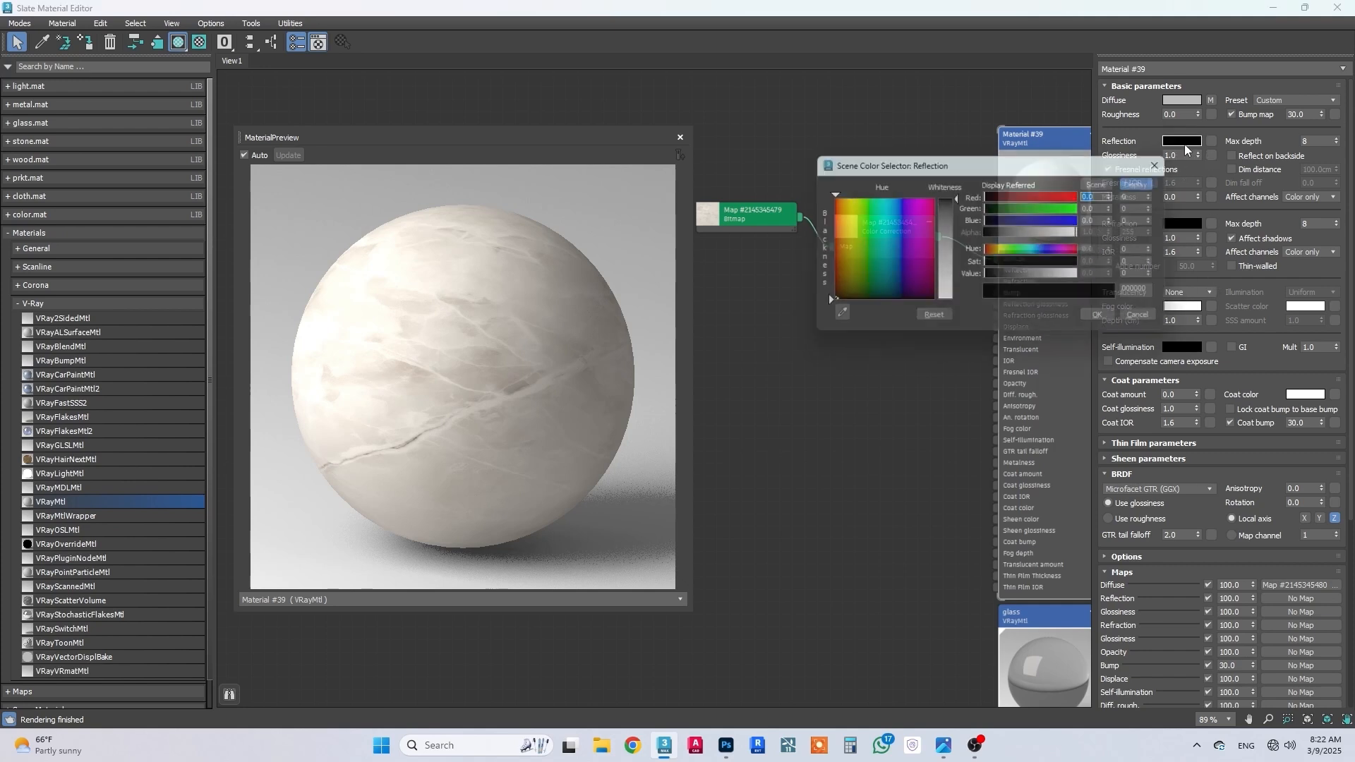
pyautogui.moveTo(947, 244)
pyautogui.mouseDown()
pyautogui.moveTo(947, 219)
pyautogui.moveTo(957, 249)
pyautogui.moveTo(946, 227)
pyautogui.mouseUp()
pyautogui.click(1096, 316)
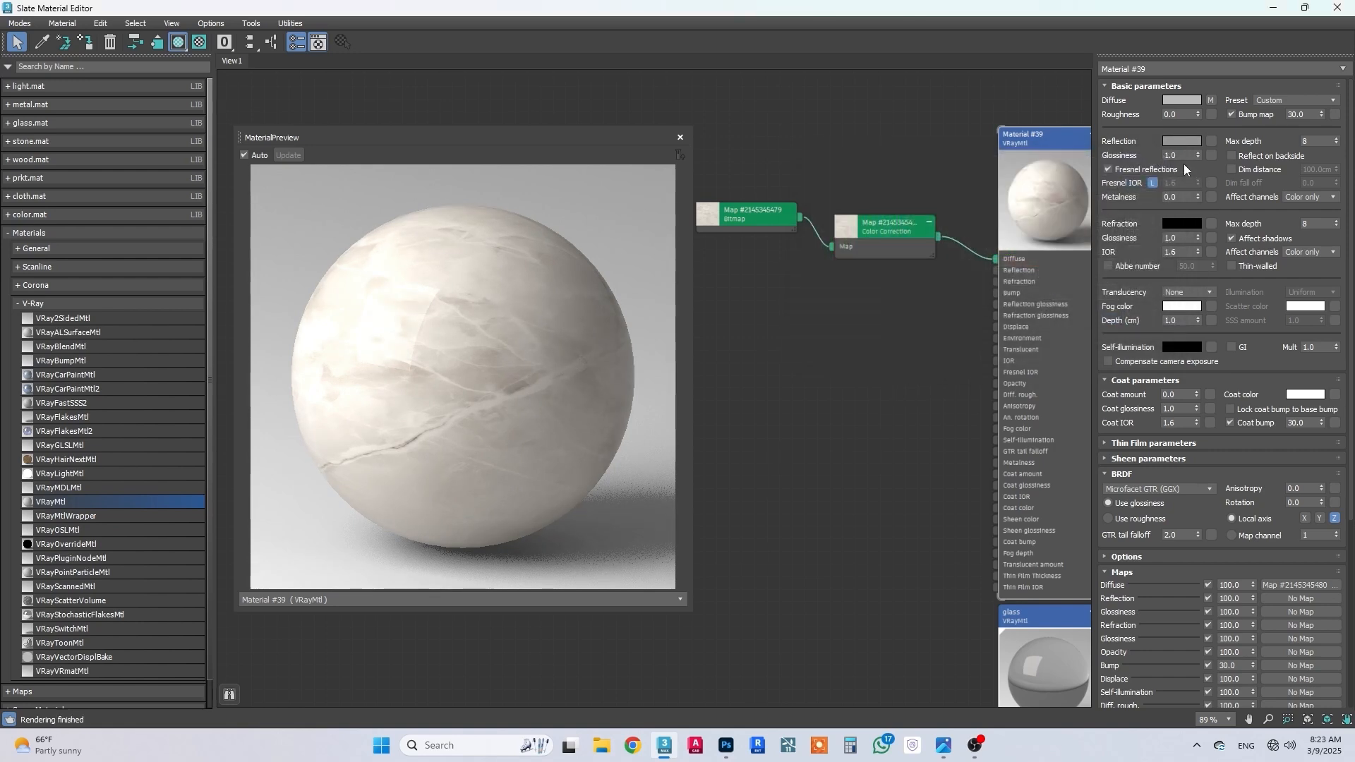
# Step: Set the marble material's reflection glossiness to 0.8
pyautogui.moveTo(1186, 156); pyautogui.dragTo(1070, 157)
pyautogui.write('.9')
pyautogui.press('Return')
pyautogui.write('.8')
pyautogui.press('Return')
pyautogui.click(1264, 364)
# Step: In the Color Correction map, use advanced lightness with an RGB gamma/contrast of 0.8 and set saturation to -8.97
pyautogui.doubleClick(875, 243)
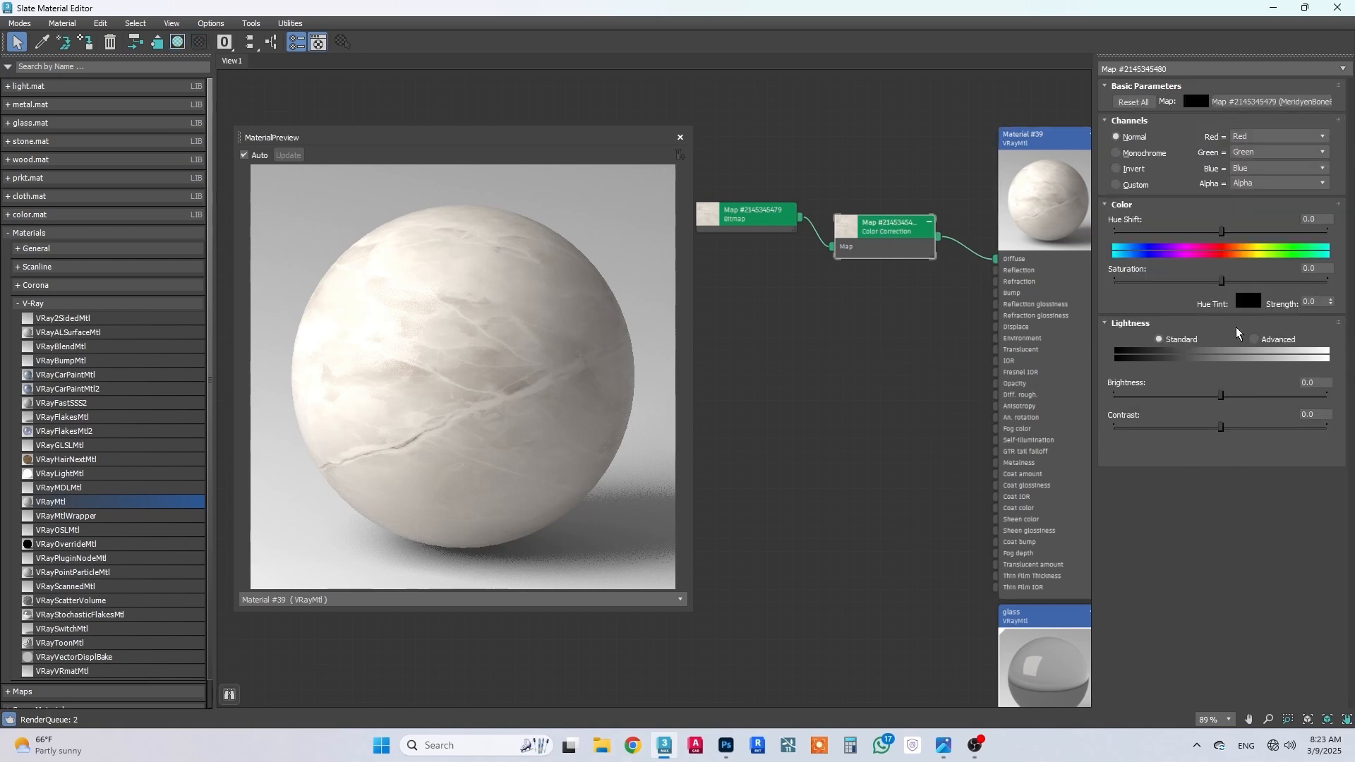
pyautogui.click(1254, 339)
pyautogui.doubleClick(1224, 394)
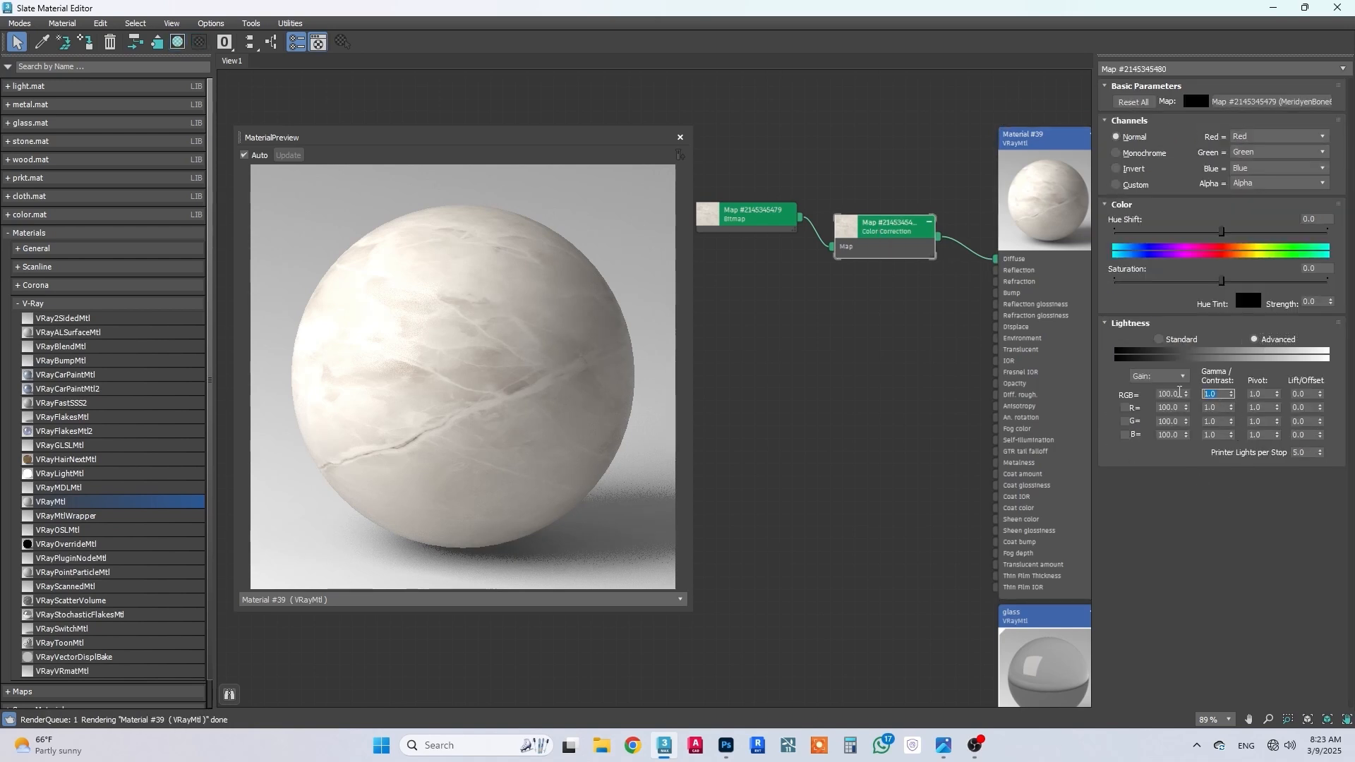
pyautogui.write('0.8')
pyautogui.press('Return')
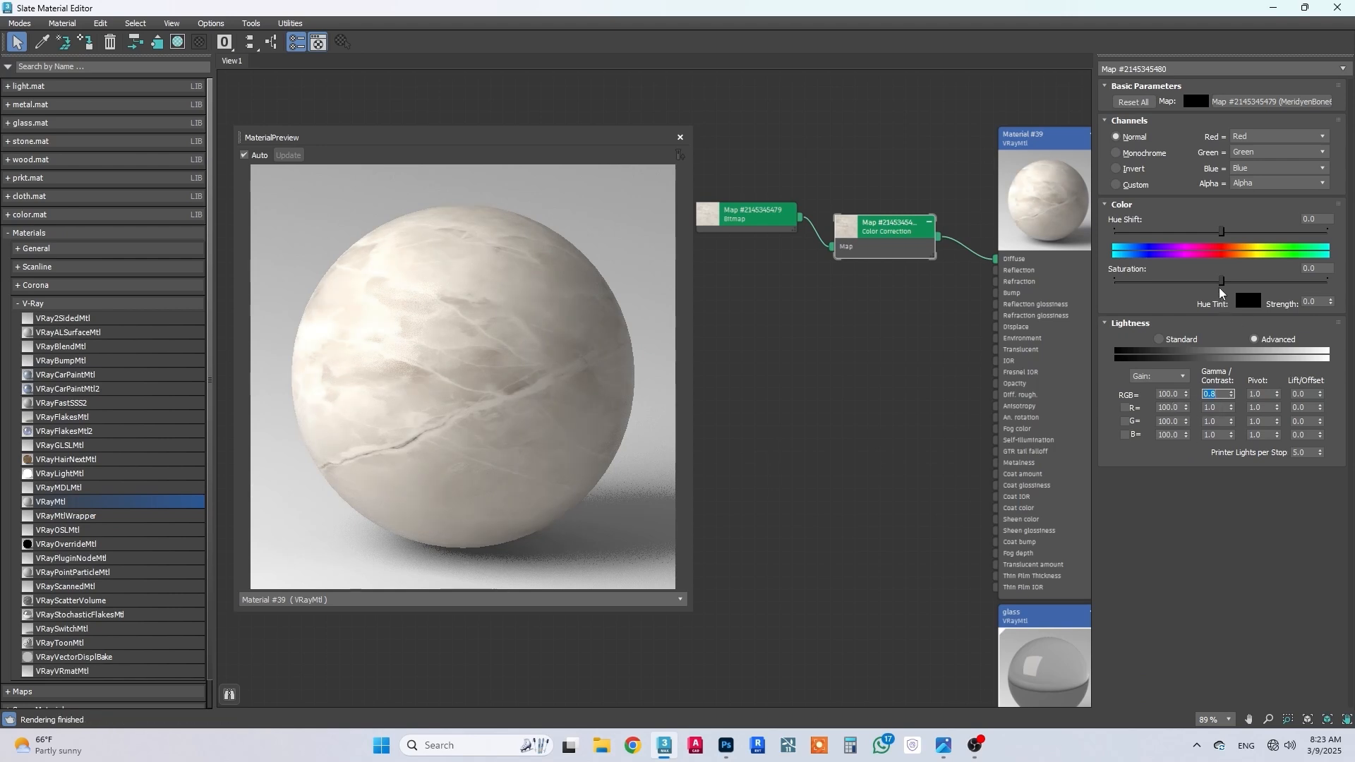
pyautogui.moveTo(1221, 280); pyautogui.dragTo(1211, 281)
# Step: Connect a second Bitmap map using the MeridyenBone60x120 -1_3D4DL.COM image to the marble material's Bump slot
pyautogui.moveTo(995, 293); pyautogui.dragTo(895, 316)
pyautogui.moveTo(913, 344)
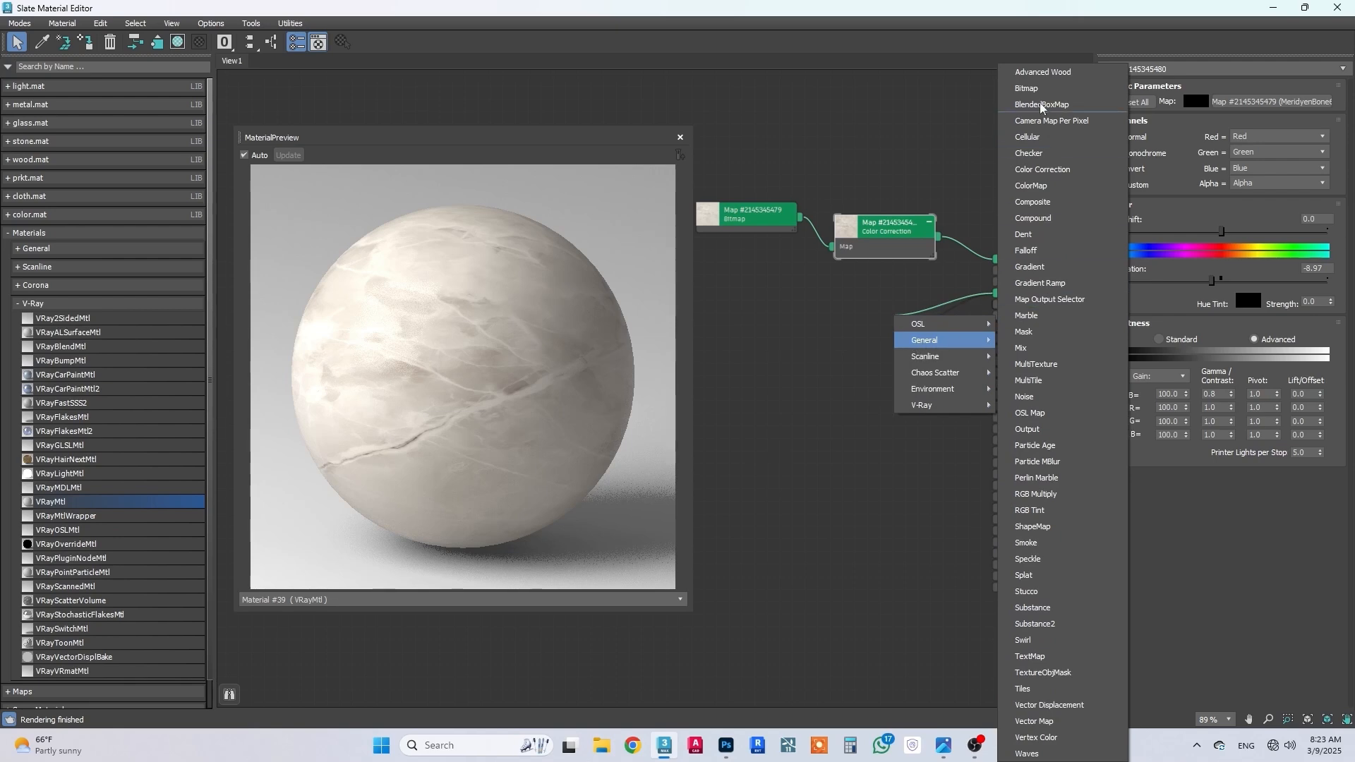
pyautogui.click(1027, 88)
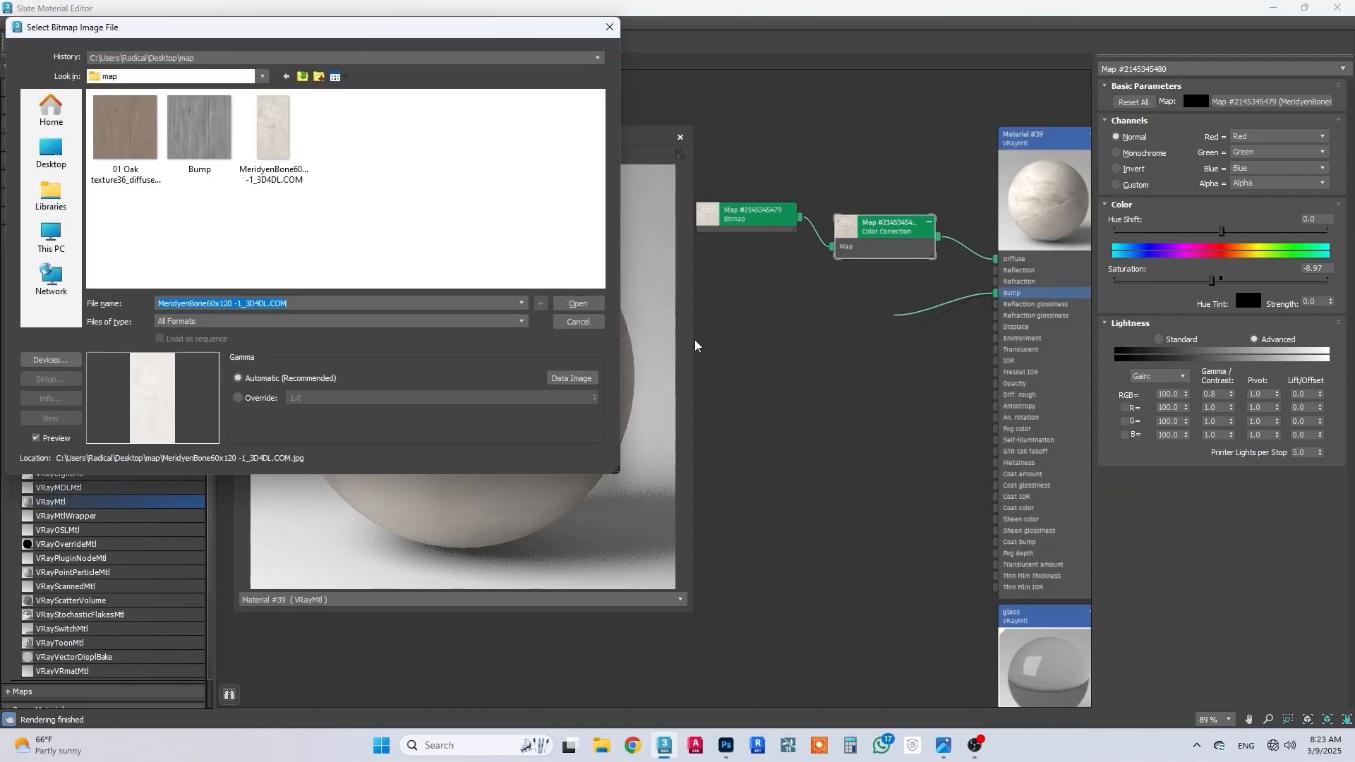
pyautogui.click(578, 304)
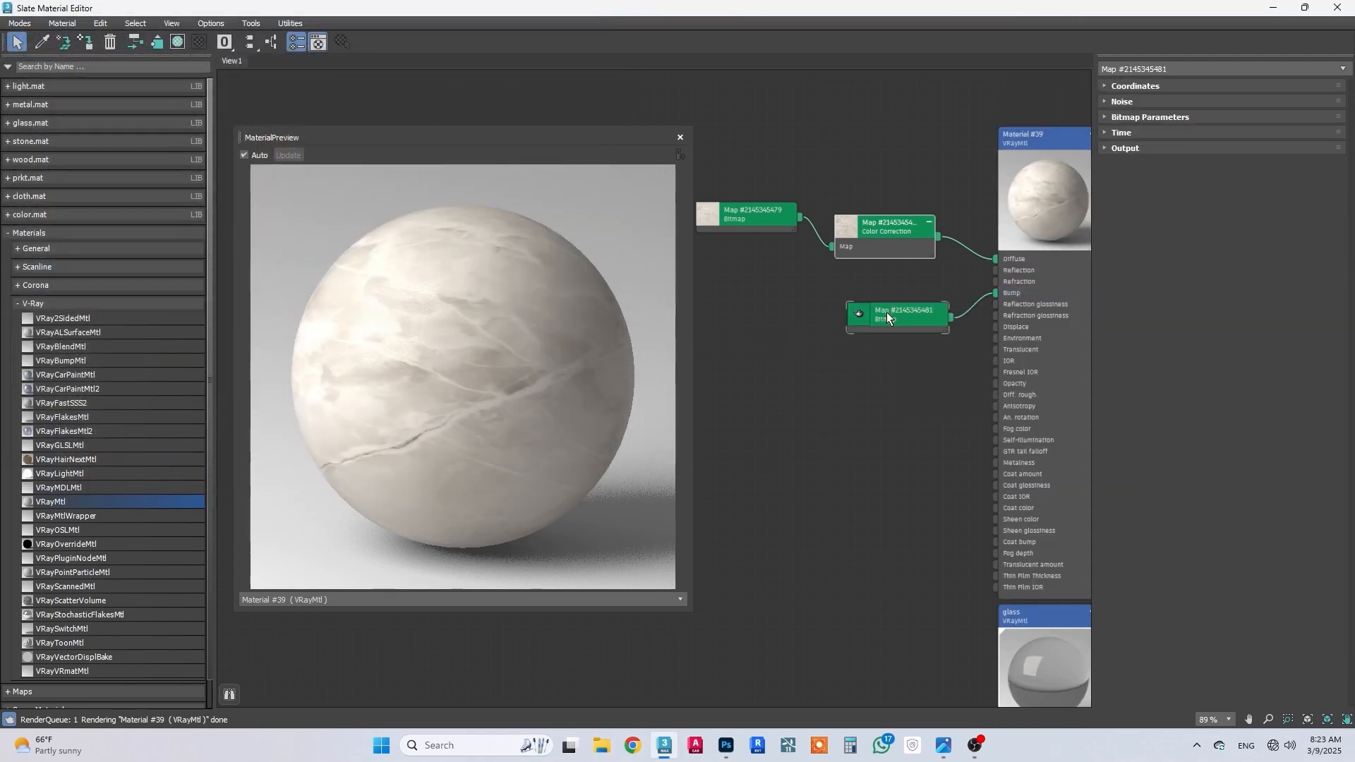
# Step: Replace the Bitmap on the marble material's Bump slot with a Color Correction map
pyautogui.moveTo(886, 312); pyautogui.dragTo(802, 315)
pyautogui.press('Delete')
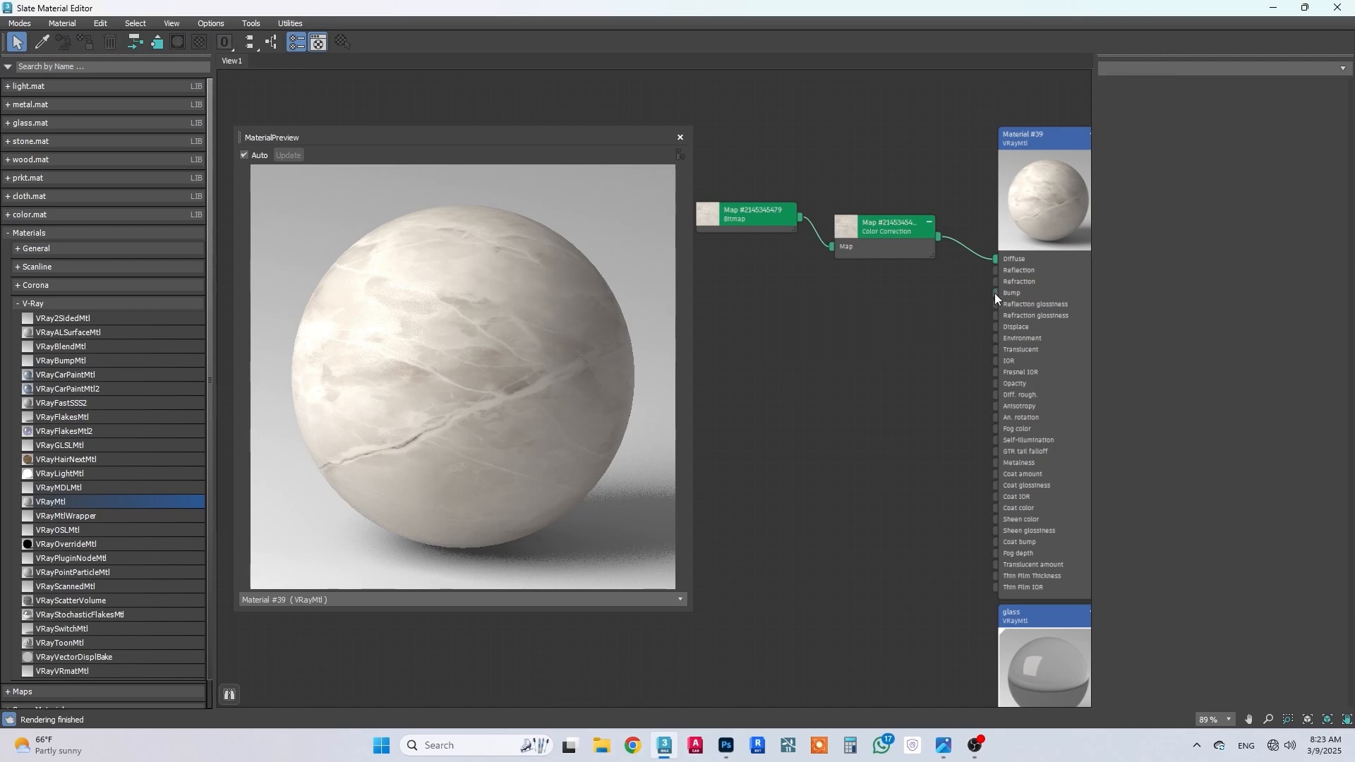
pyautogui.moveTo(995, 295); pyautogui.dragTo(910, 317)
pyautogui.moveTo(925, 341)
pyautogui.click(1056, 174)
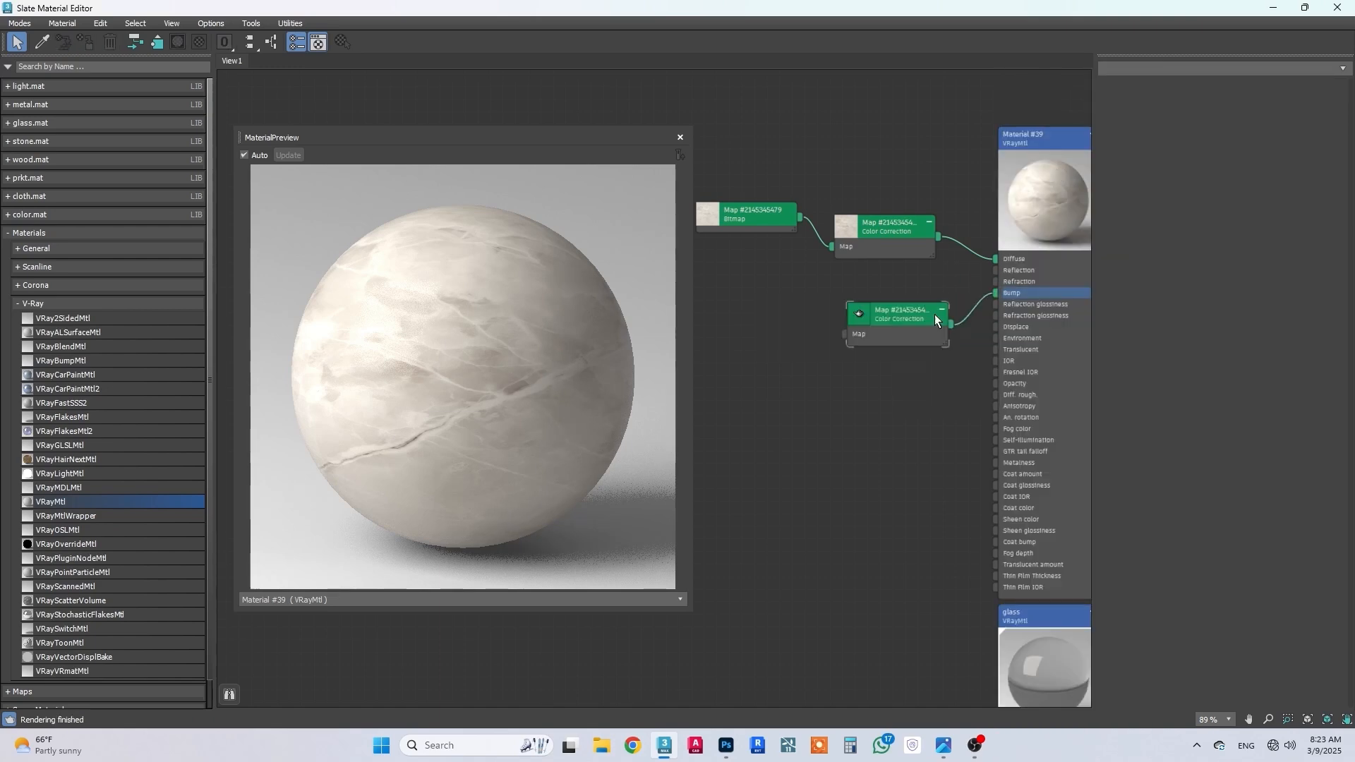
# Step: Feed the bump Color Correction map with a Bitmap using the MeridyenBone60x120 -1_3D4DL.COM image and place its node beneath the diffuse Bitmap
pyautogui.doubleClick(932, 322)
pyautogui.moveTo(844, 334); pyautogui.dragTo(797, 338)
pyautogui.click(828, 343)
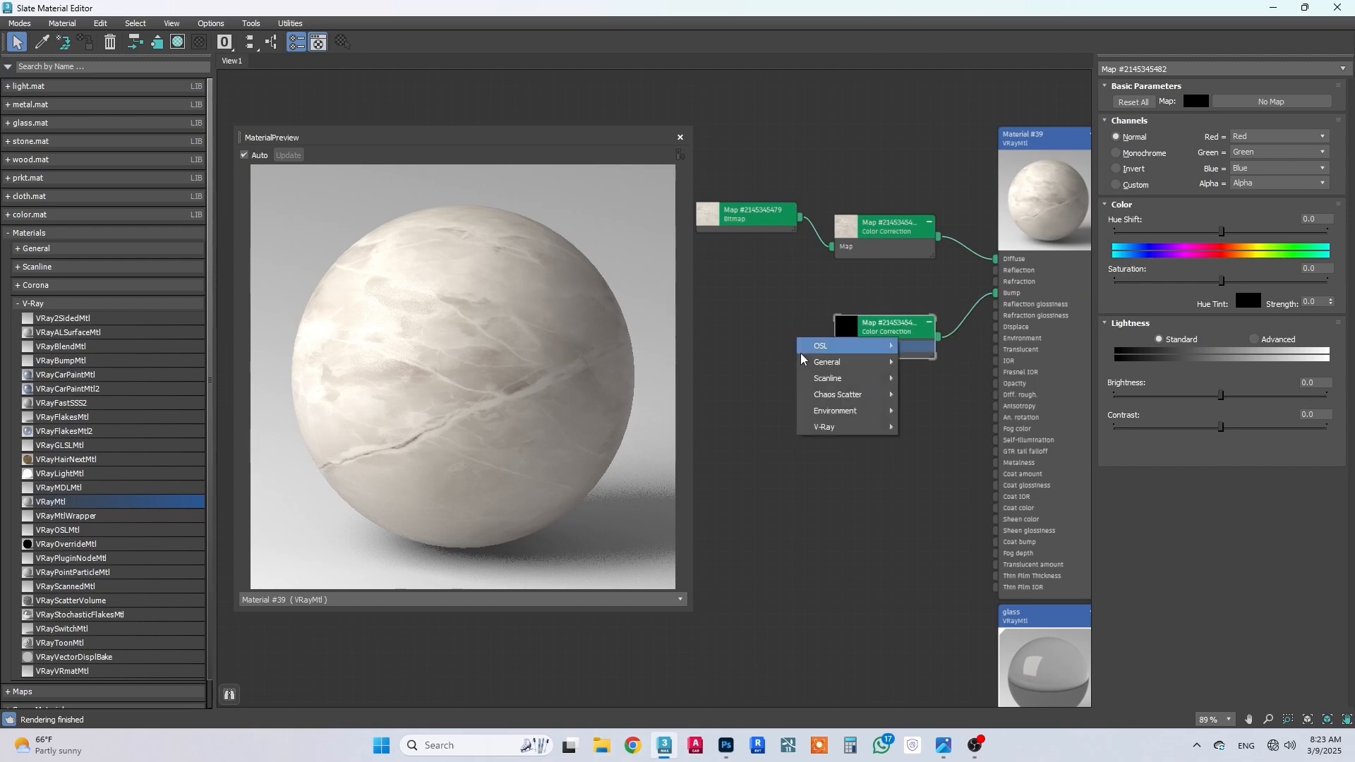
pyautogui.moveTo(840, 362)
pyautogui.click(917, 92)
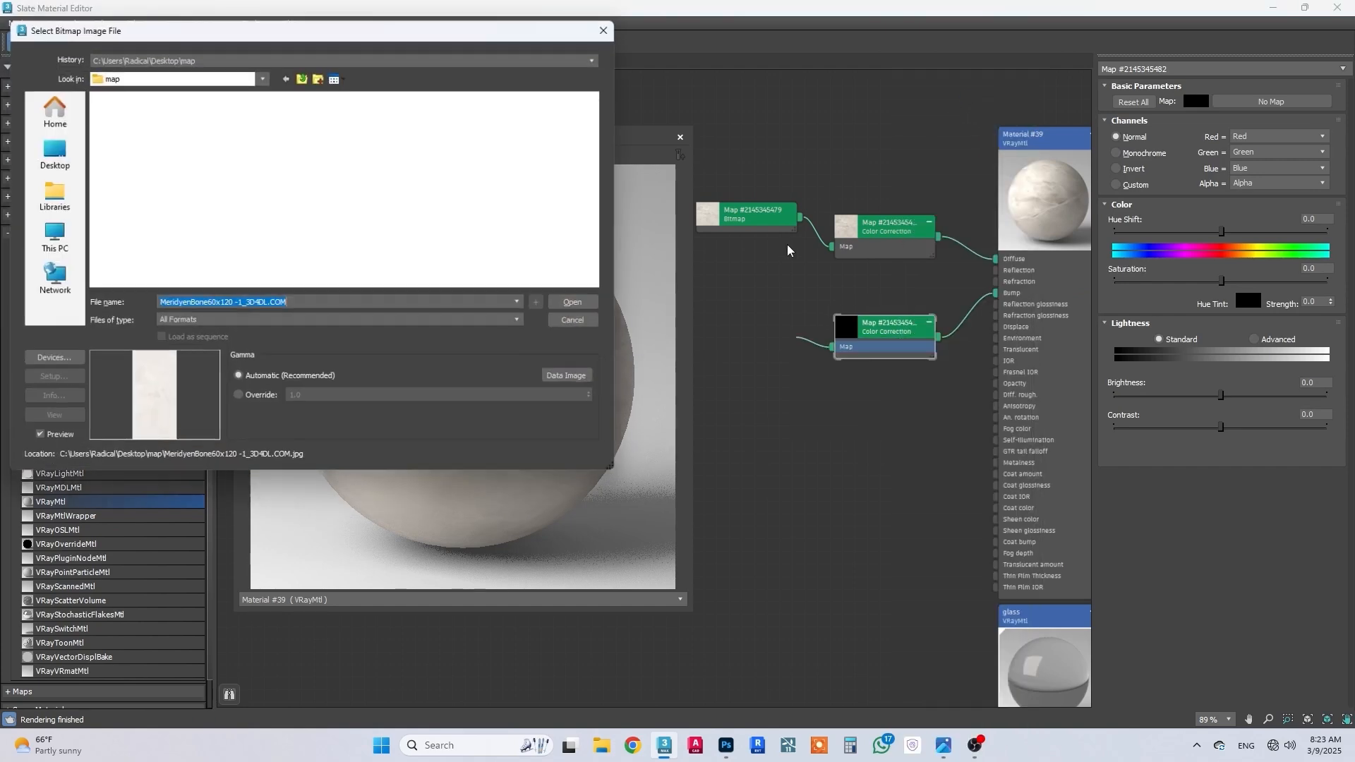
pyautogui.click(570, 302)
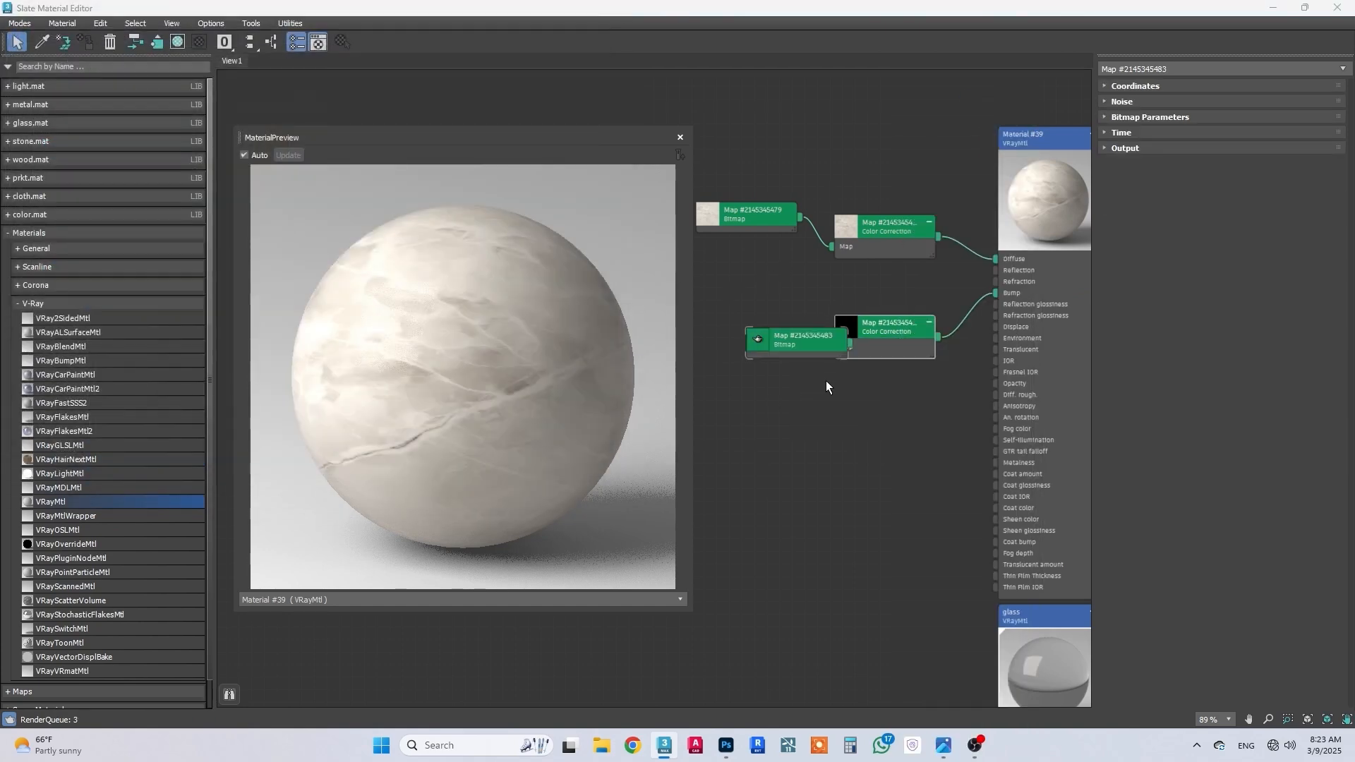
pyautogui.moveTo(809, 339); pyautogui.dragTo(760, 313)
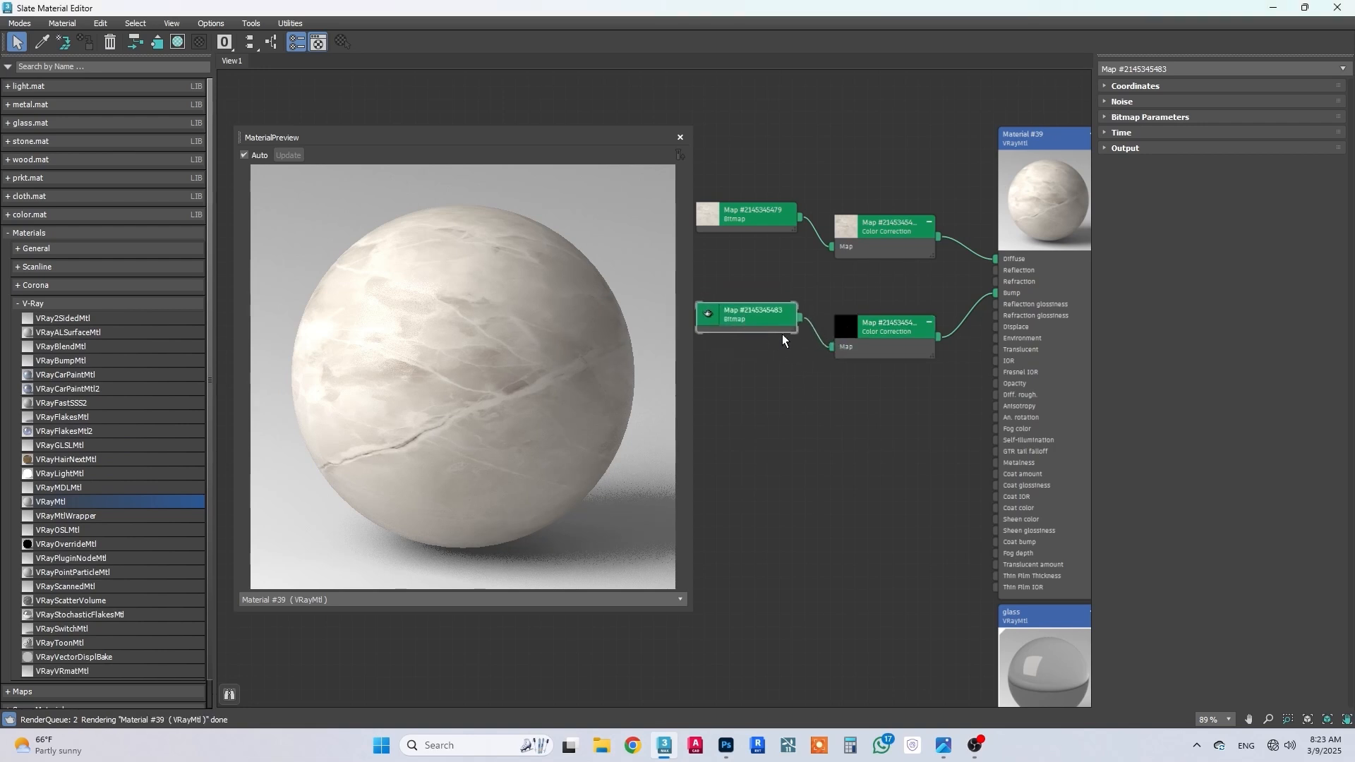
# Step: Set the bump Color Correction map to monochrome channels with advanced lightness and an RGB gamma/contrast of 0.5
pyautogui.doubleClick(854, 325)
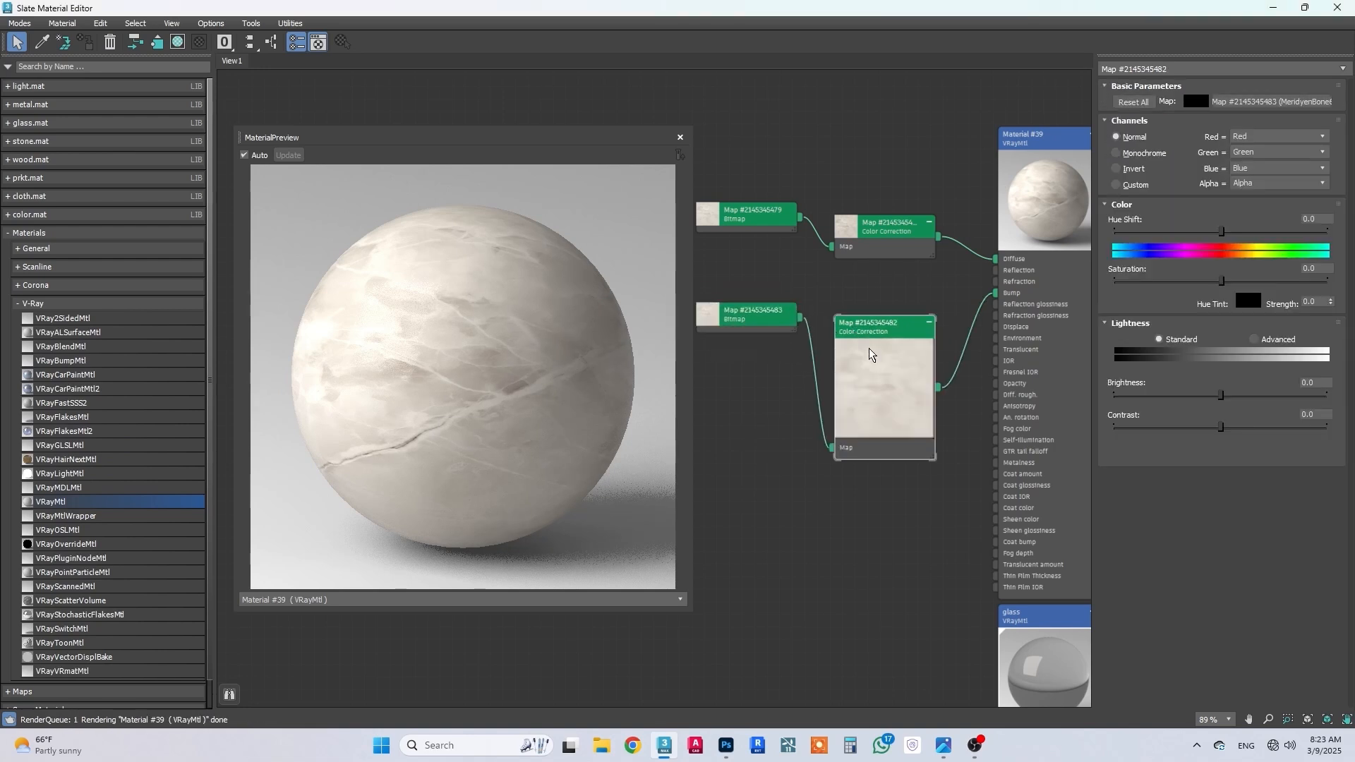
pyautogui.moveTo(883, 308); pyautogui.dragTo(881, 296)
pyautogui.click(1146, 154)
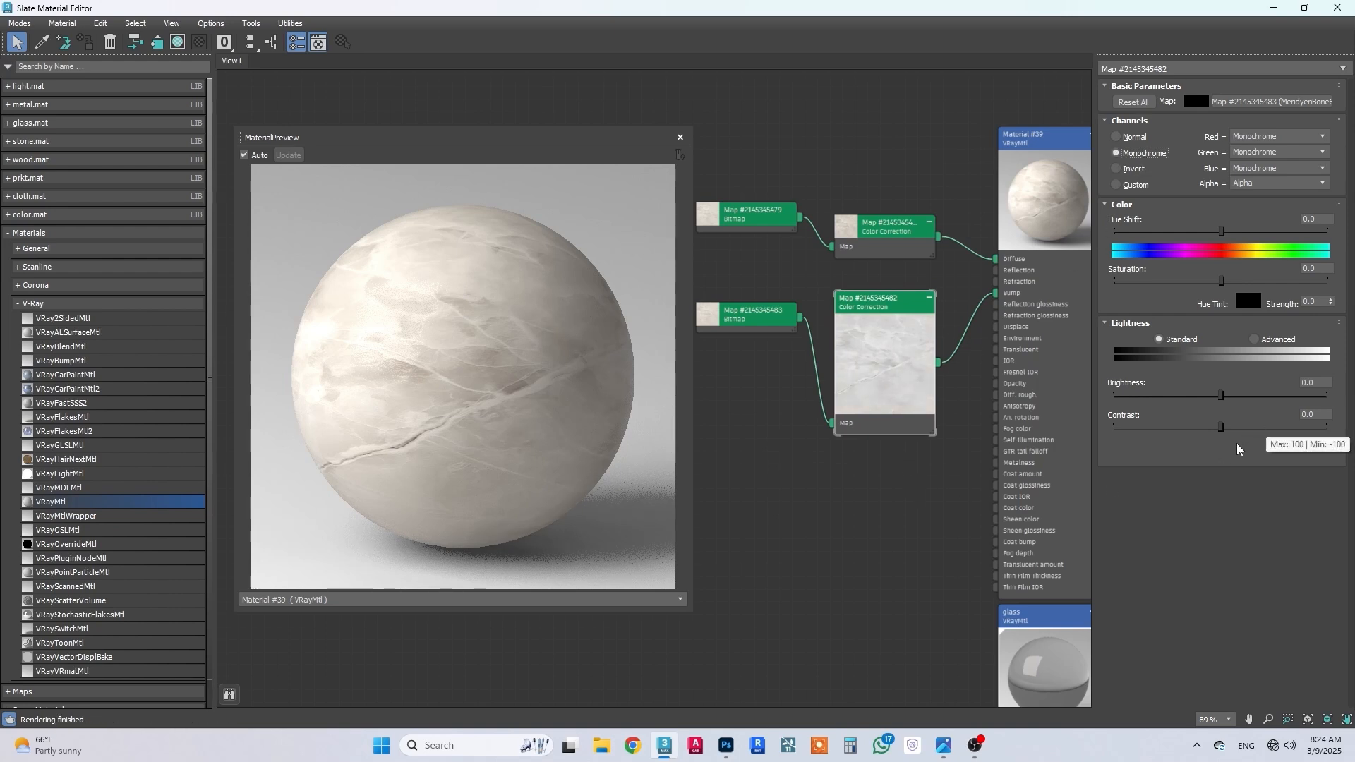
pyautogui.click(1260, 339)
pyautogui.doubleClick(1214, 394)
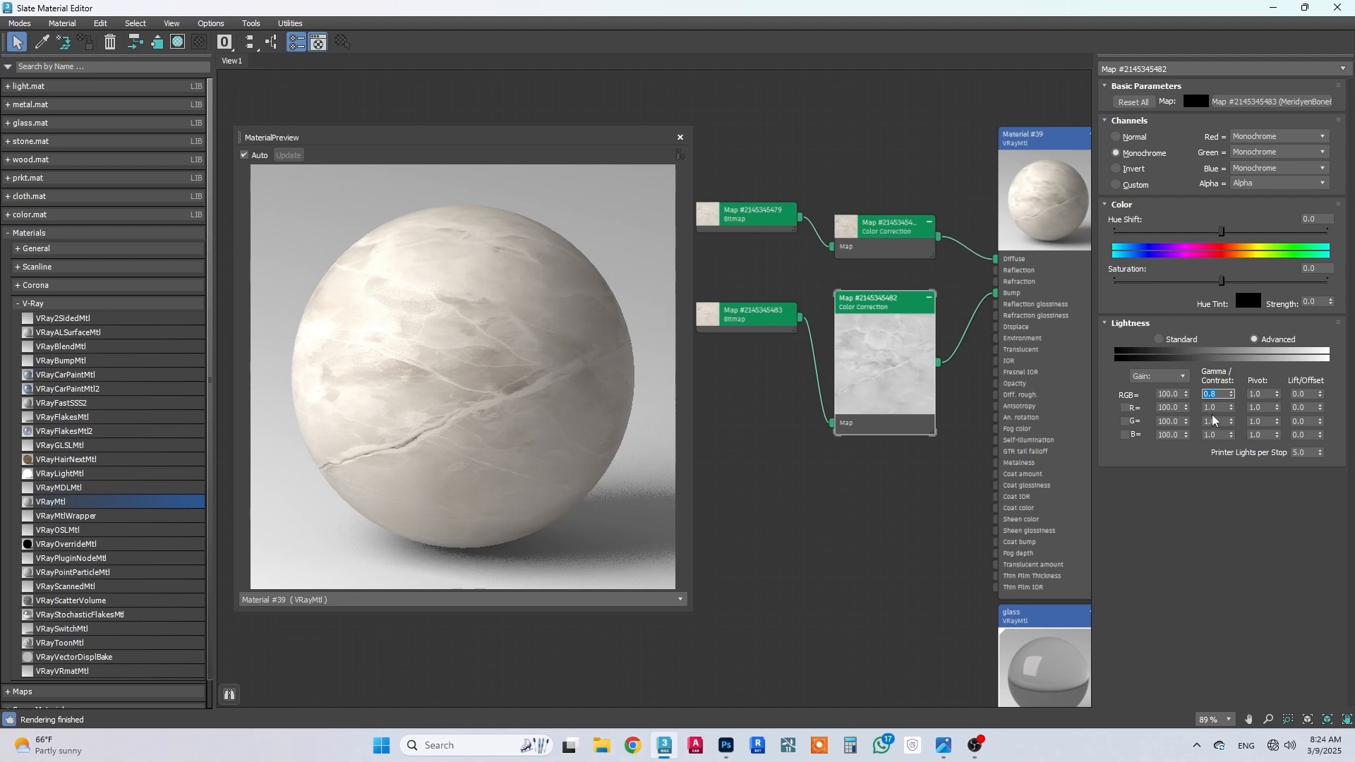
pyautogui.write('.5')
pyautogui.press('Return')
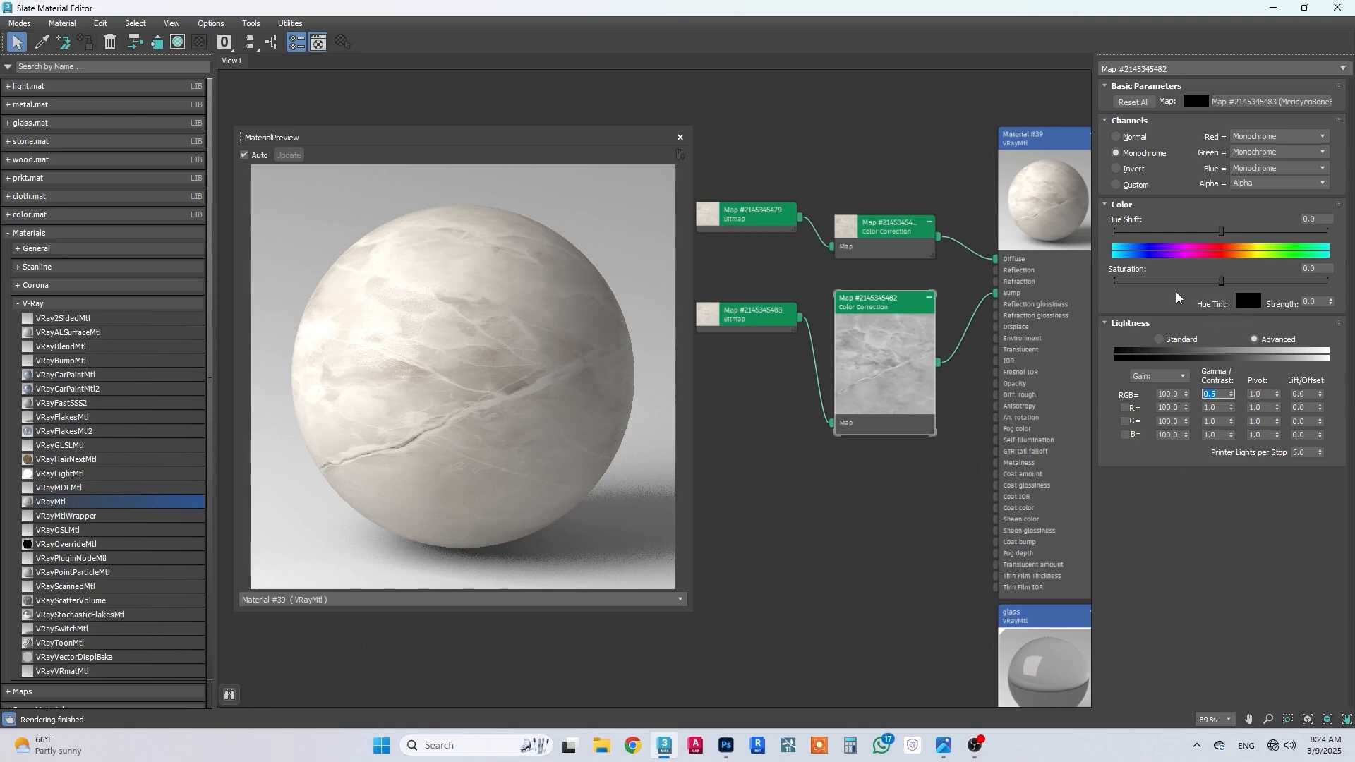
# Step: Set the marble material's Bump map amount to 5
pyautogui.click(1029, 145)
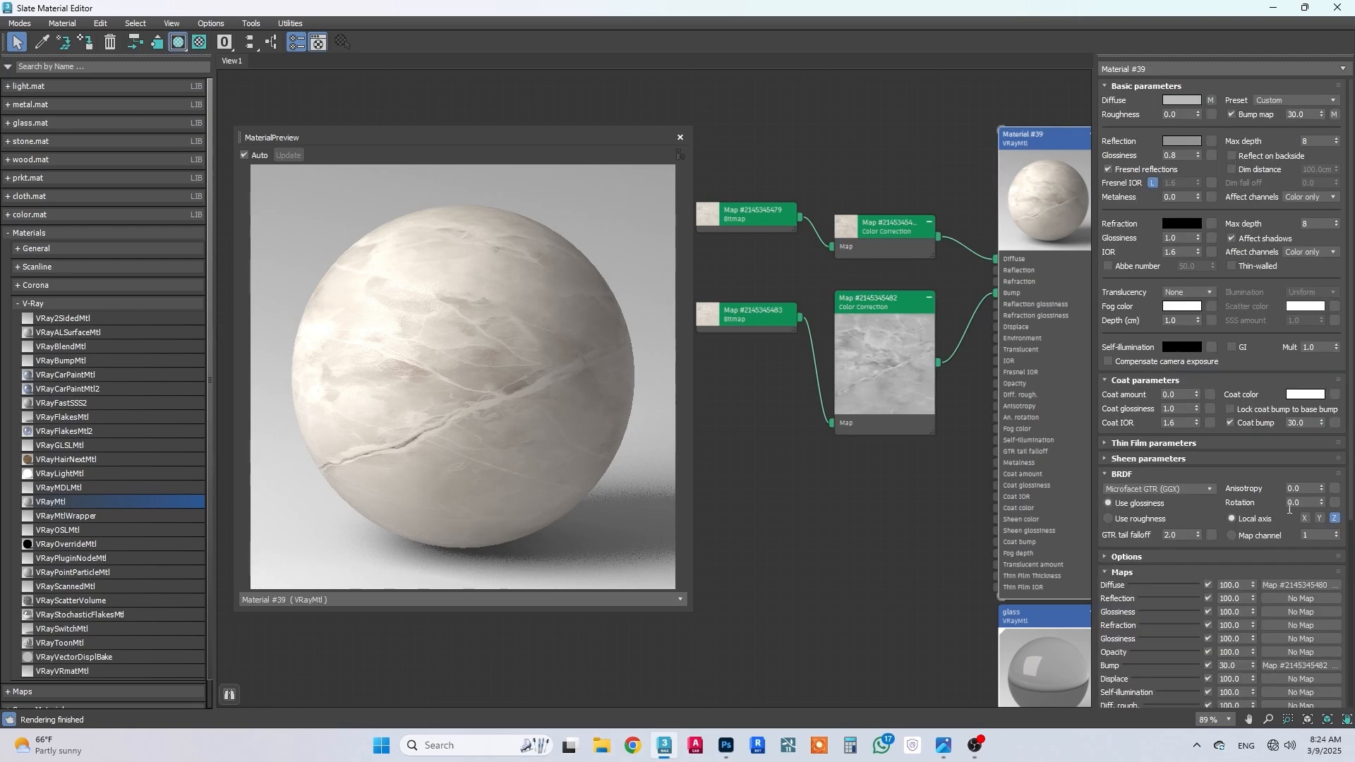
pyautogui.scroll(-5, 1256, 476)
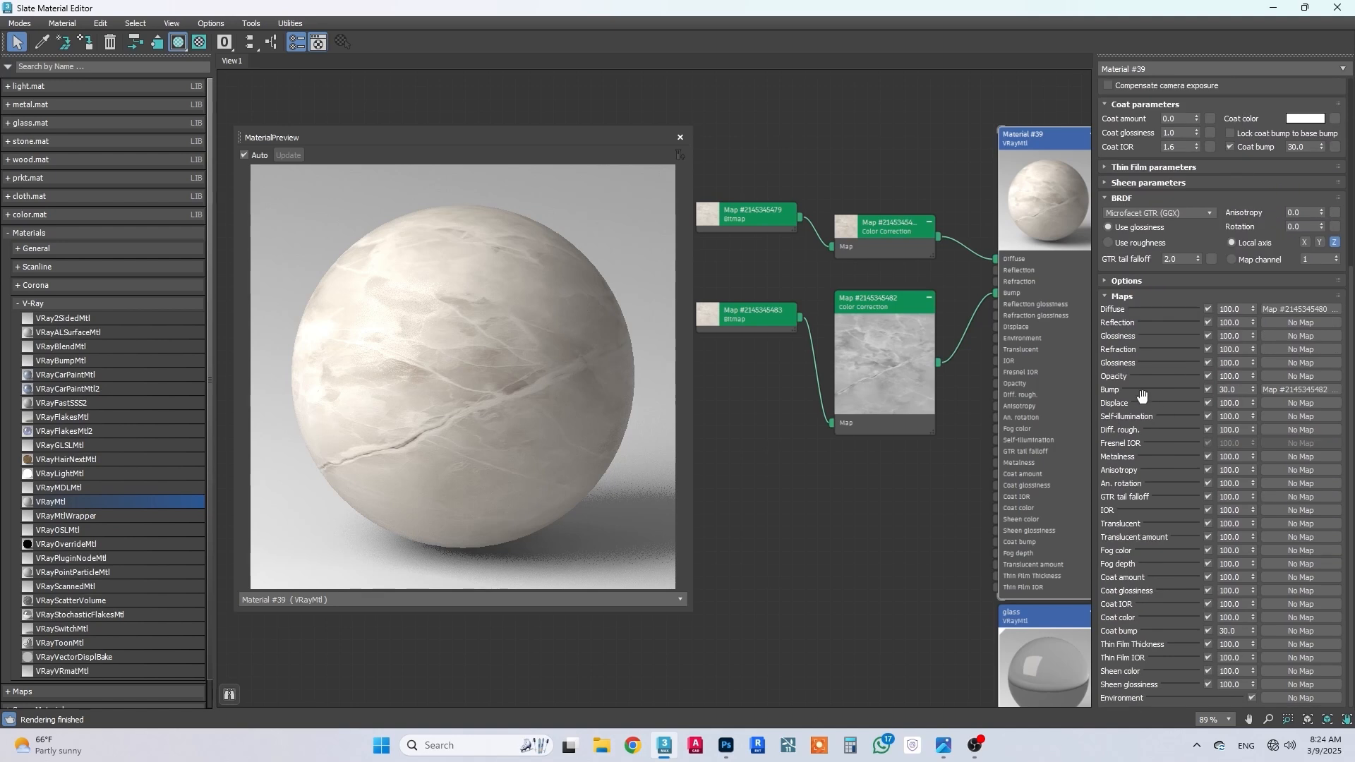
pyautogui.doubleClick(1228, 390)
pyautogui.write('10')
pyautogui.press('Return')
pyautogui.write('5')
pyautogui.press('Return')
# Step: Close the enlarged material preview and assign the marble material to the selected mrbl backsplash panel
pyautogui.click(681, 137)
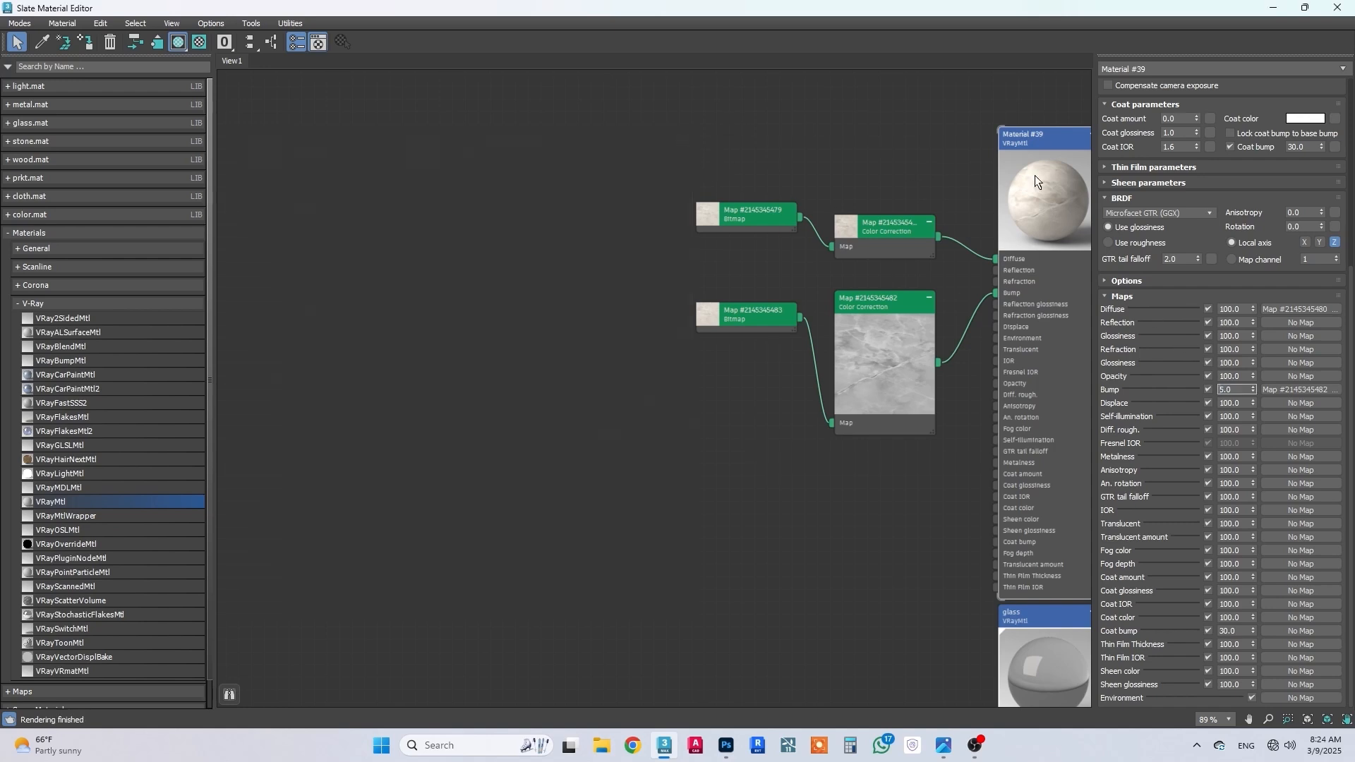
pyautogui.click(1307, 7)
pyautogui.click(692, 241)
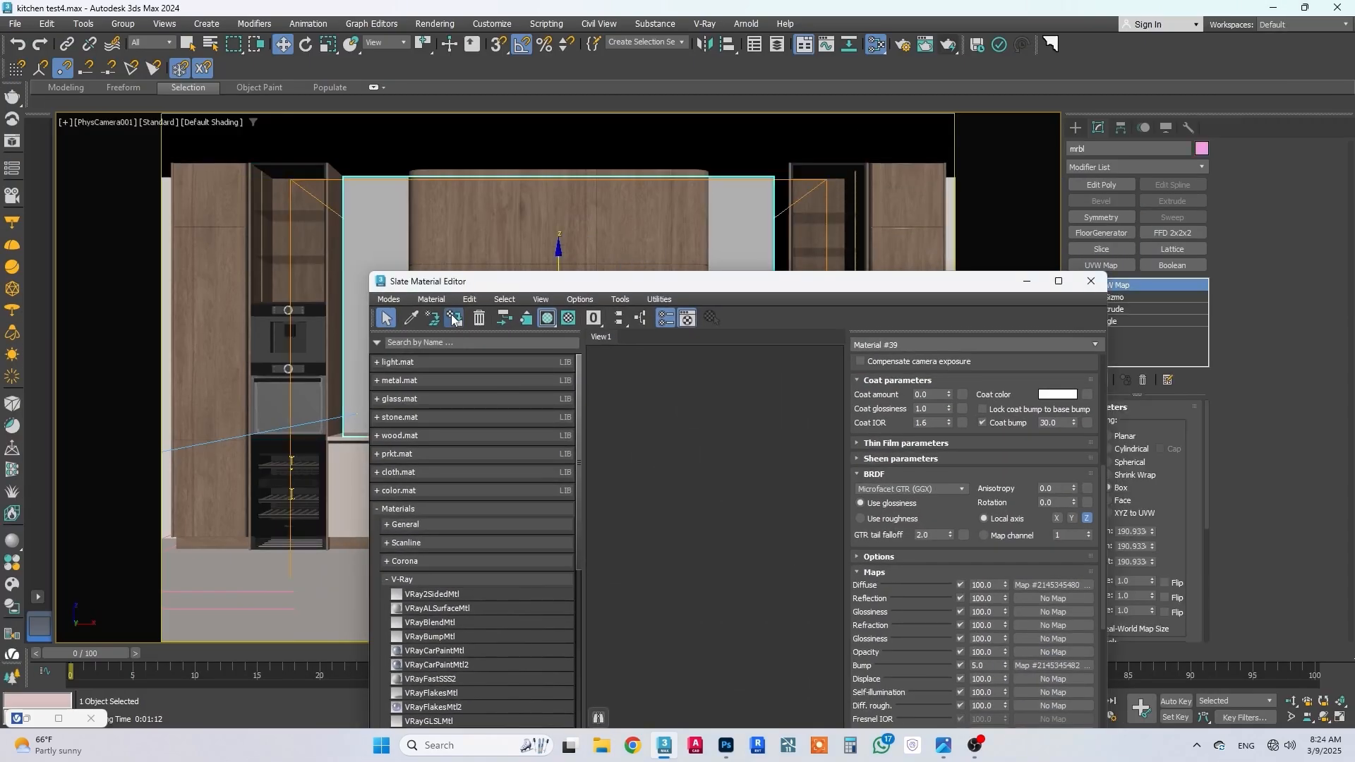
pyautogui.click(1028, 281)
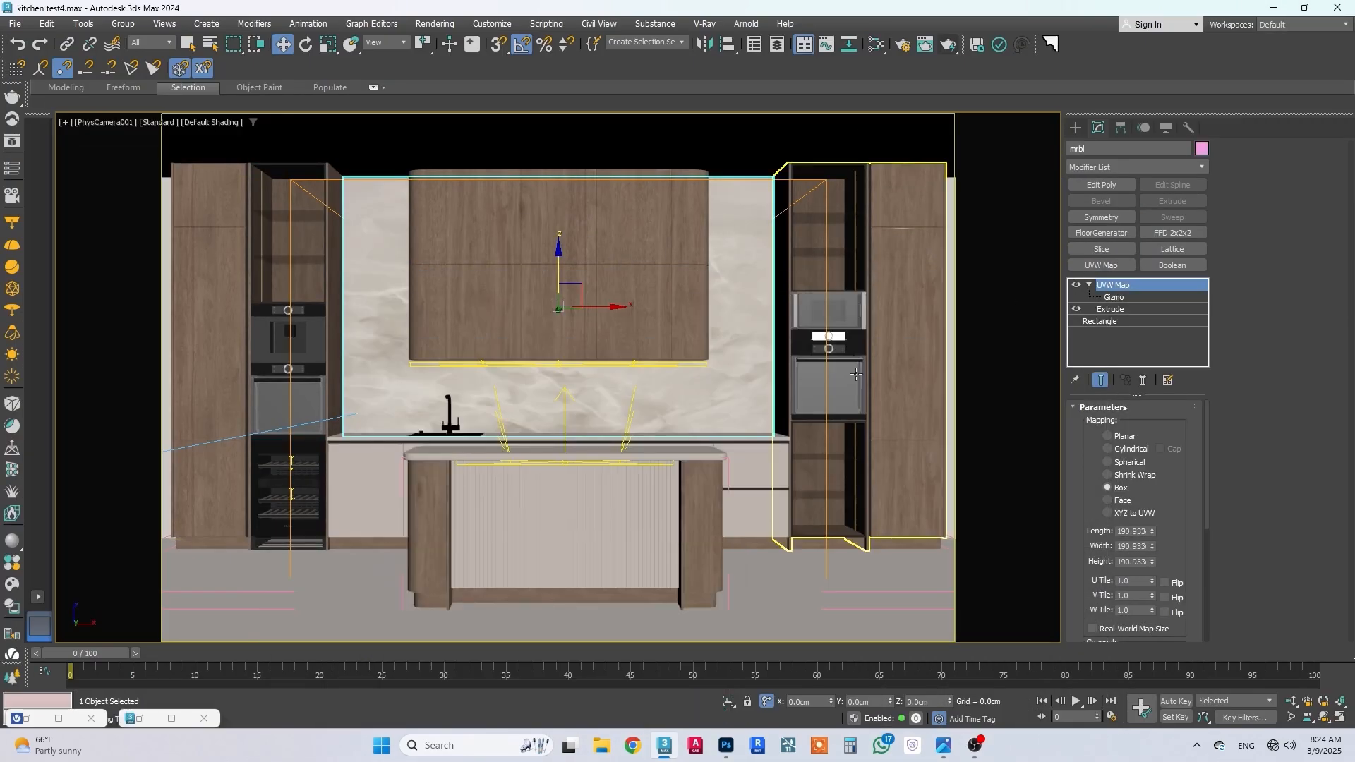
# Step: Fit a V-Ray render region around the backsplash and upper cabinets and render it to check the marble
pyautogui.click(62, 718)
pyautogui.click(1014, 46)
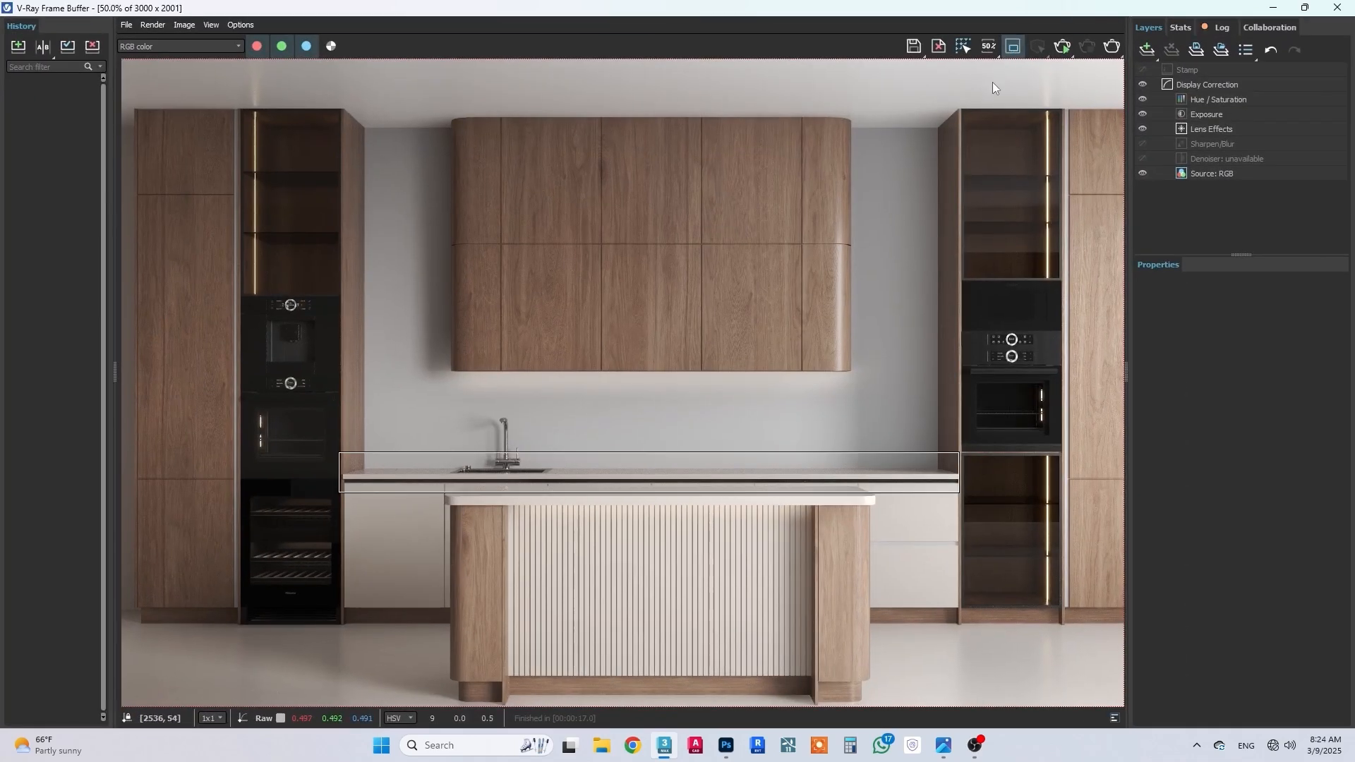
pyautogui.moveTo(910, 157); pyautogui.dragTo(358, 477)
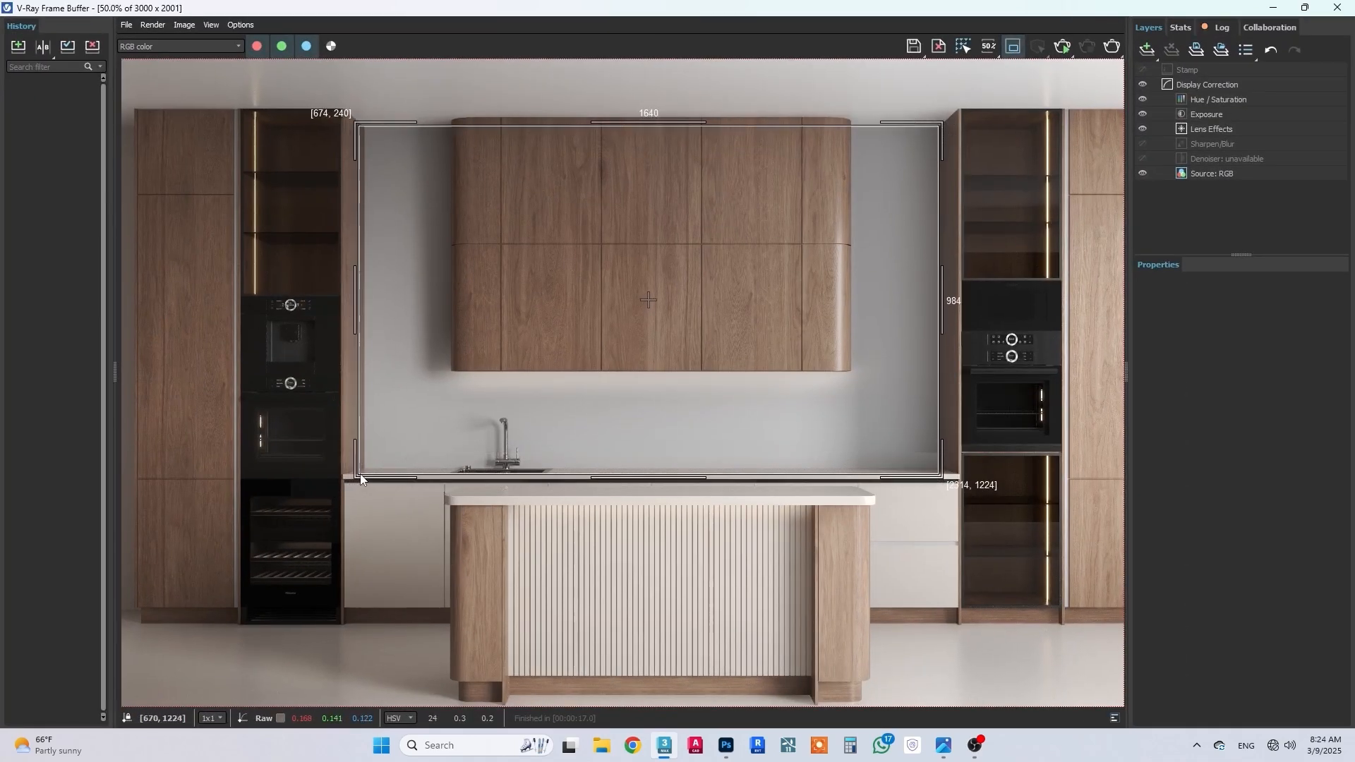
pyautogui.moveTo(692, 117); pyautogui.dragTo(690, 113)
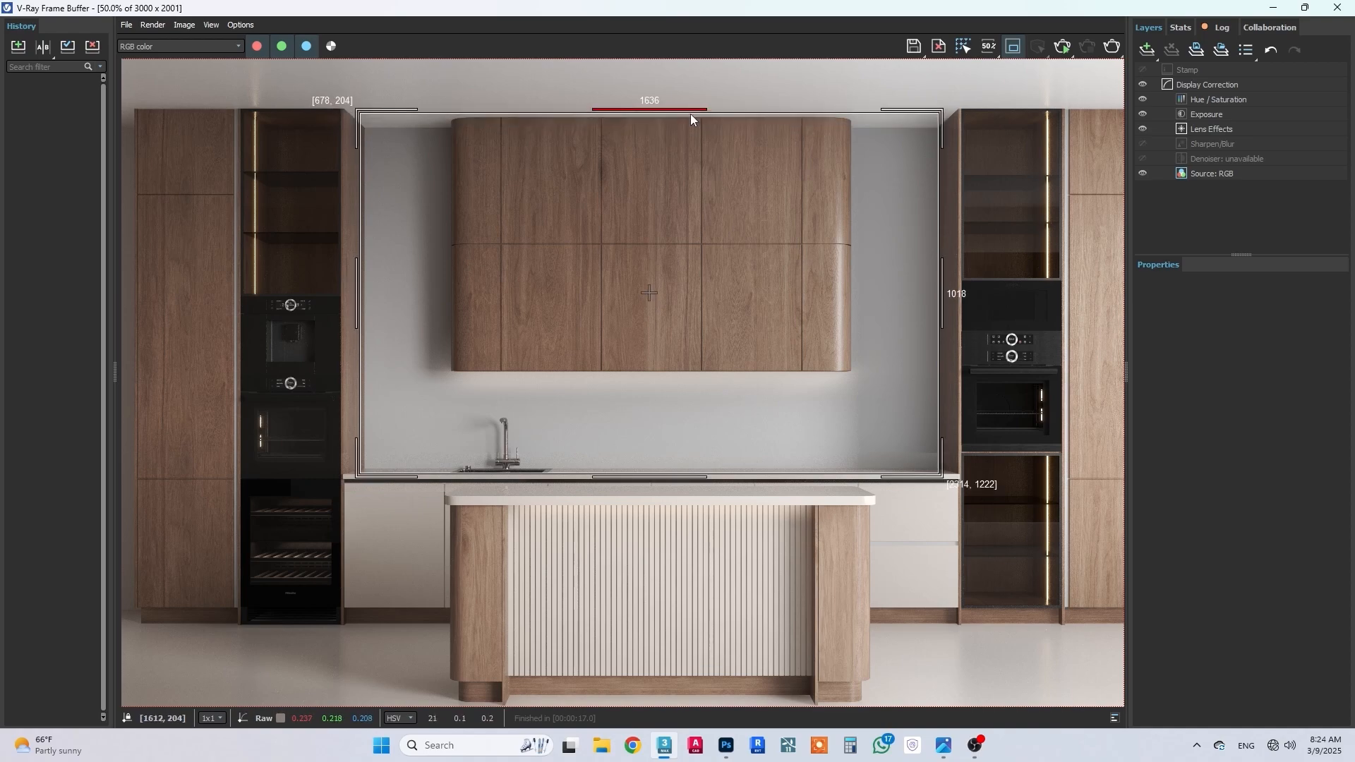
pyautogui.click(1112, 47)
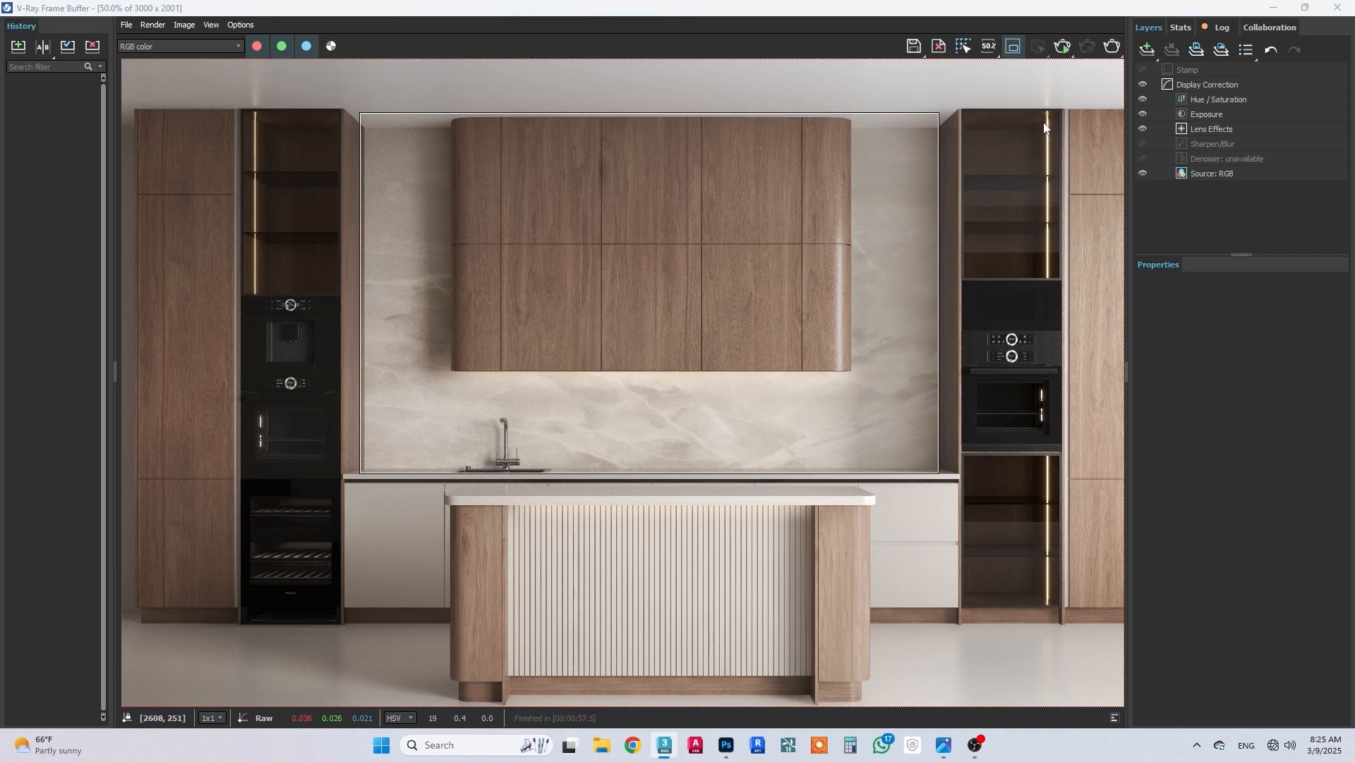
# Step: Select the light strip group in the glass cabinets and add a VRayLightMtl above the marble material in the node view
pyautogui.click(1274, 8)
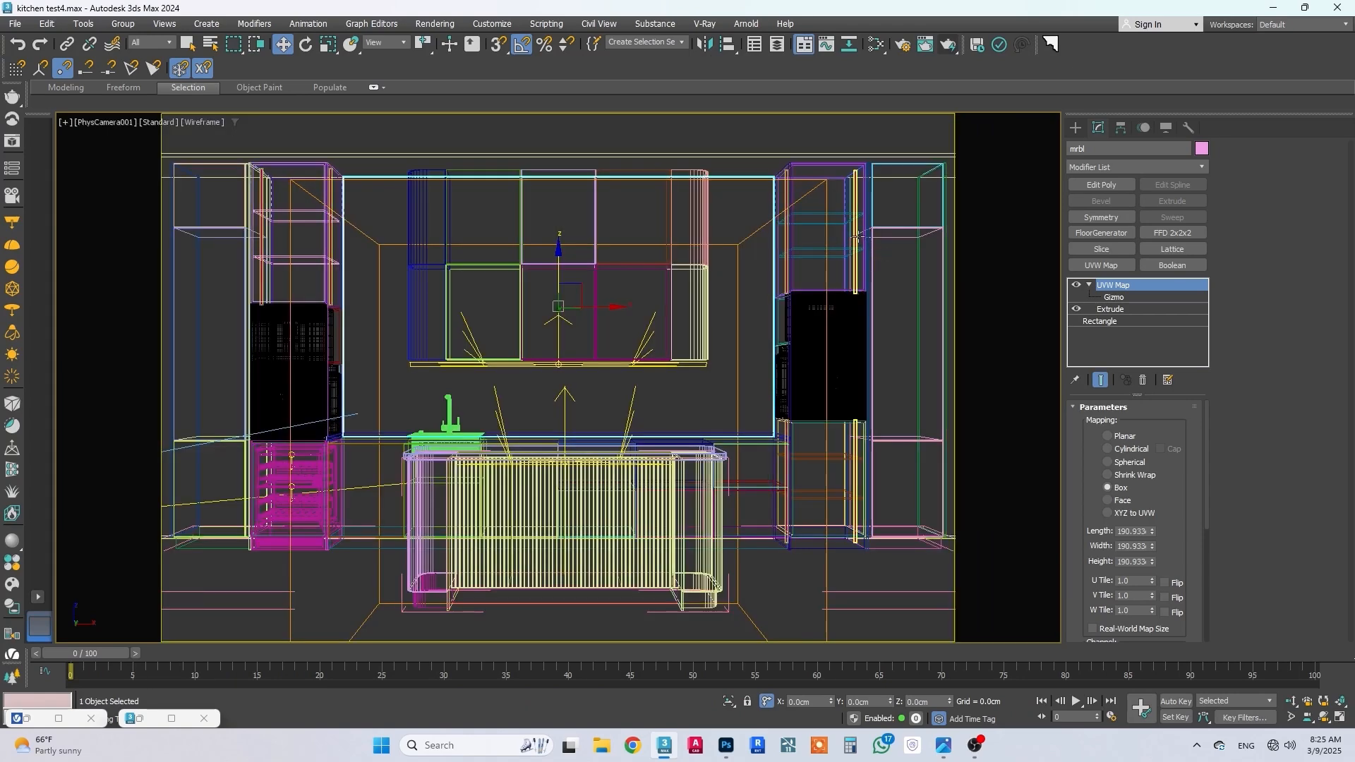
pyautogui.click(840, 287)
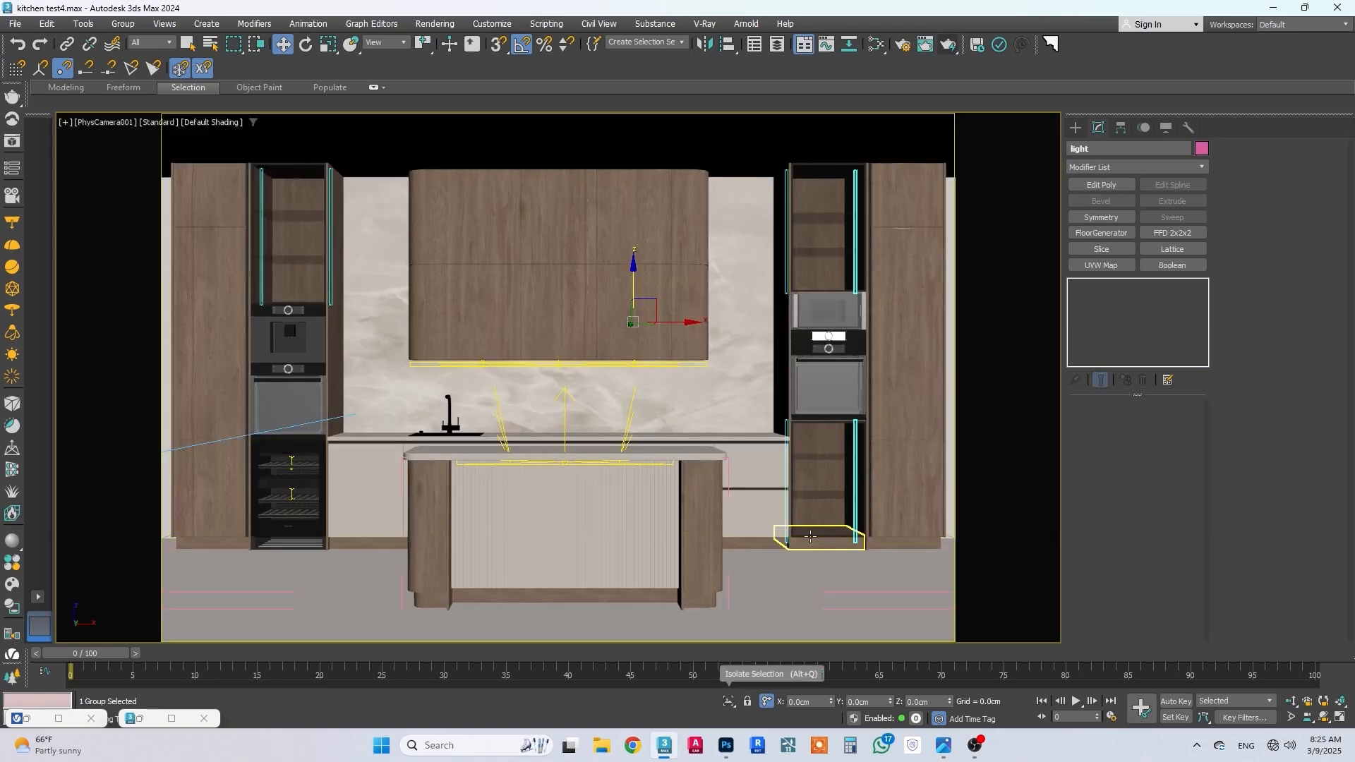
pyautogui.press('m')
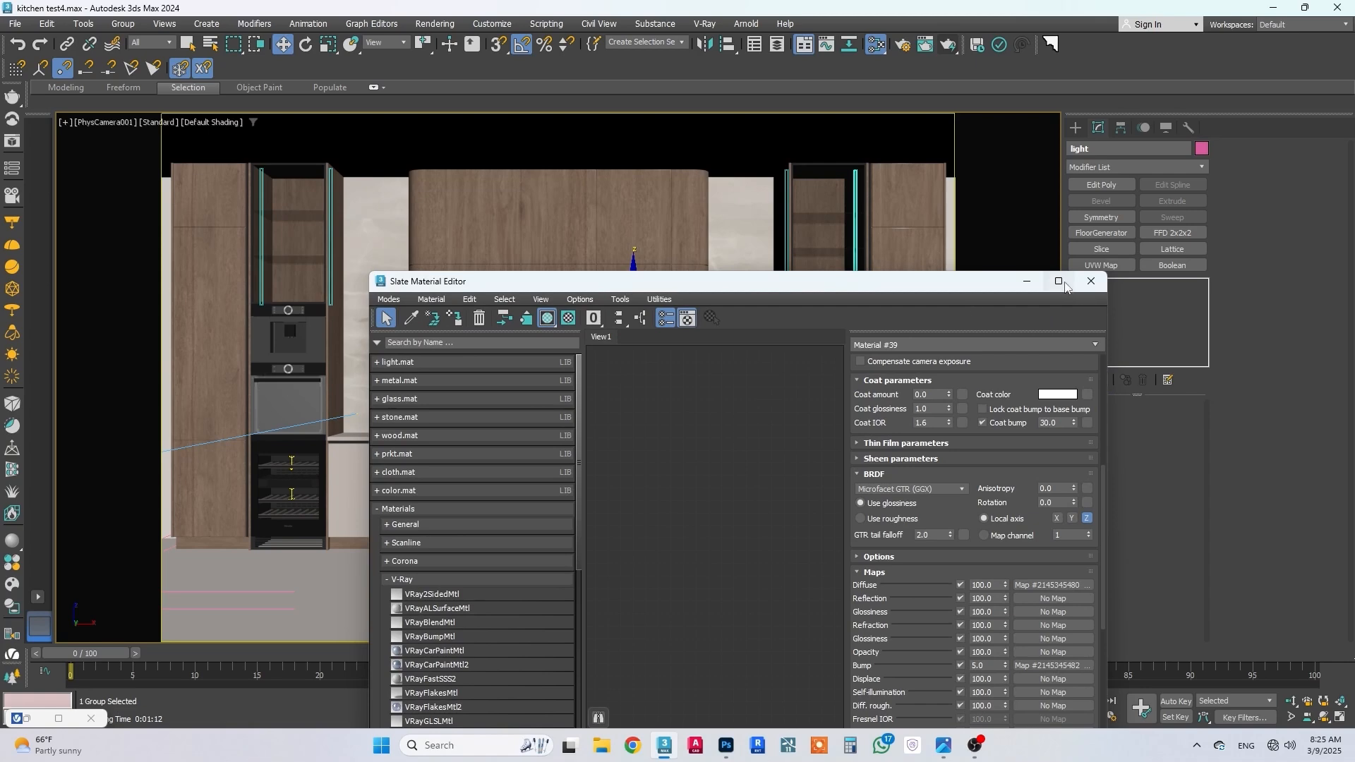
pyautogui.scroll(-5, 699, 393)
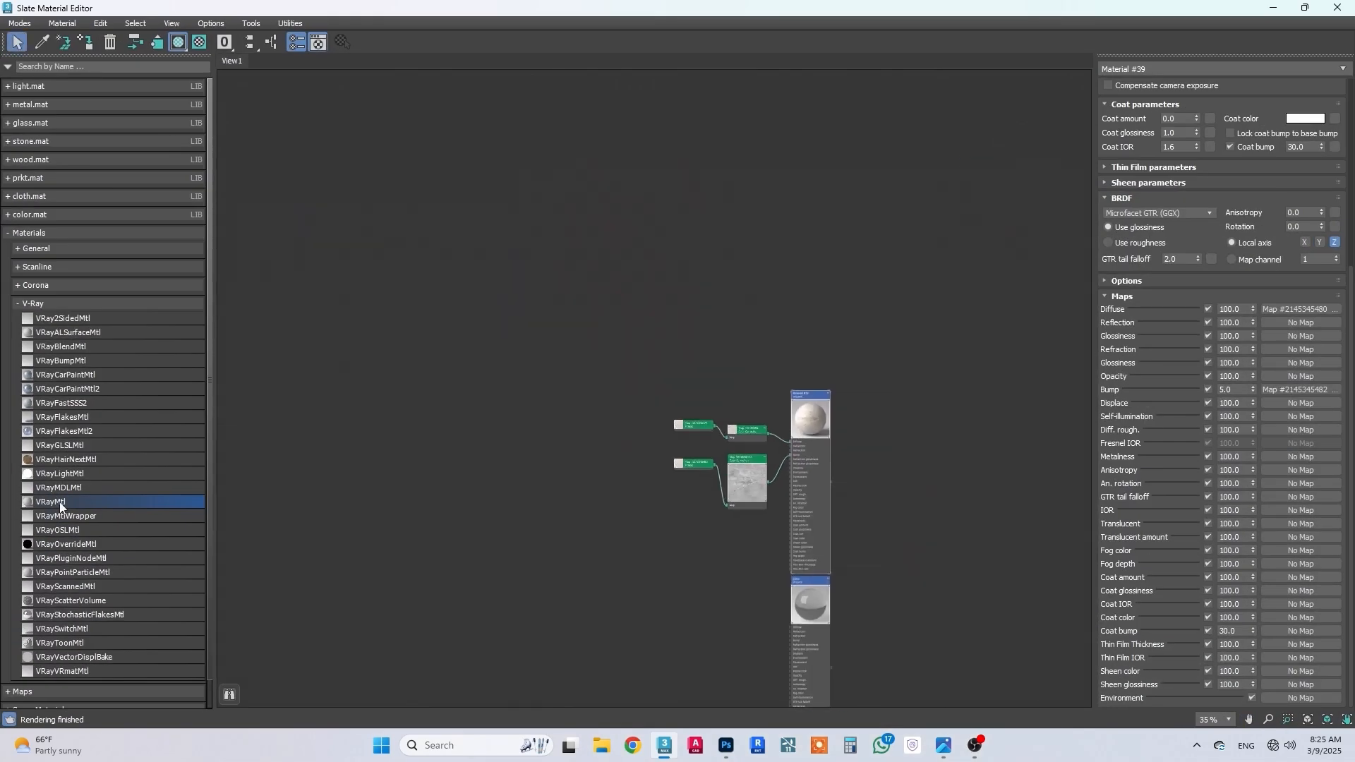
pyautogui.moveTo(58, 475); pyautogui.dragTo(231, 499)
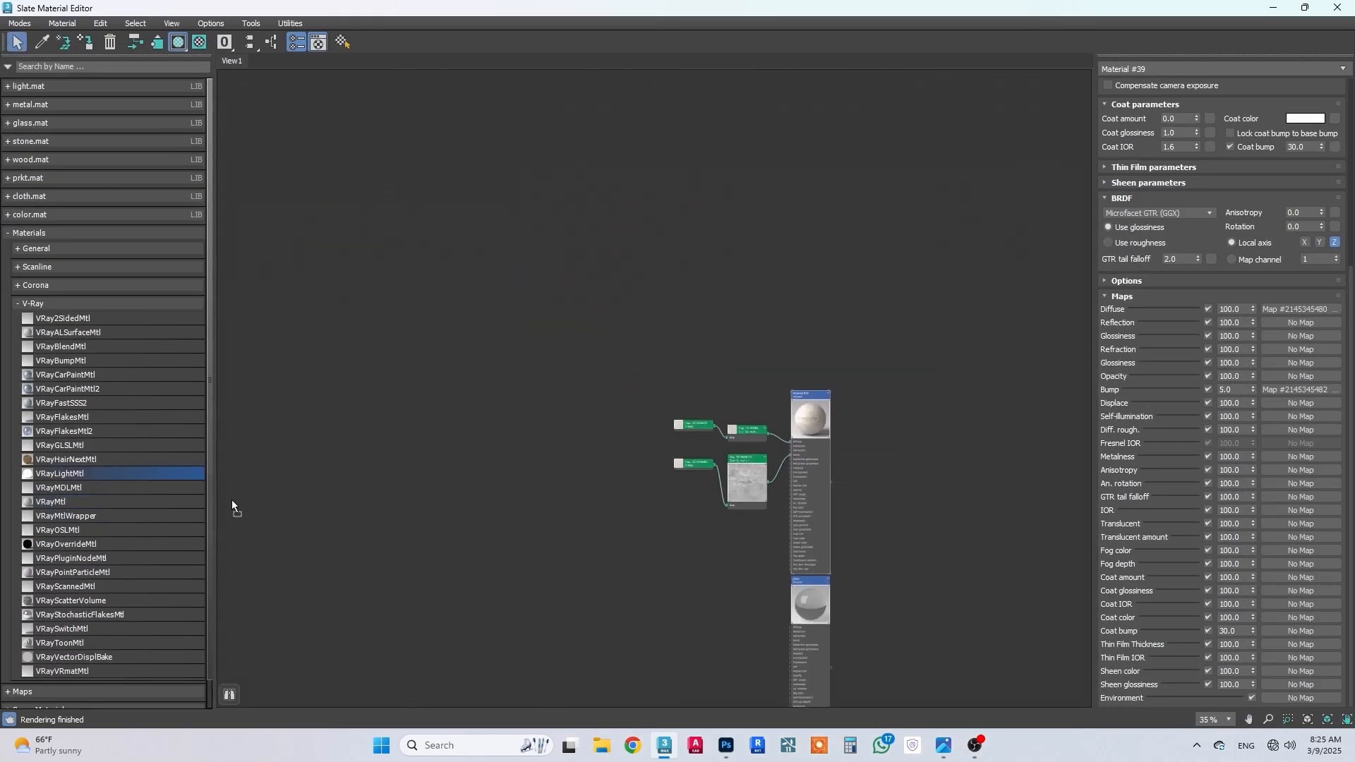
pyautogui.moveTo(806, 254); pyautogui.dragTo(805, 296)
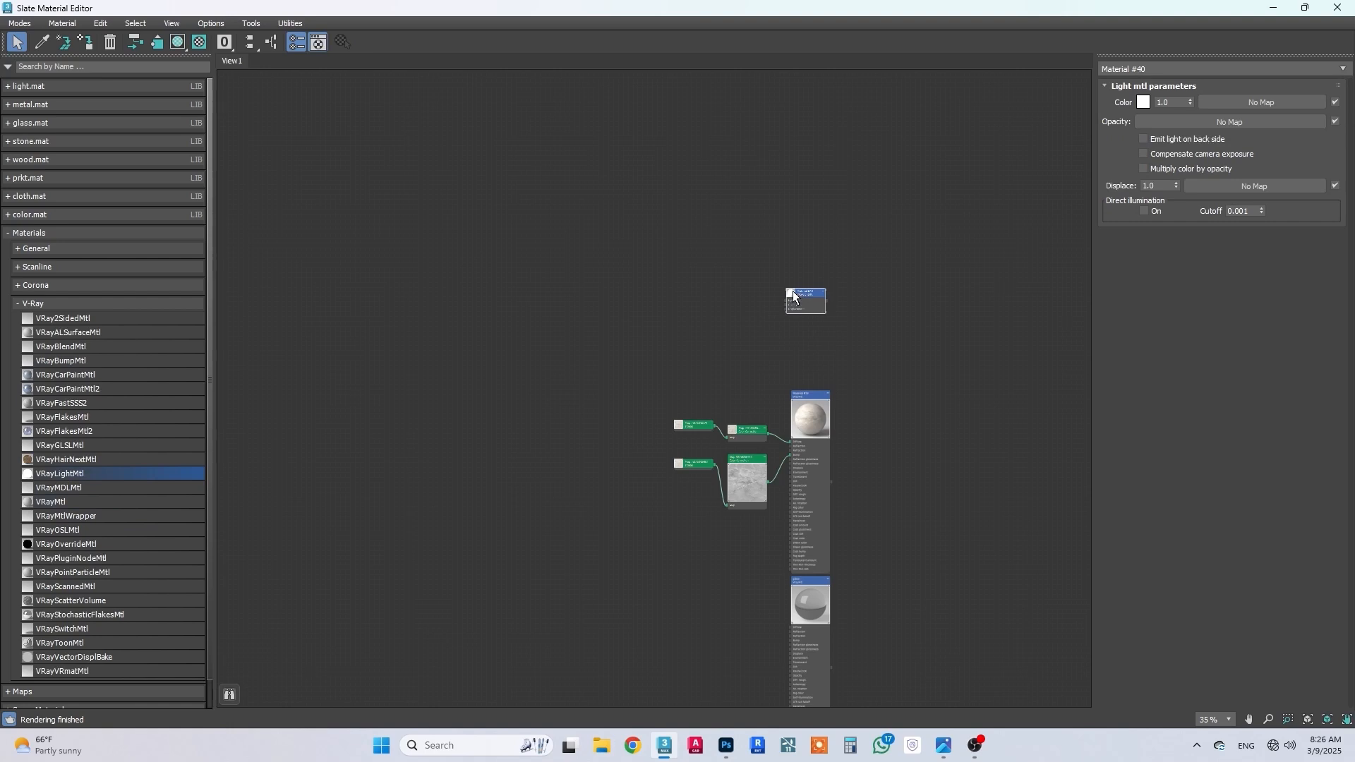
# Step: Set the VRayLightMtl color to a warm light orange with RGB 238, 203, 148
pyautogui.scroll(6, 810, 320)
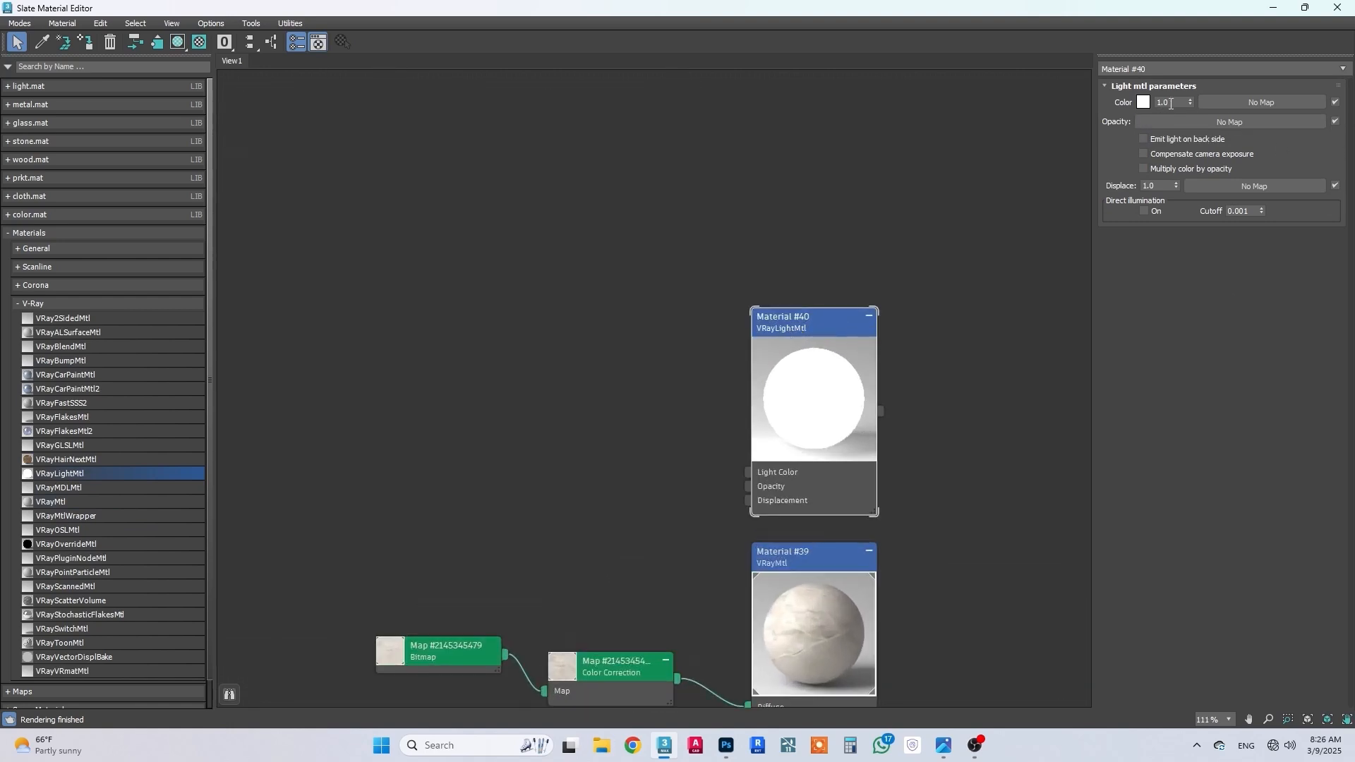
pyautogui.click(1144, 102)
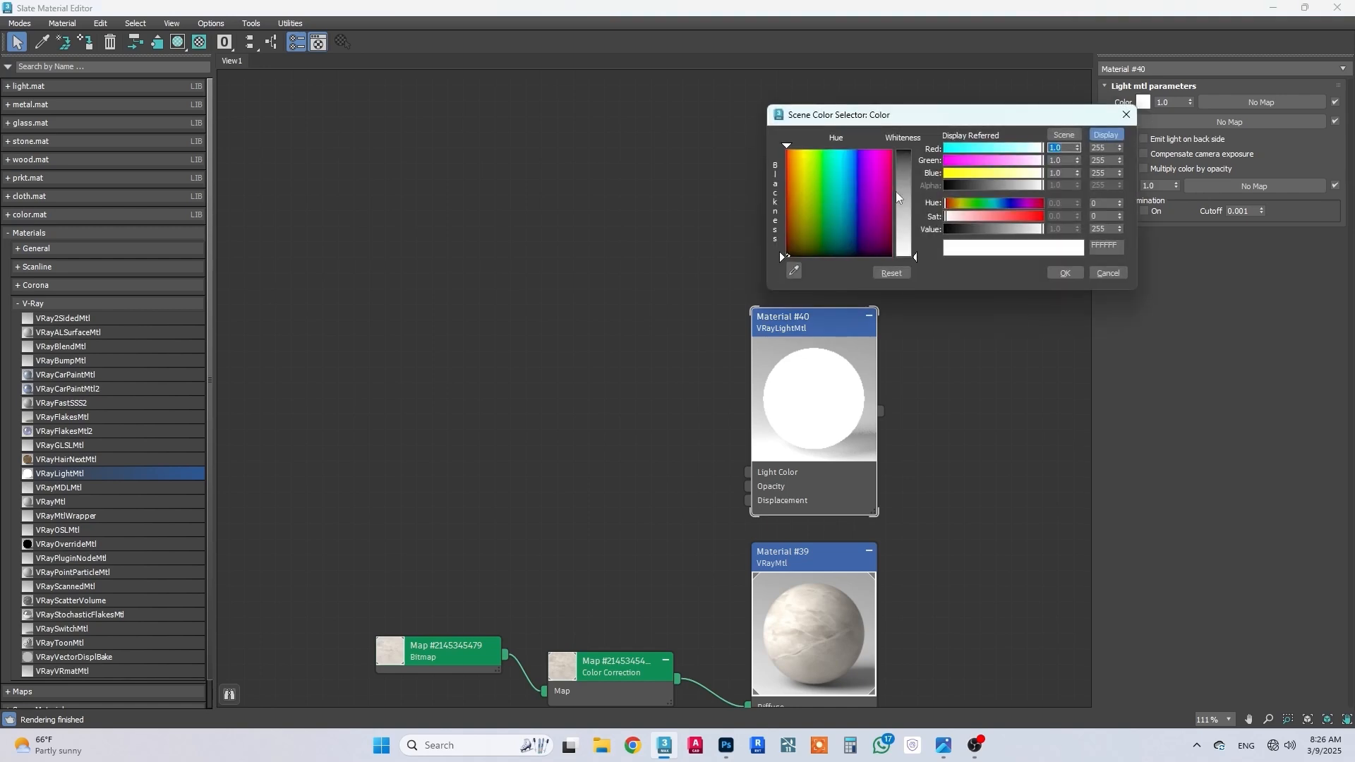
pyautogui.doubleClick(1106, 148)
pyautogui.write('238')
pyautogui.press('Return')
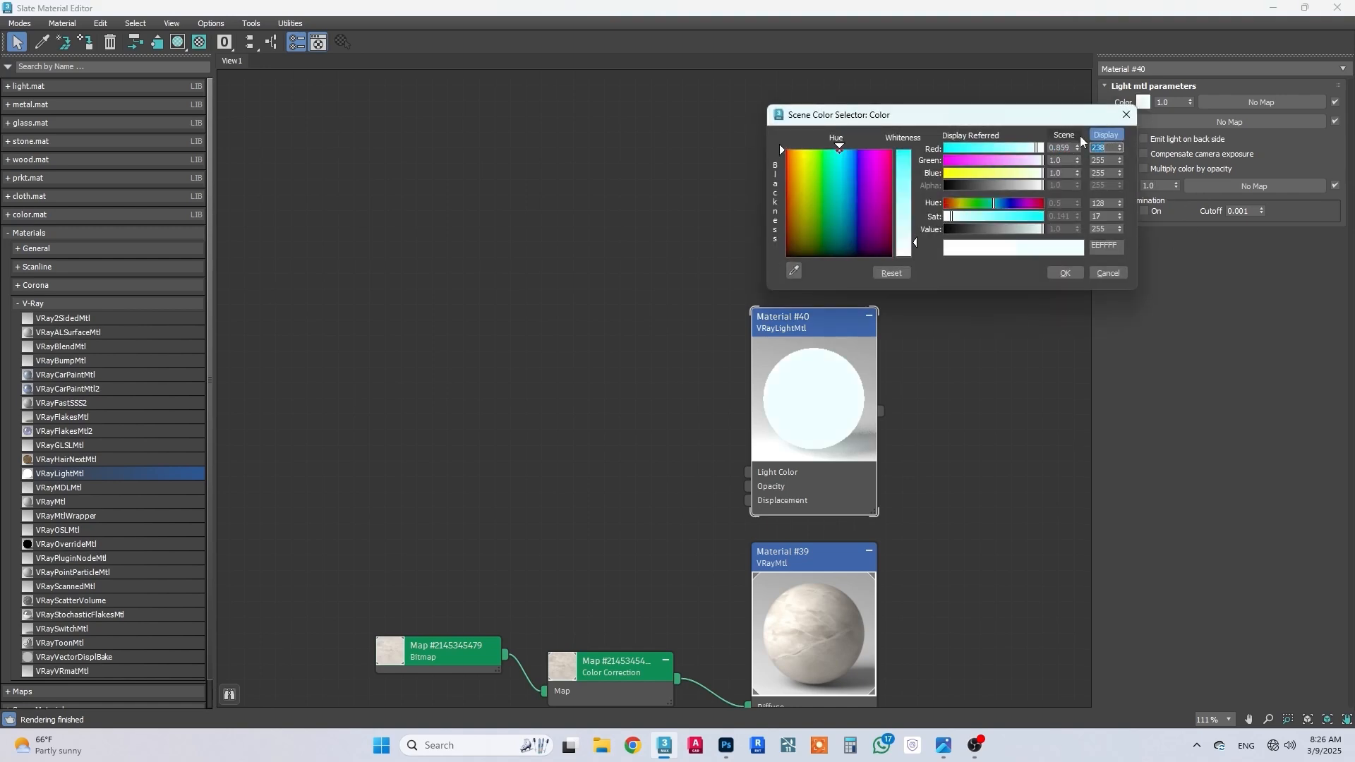
pyautogui.press('Tab')
pyautogui.write('203')
pyautogui.press('Return')
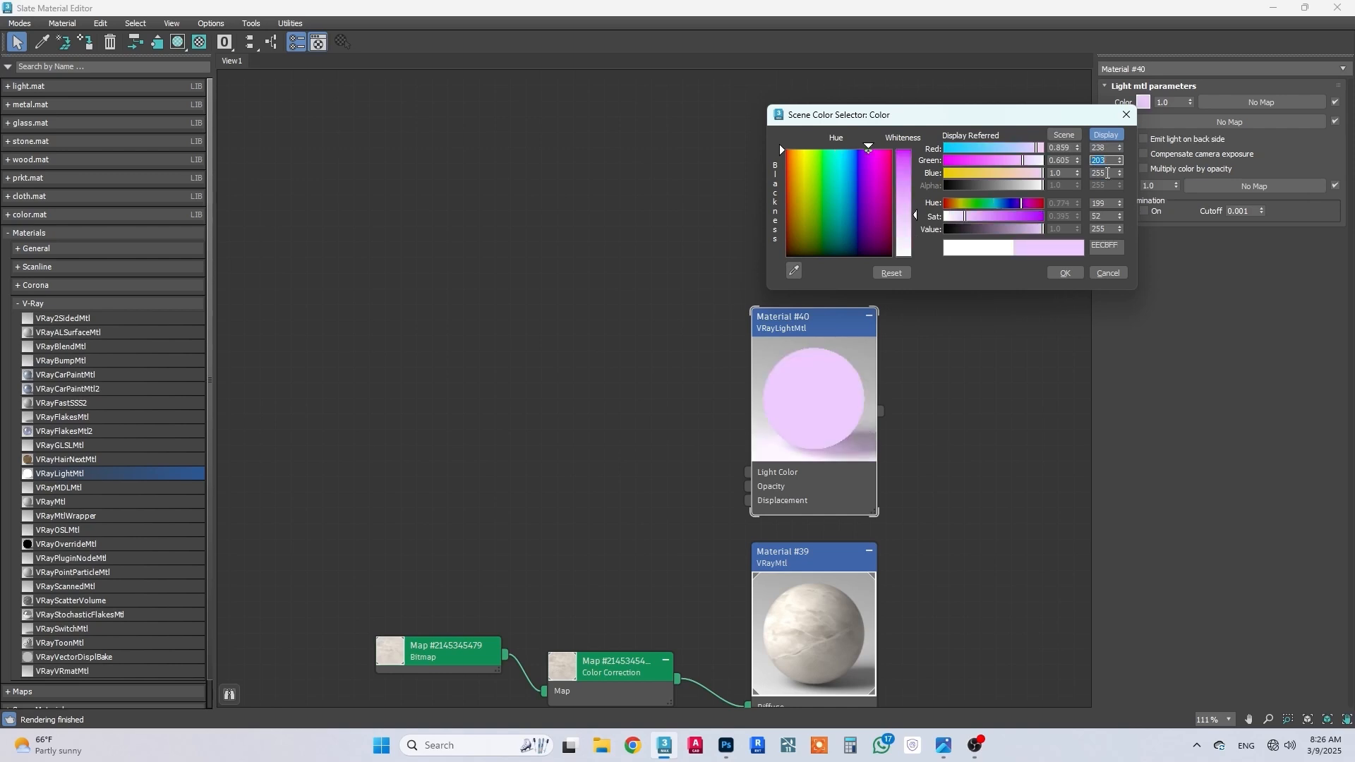
pyautogui.doubleClick(1107, 172)
pyautogui.write('148')
pyautogui.press('Return')
pyautogui.click(1052, 278)
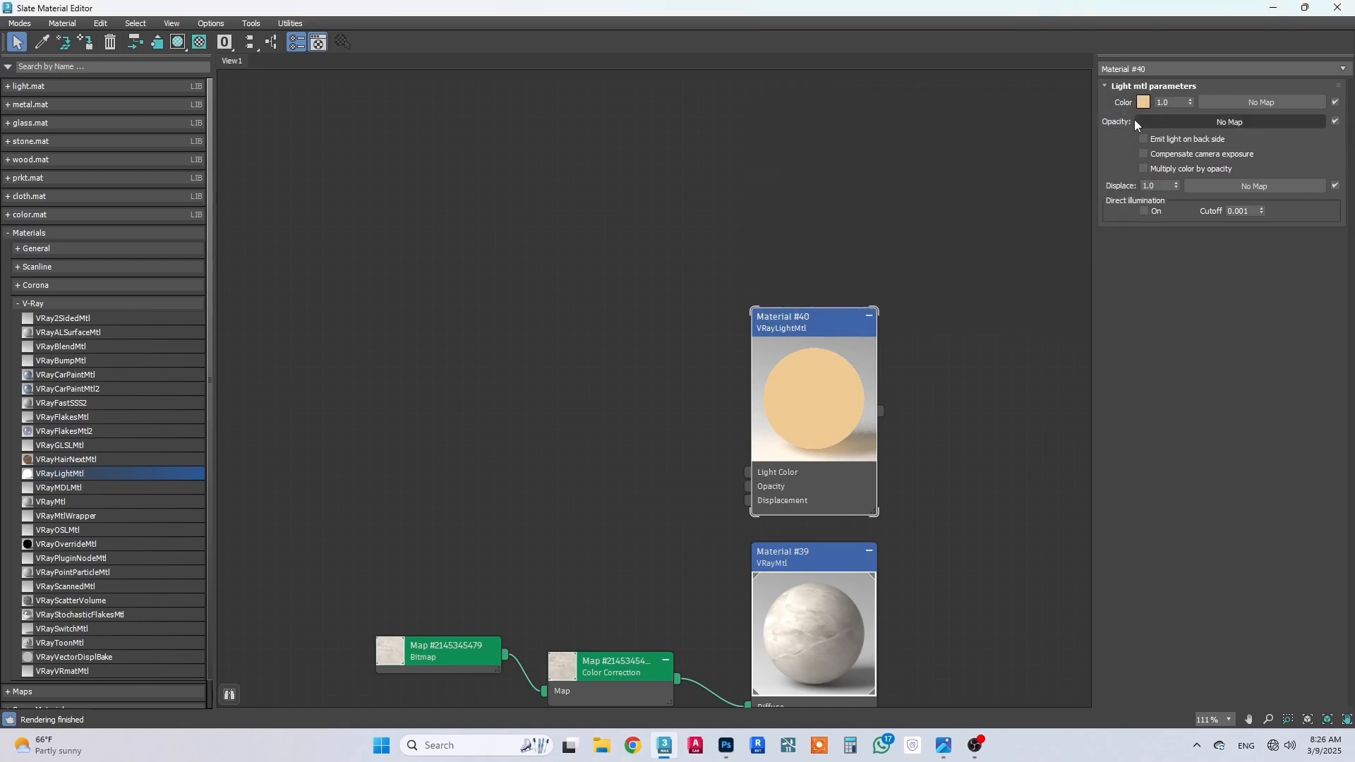
# Step: Set the light material's color multiplier to 70 and enable direct illumination
pyautogui.write('50')
pyautogui.press('Return')
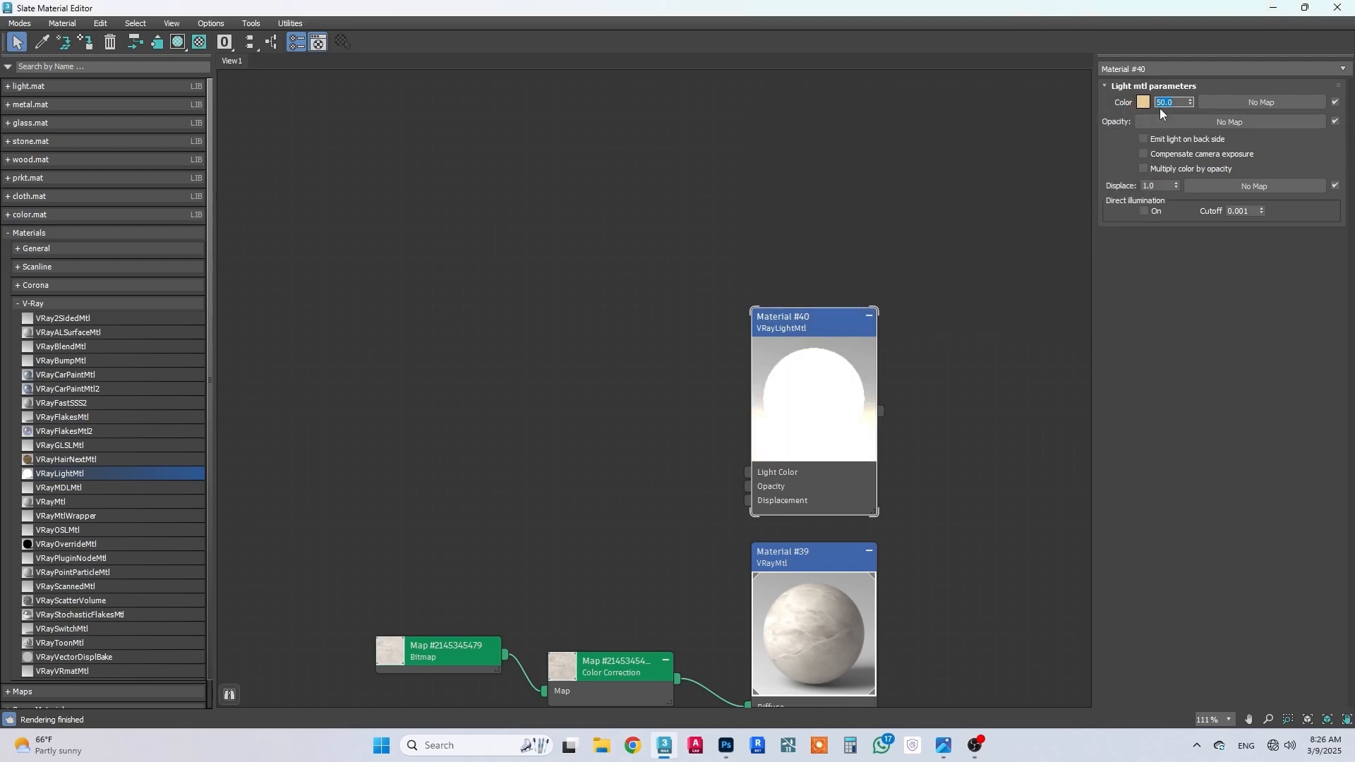
pyautogui.write('70')
pyautogui.press('Return')
pyautogui.click(1152, 212)
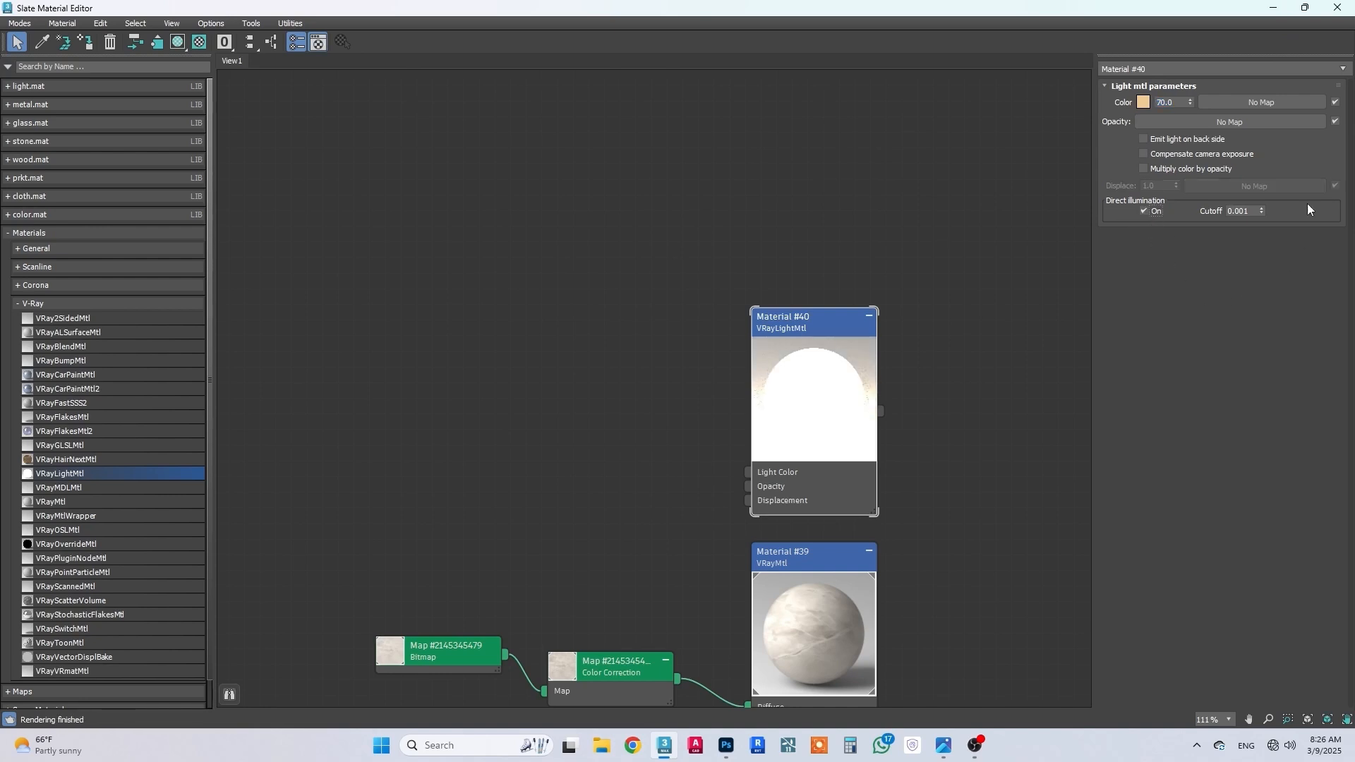
# Step: Return to the V-Ray Frame Buffer and start a full-frame render of the kitchen without the render region
pyautogui.click(1272, 7)
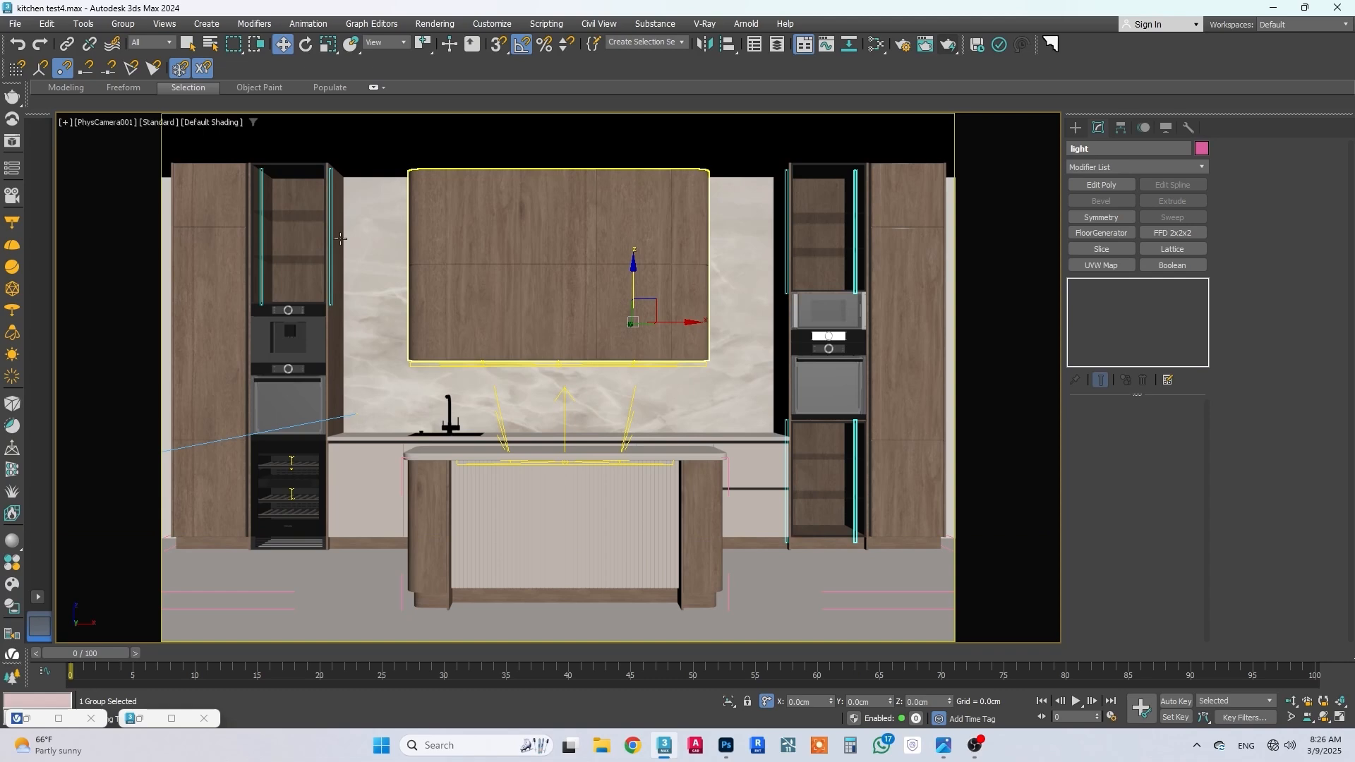
pyautogui.click(47, 721)
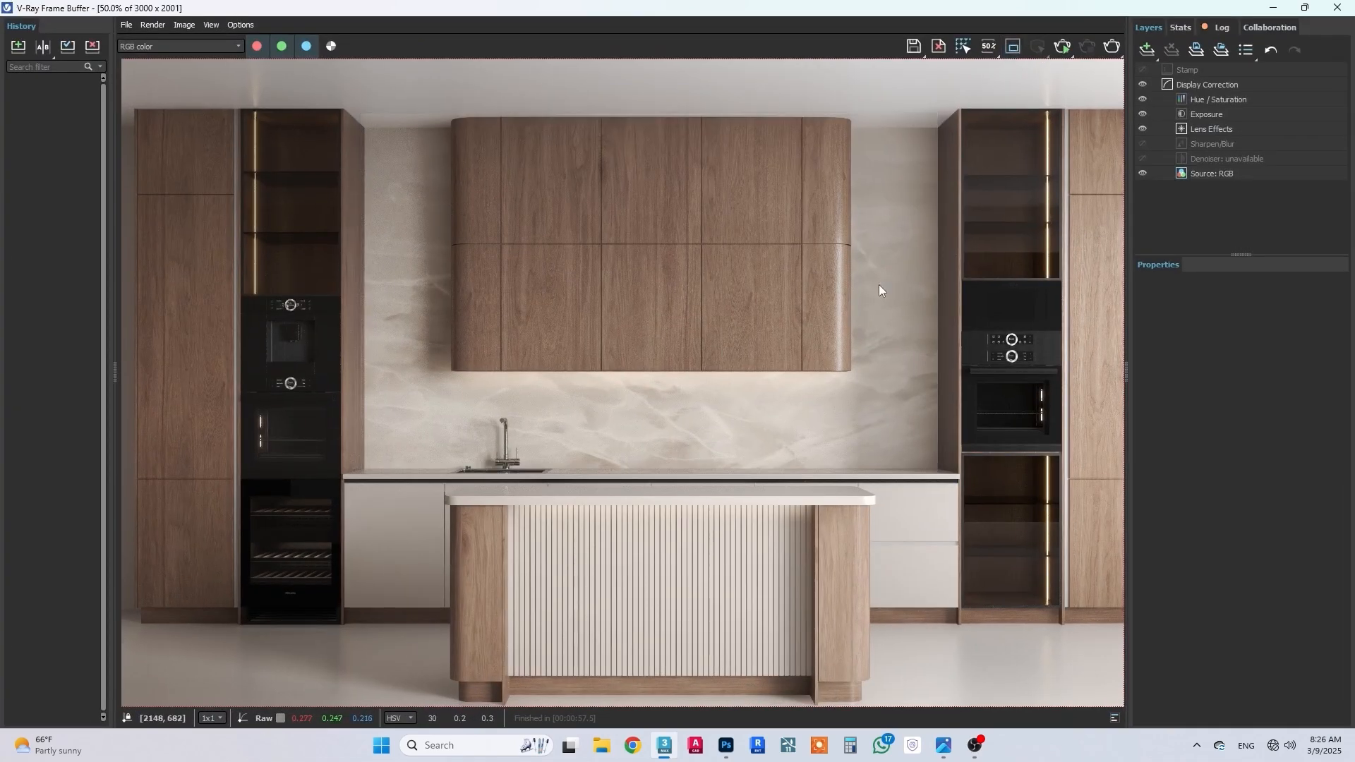
pyautogui.click(1112, 45)
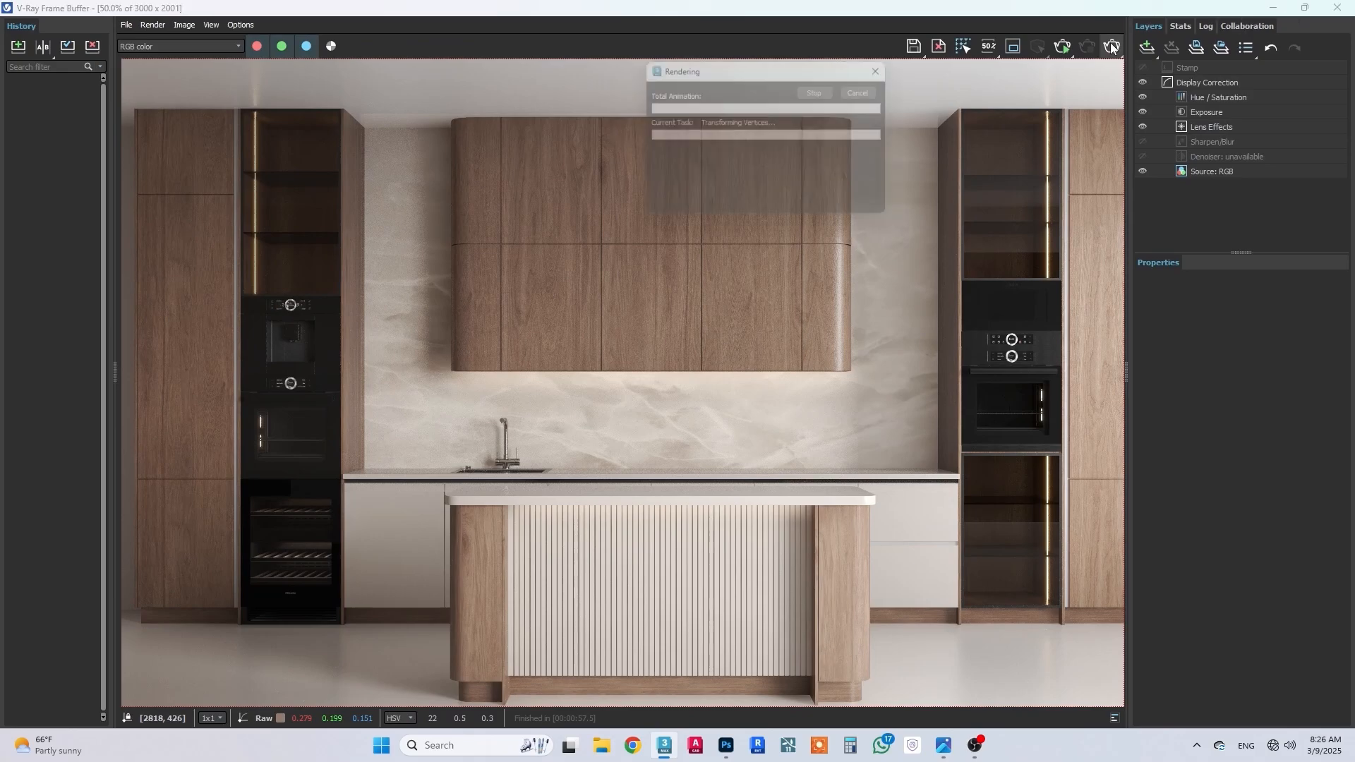